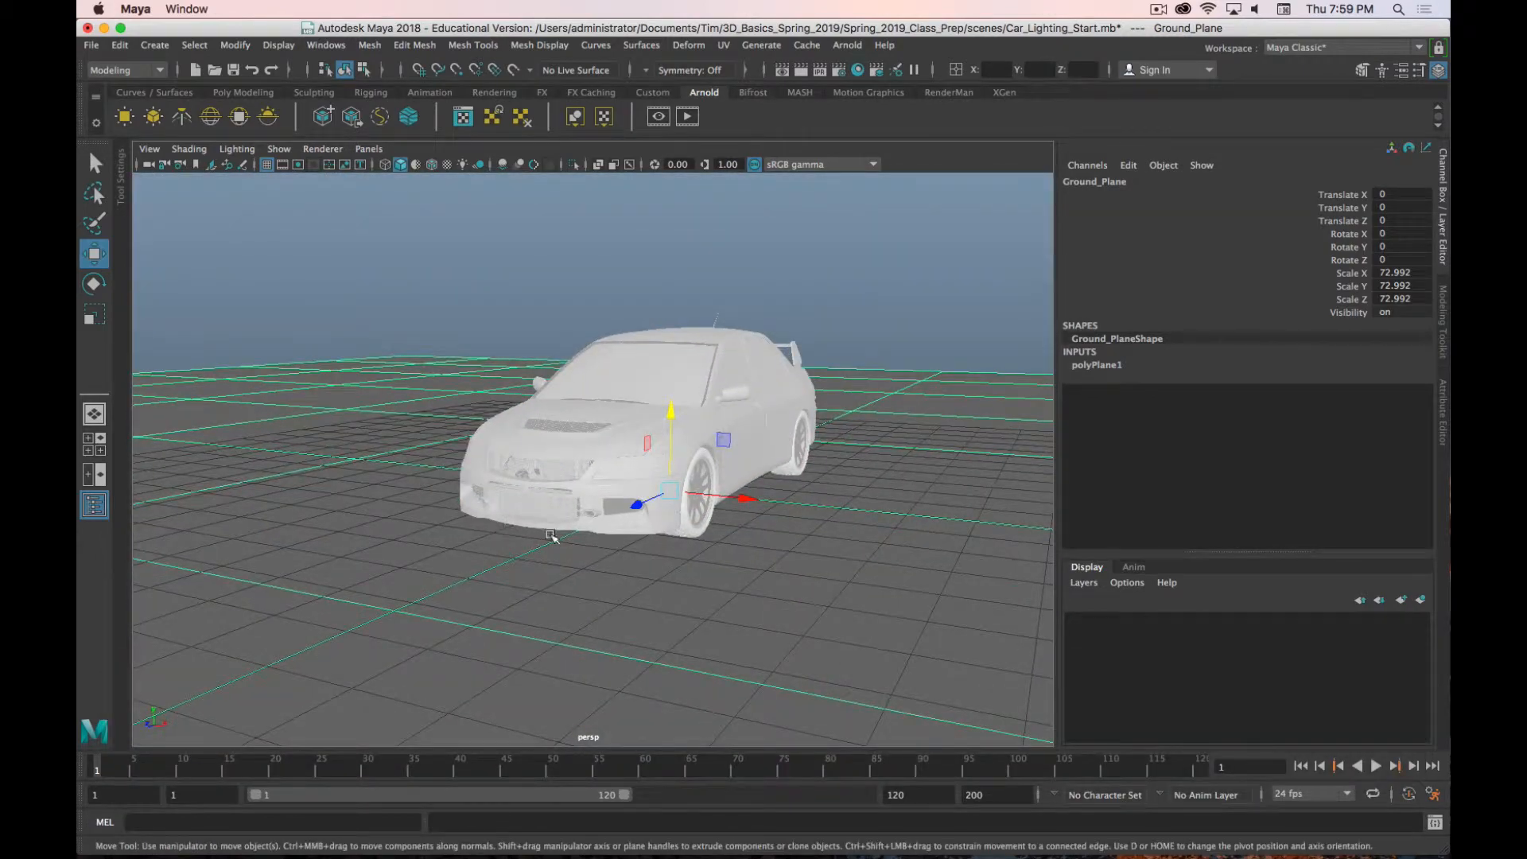
Step: Examine the car and its ground plane from several angles and distances in the perspective view
alt+drag(736, 399, 789, 413)
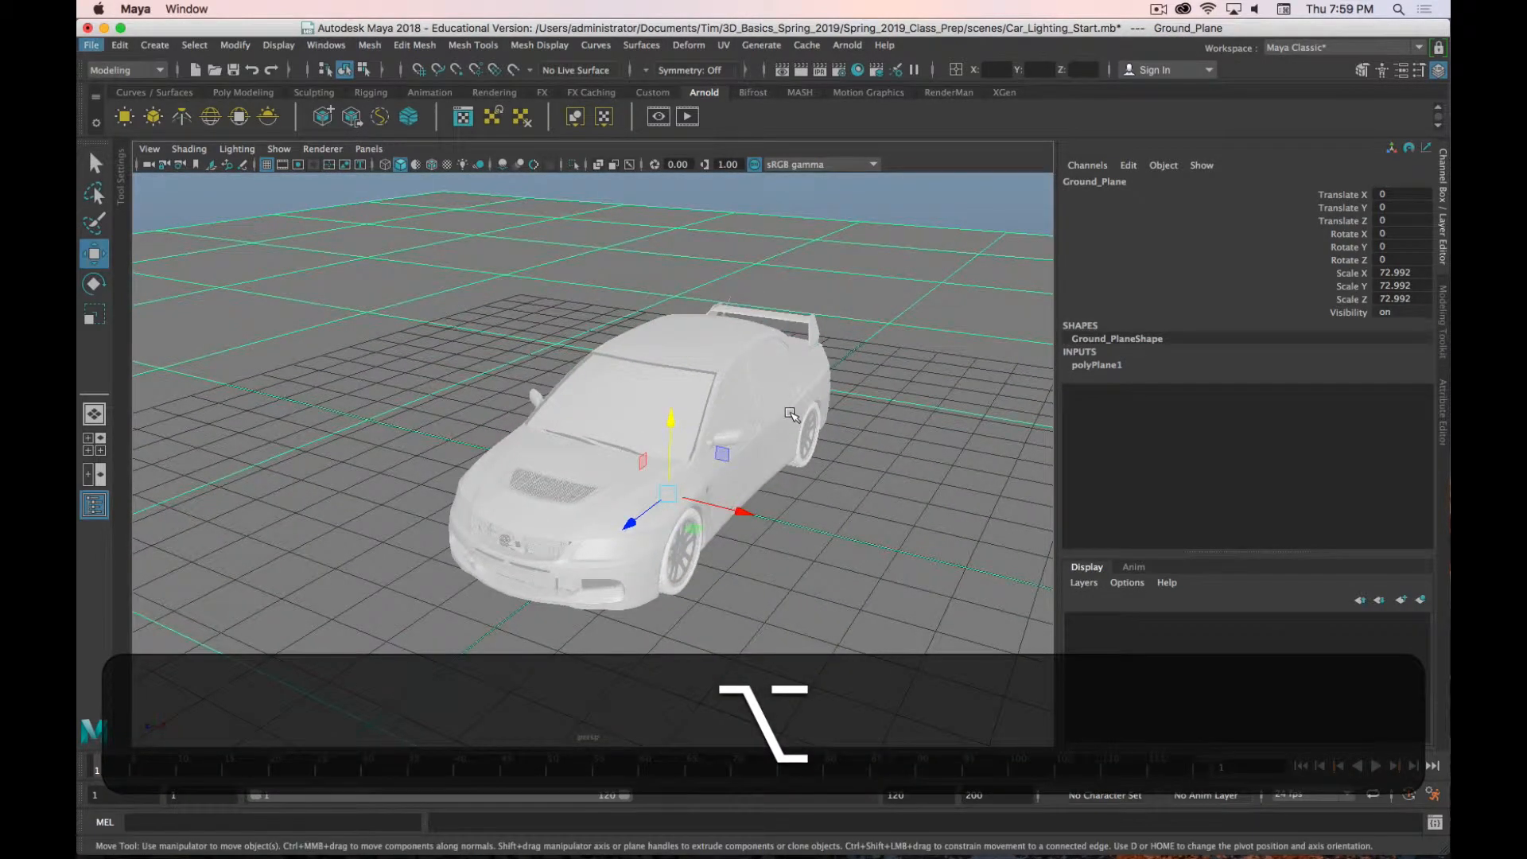
scroll(689, 478, up, 5)
scroll(700, 487, down, 5)
alt+drag(663, 639, 682, 607)
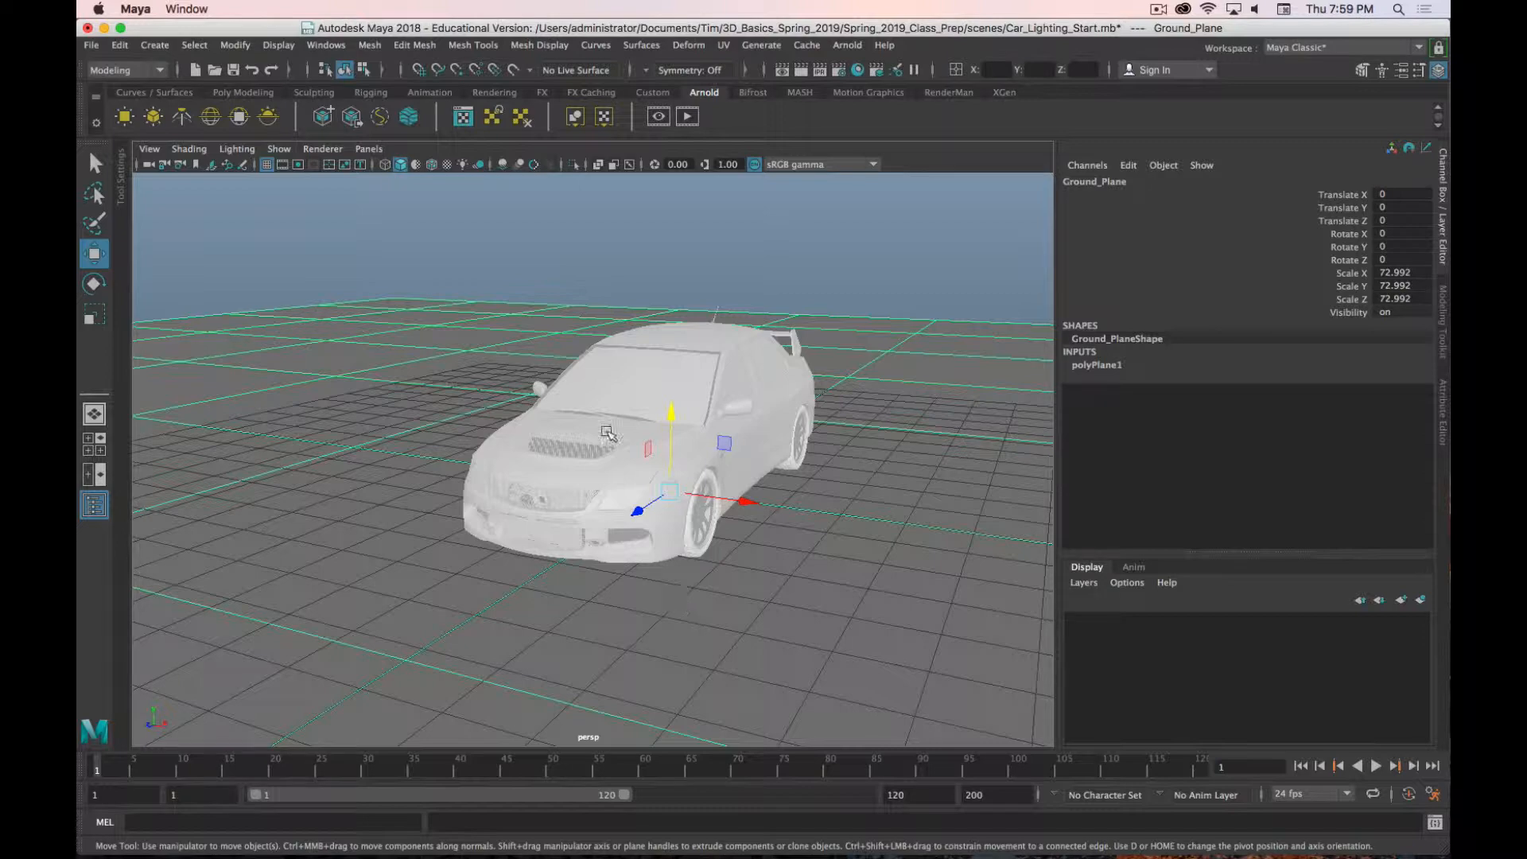
scroll(803, 621, up, 5)
scroll(802, 622, down, 8)
scroll(803, 621, down, 3)
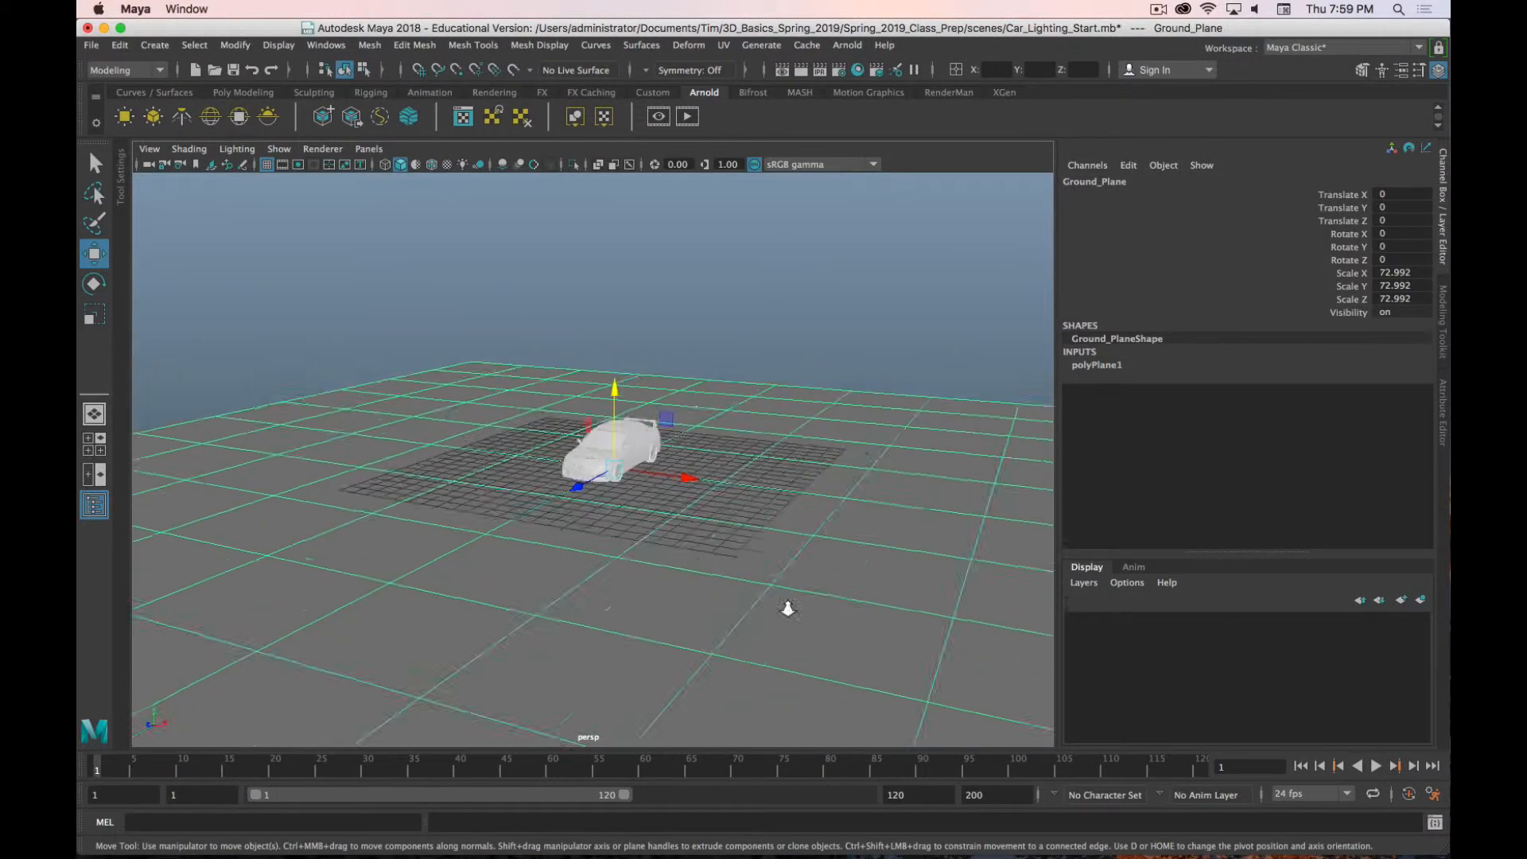
mouse_move(754, 590)
alt+mouse_down()
mouse_move(787, 559)
mouse_move(825, 572)
mouse_move(777, 637)
mouse_move(668, 496)
mouse_move(723, 580)
mouse_move(750, 586)
alt+mouse_up()
scroll(767, 589, up, 4)
scroll(895, 613, down, 3)
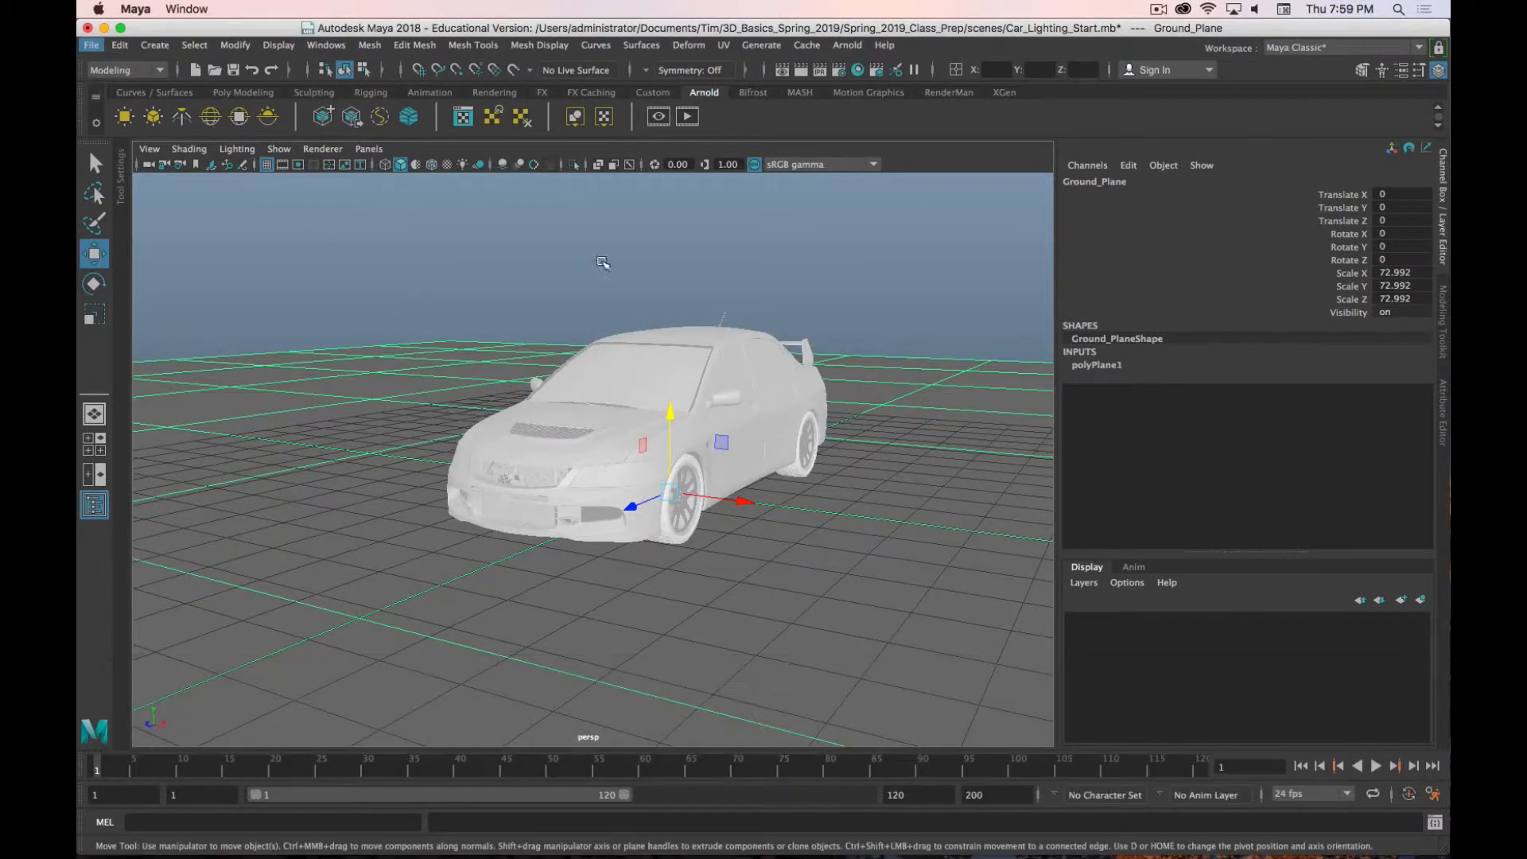
Step: Create a basic camera and move it in front of the car to about Translate Y 2.485 and Translate Z 5.875
click(147, 48)
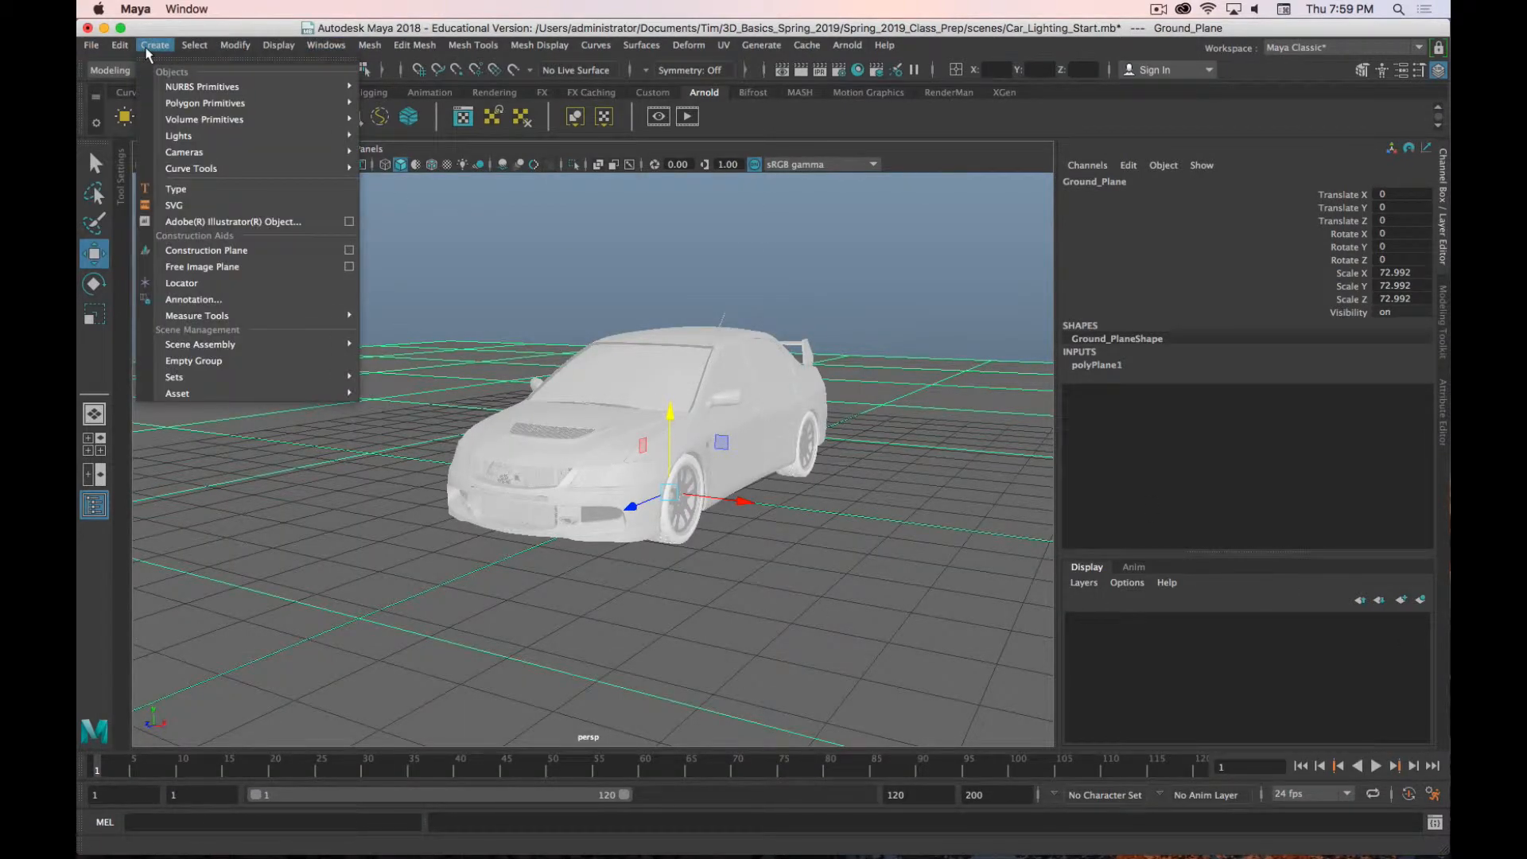
mouse_move(183, 152)
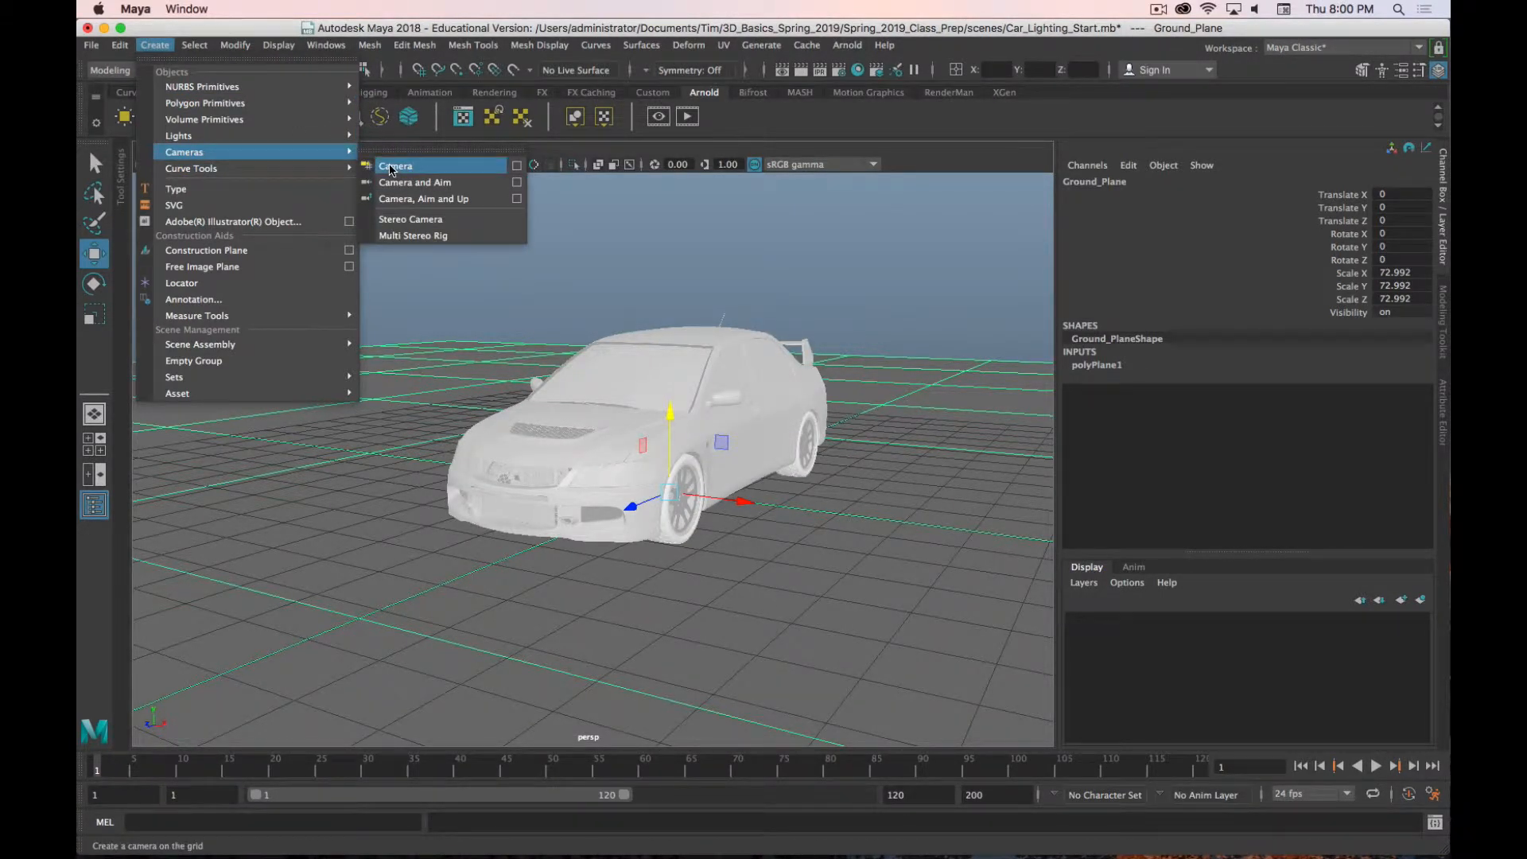
click(395, 166)
key(super+period)
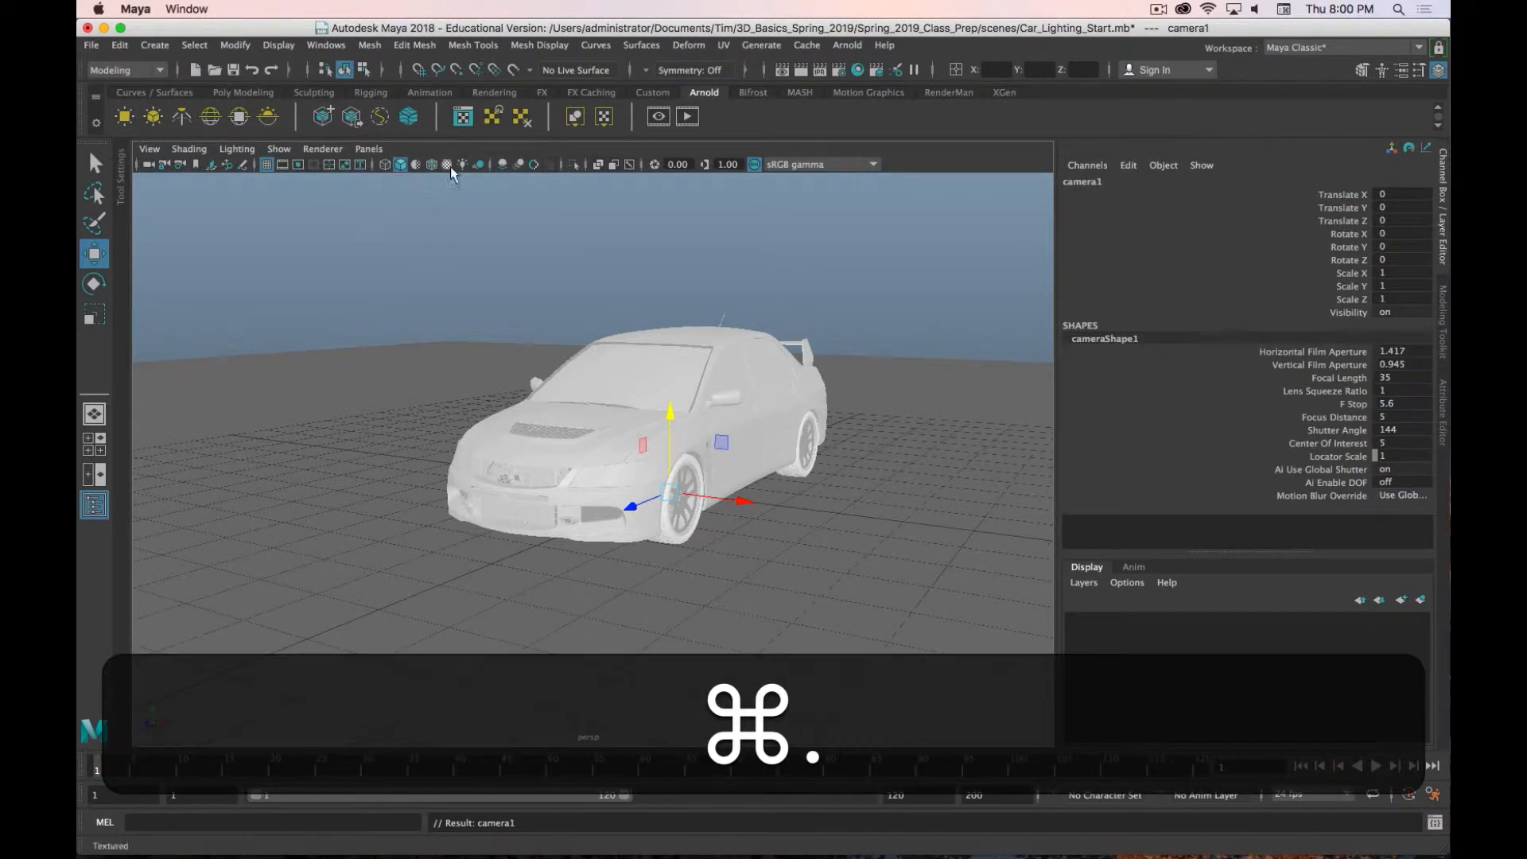
alt+drag(629, 469, 197, 293)
alt+drag(280, 455, 673, 380)
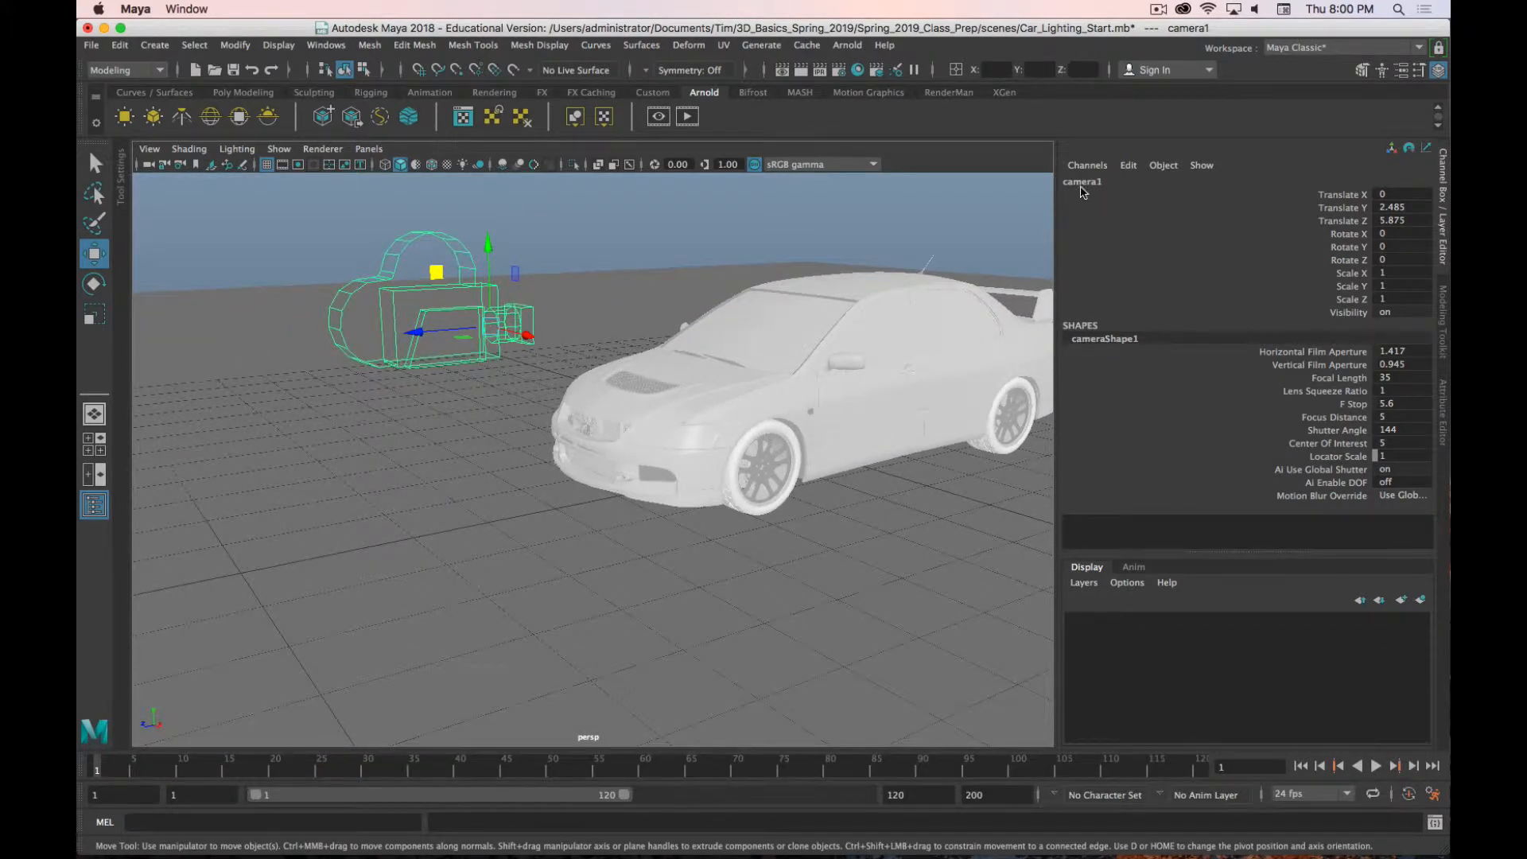
Step: Show the new camera's shape attributes and move the camera farther out from the front of the car
drag(1058, 211, 1219, 213)
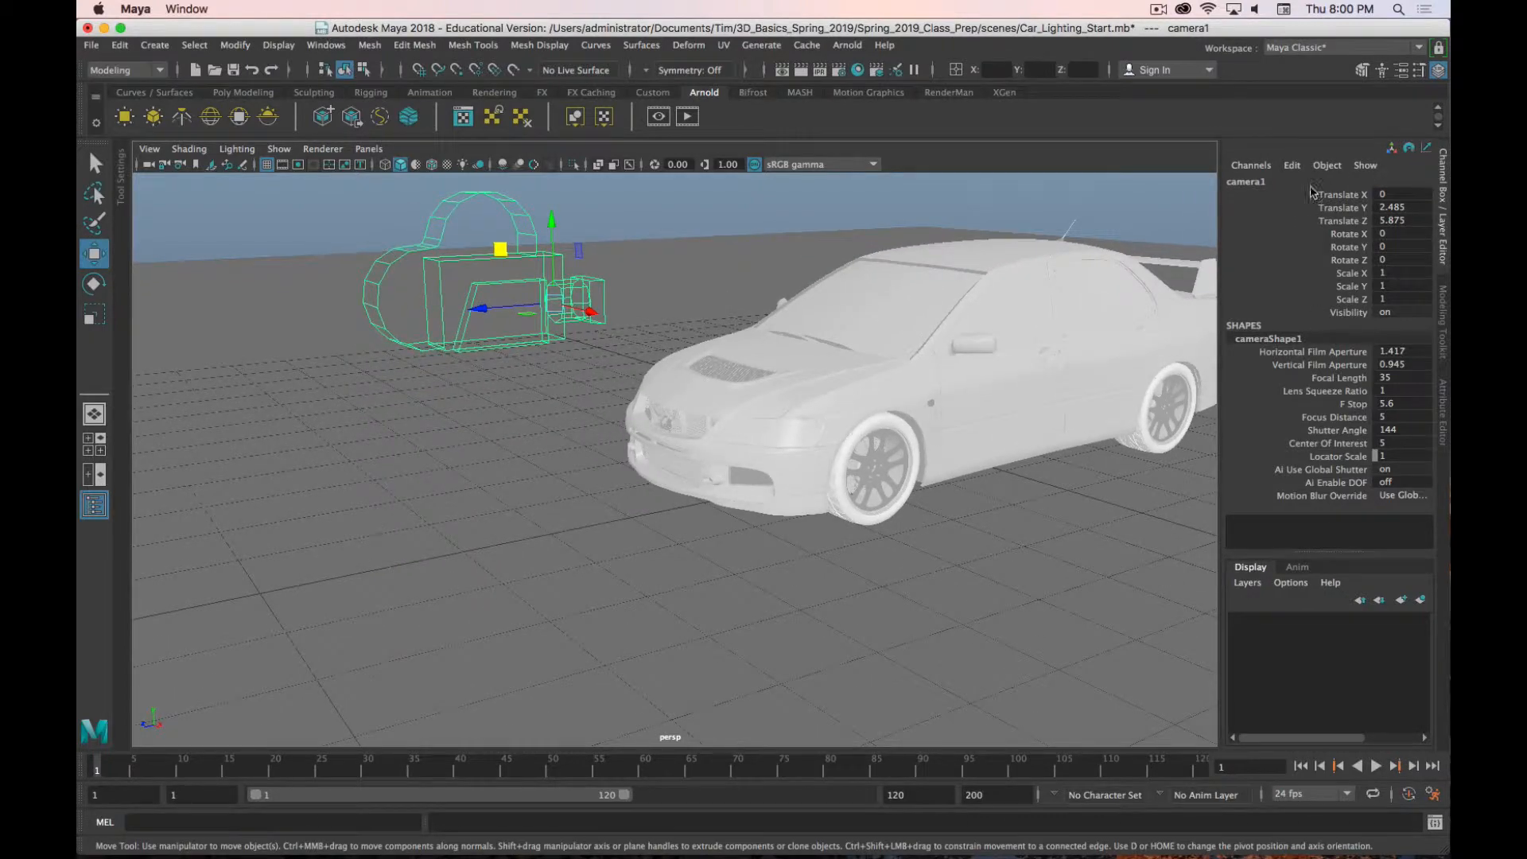
click(1443, 414)
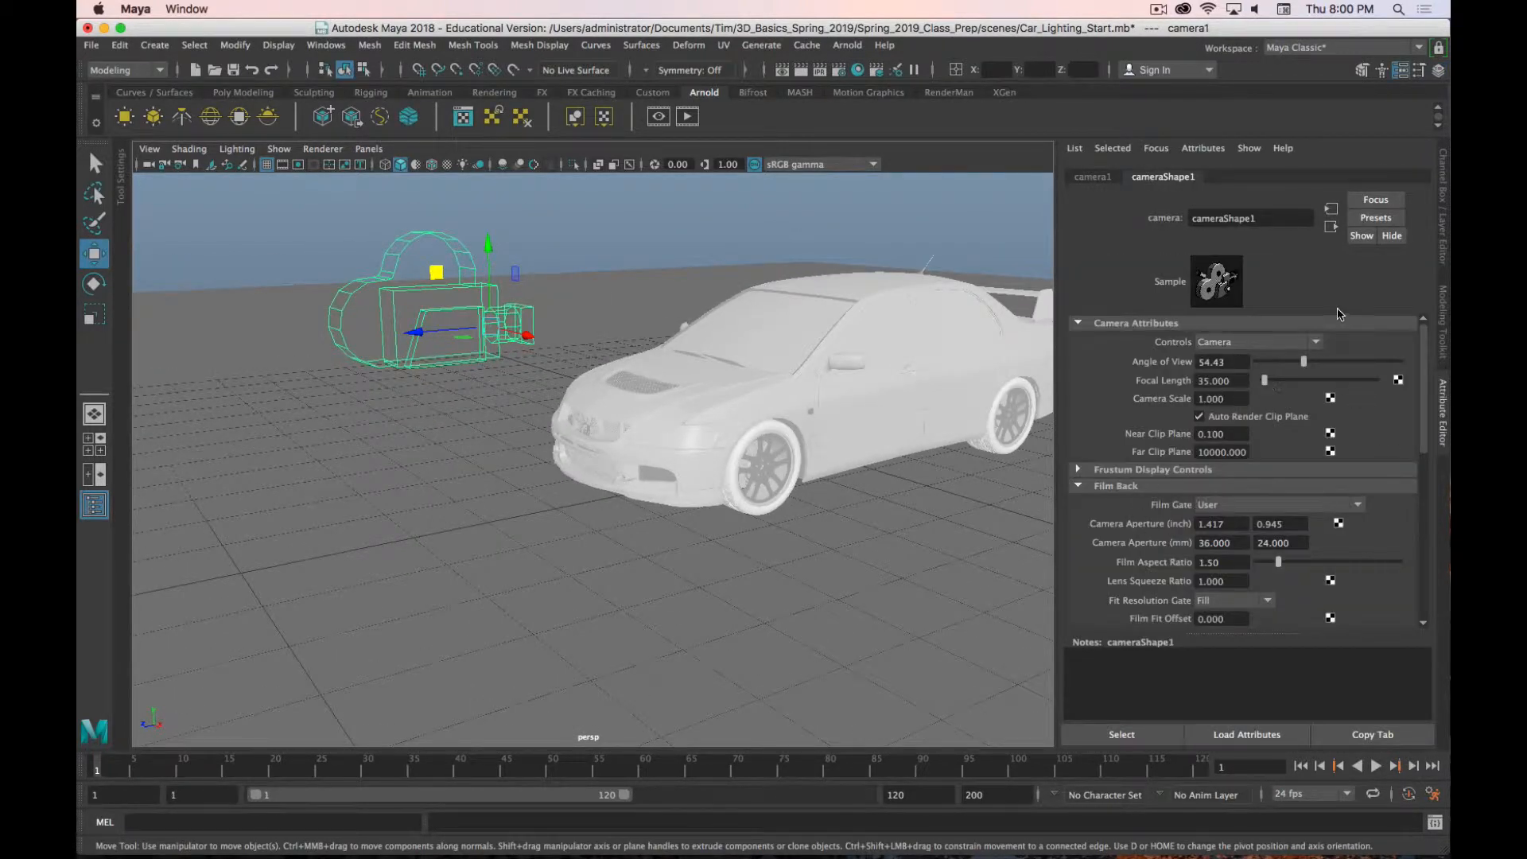
scroll(1273, 446, down, 5)
scroll(1254, 493, up, 5)
alt+drag(570, 593, 601, 580)
scroll(616, 579, down, 5)
drag(534, 341, 327, 419)
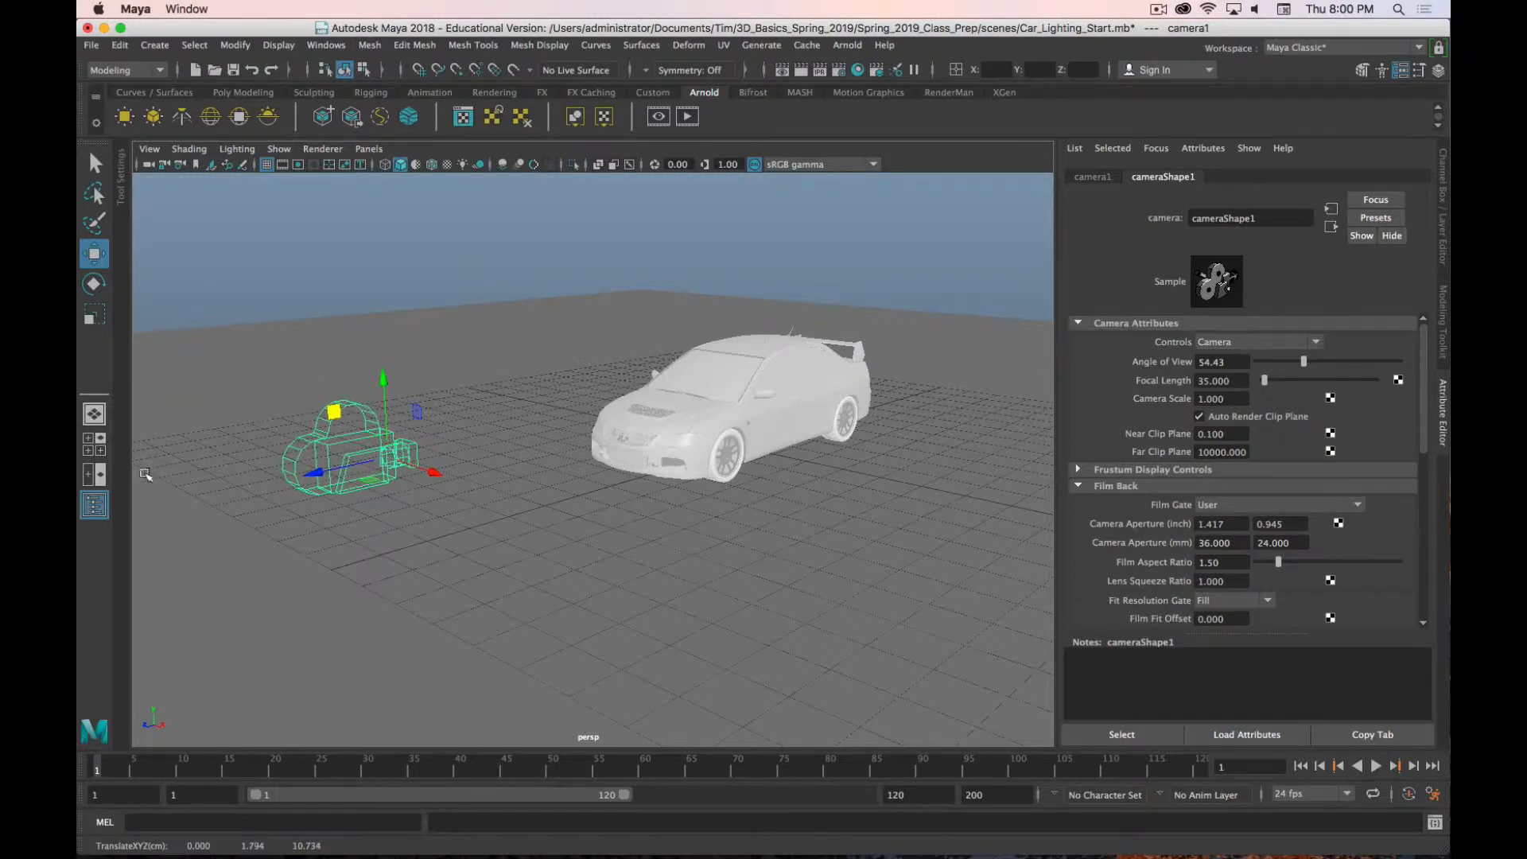
Step: Switch to a two-pane side-by-side layout and make the front view look through camera1
click(94, 475)
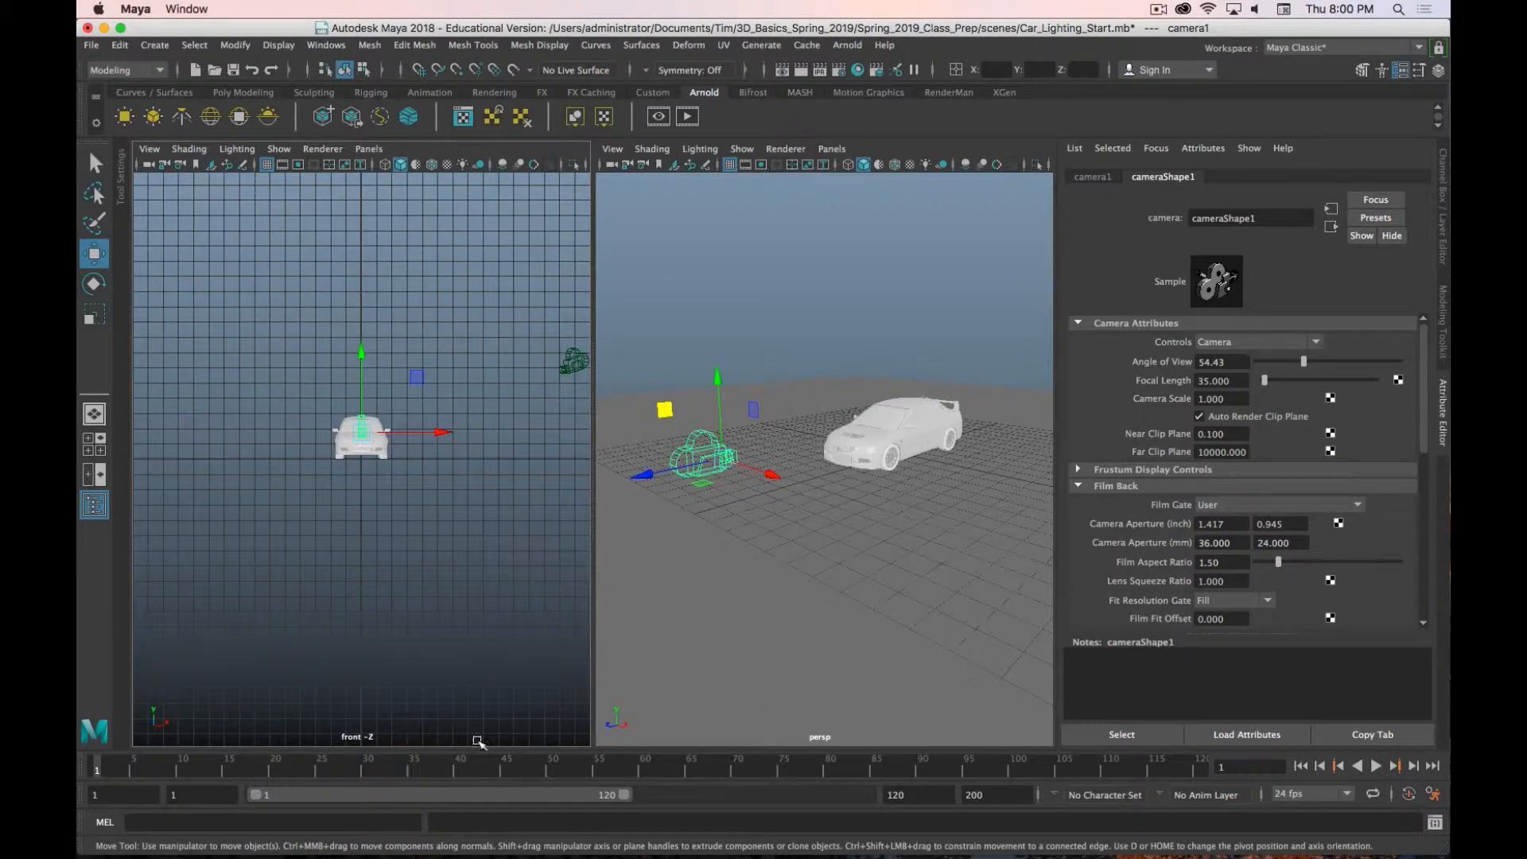
click(368, 149)
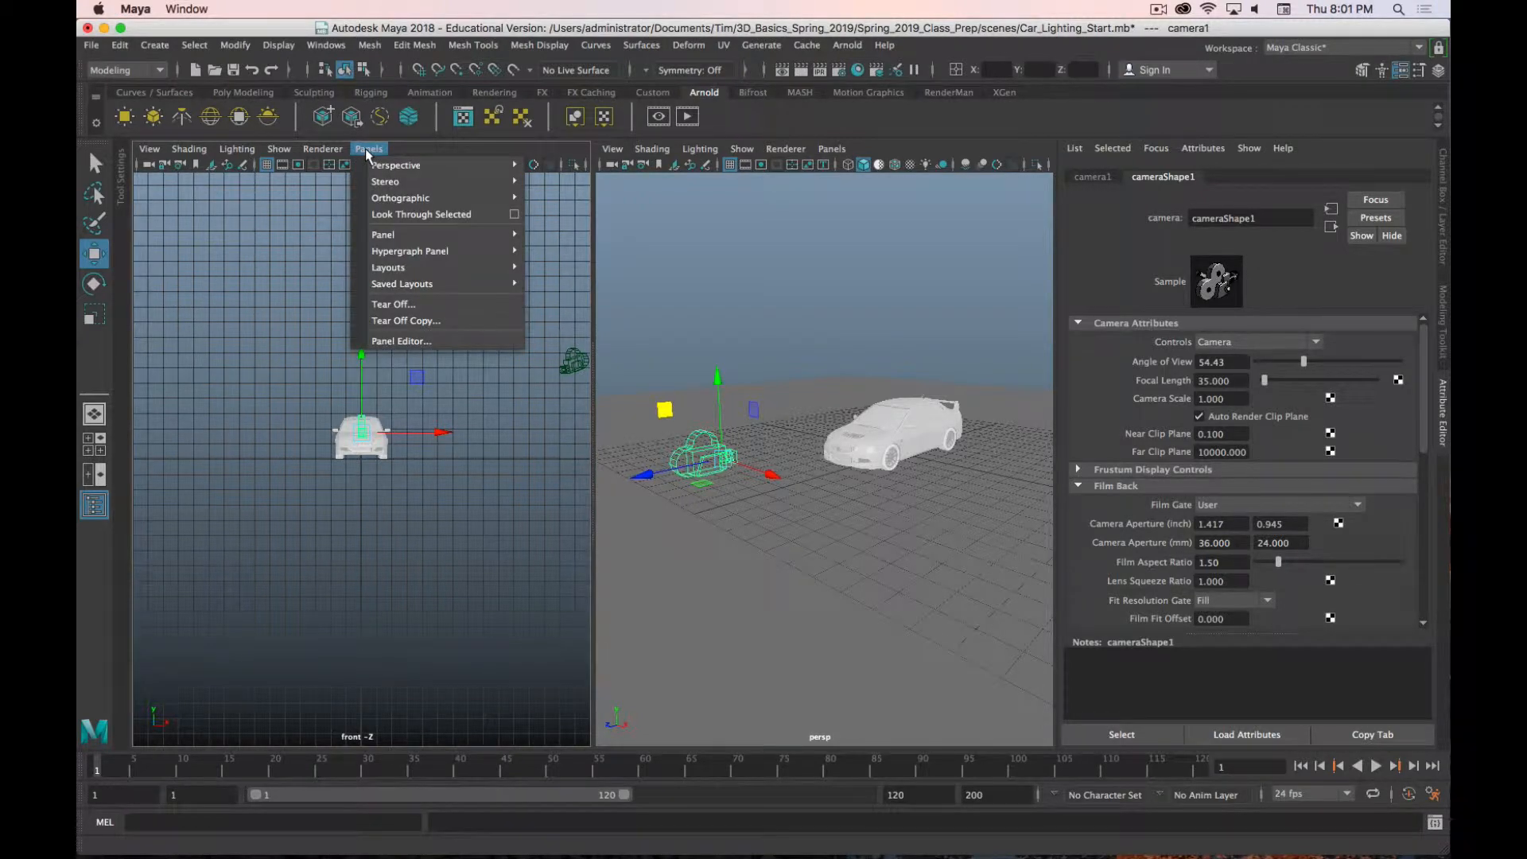
mouse_move(445, 164)
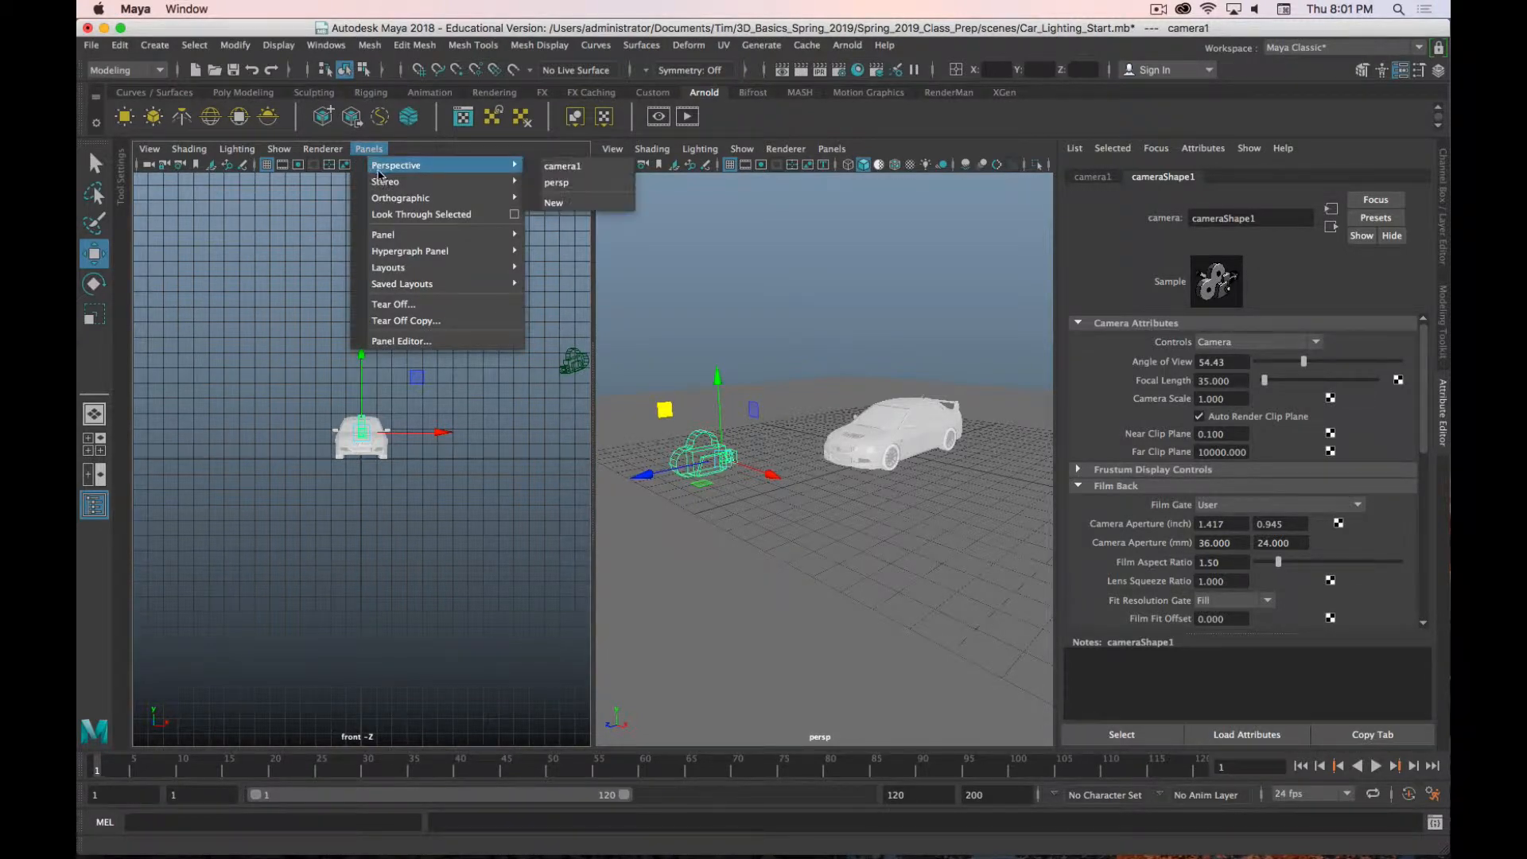
click(553, 166)
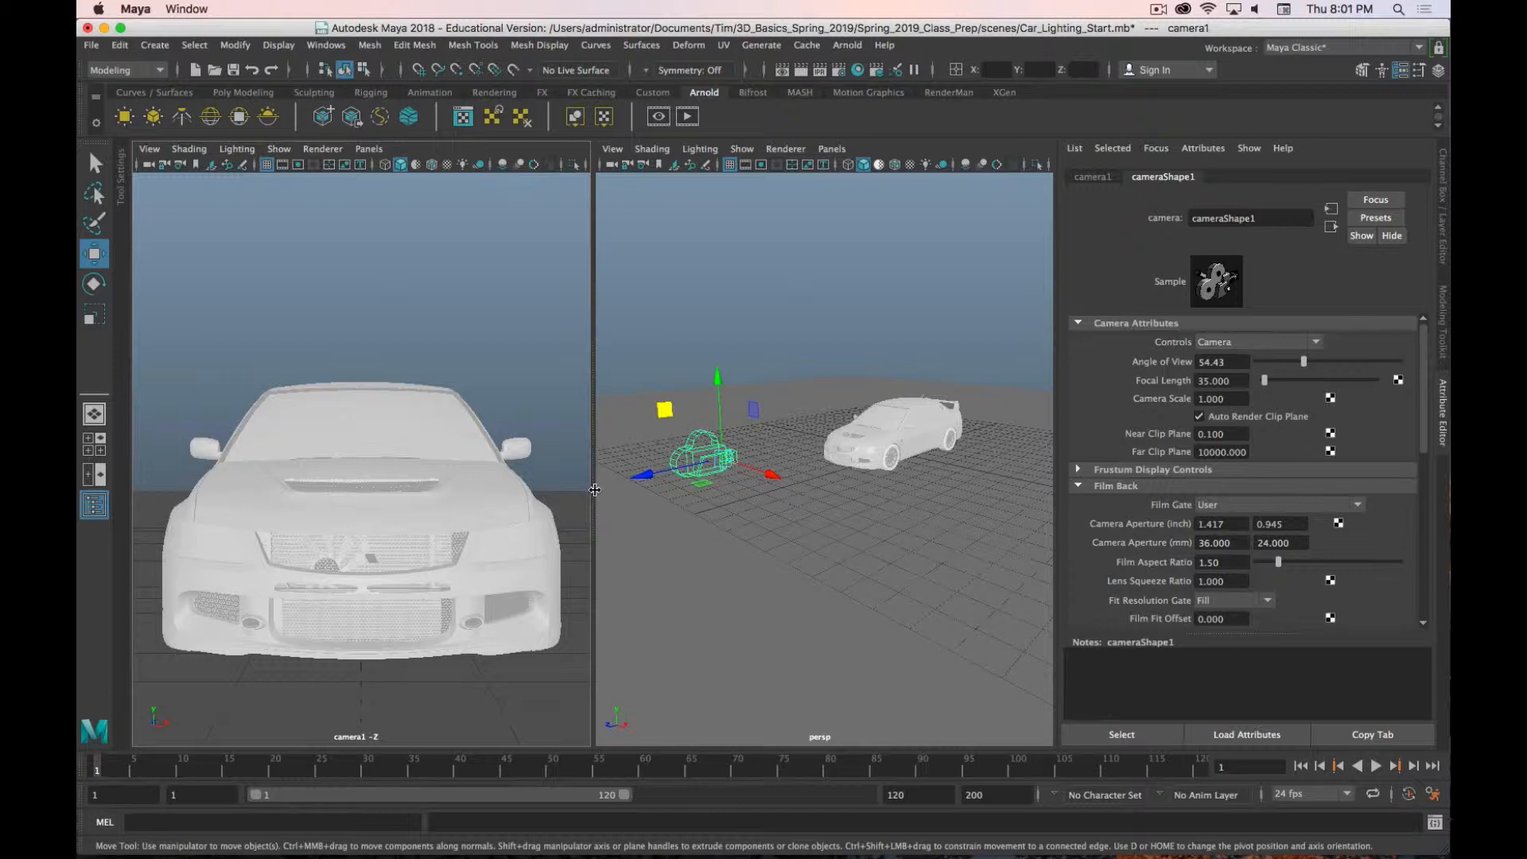
Step: Dolly camera1 in and out through its own view until the front of the car fills the frame
scroll(533, 523, down, 5)
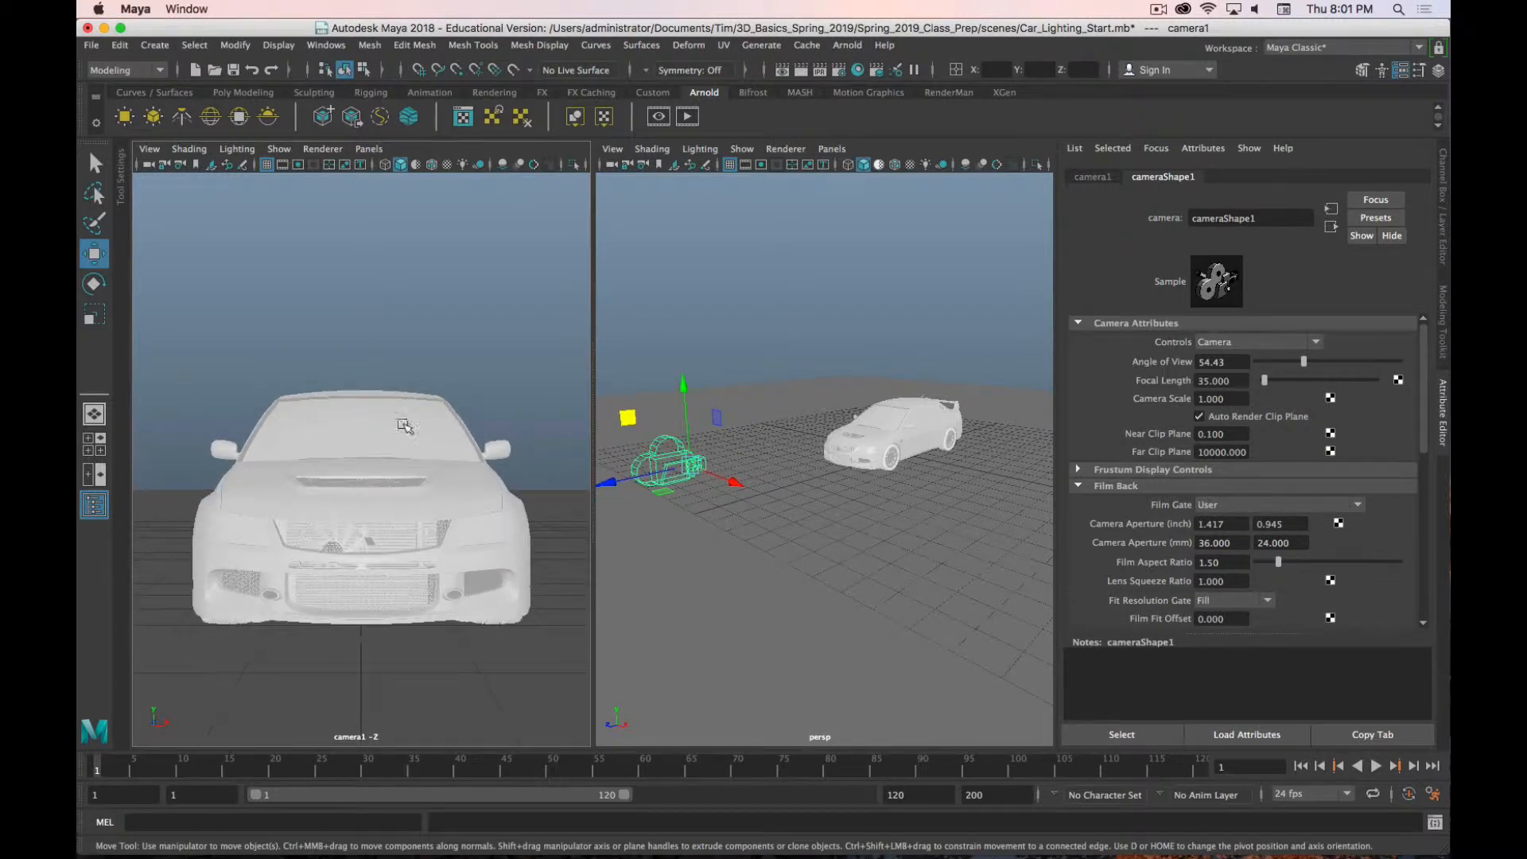
scroll(473, 466, down, 5)
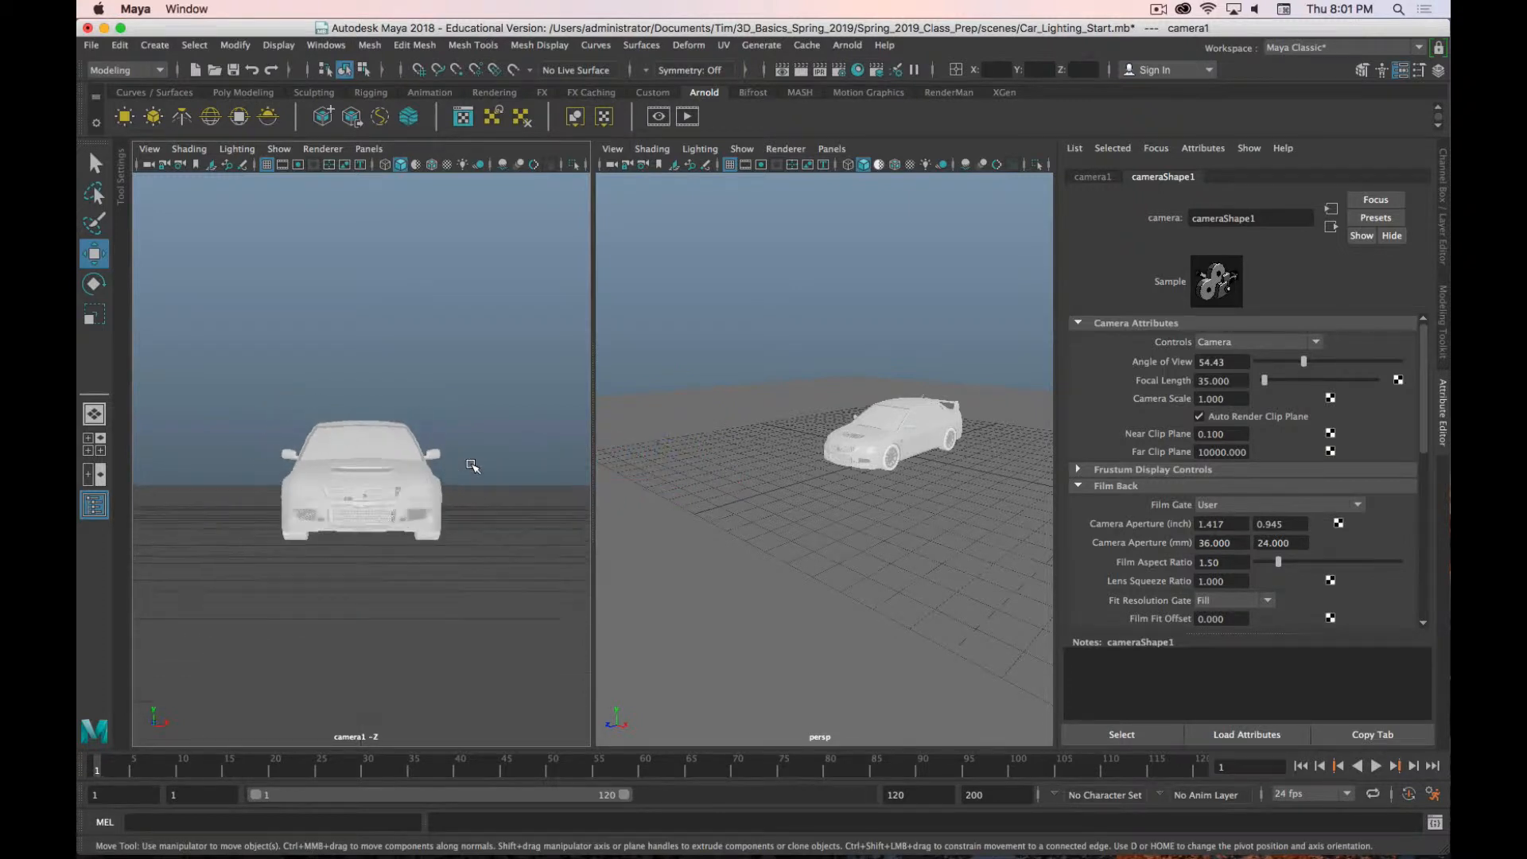
scroll(472, 466, up, 8)
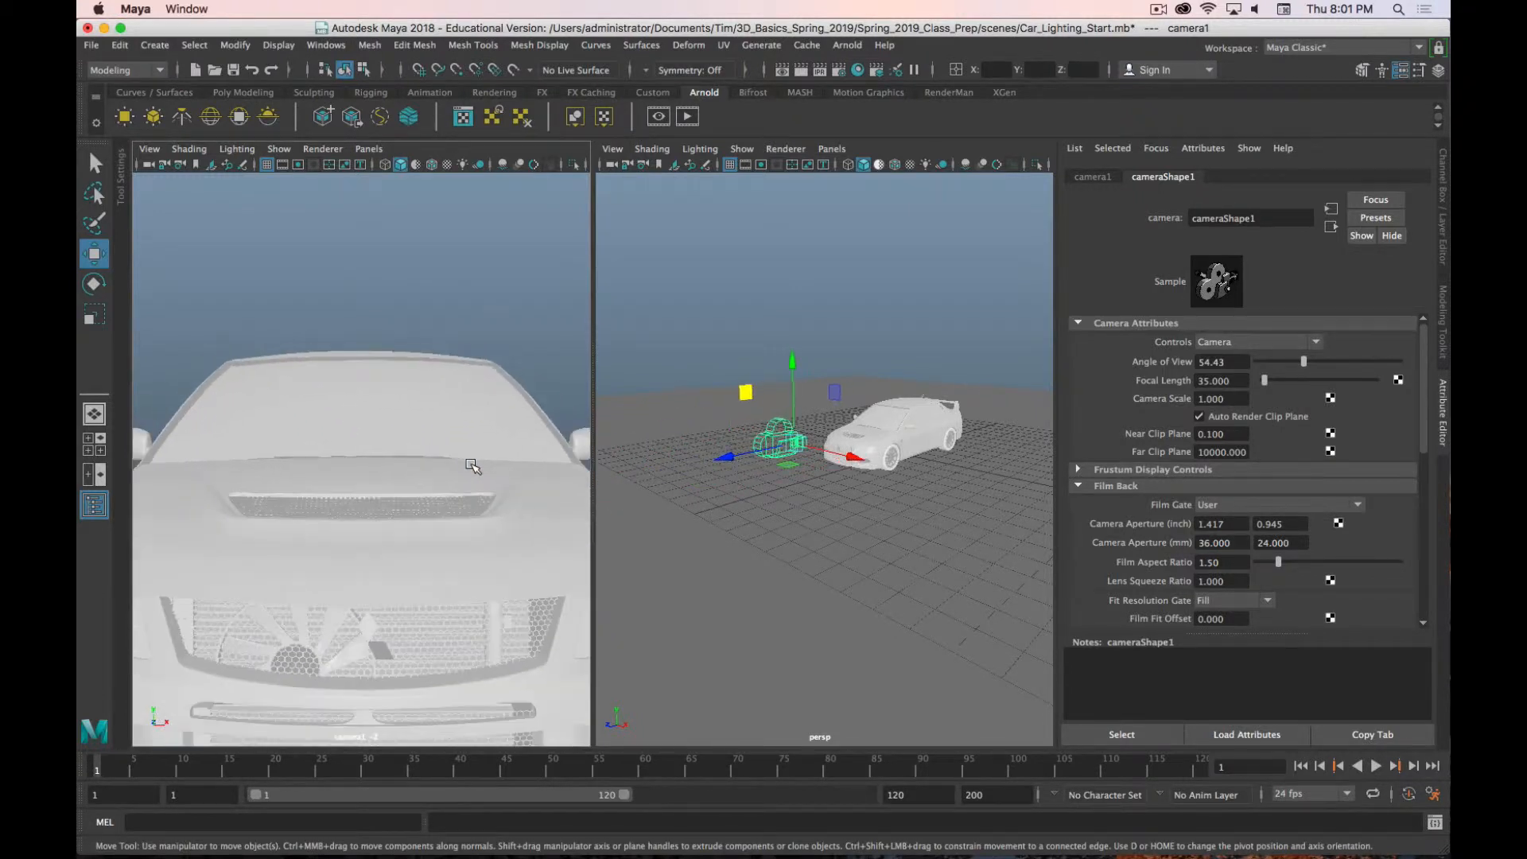
scroll(472, 466, down, 3)
scroll(472, 466, down, 4)
scroll(473, 466, up, 7)
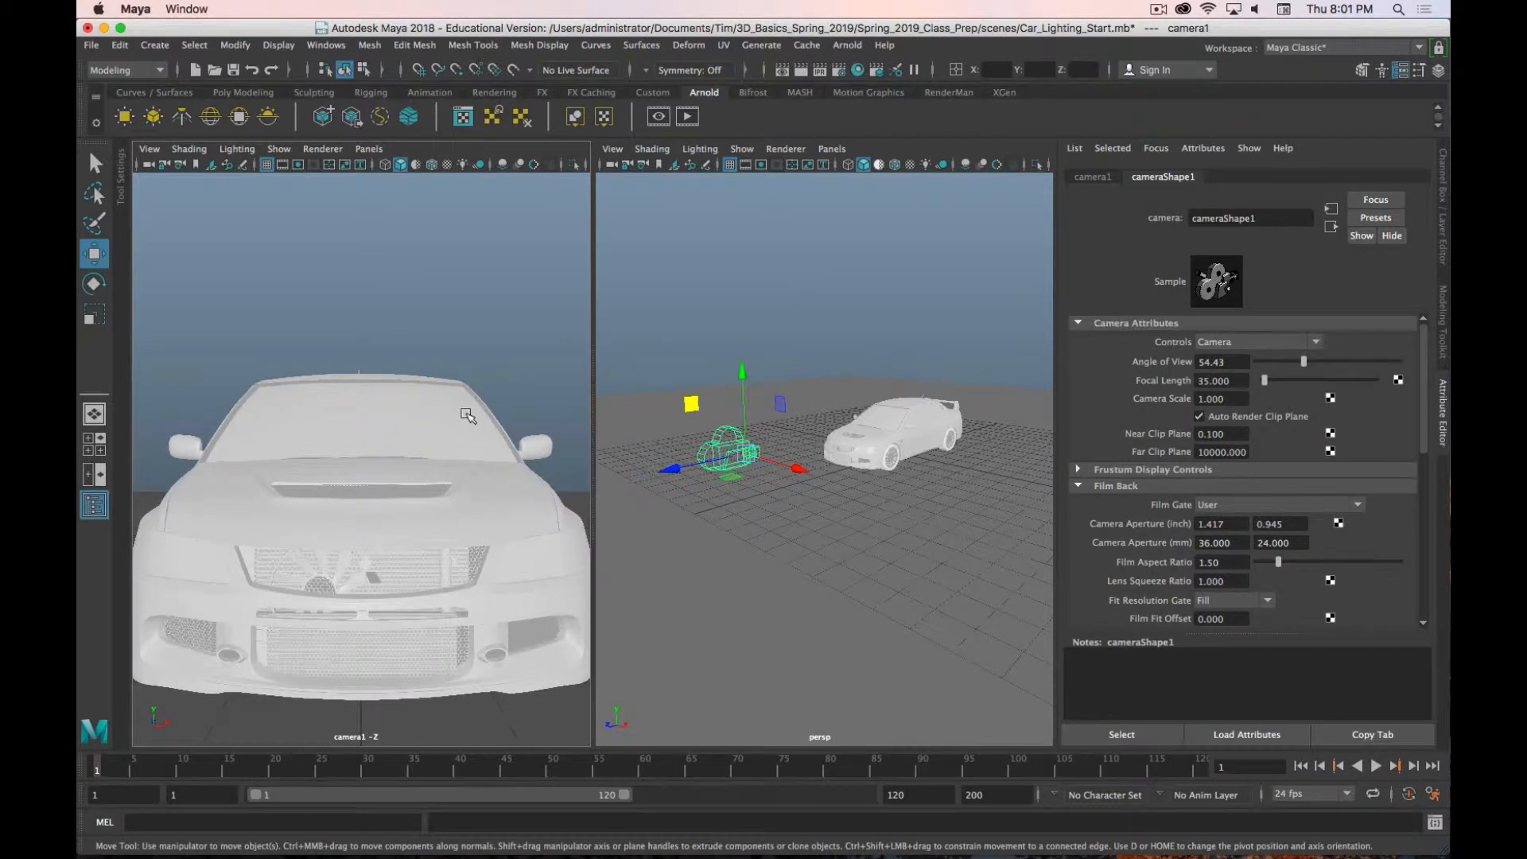
scroll(451, 423, down, 3)
scroll(451, 422, up, 3)
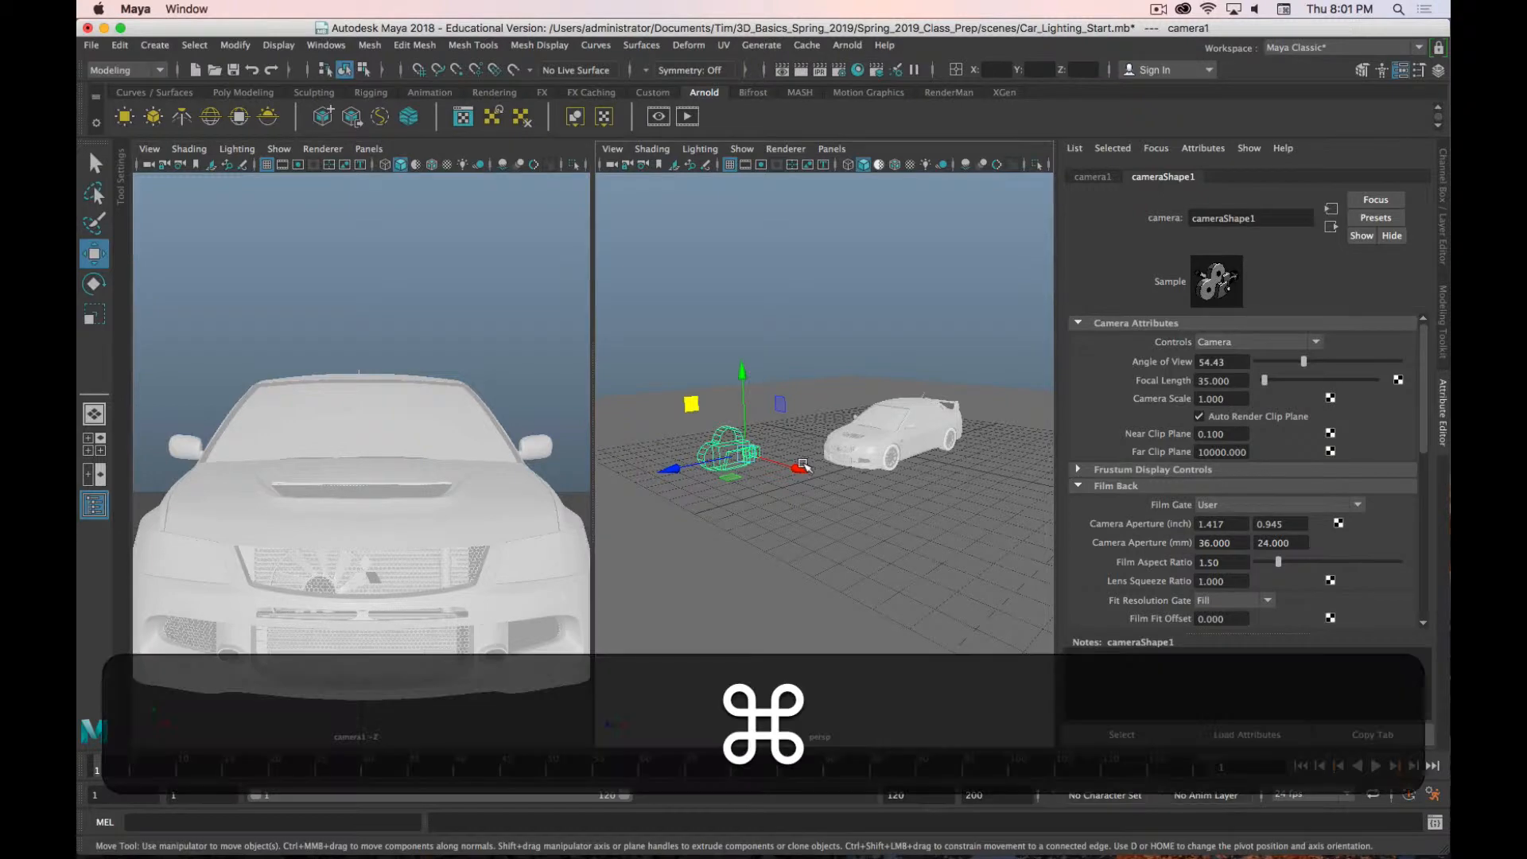
Step: Scale the camera1 object down slightly in the perspective view
key(super+period)
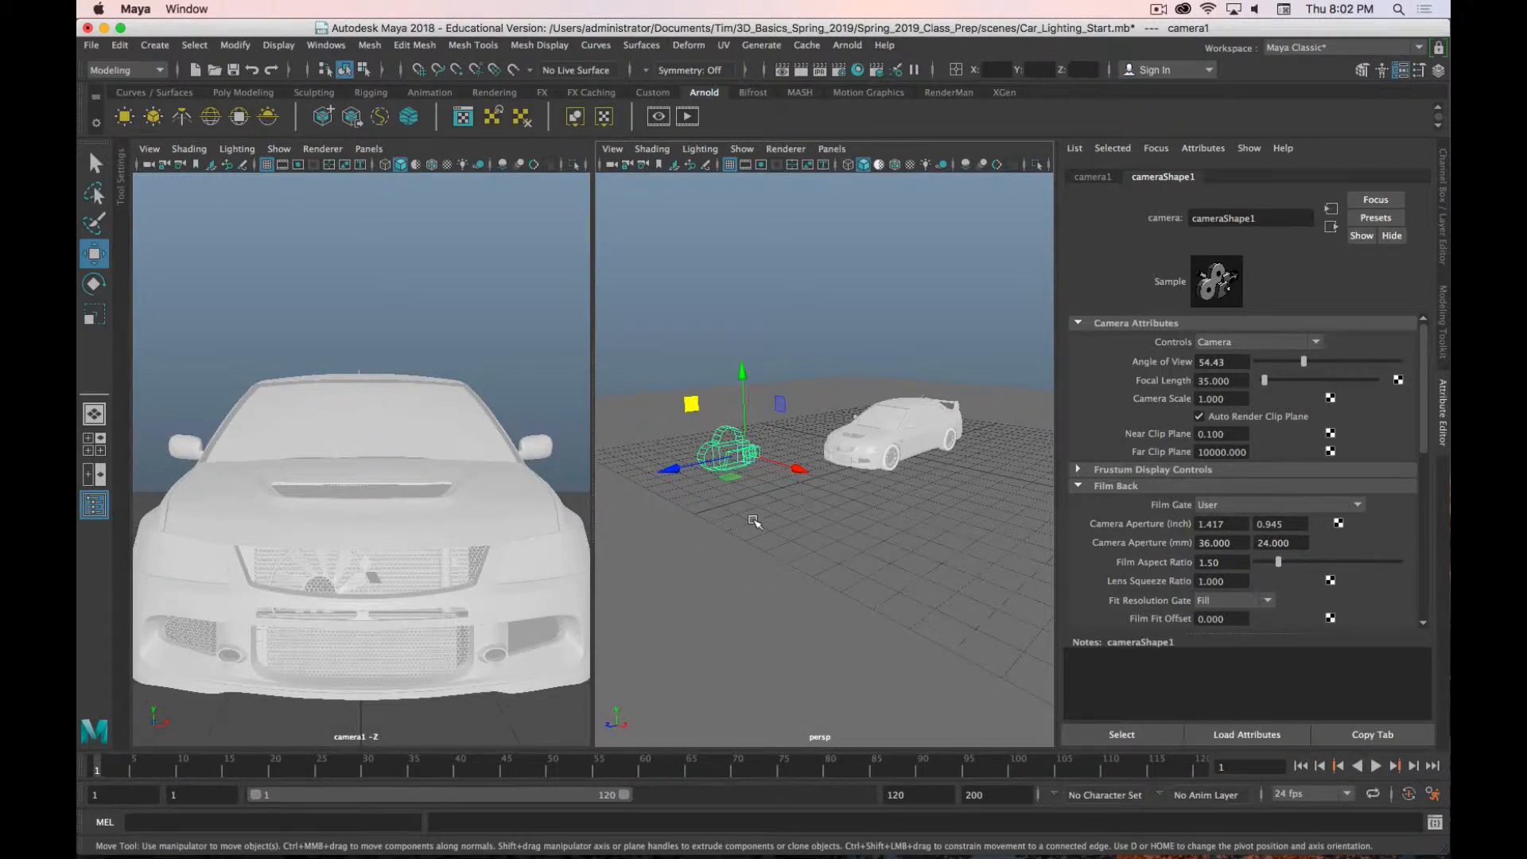
key(r)
mouse_move(768, 550)
middle_down()
mouse_move(955, 573)
mouse_move(727, 546)
mouse_move(762, 556)
mouse_move(744, 557)
middle_up()
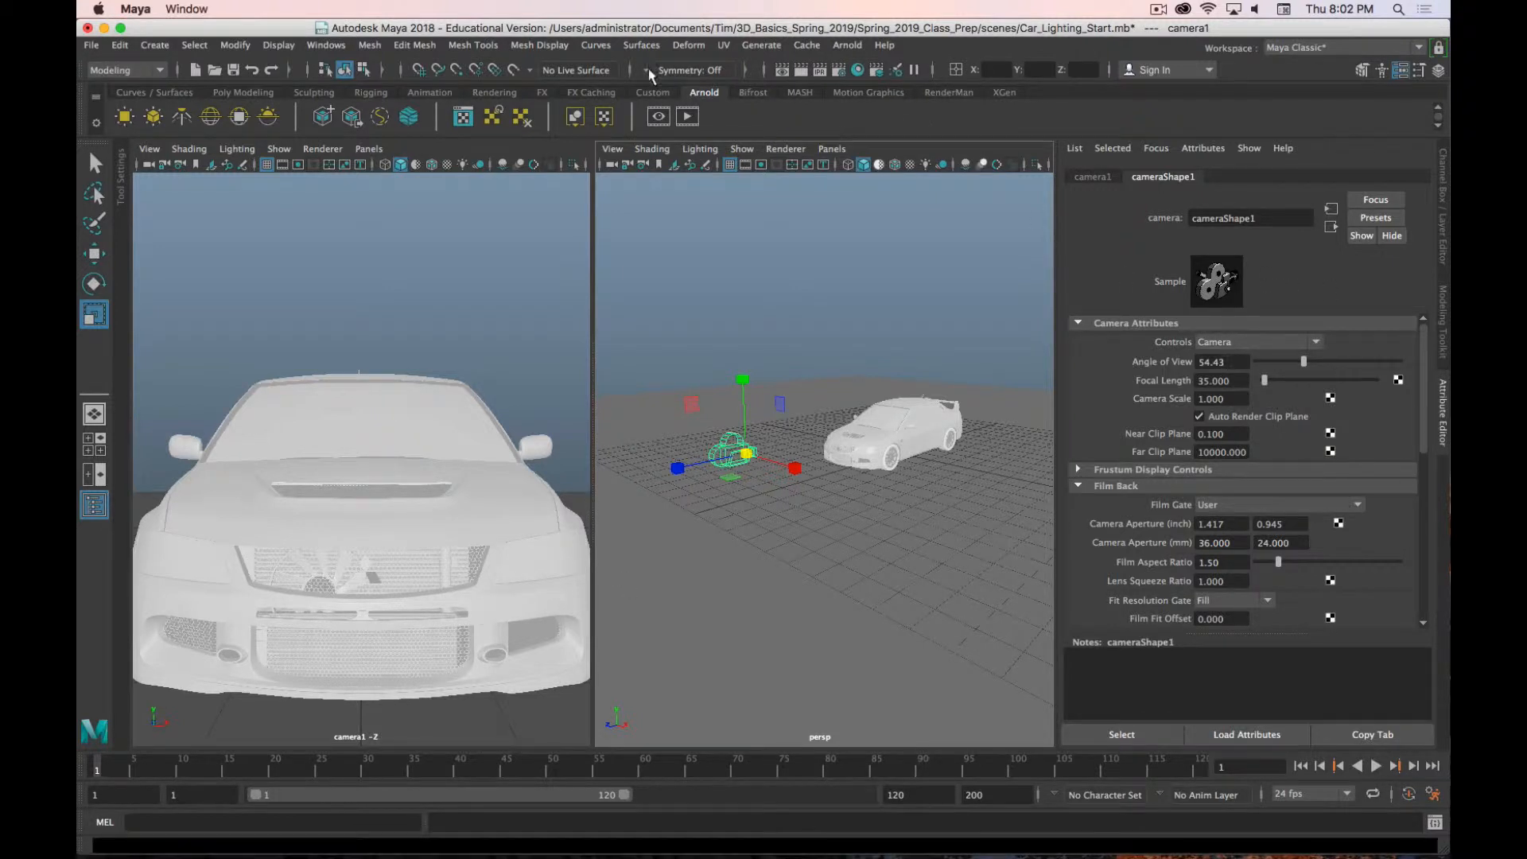
click(155, 46)
mouse_move(287, 152)
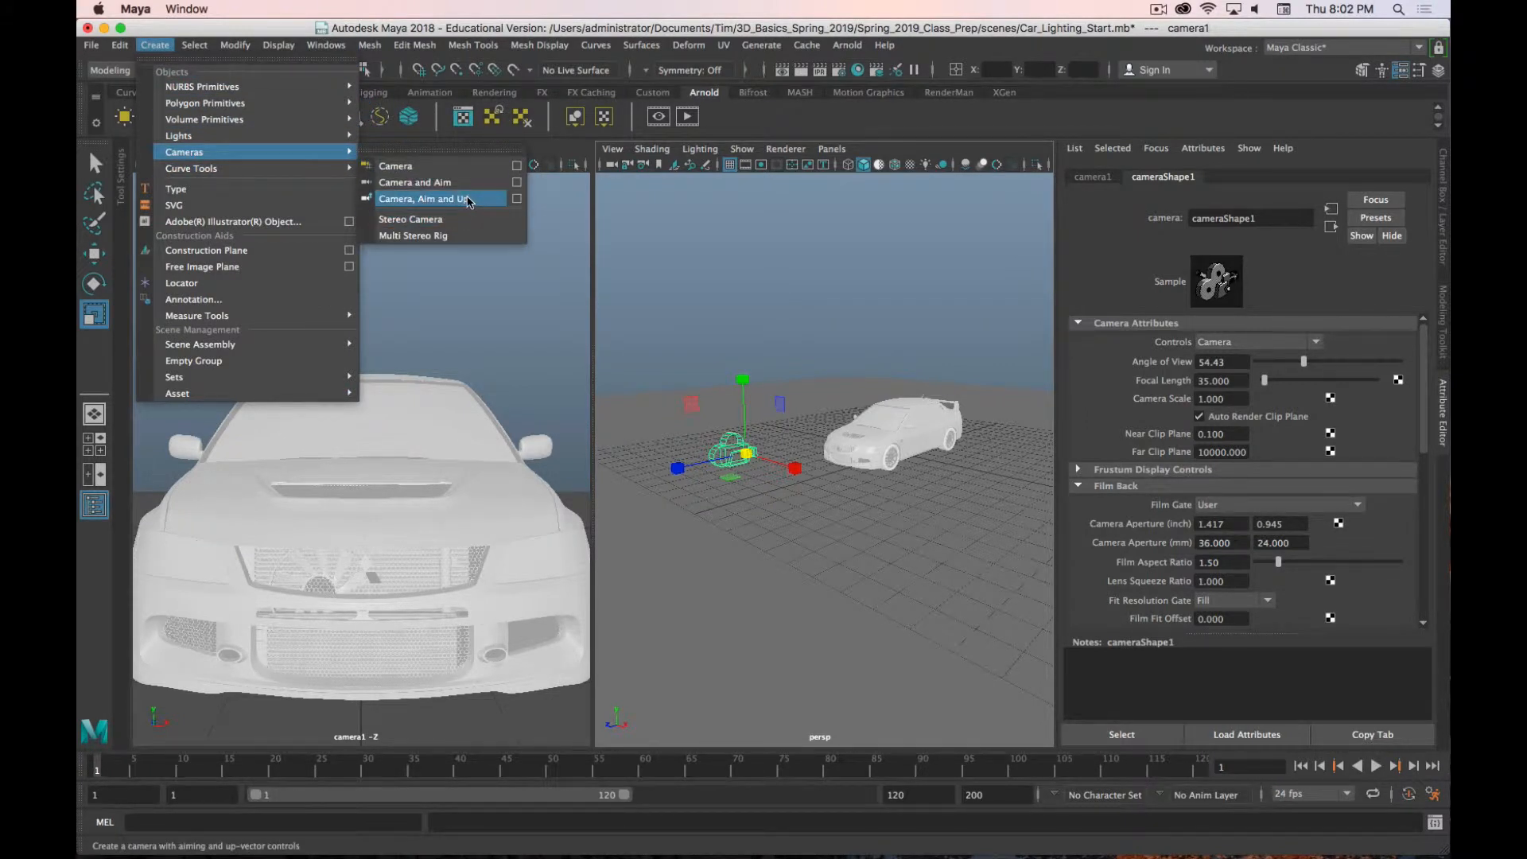
click(154, 46)
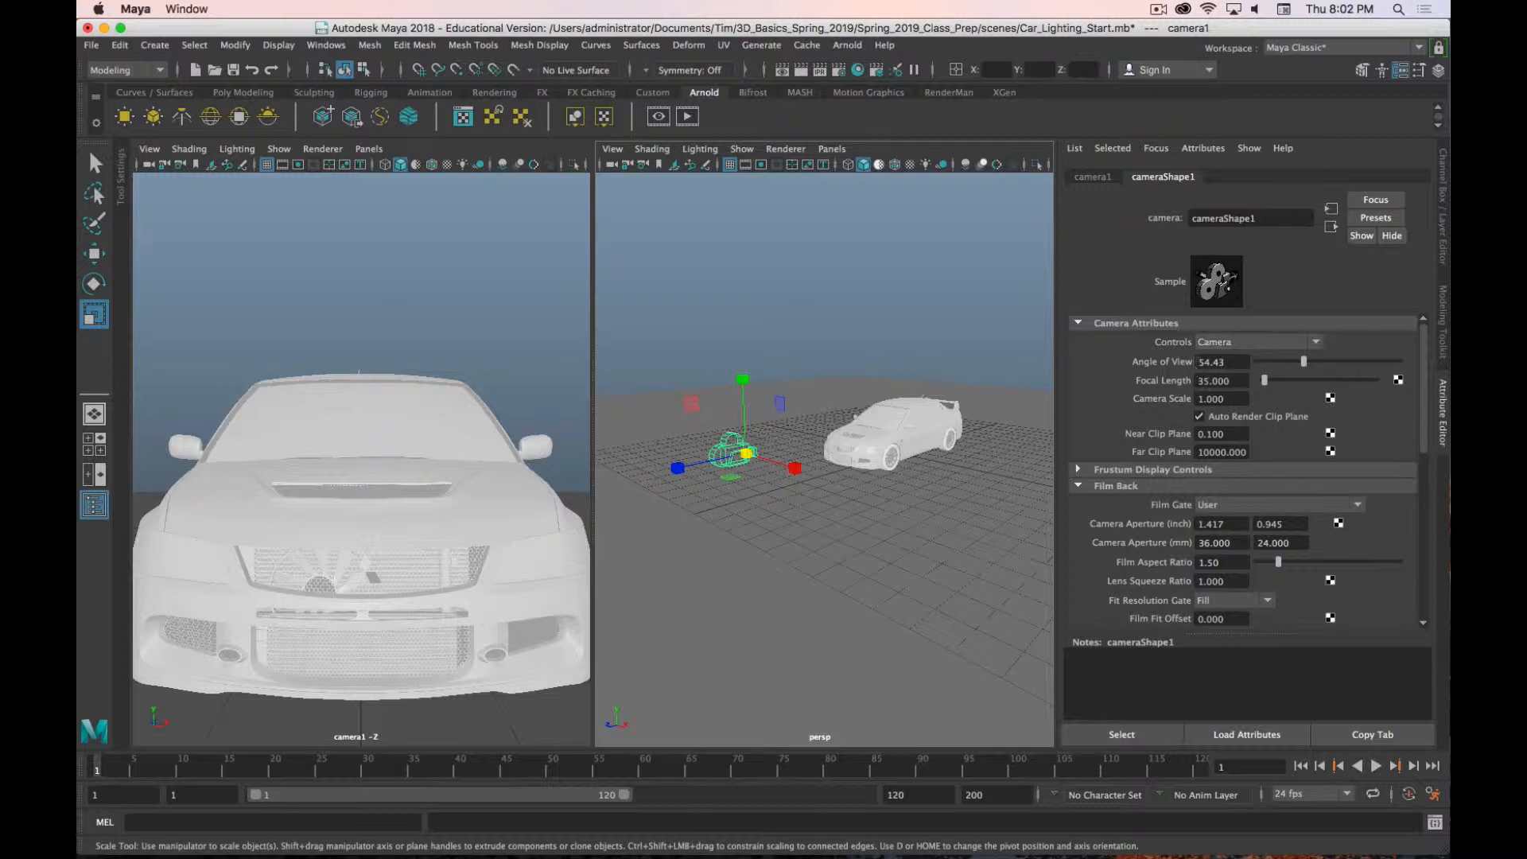
click(1232, 348)
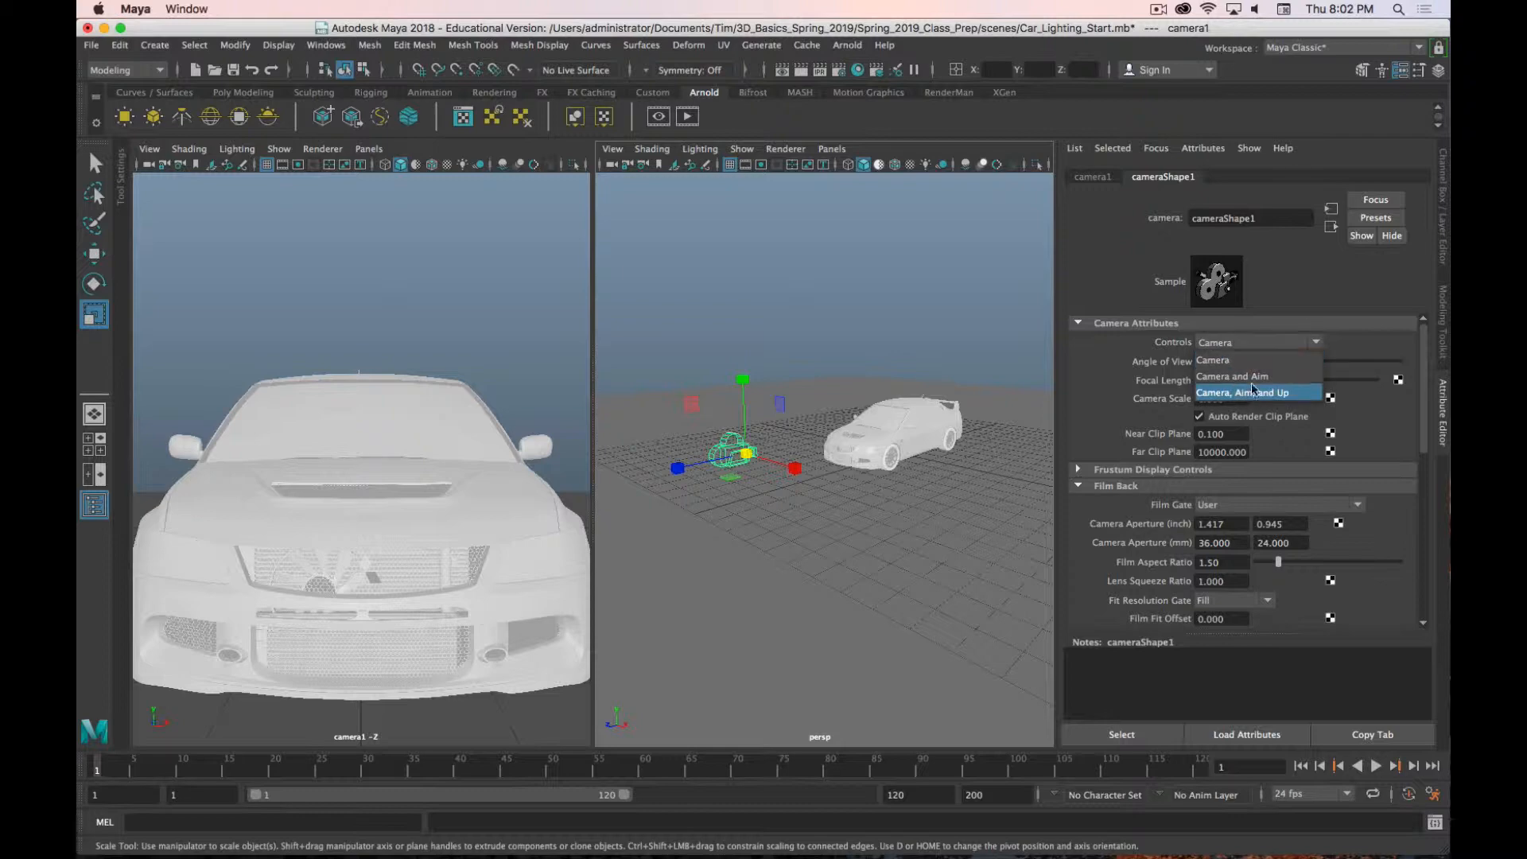
click(1316, 344)
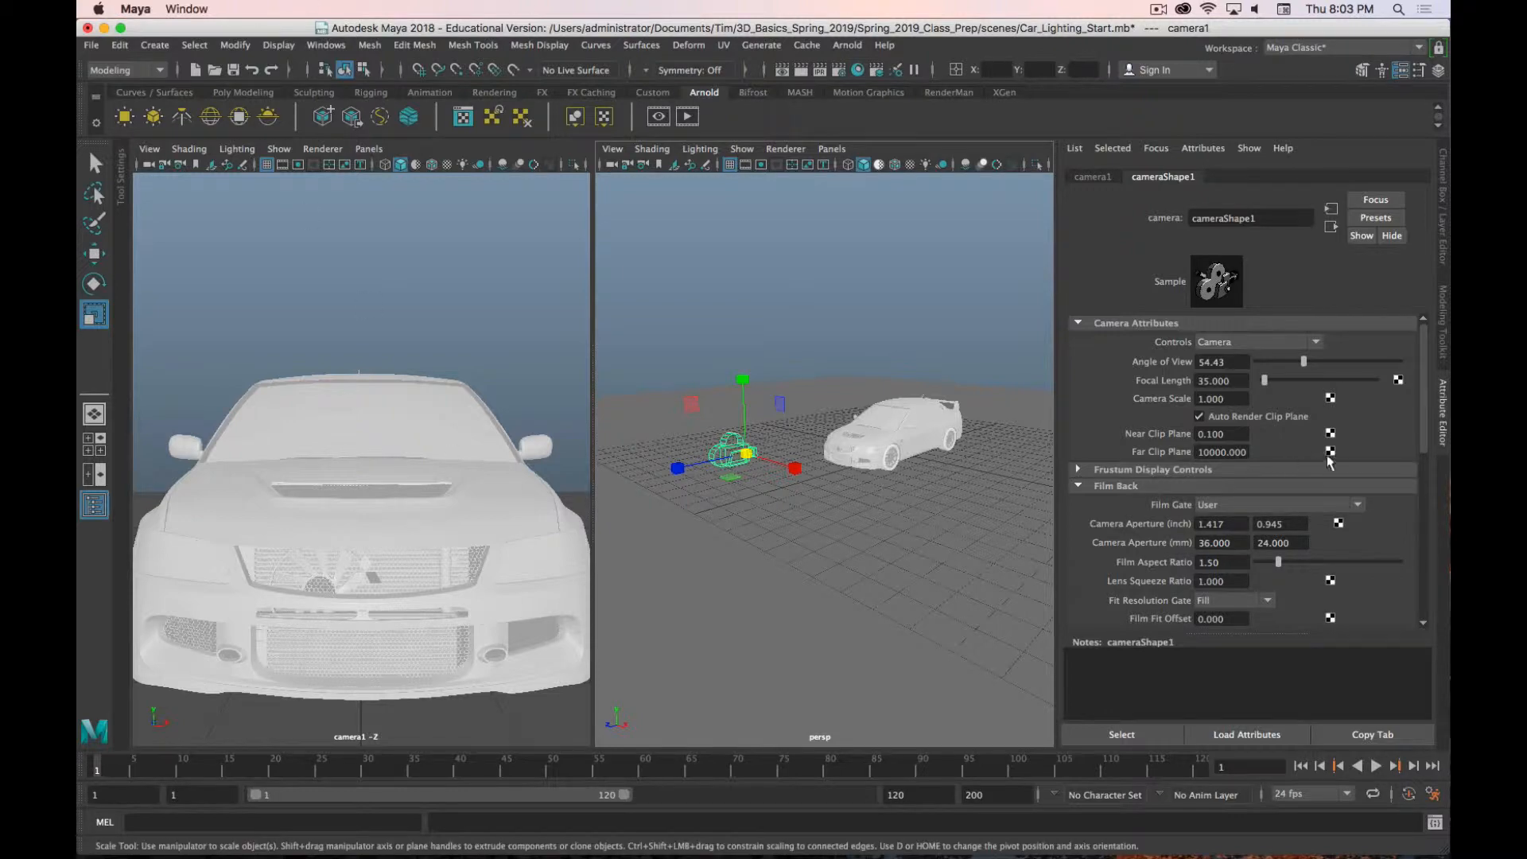
Step: Set camera1's focal length to 50
drag(1266, 387, 1267, 387)
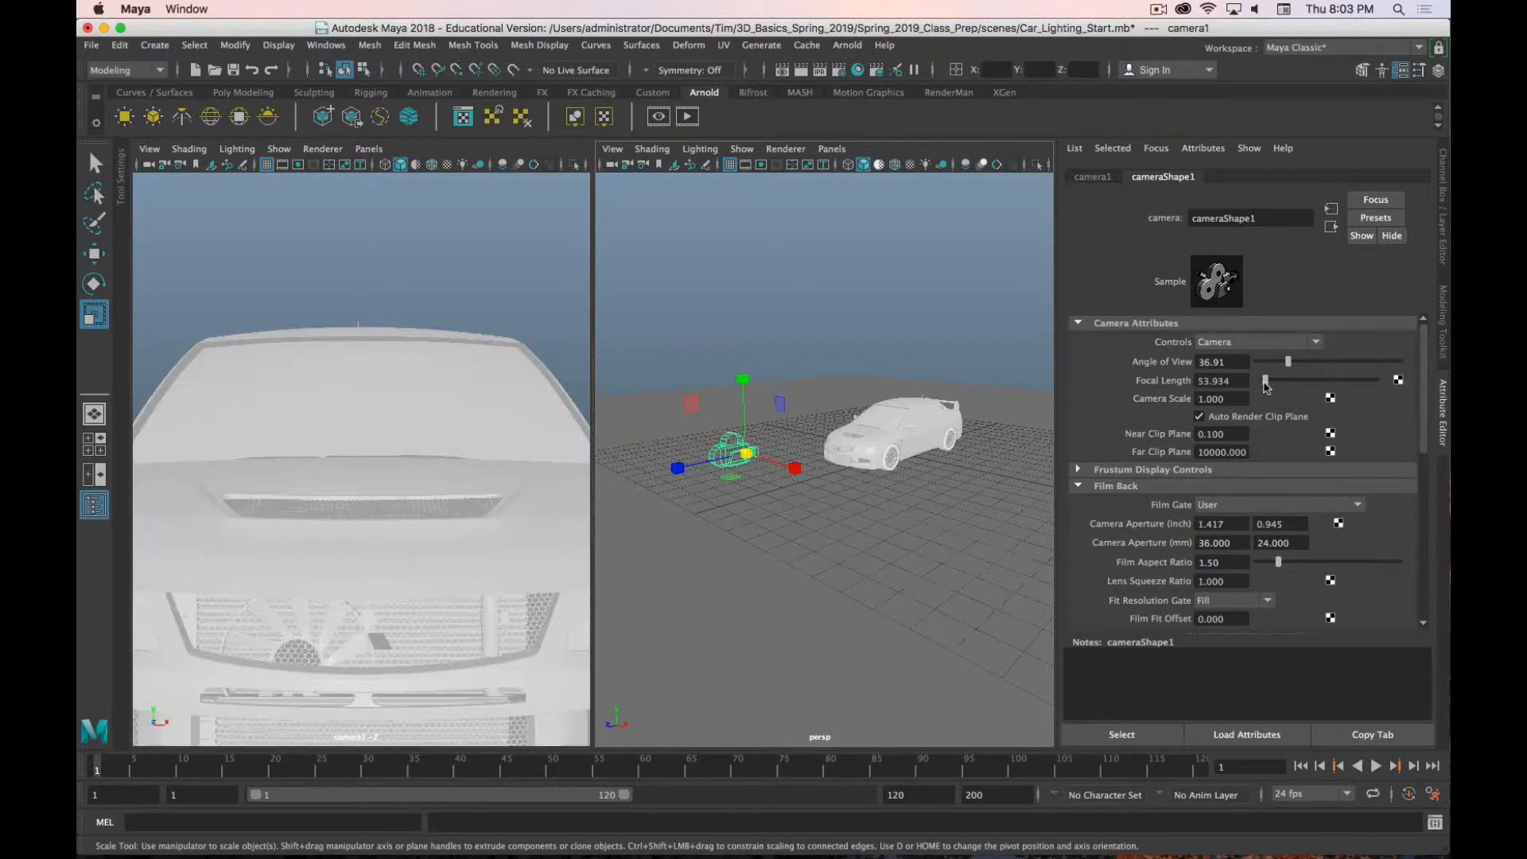
click(1231, 381)
text(50)
key(Return)
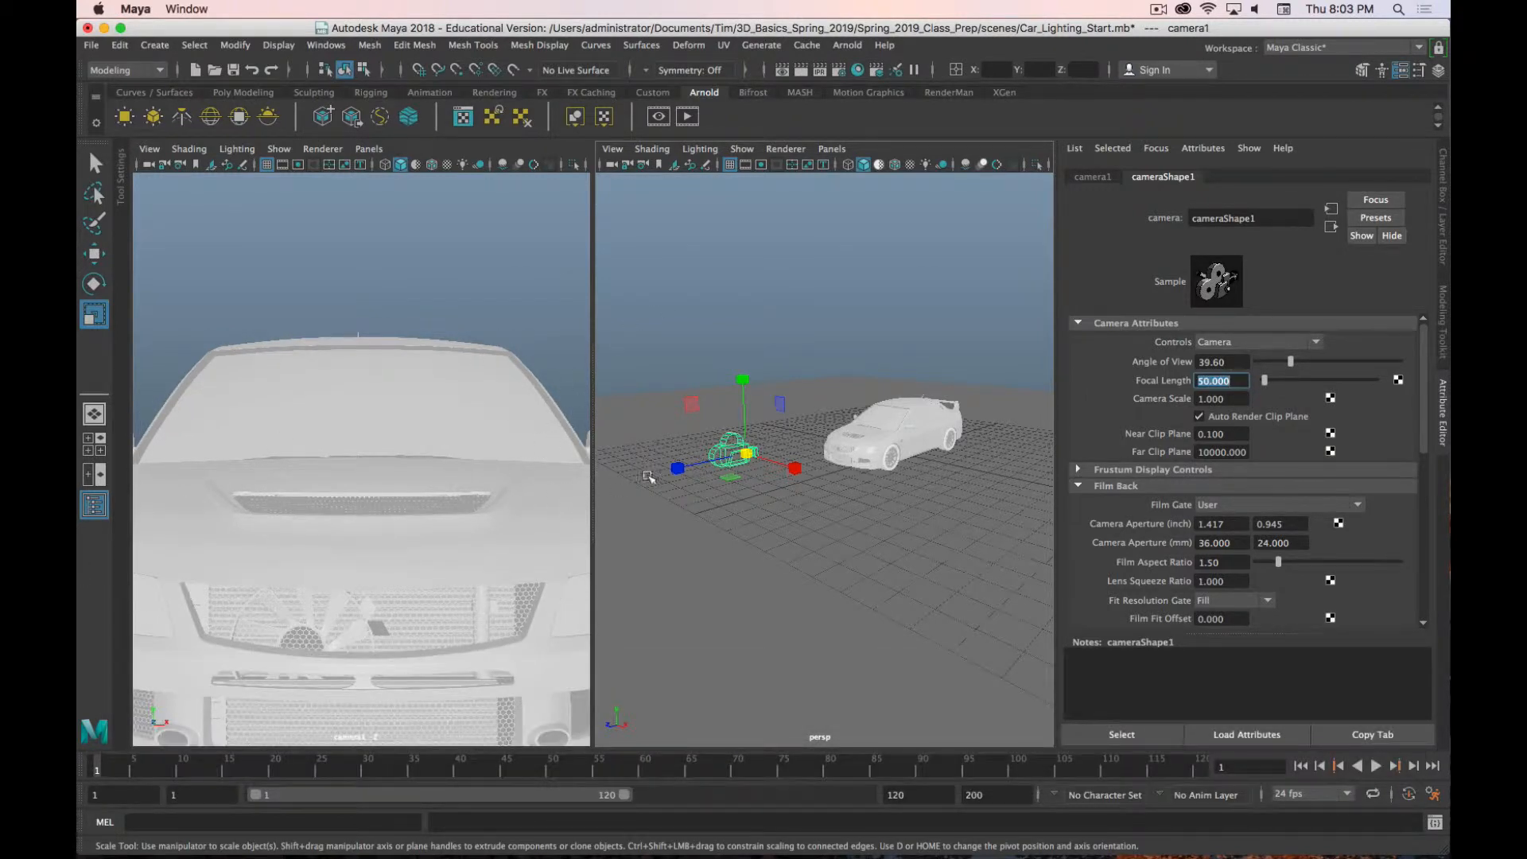
Step: Move camera1 back along its Z axis until the whole front of the car fits in its view
key(w)
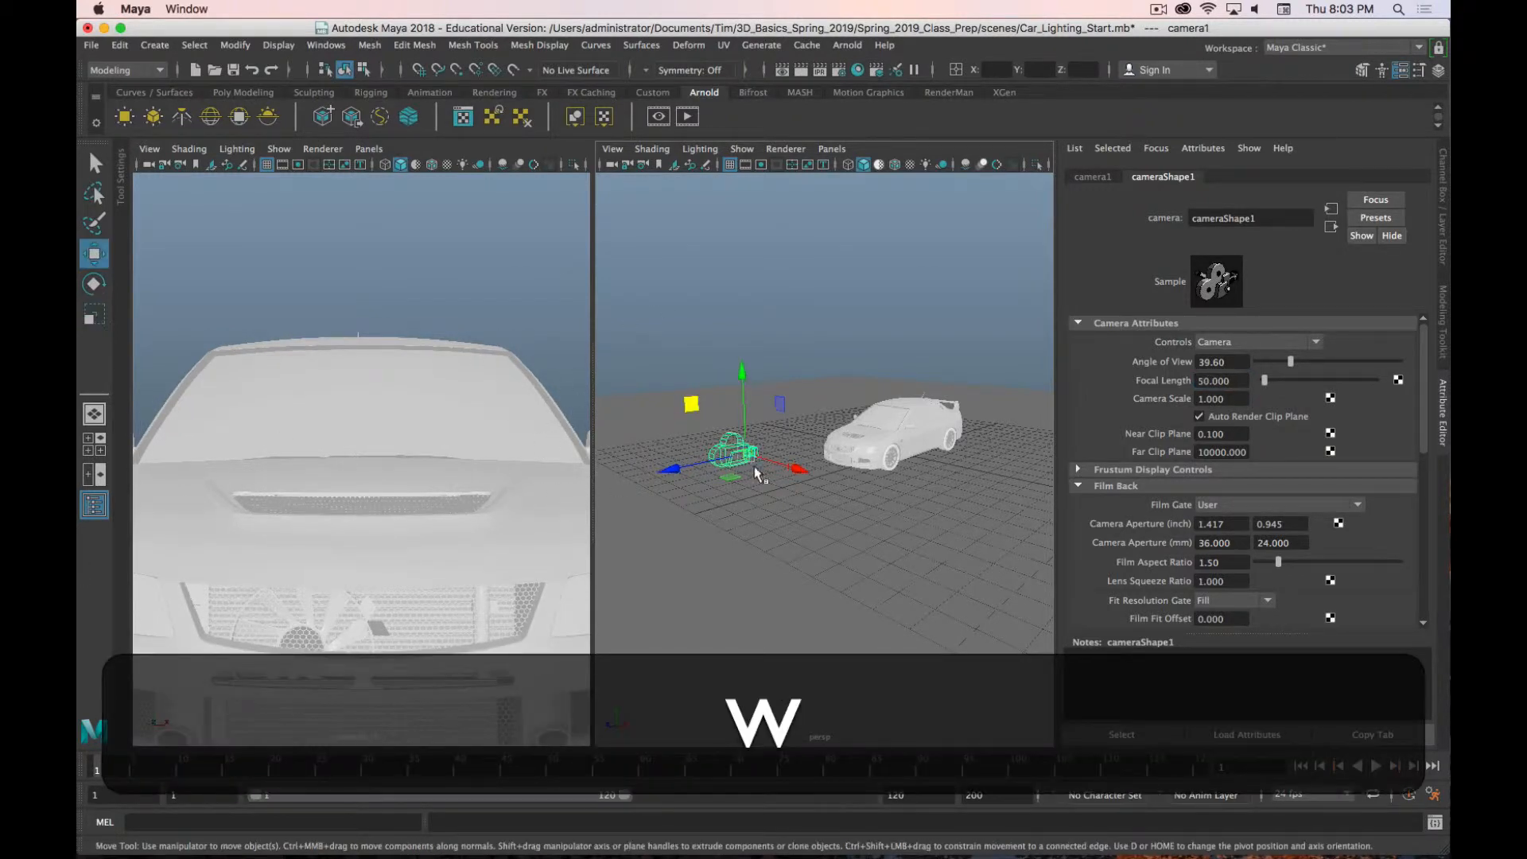
drag(756, 469, 334, 536)
scroll(819, 489, down, 5)
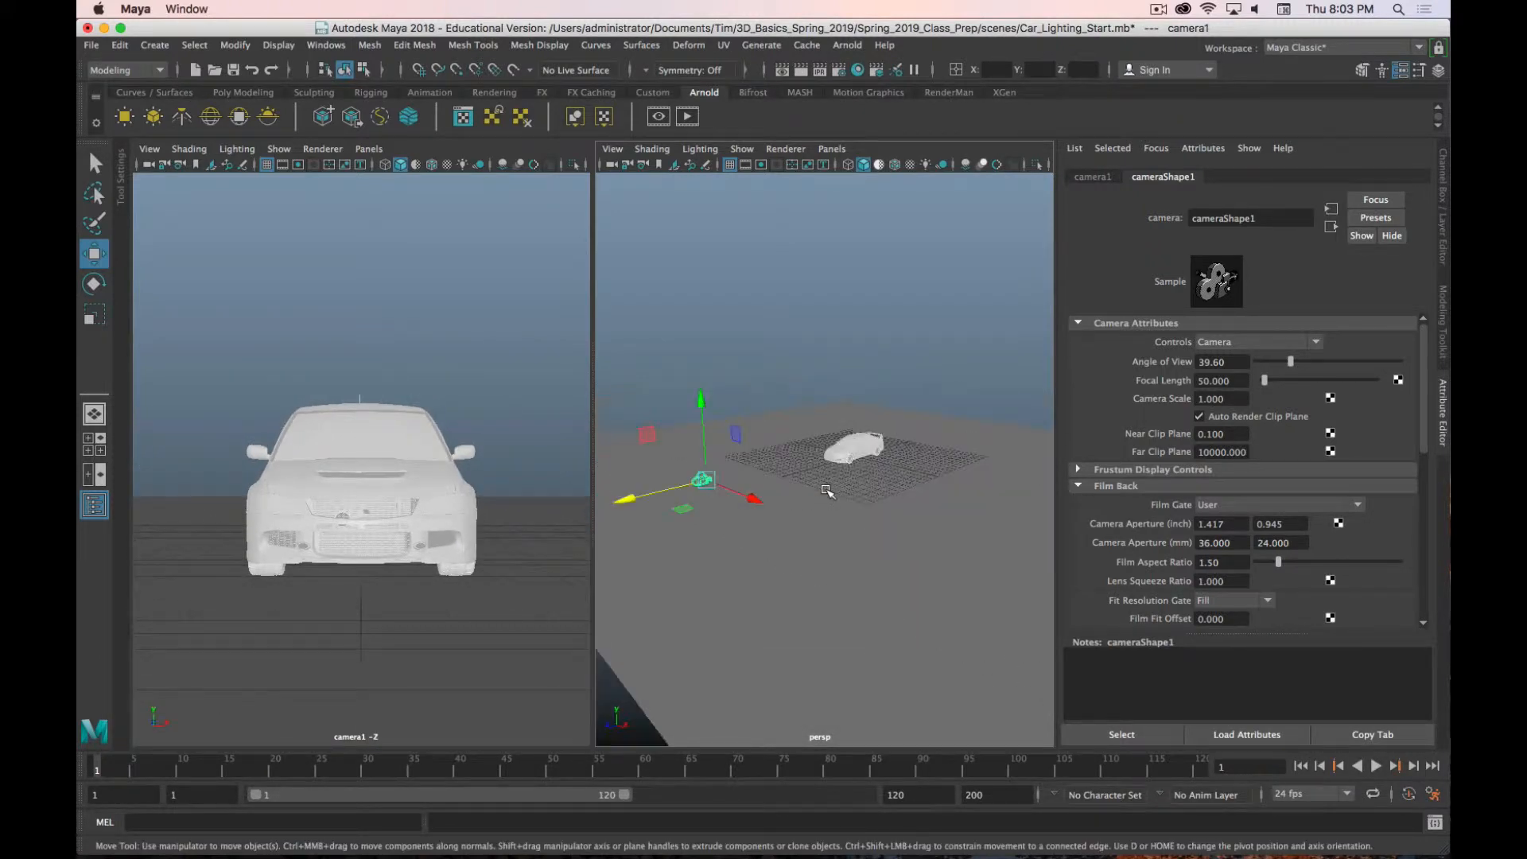
Step: Try a focal length of 35 on camera1 and settle on 24
click(1243, 381)
text(35)
key(Return)
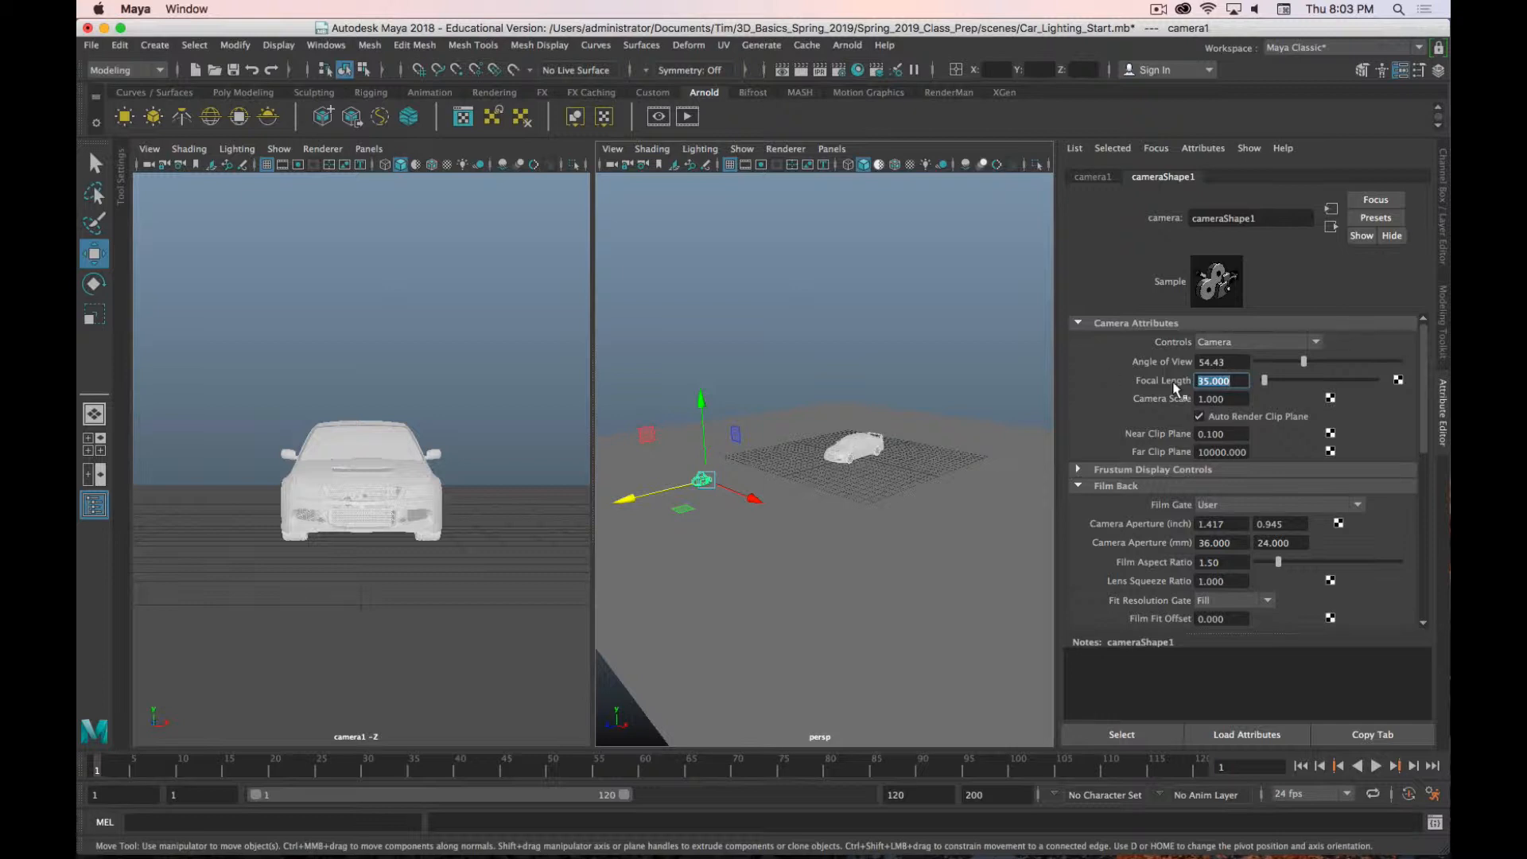
text(24)
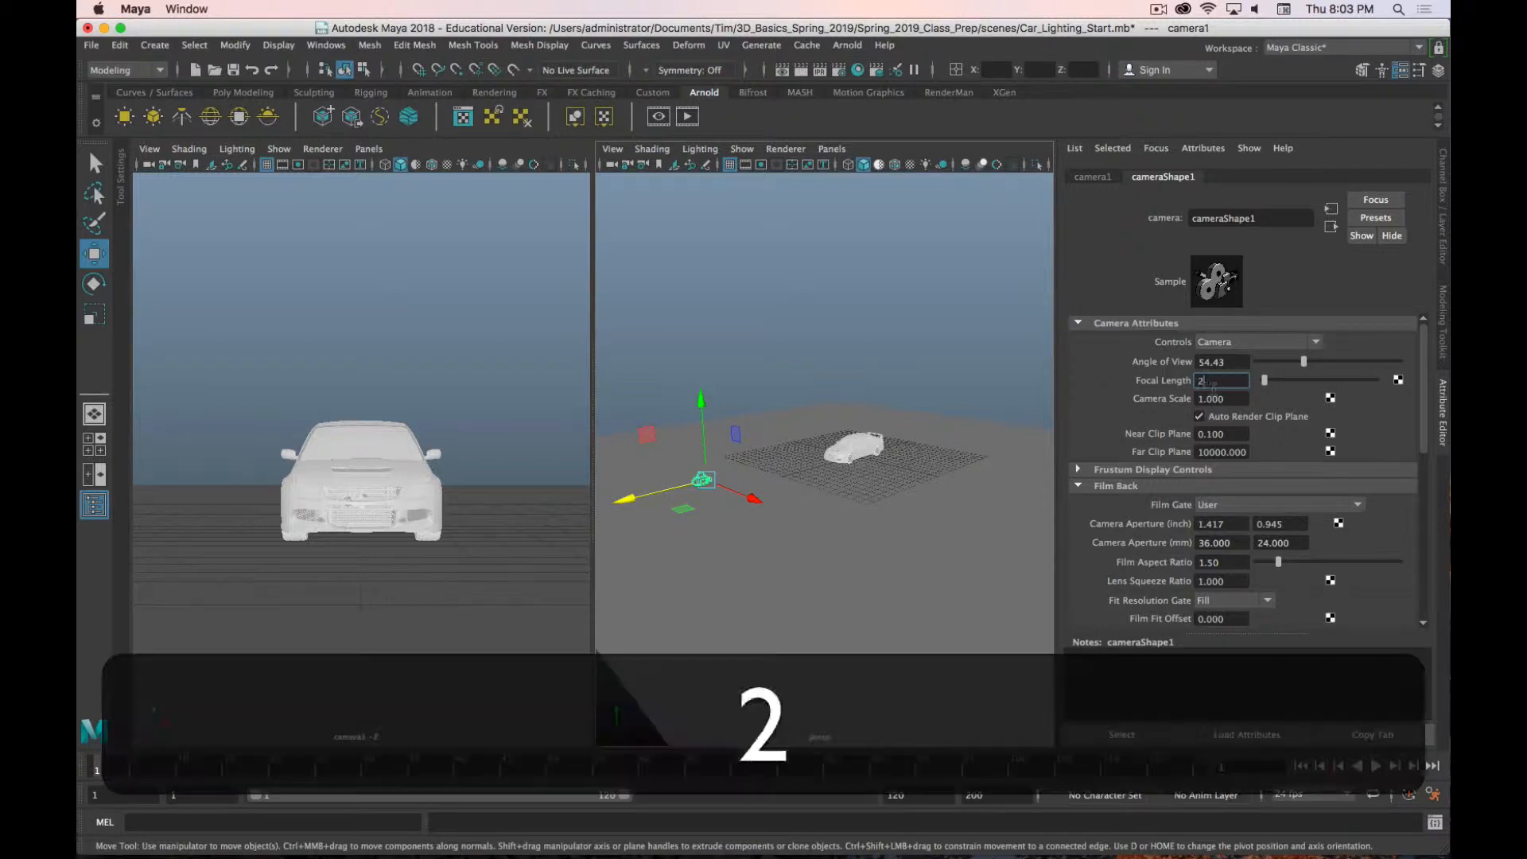
key(Return)
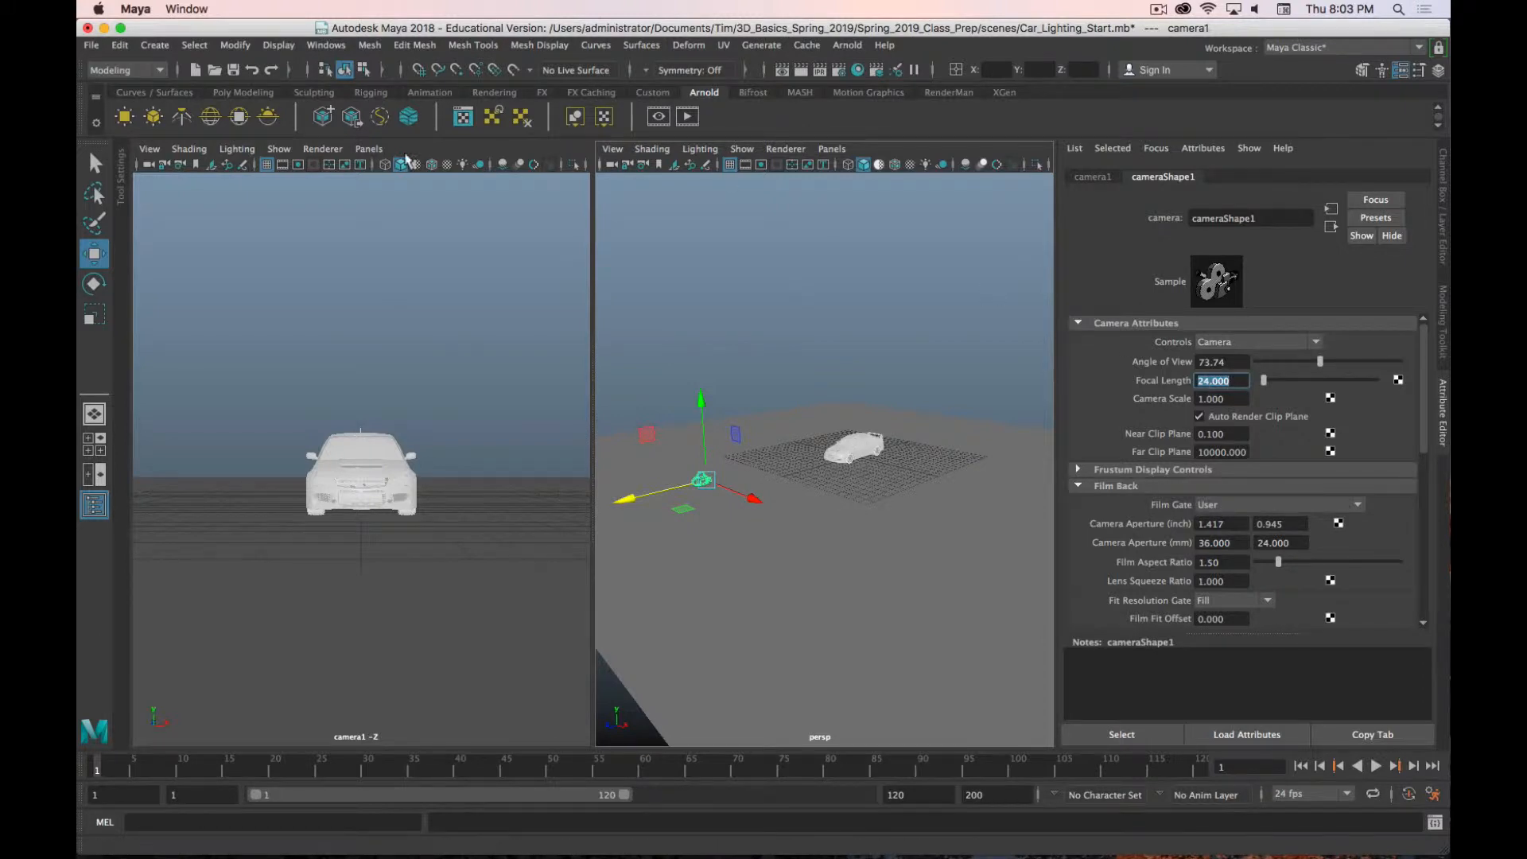
Step: Create a polygon cylinder, duplicate it twice, and spread the three around the car, two in front and one behind
click(244, 94)
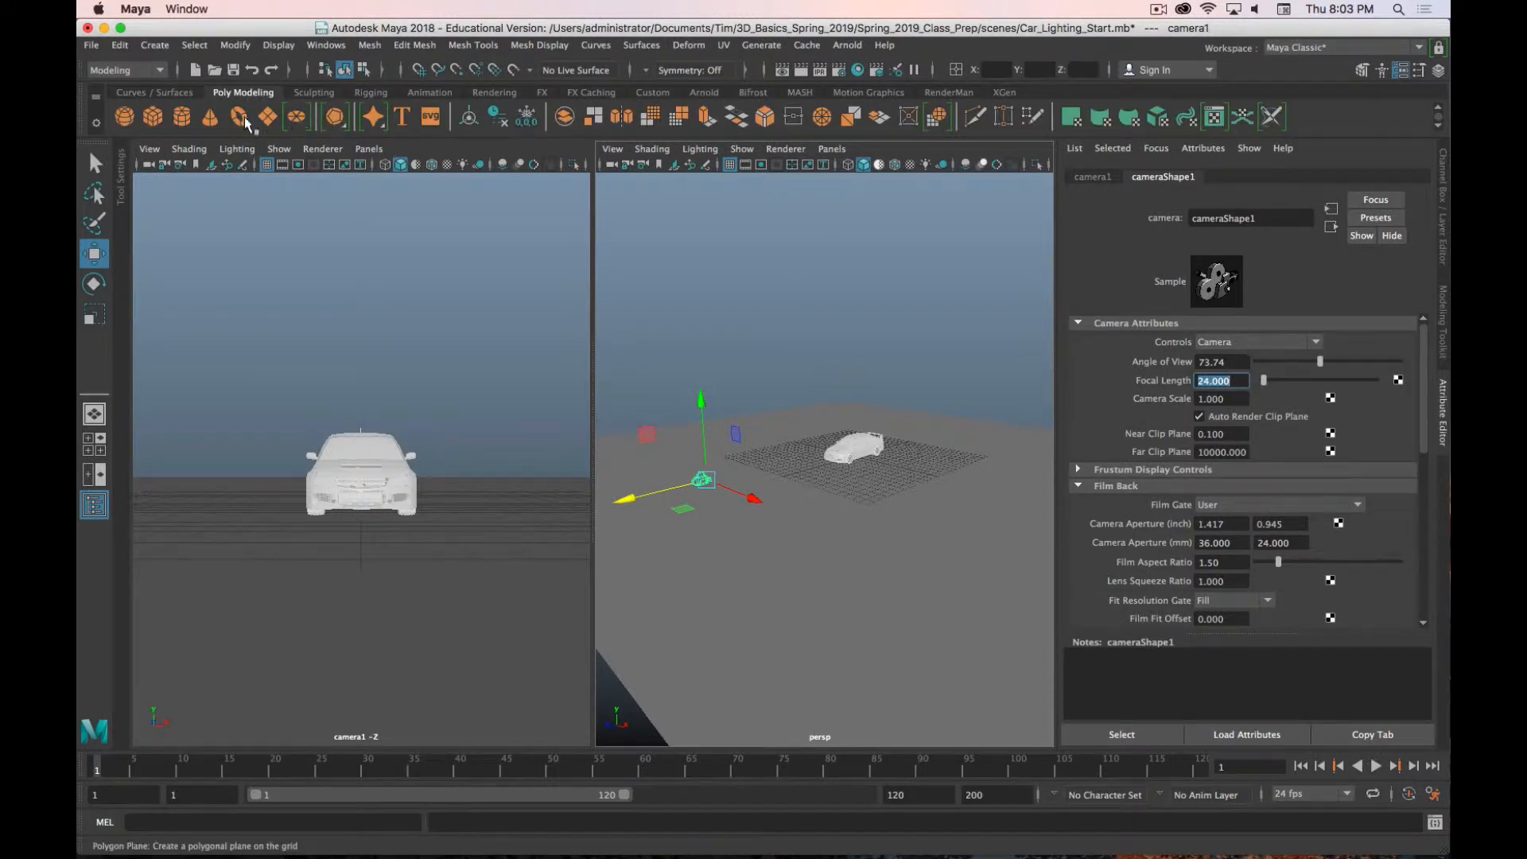
click(181, 117)
drag(870, 519, 788, 506)
key(super+d)
drag(775, 509, 973, 467)
key(super+d)
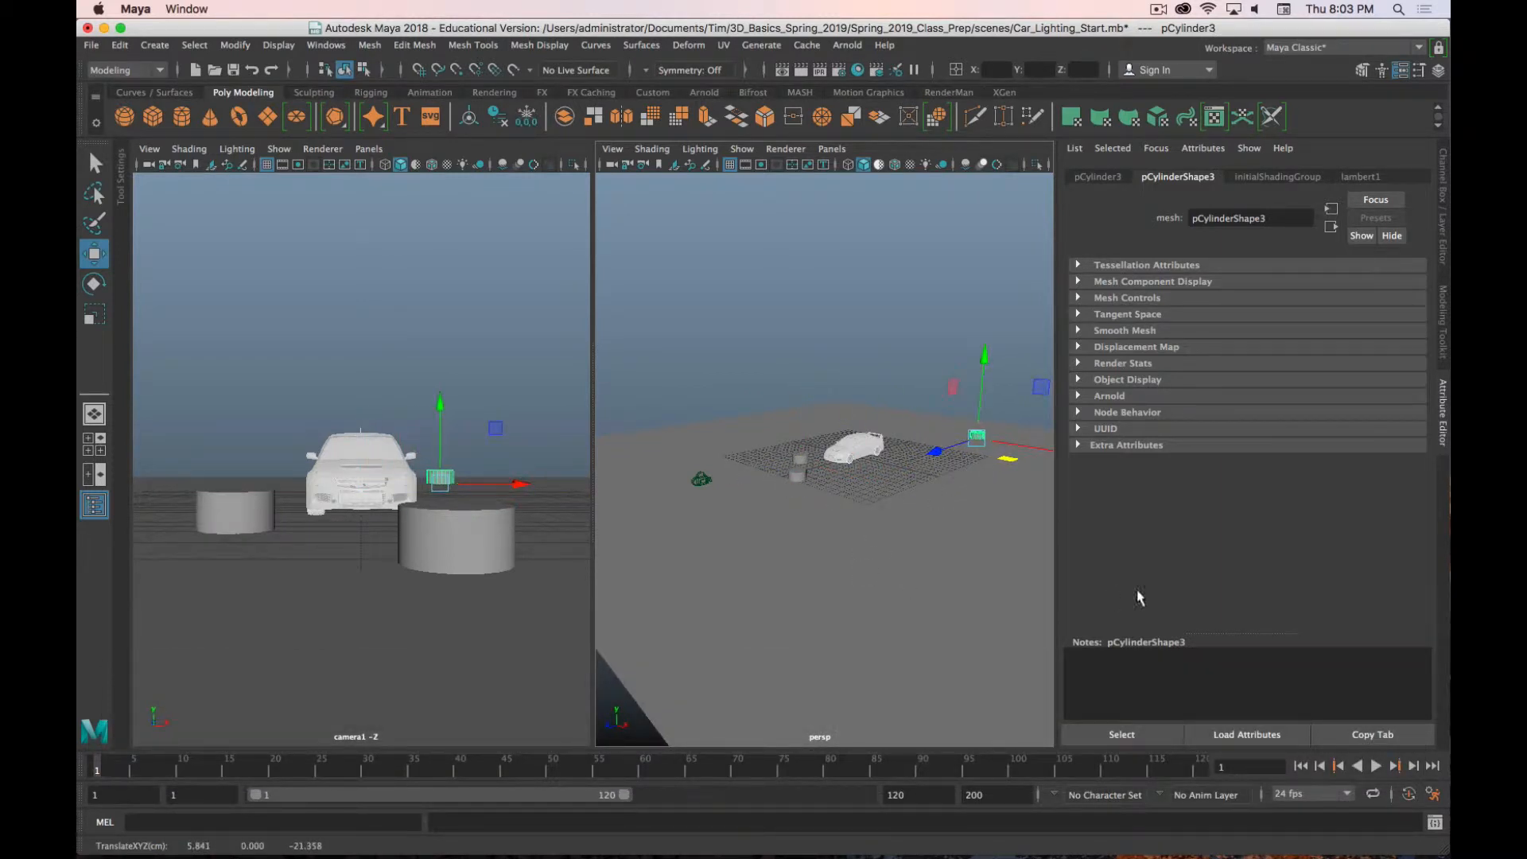
Step: Select camera1 in the perspective view and try very wide focal lengths of 16 and 8
click(701, 480)
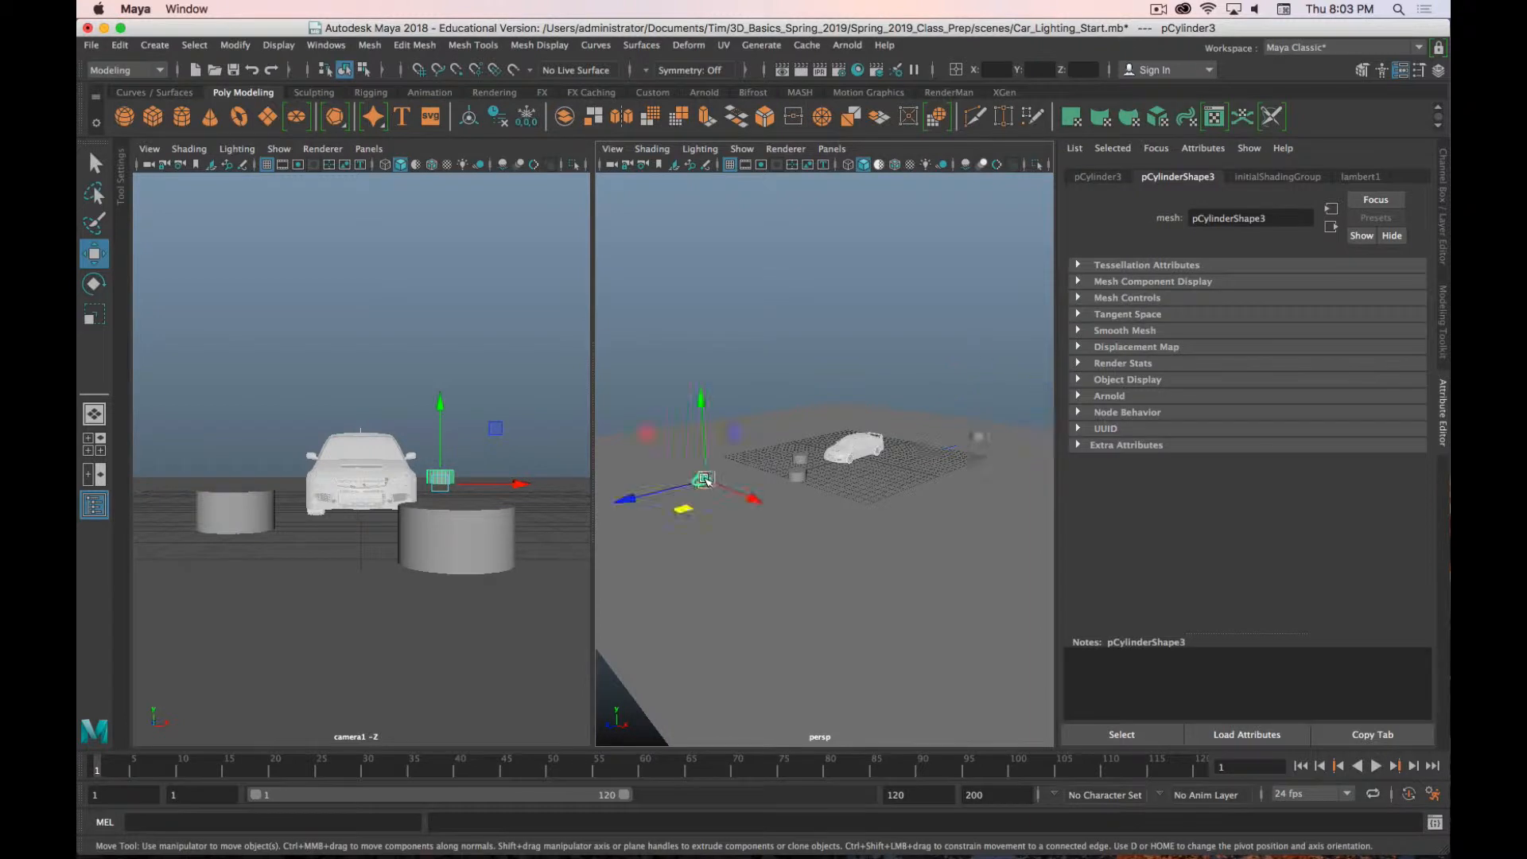
click(1243, 380)
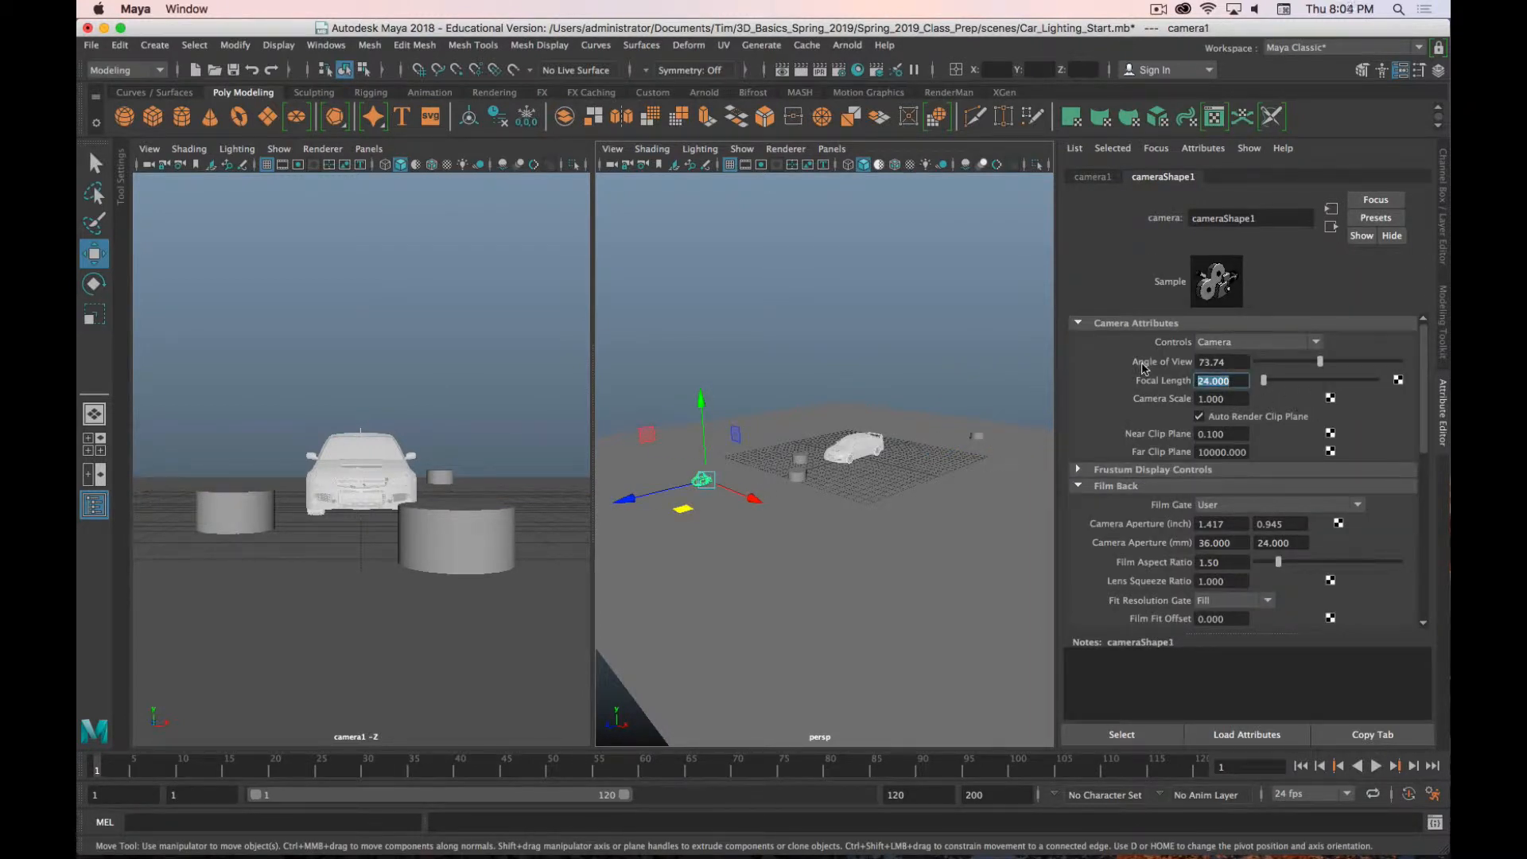
text(16)
key(Return)
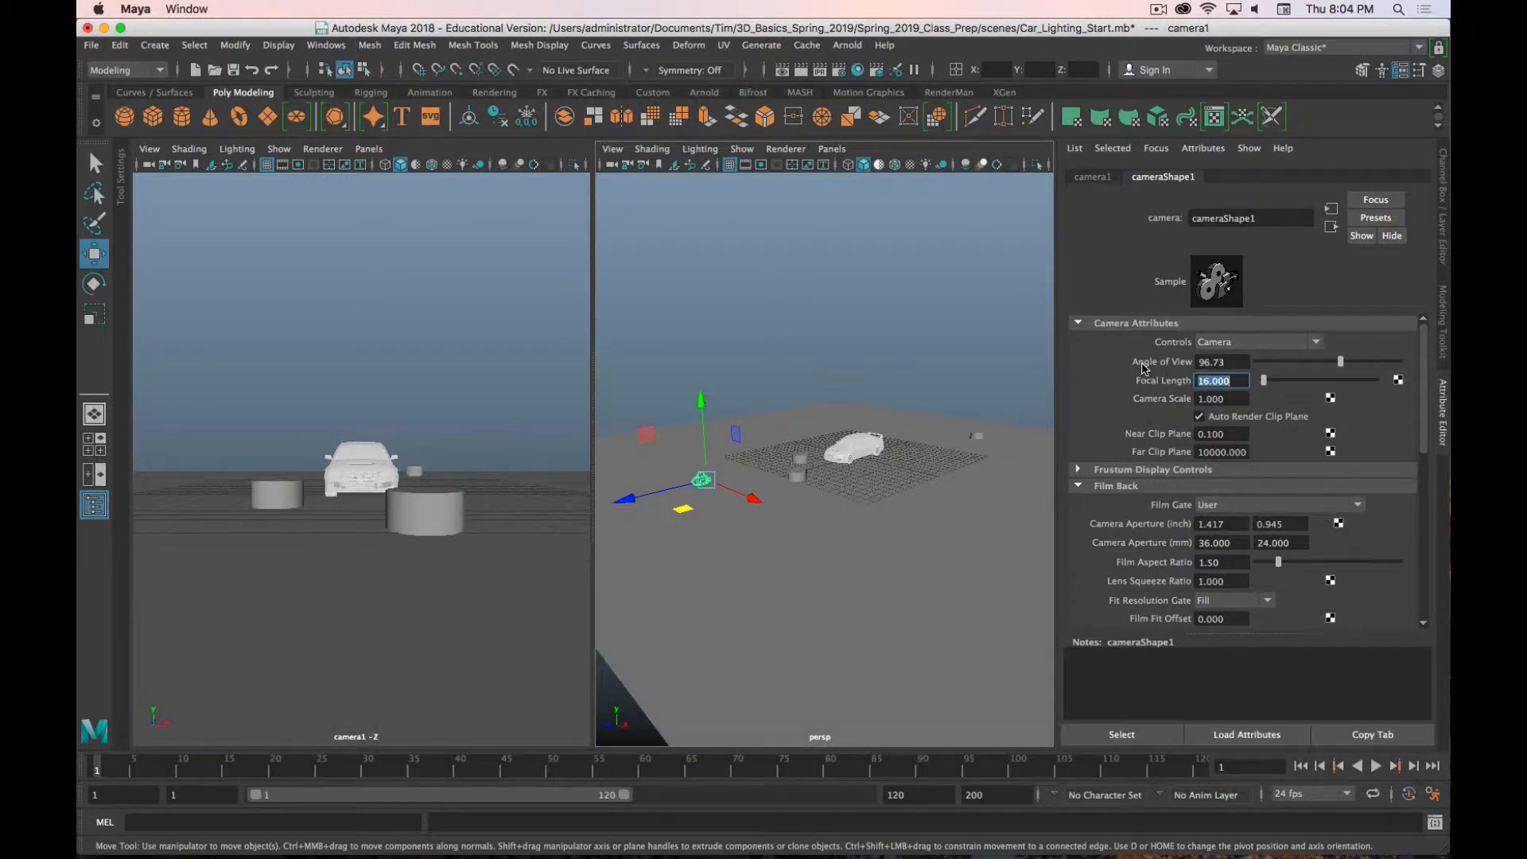
text(8)
key(Return)
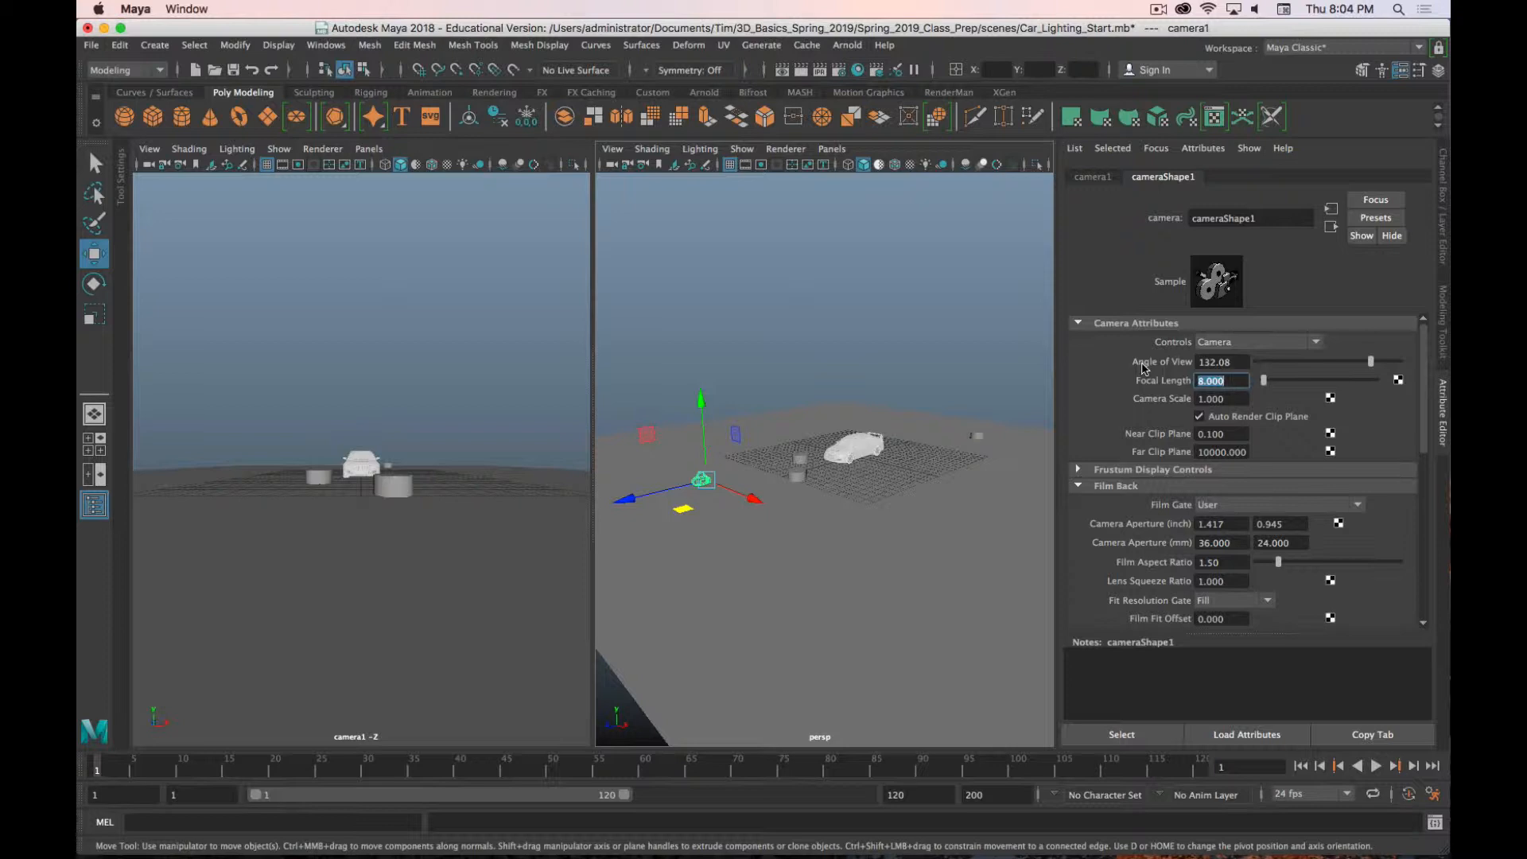
Step: Try increasingly long focal lengths of 50, 85, 120 and 200 on camera1
text(50)
key(Return)
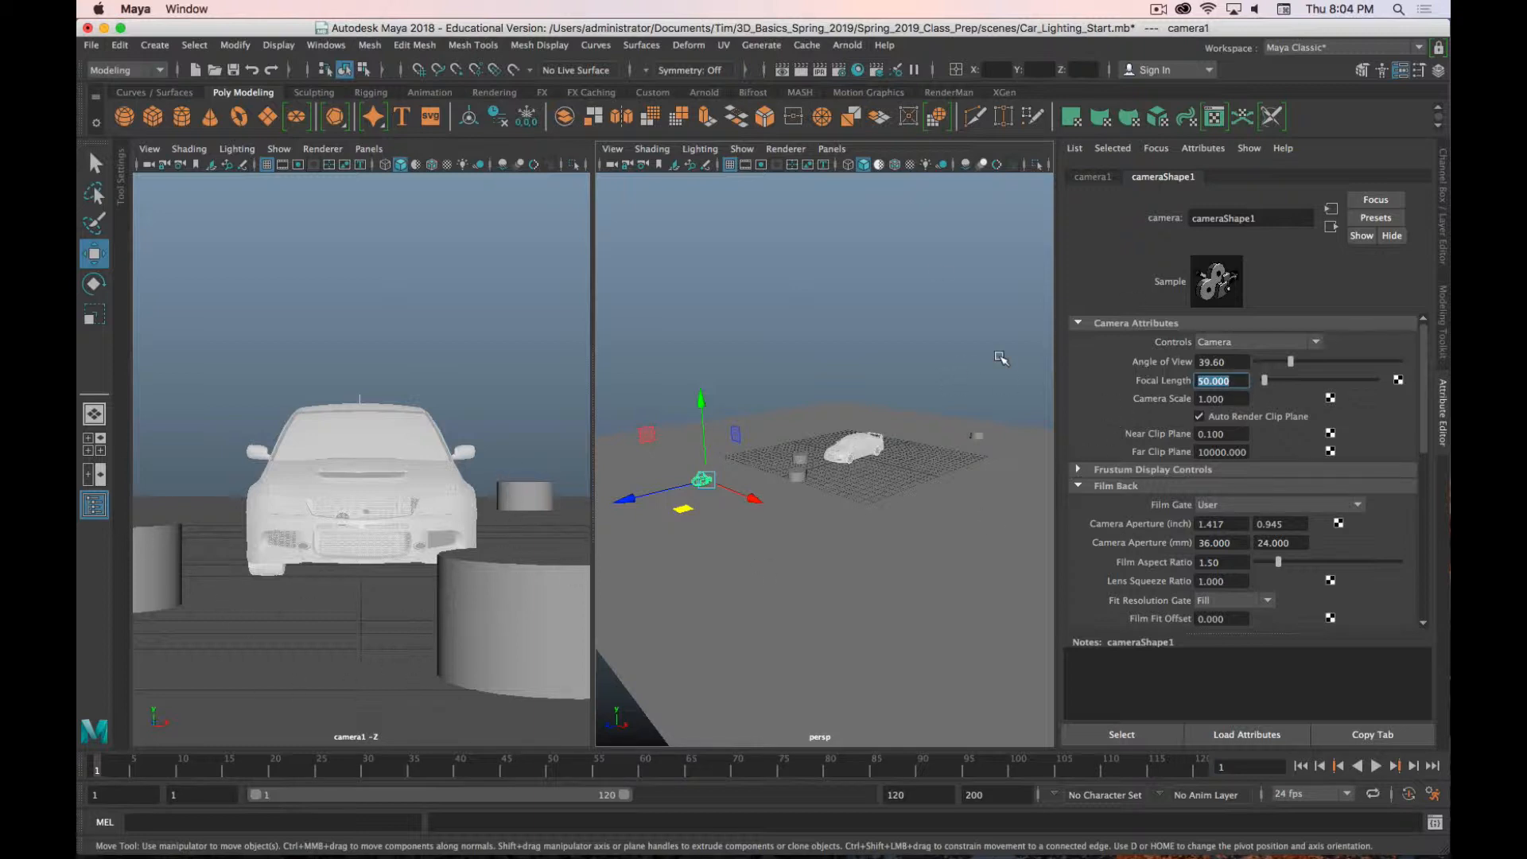
text(85)
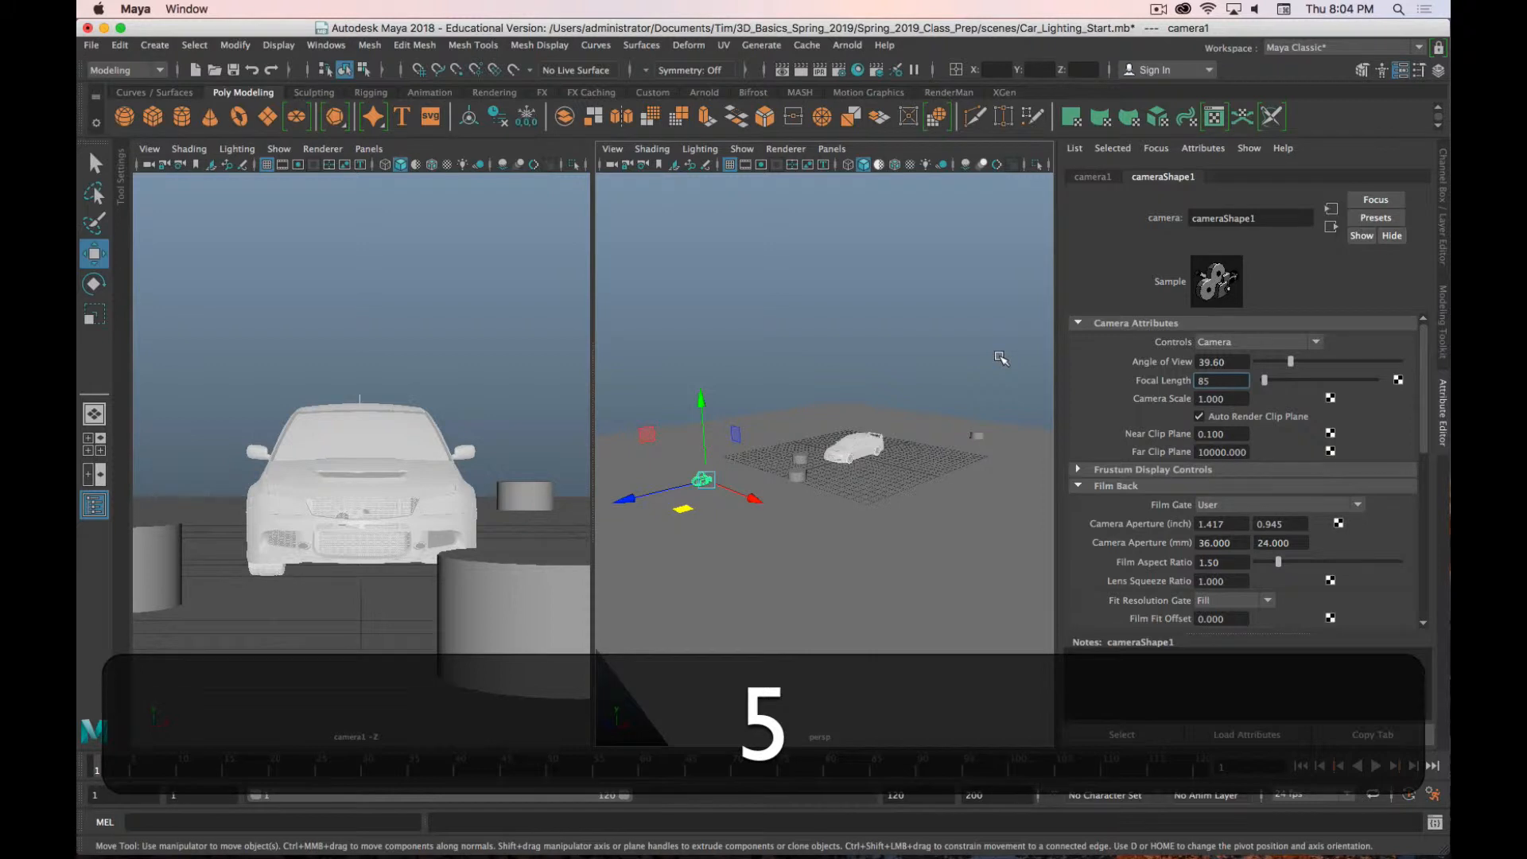
key(Return)
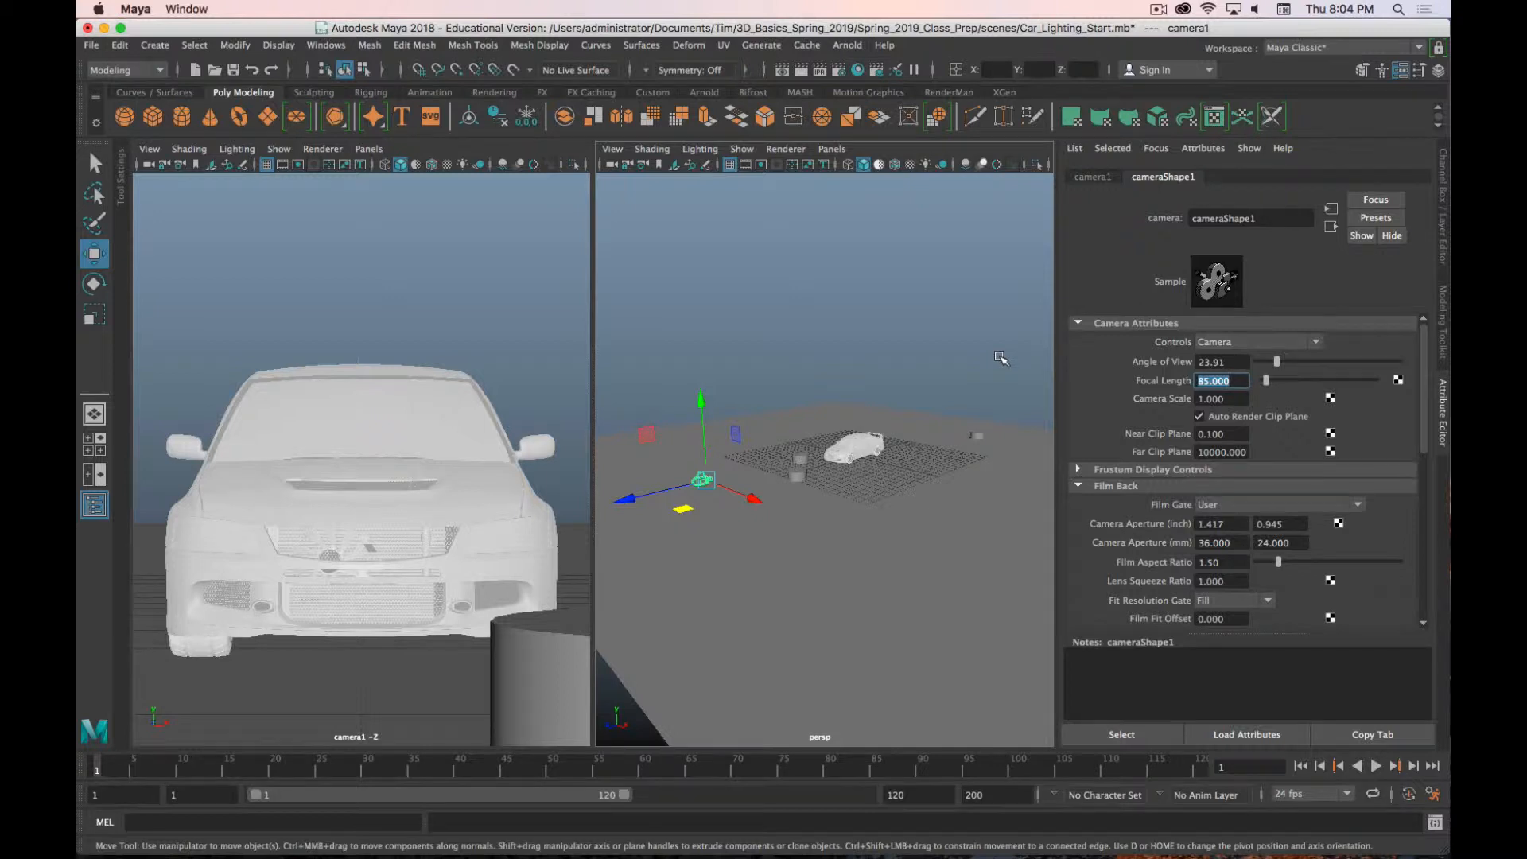
text(120)
key(Return)
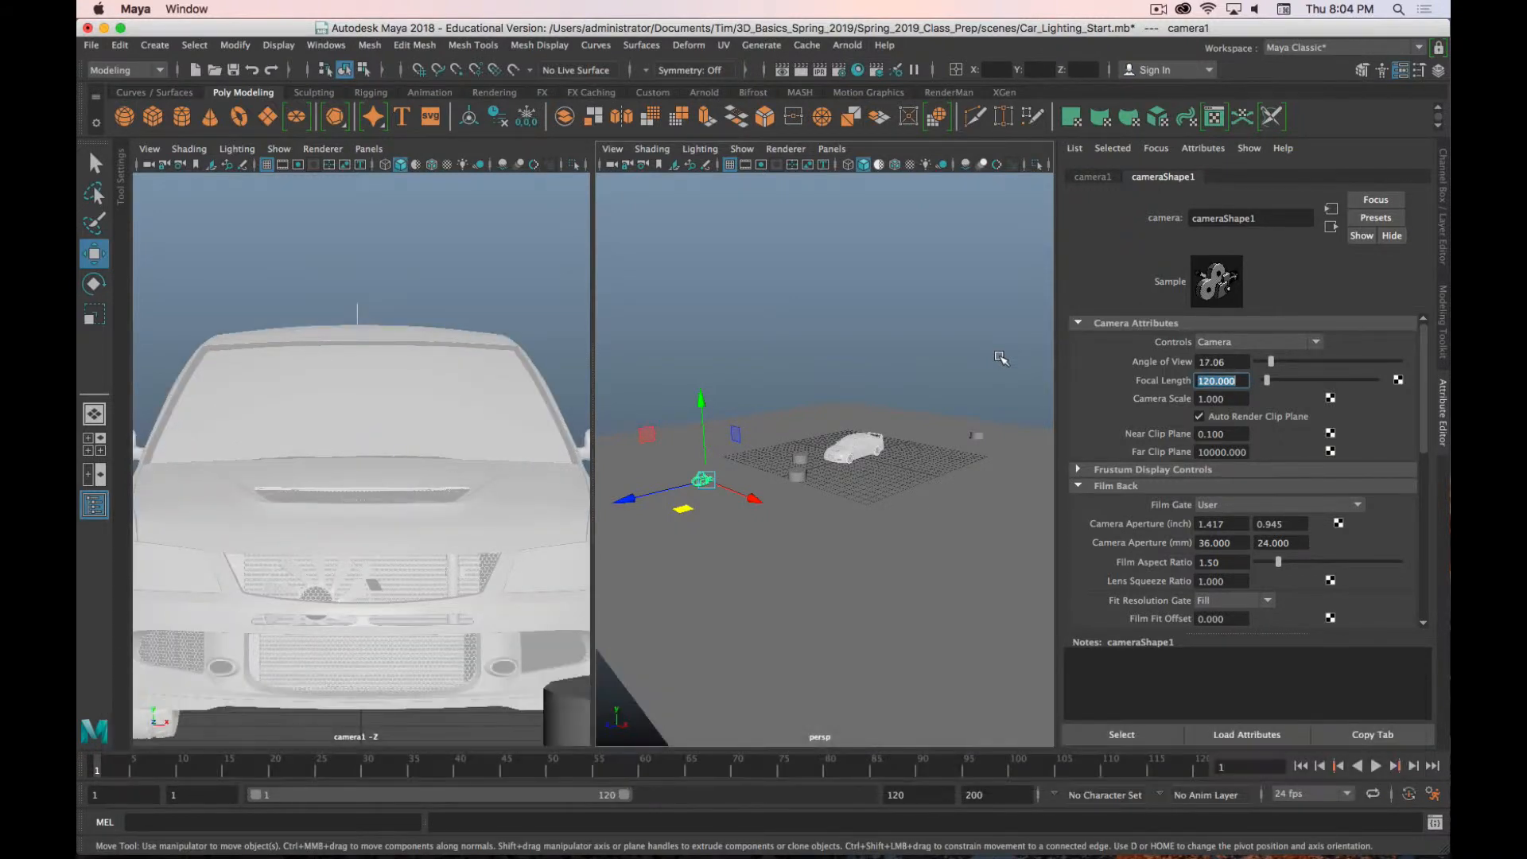
text(200)
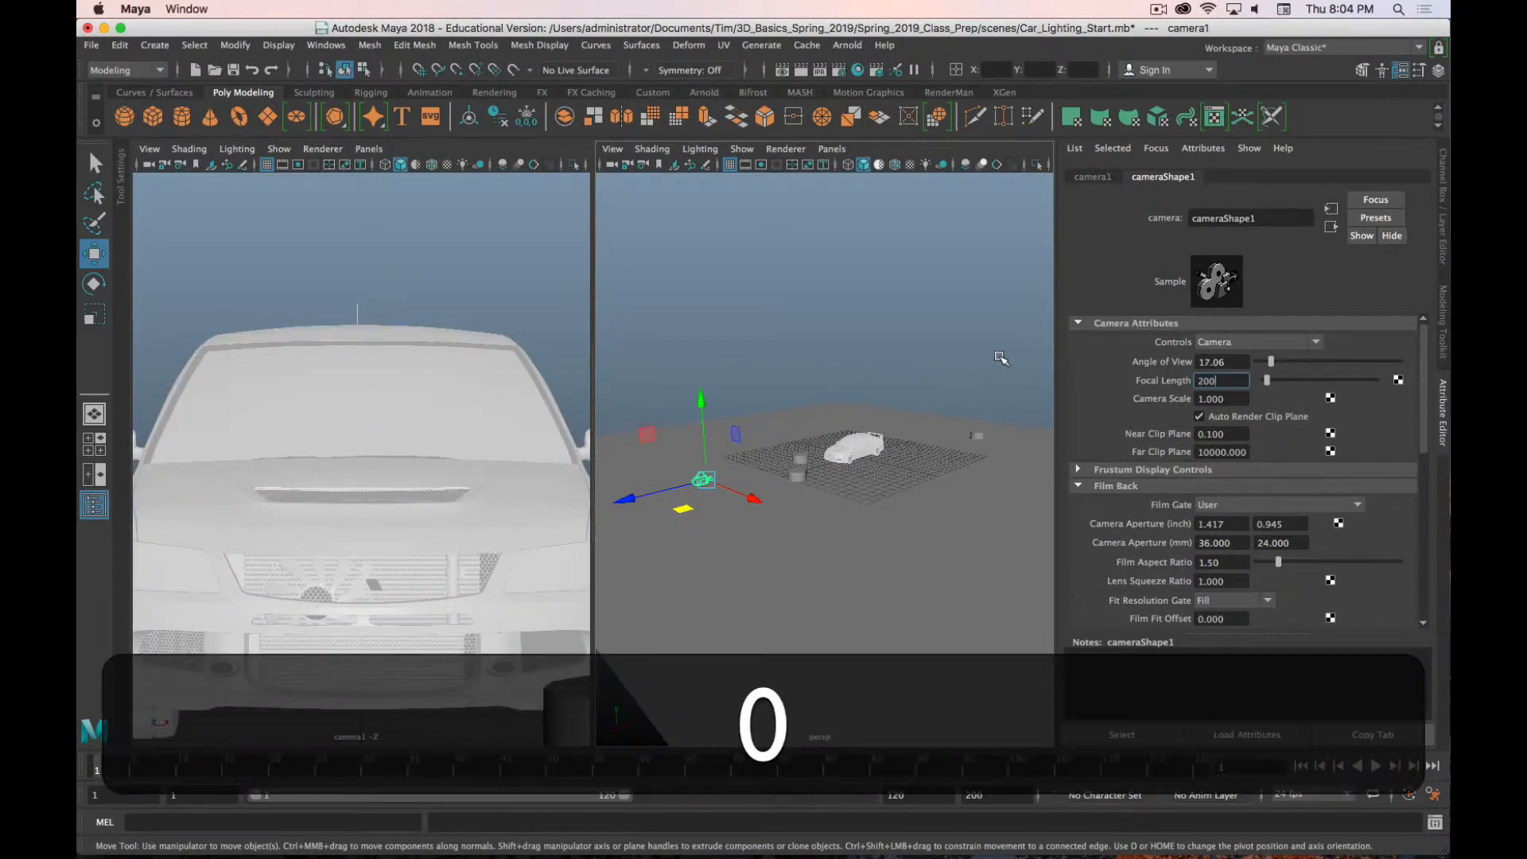
key(Return)
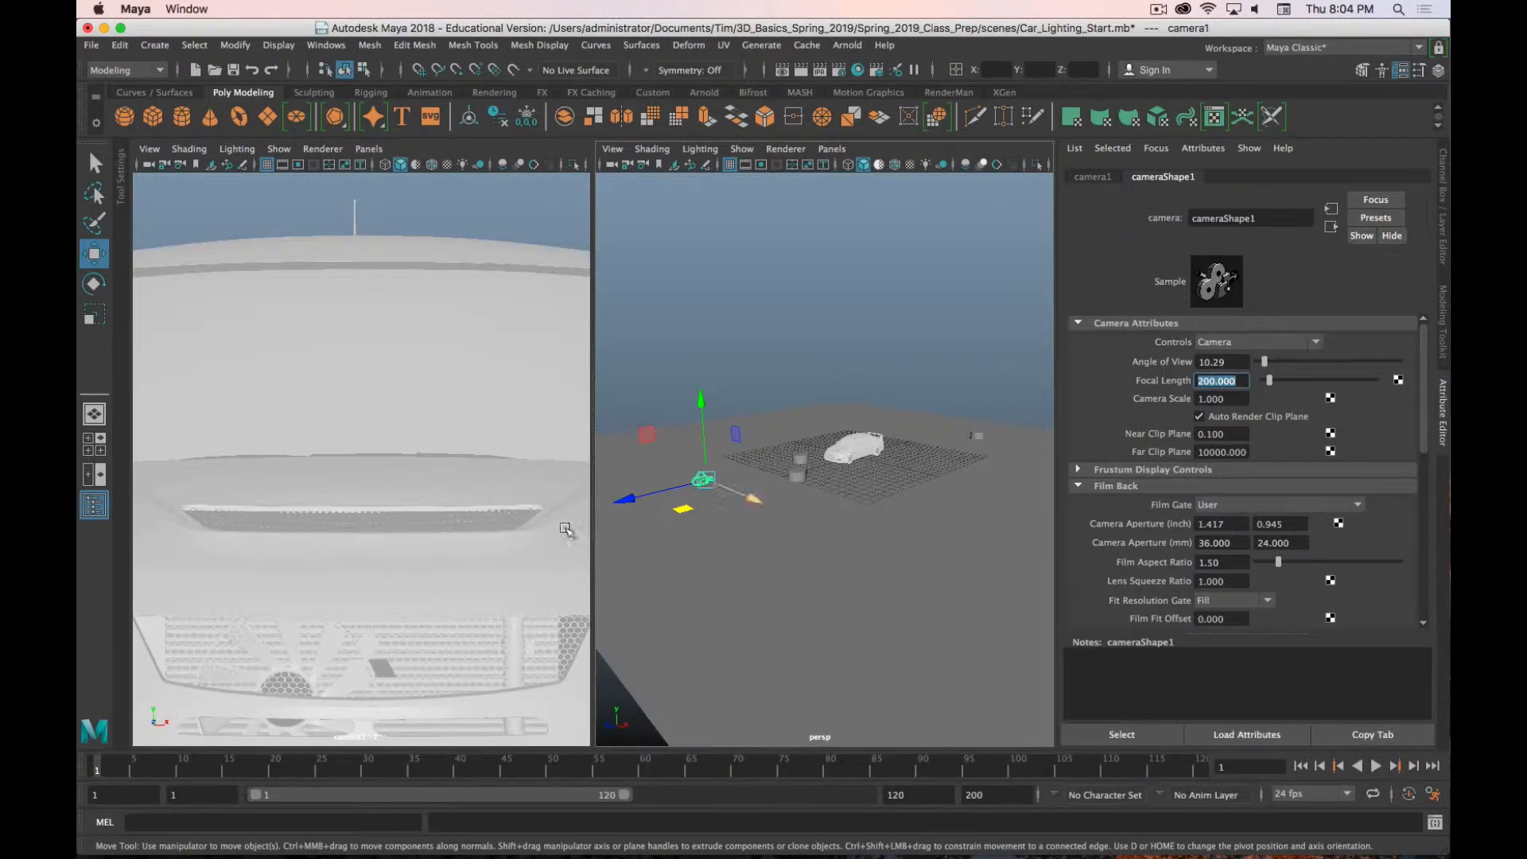
Step: Pull camera1 far back along its Z axis, then adjust it until the car's front fills its view at the 200 focal length
drag(633, 499, 274, 580)
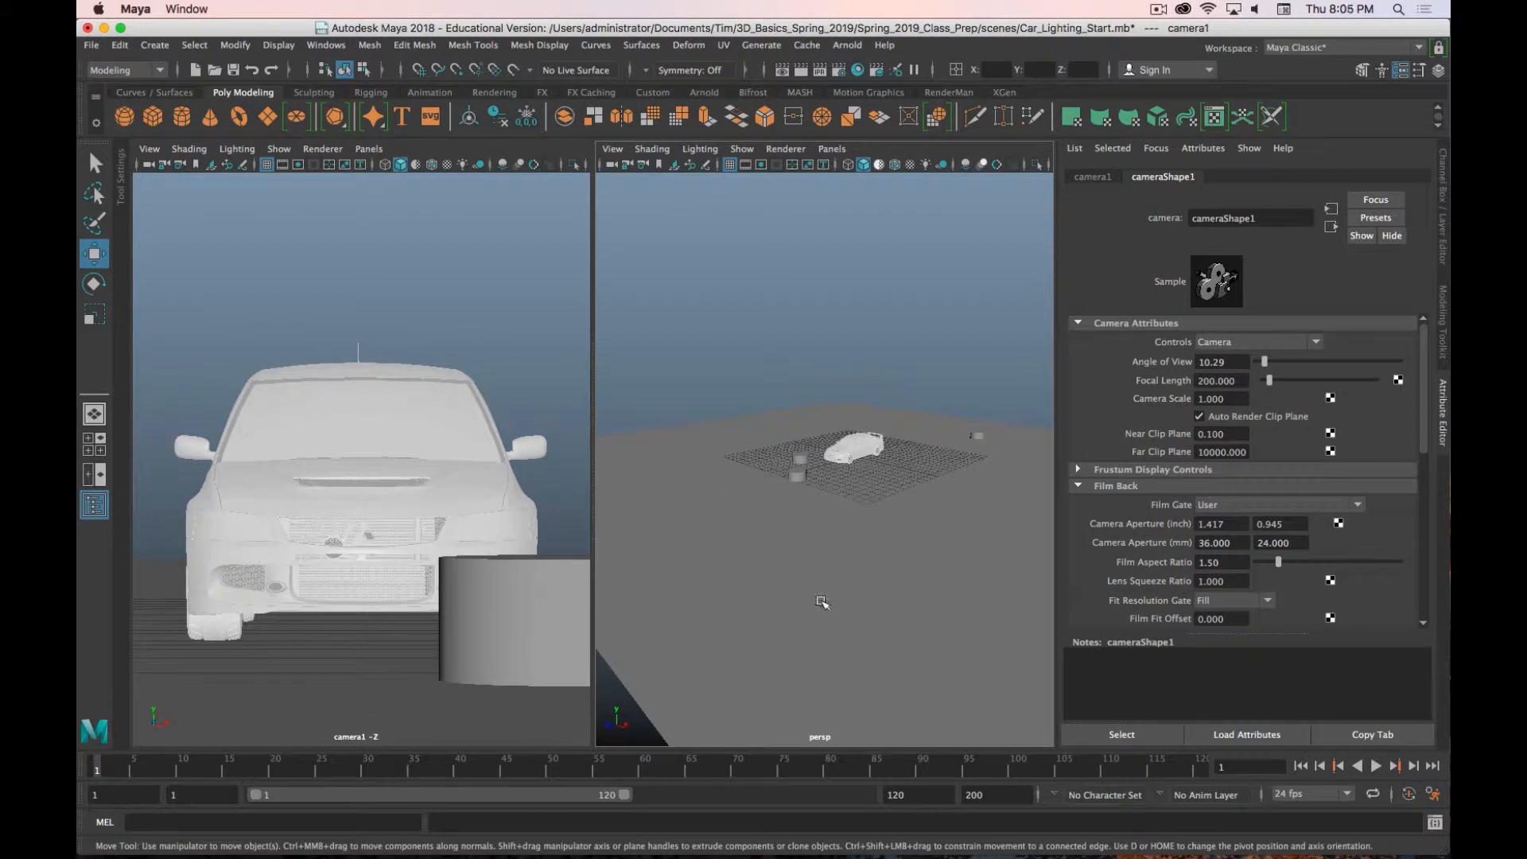
scroll(822, 604, down, 10)
drag(672, 497, 365, 620)
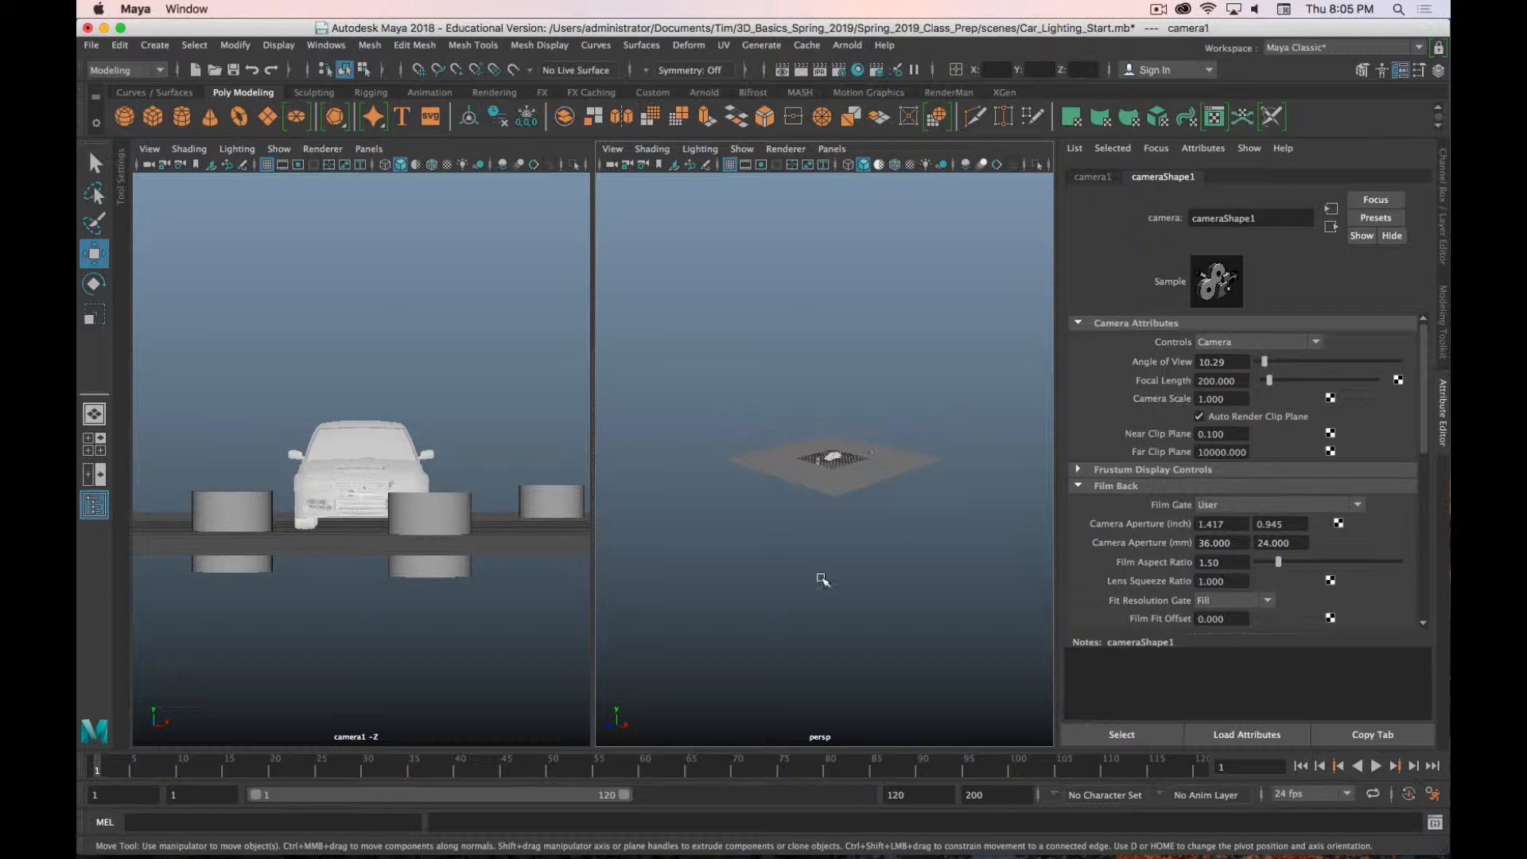
scroll(821, 579, down, 2)
drag(636, 501, 773, 498)
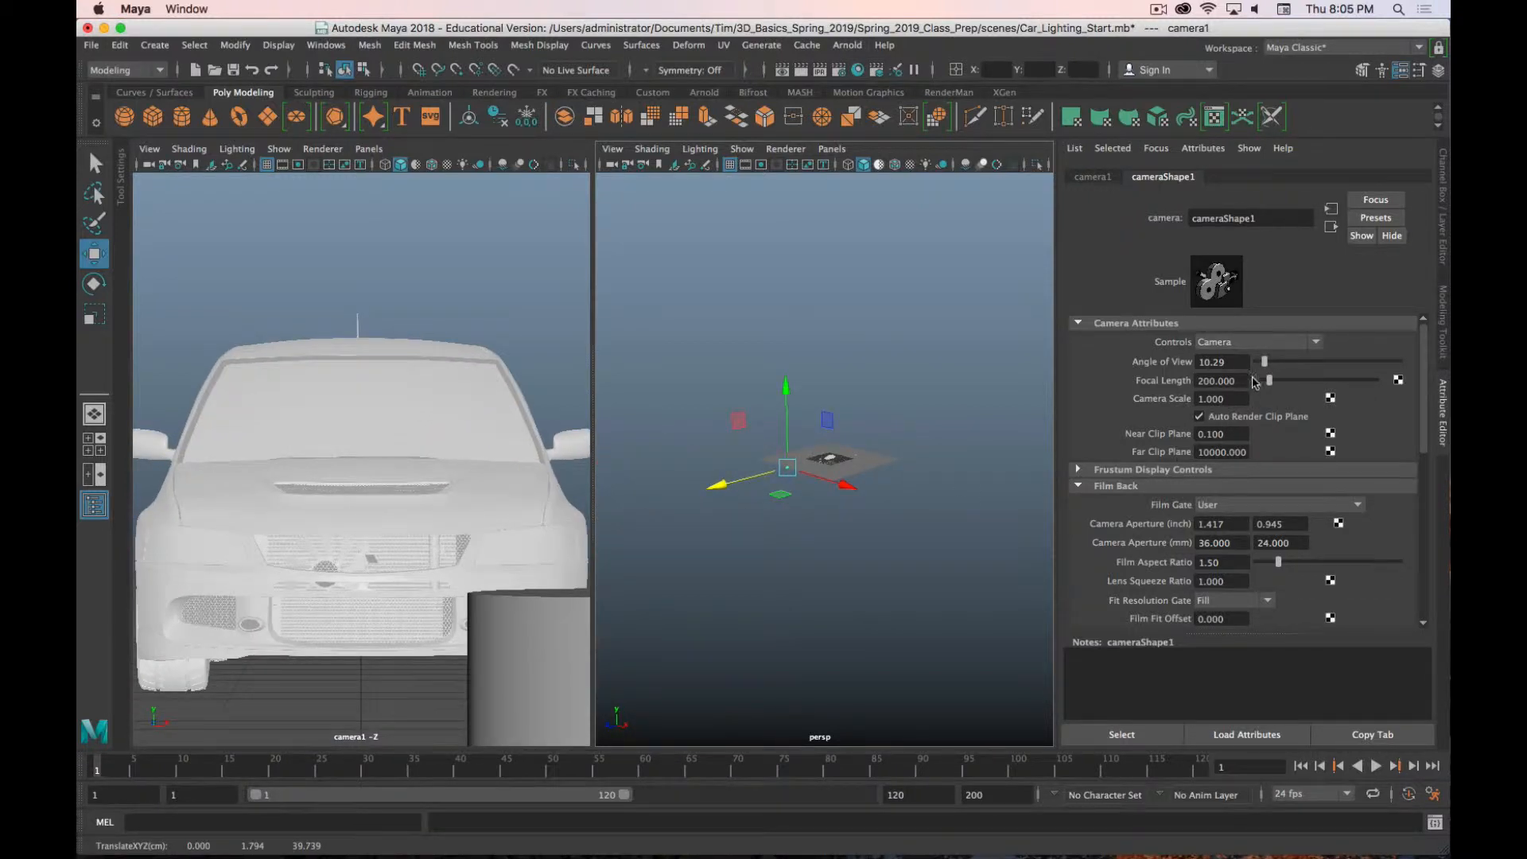
Step: Set camera1's focal length to 24 and move it forward along Z until the car and all three cylinders are framed
click(1221, 380)
text(24)
key(Return)
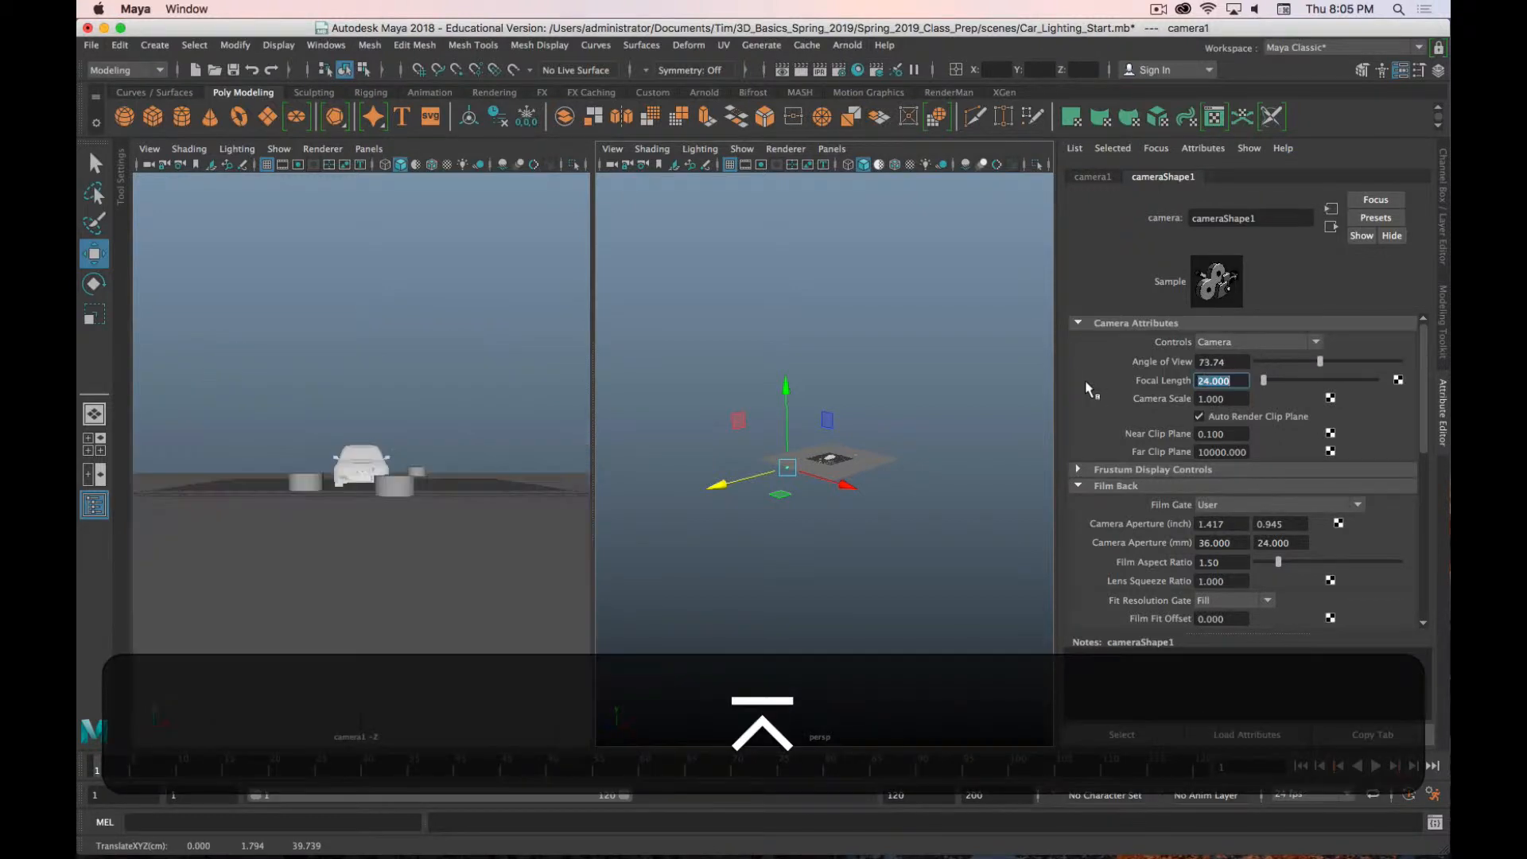
drag(725, 498, 745, 480)
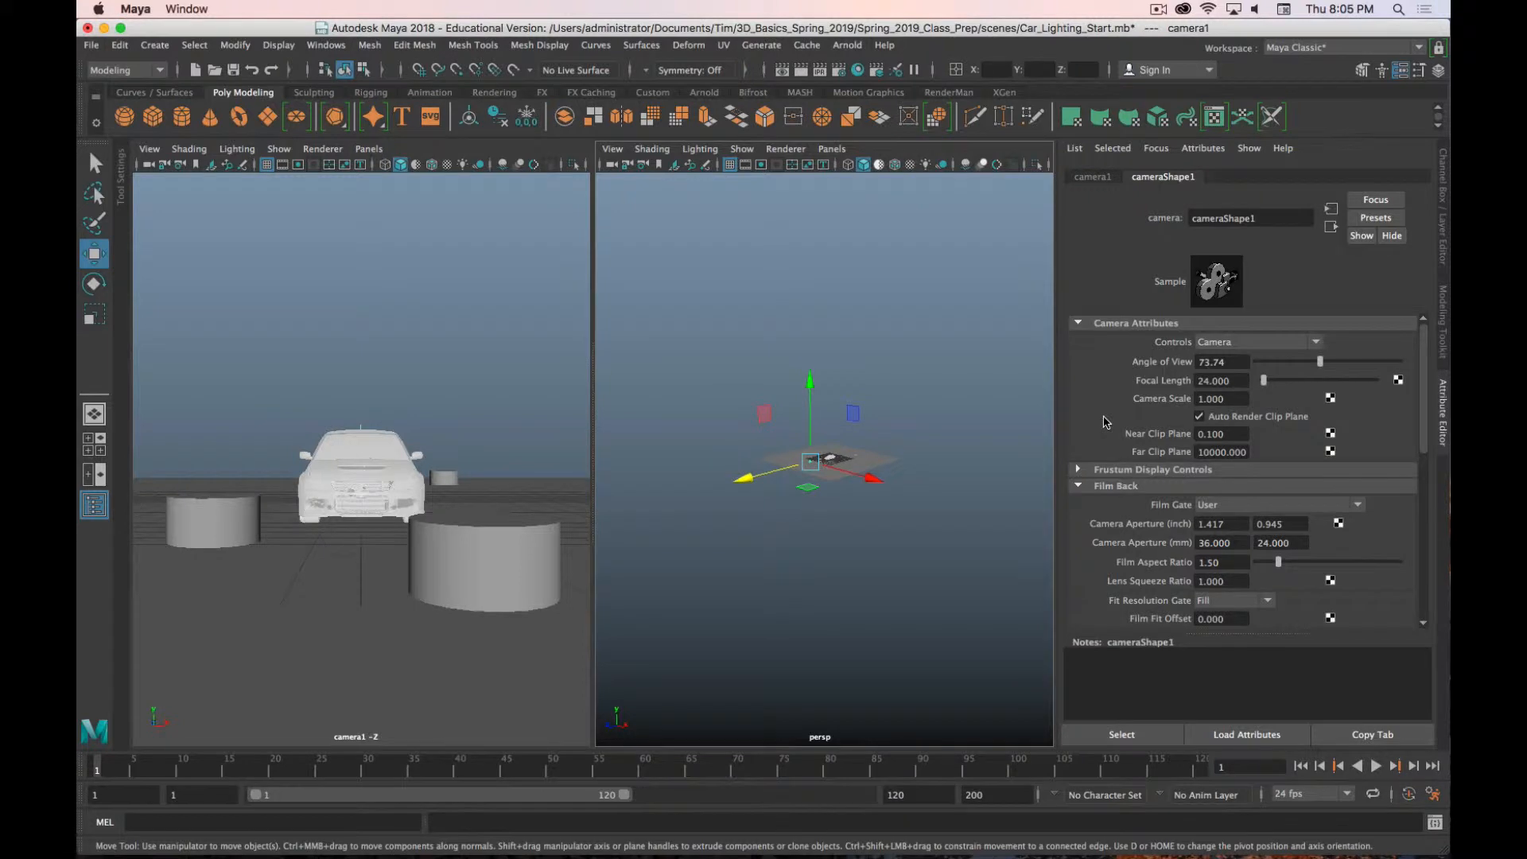
Step: Raise camera1's focal length to about 157 and move the camera slightly back along its Z axis
key(super+period)
drag(1265, 386, 1269, 388)
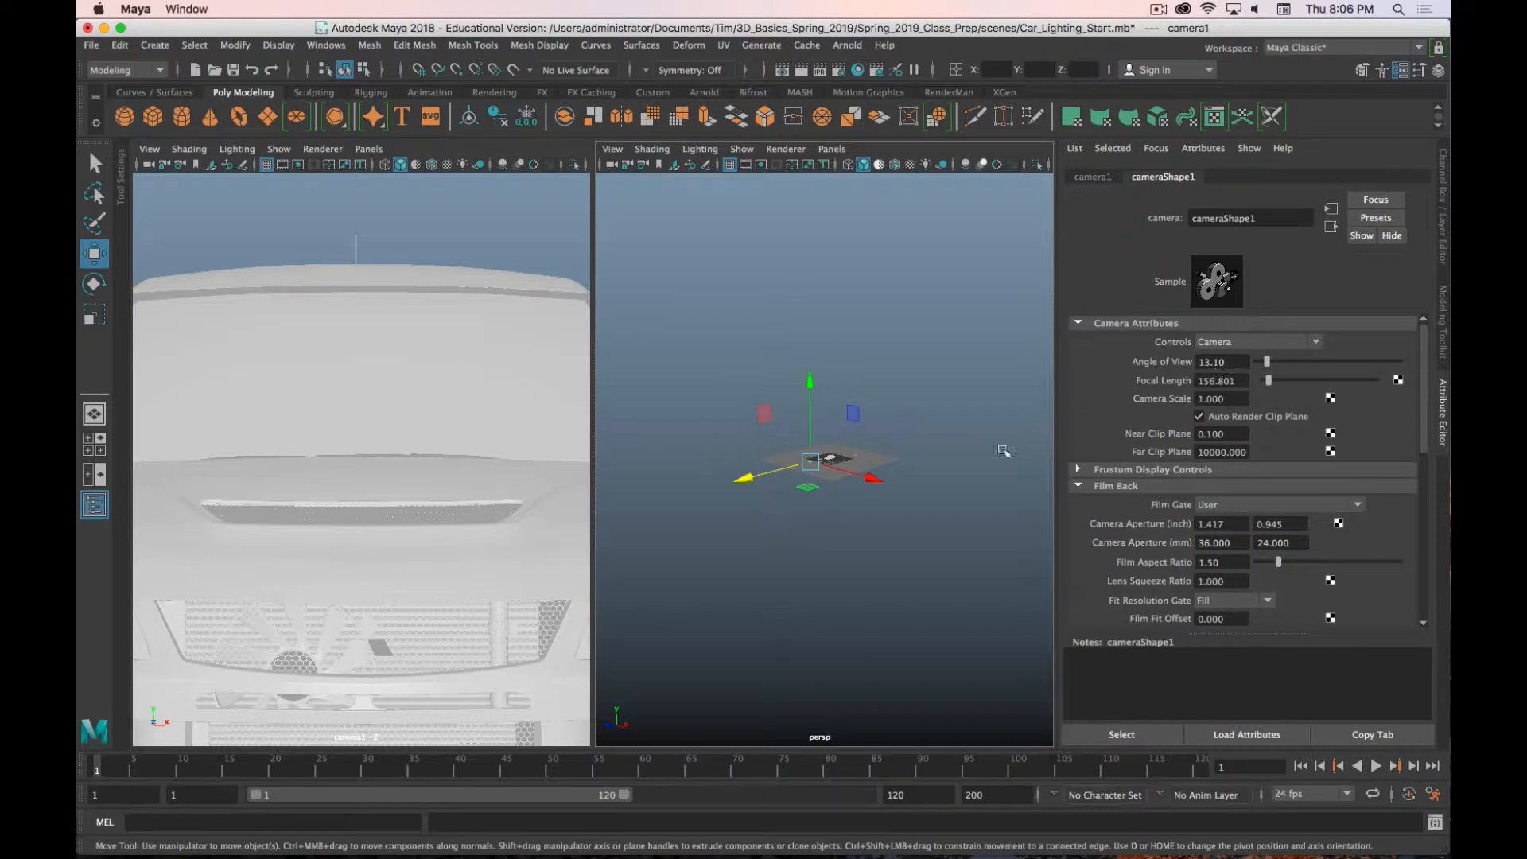
drag(743, 478, 738, 483)
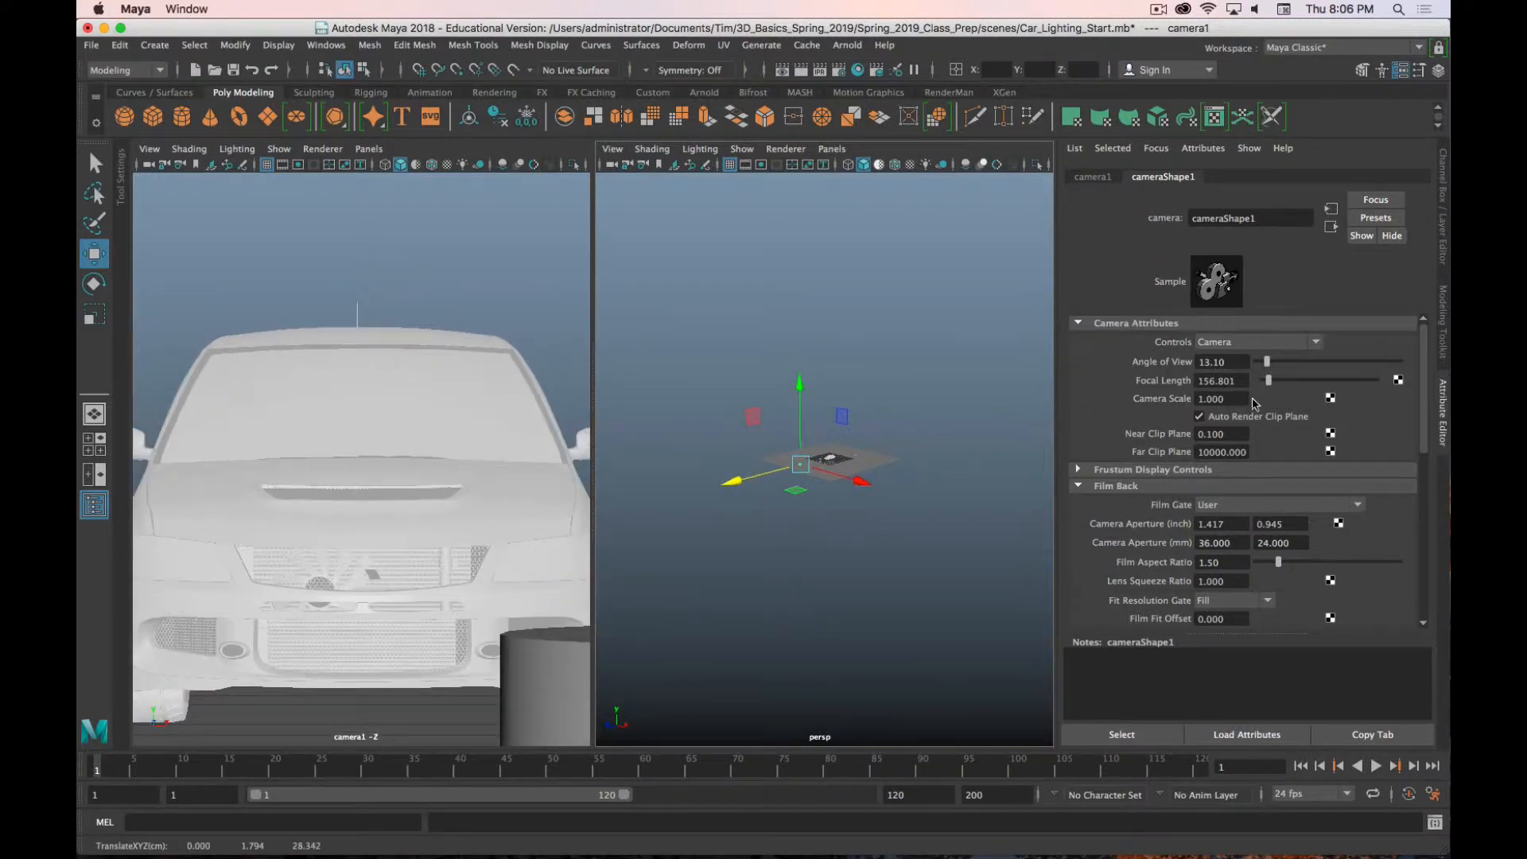
Step: Set camera1's focal length to 24 and move it forward along Z, past the front cylinders and close to the car
click(1221, 380)
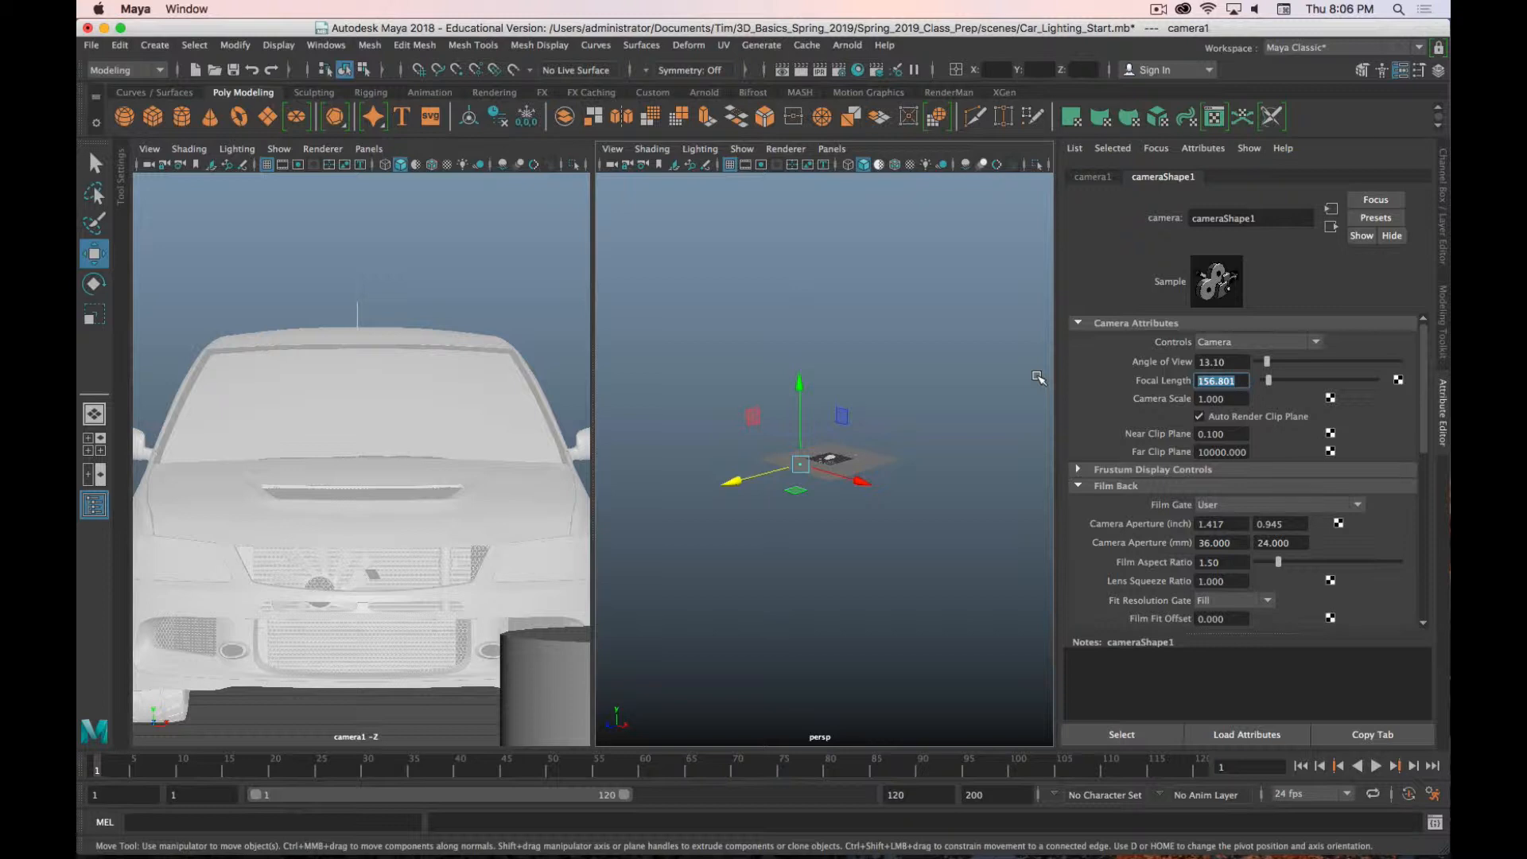
text(24)
key(Return)
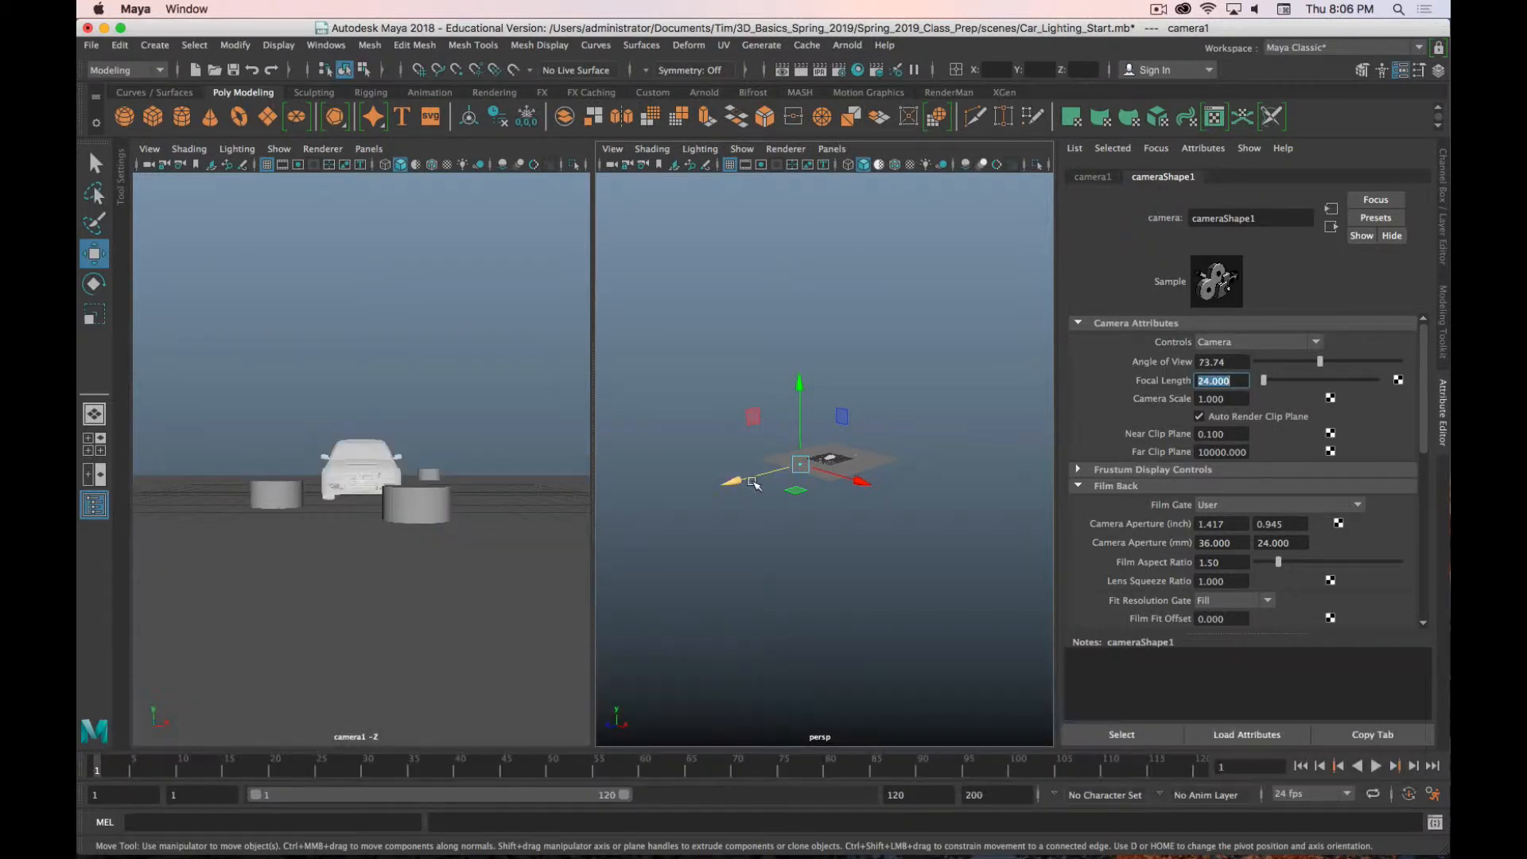
drag(753, 482, 768, 477)
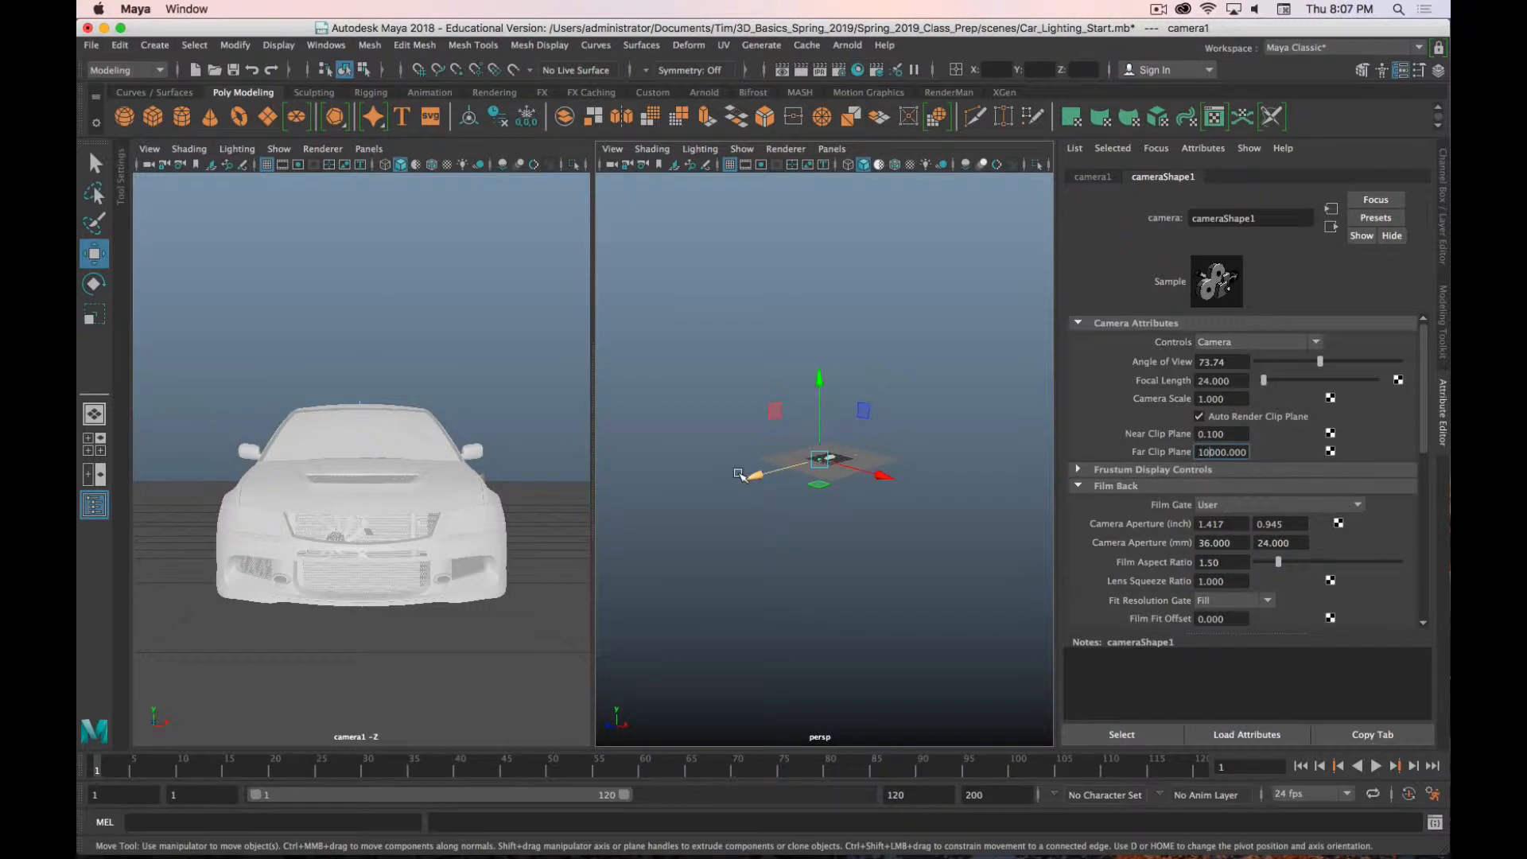
drag(762, 476, 768, 475)
Step: Dolly camera1 in its own view until it cuts into the car body, and back out to frame the whole front
alt+right_drag(451, 356, 426, 396)
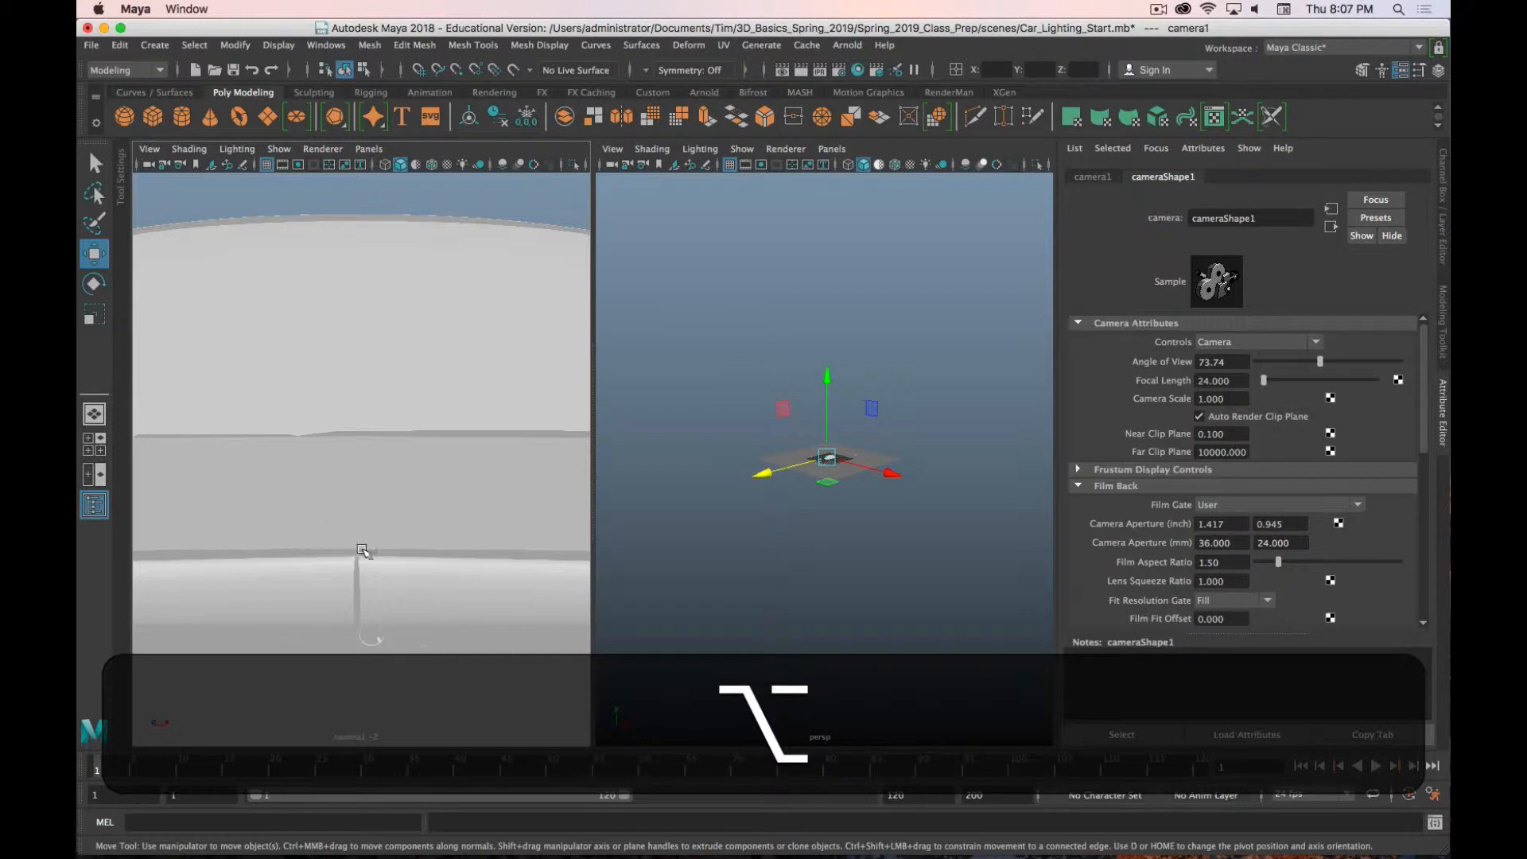
alt+right_drag(431, 527, 417, 528)
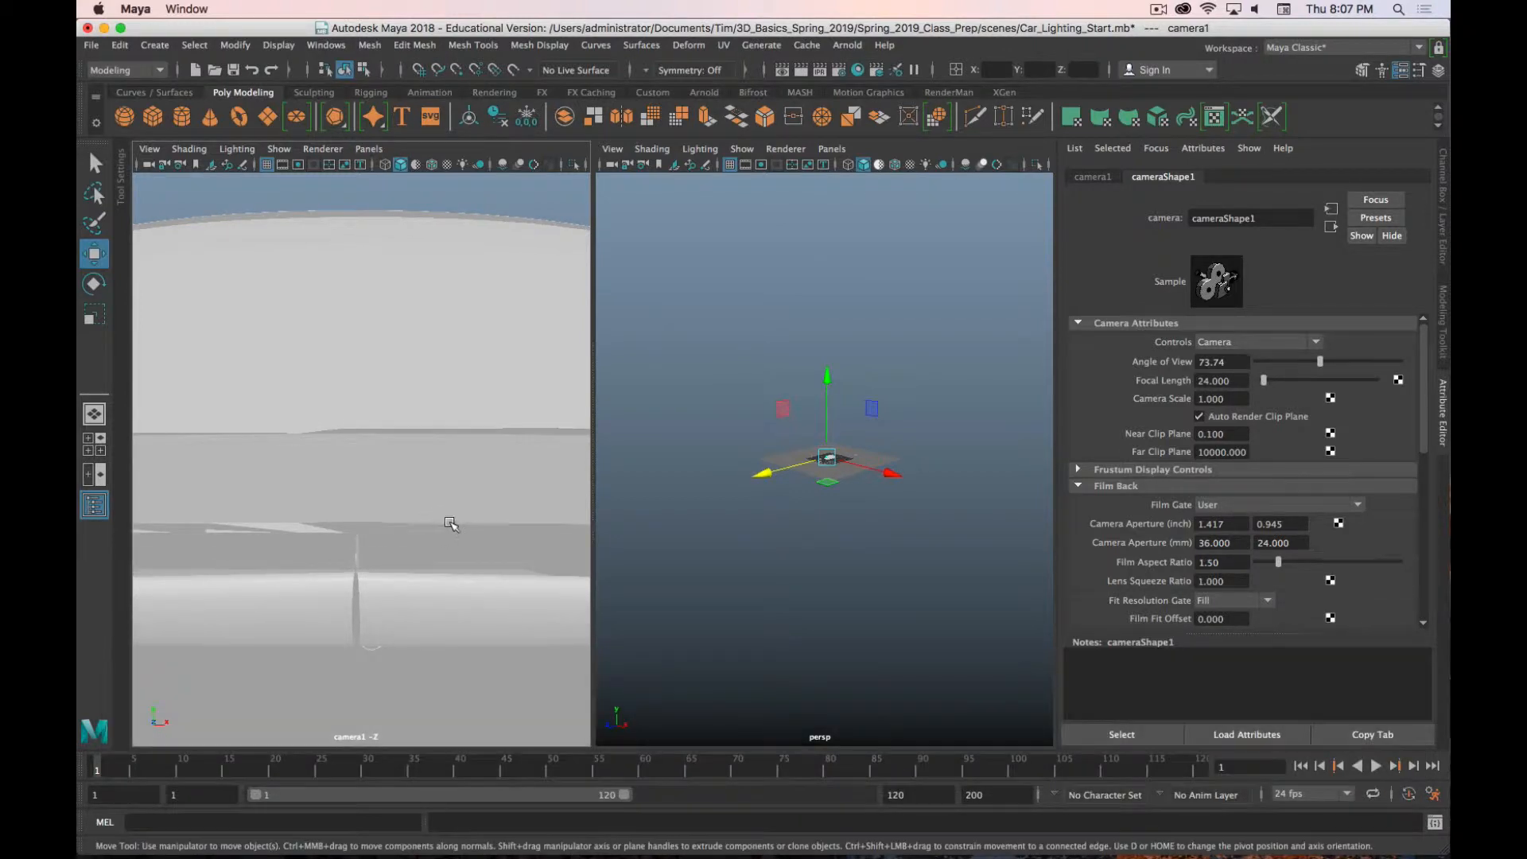
alt+right_drag(457, 522, 468, 294)
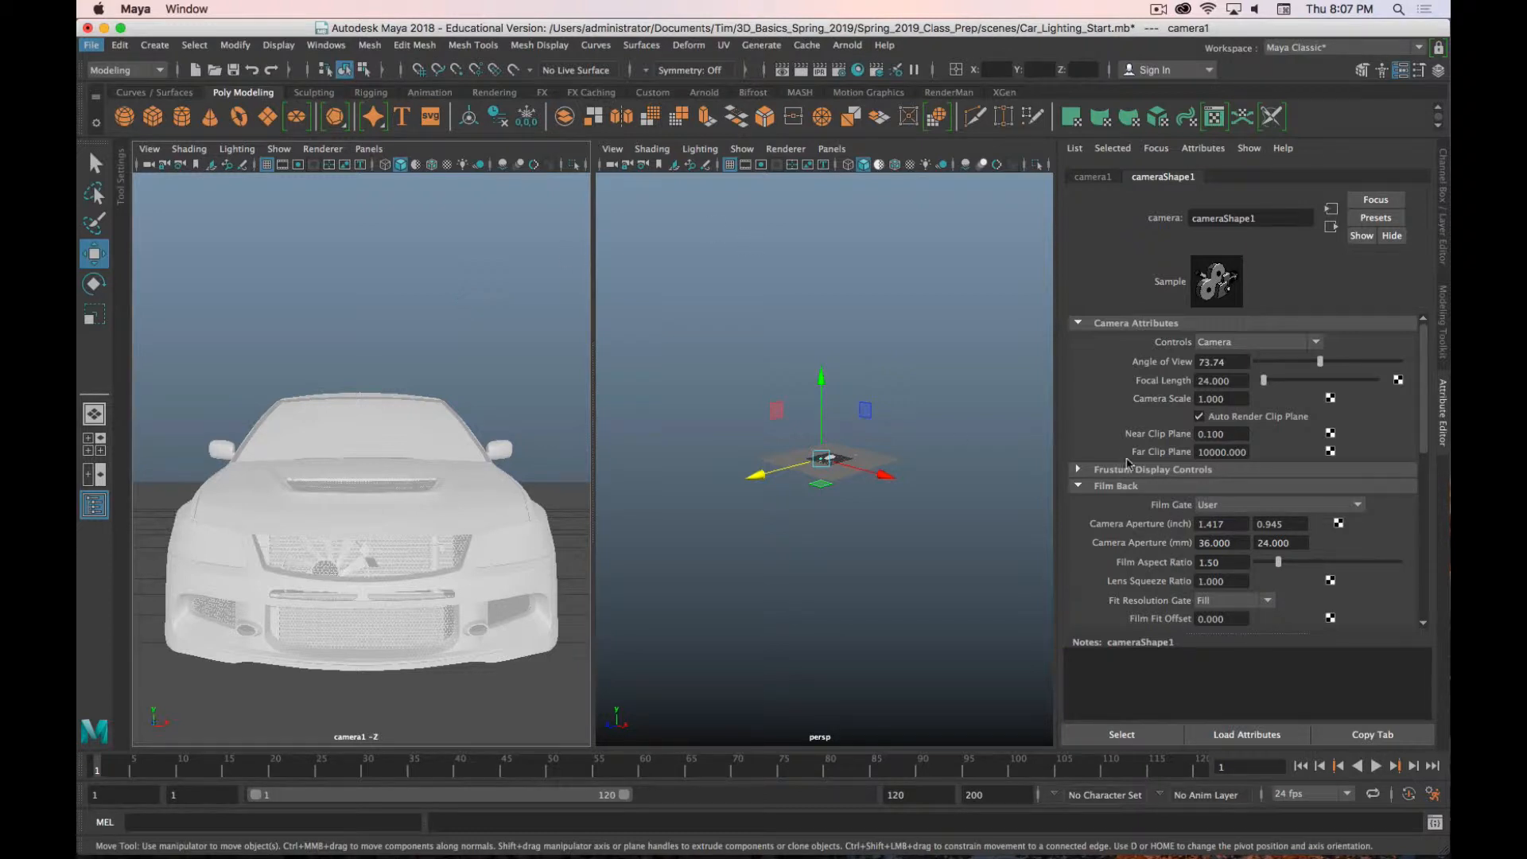
Step: Turn on camera1's near and far clip display, check the planes in the perspective view, and turn the far clip display off again
click(1089, 471)
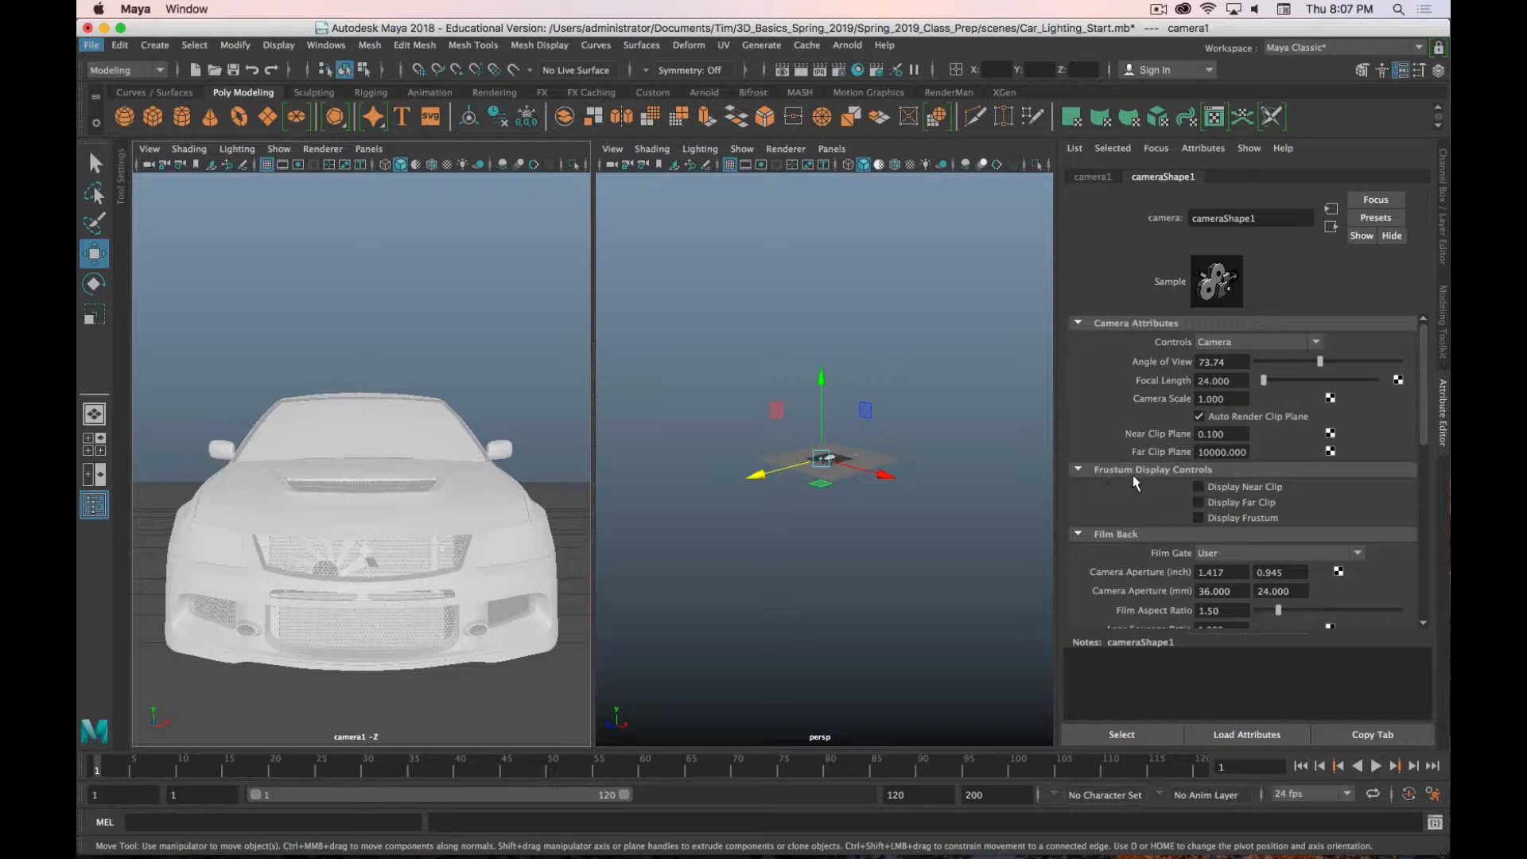
click(1199, 488)
click(1198, 503)
scroll(958, 500, down, 8)
scroll(958, 500, up, 15)
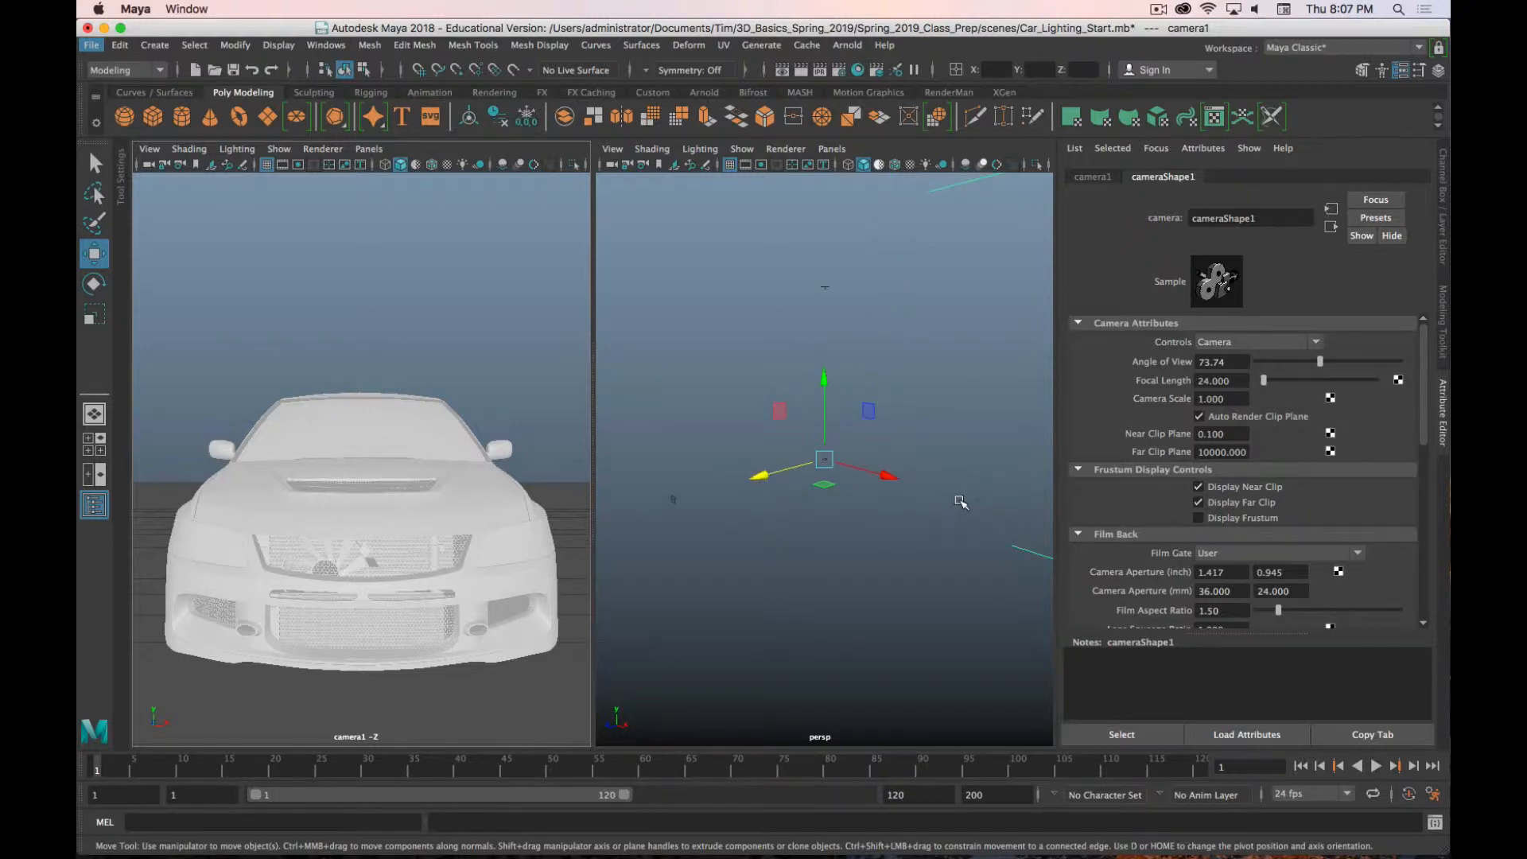
alt+drag(957, 501, 990, 503)
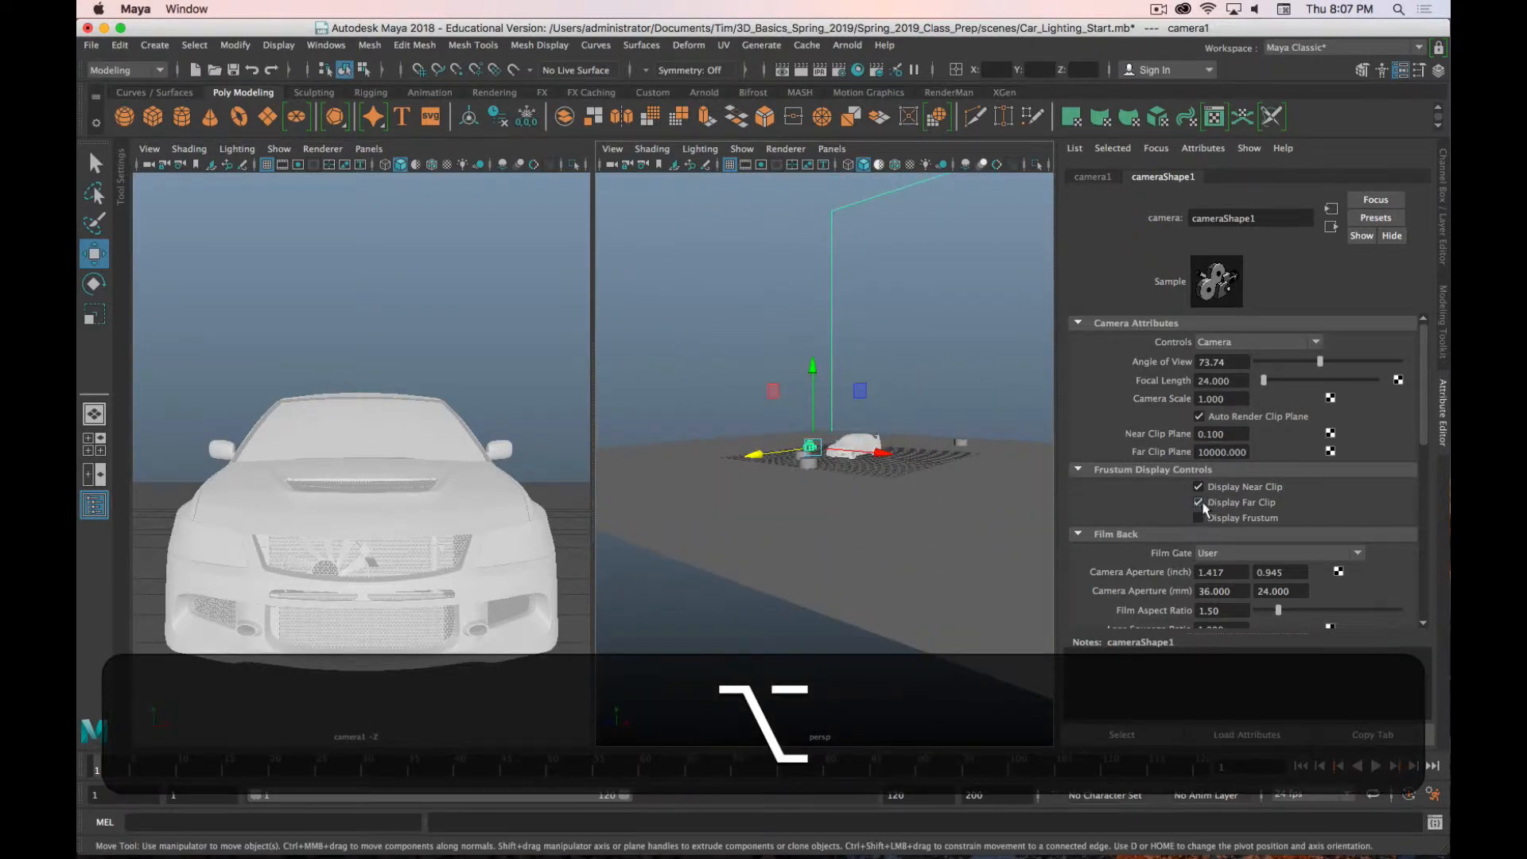
click(1199, 502)
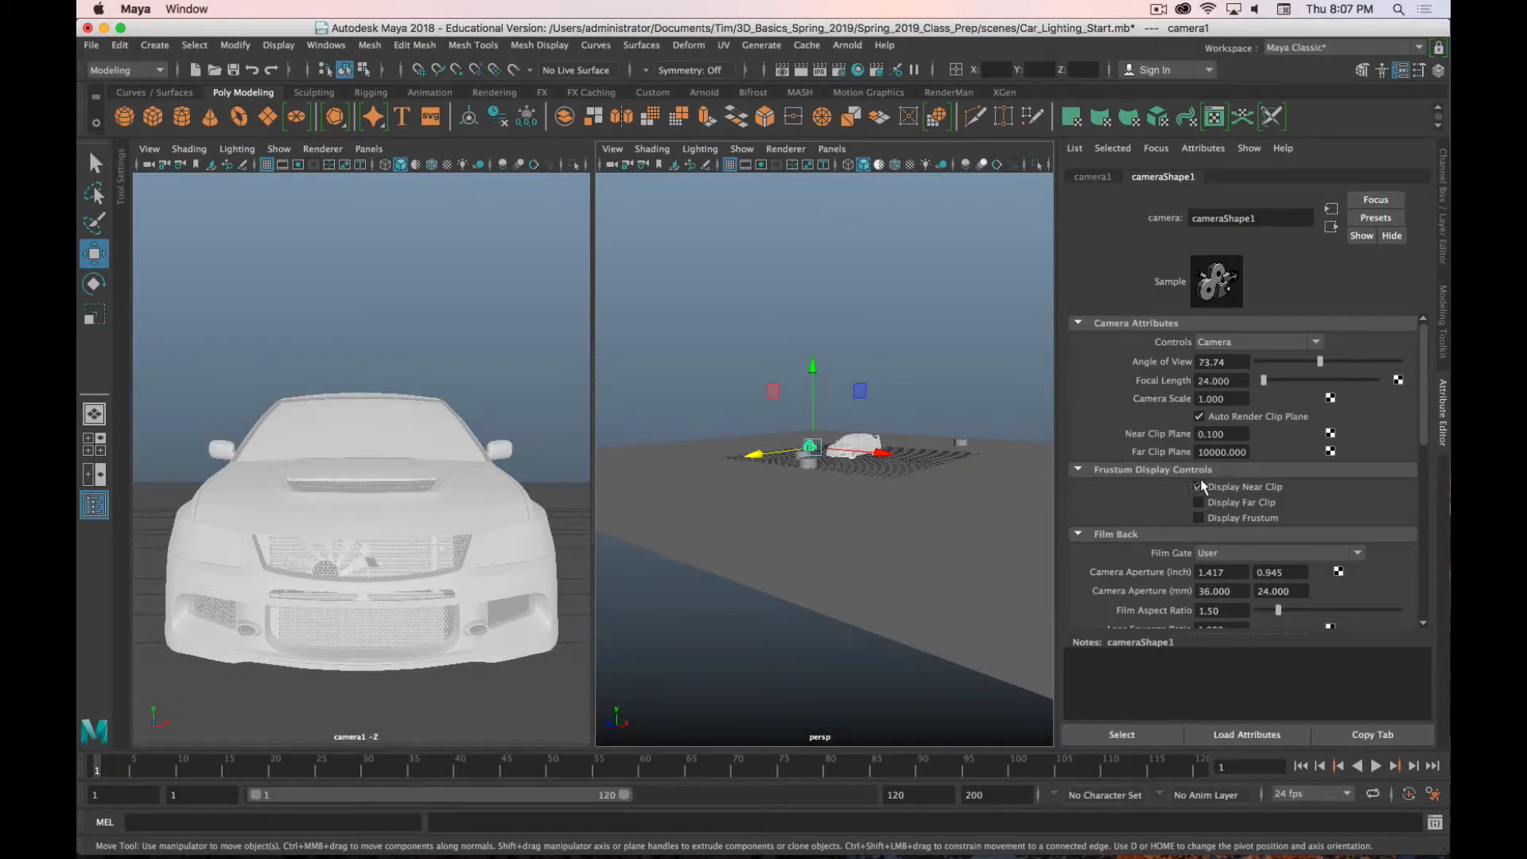
click(1080, 470)
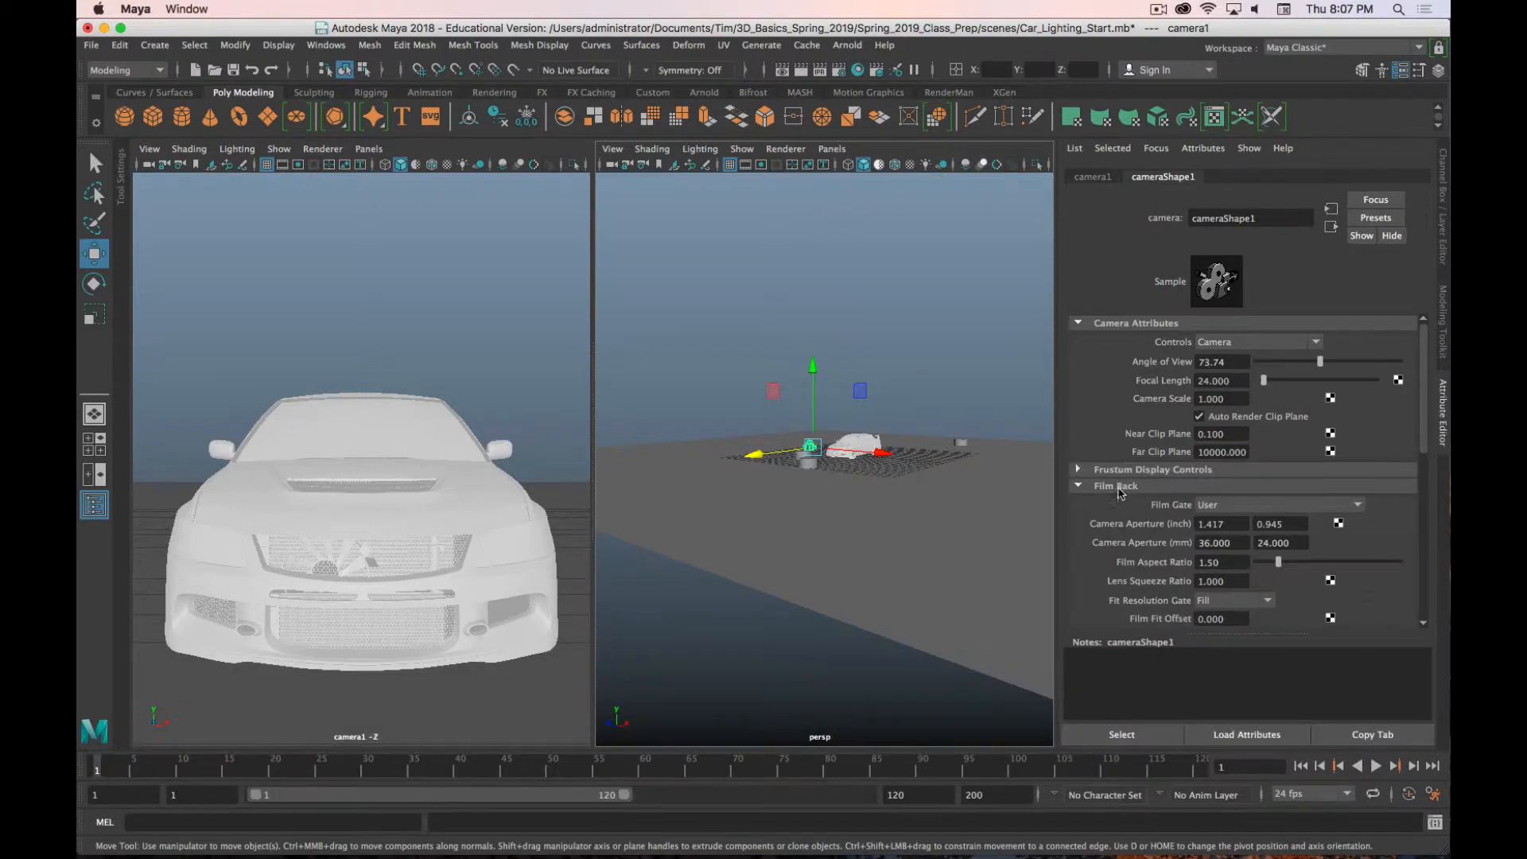
Step: Set camera1's film gate to 35mm 1.85 Projection
scroll(1117, 490, down, 3)
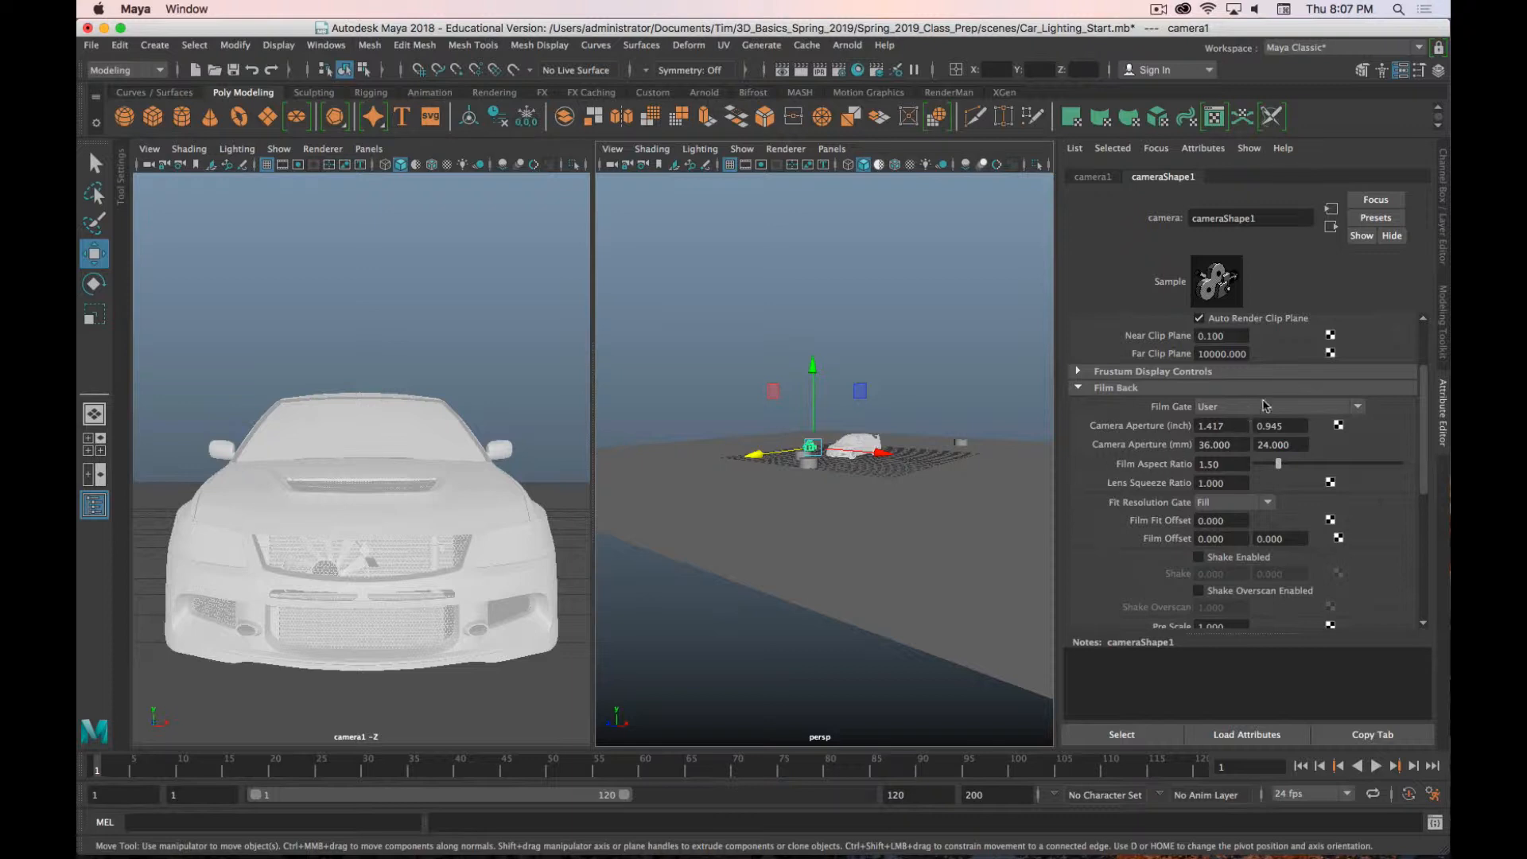
click(1273, 407)
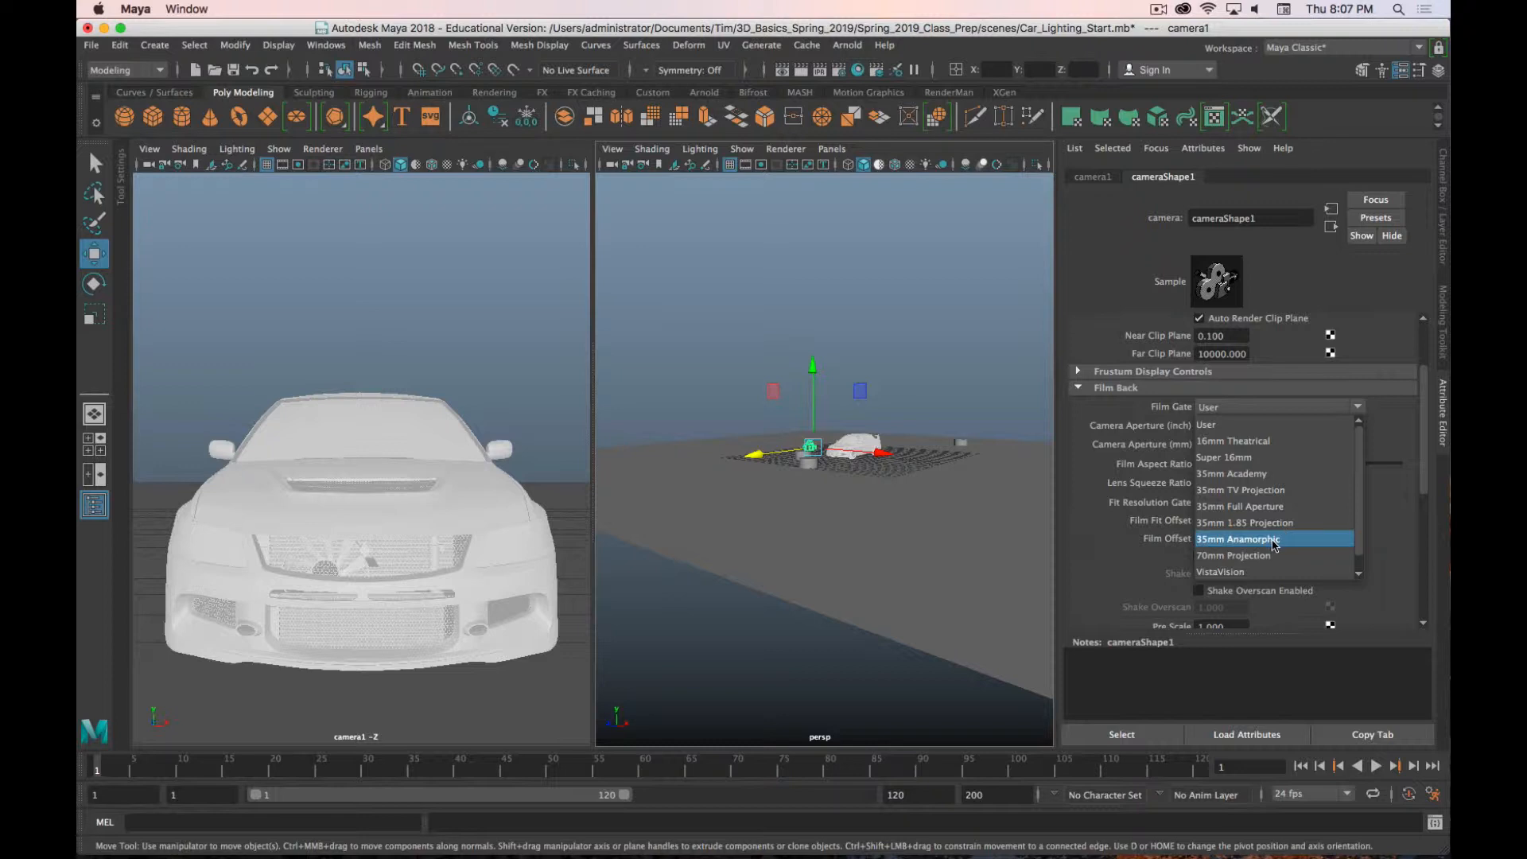
click(1247, 524)
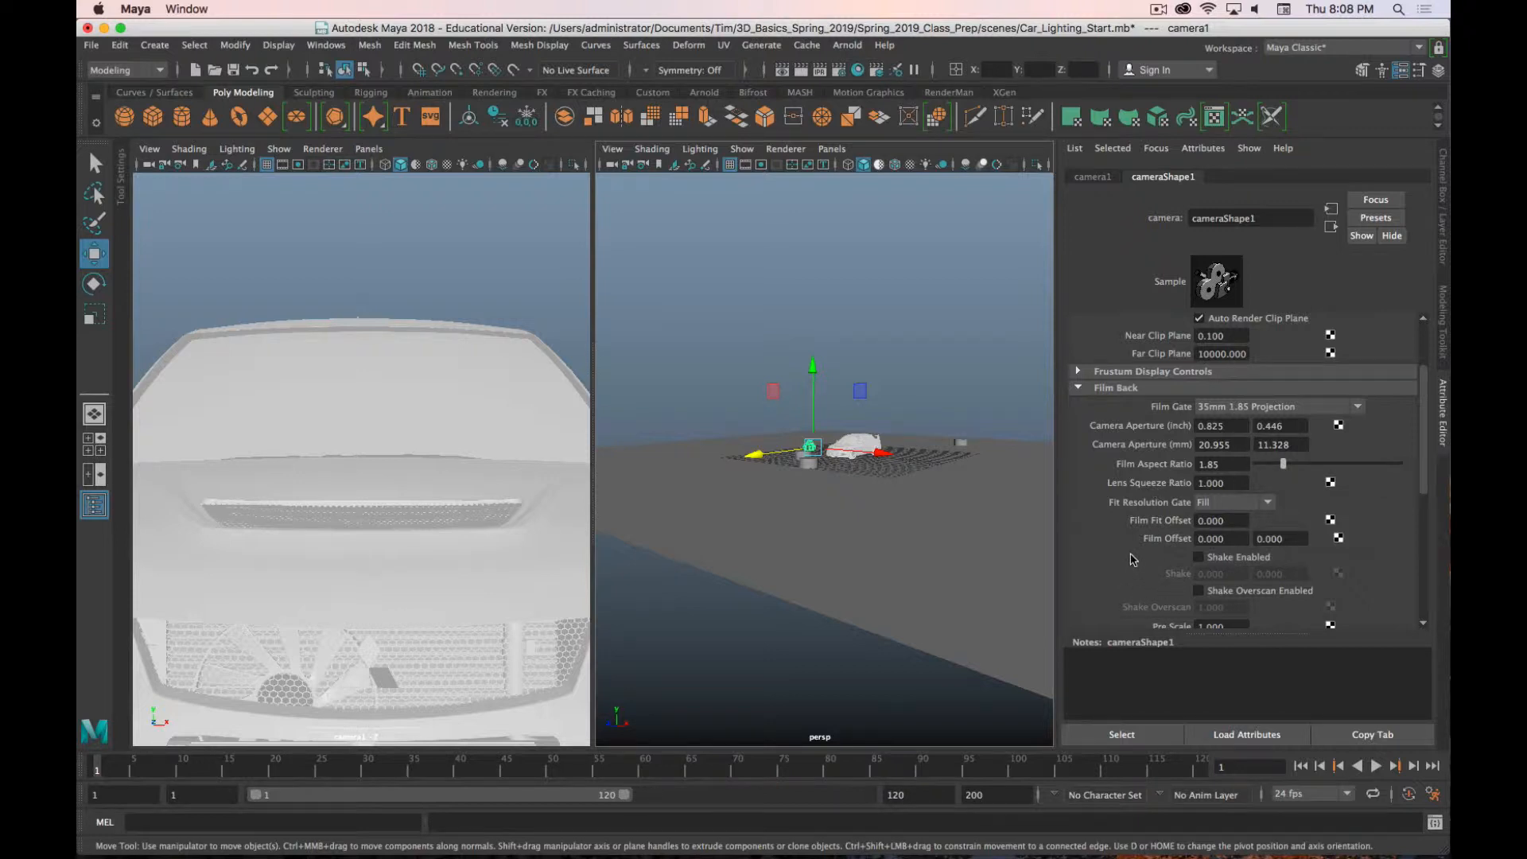
Step: Turn on the film gate display in camera1's display options
scroll(1138, 557, down, 2)
scroll(1121, 520, down, 8)
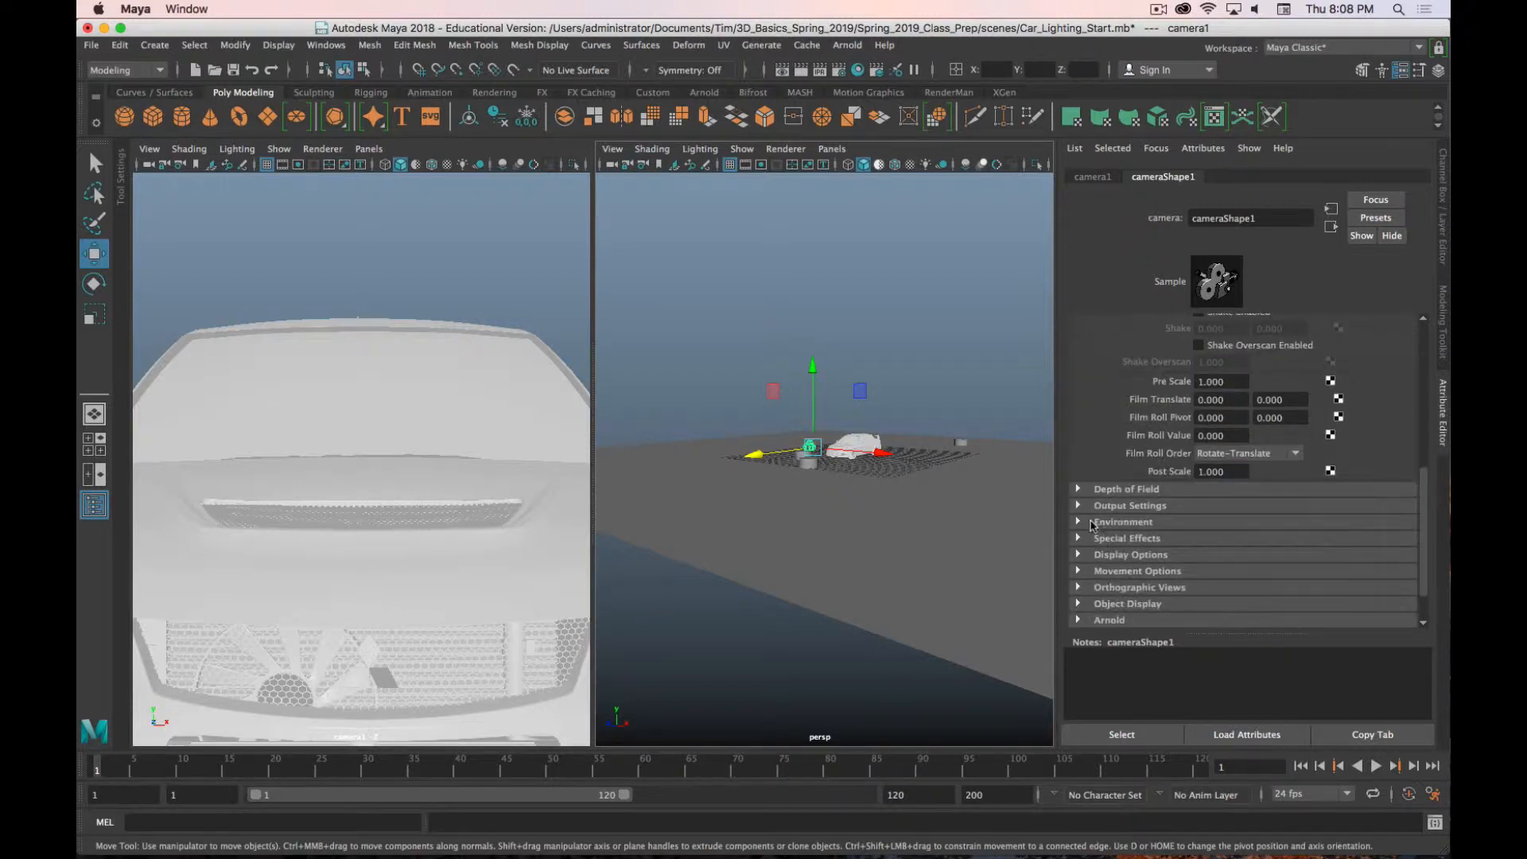
click(1078, 555)
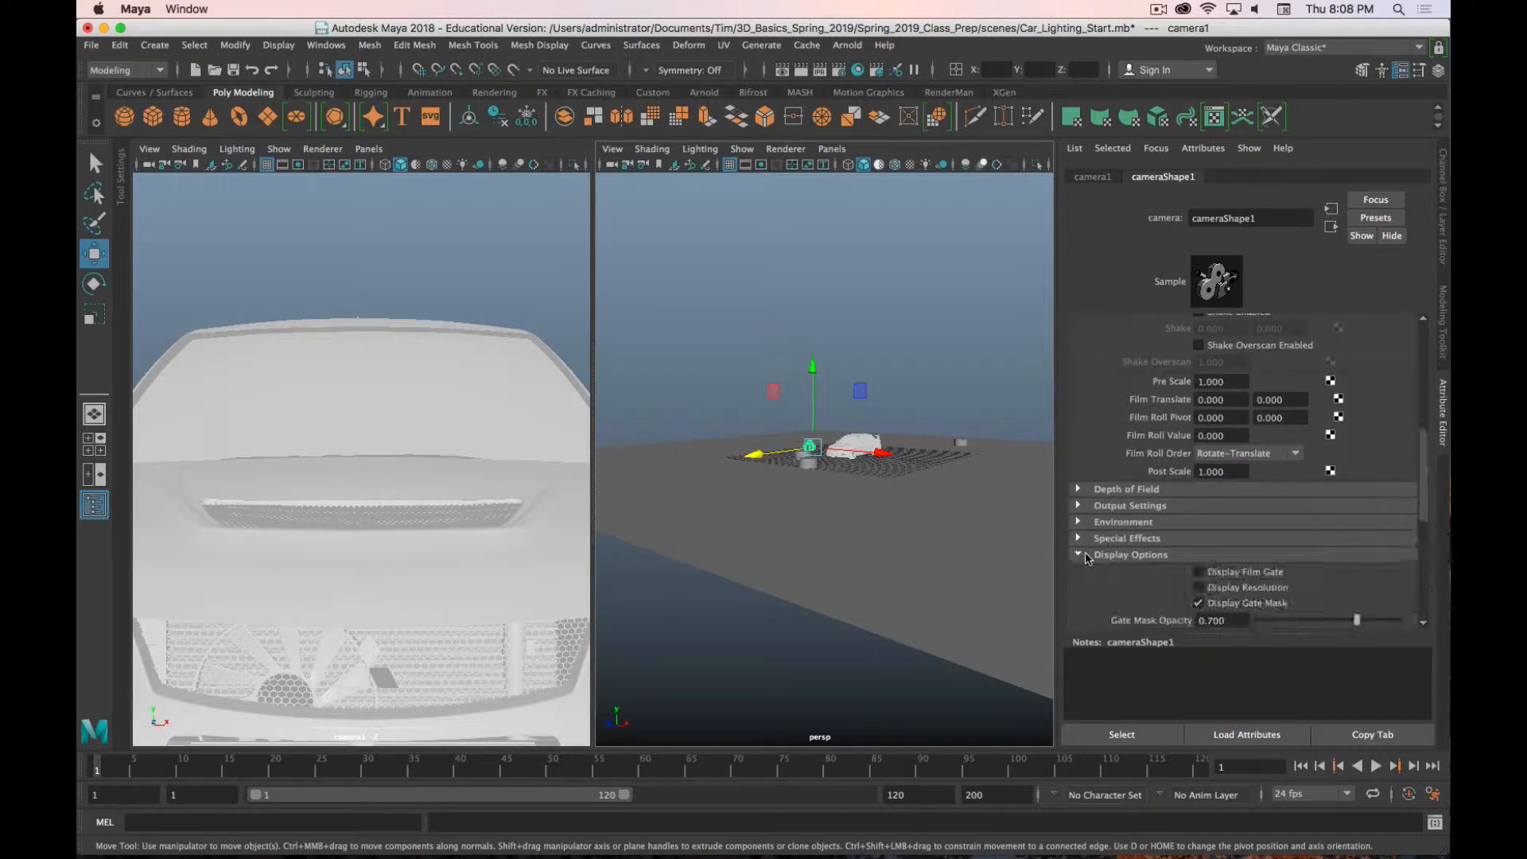
scroll(1090, 554, down, 4)
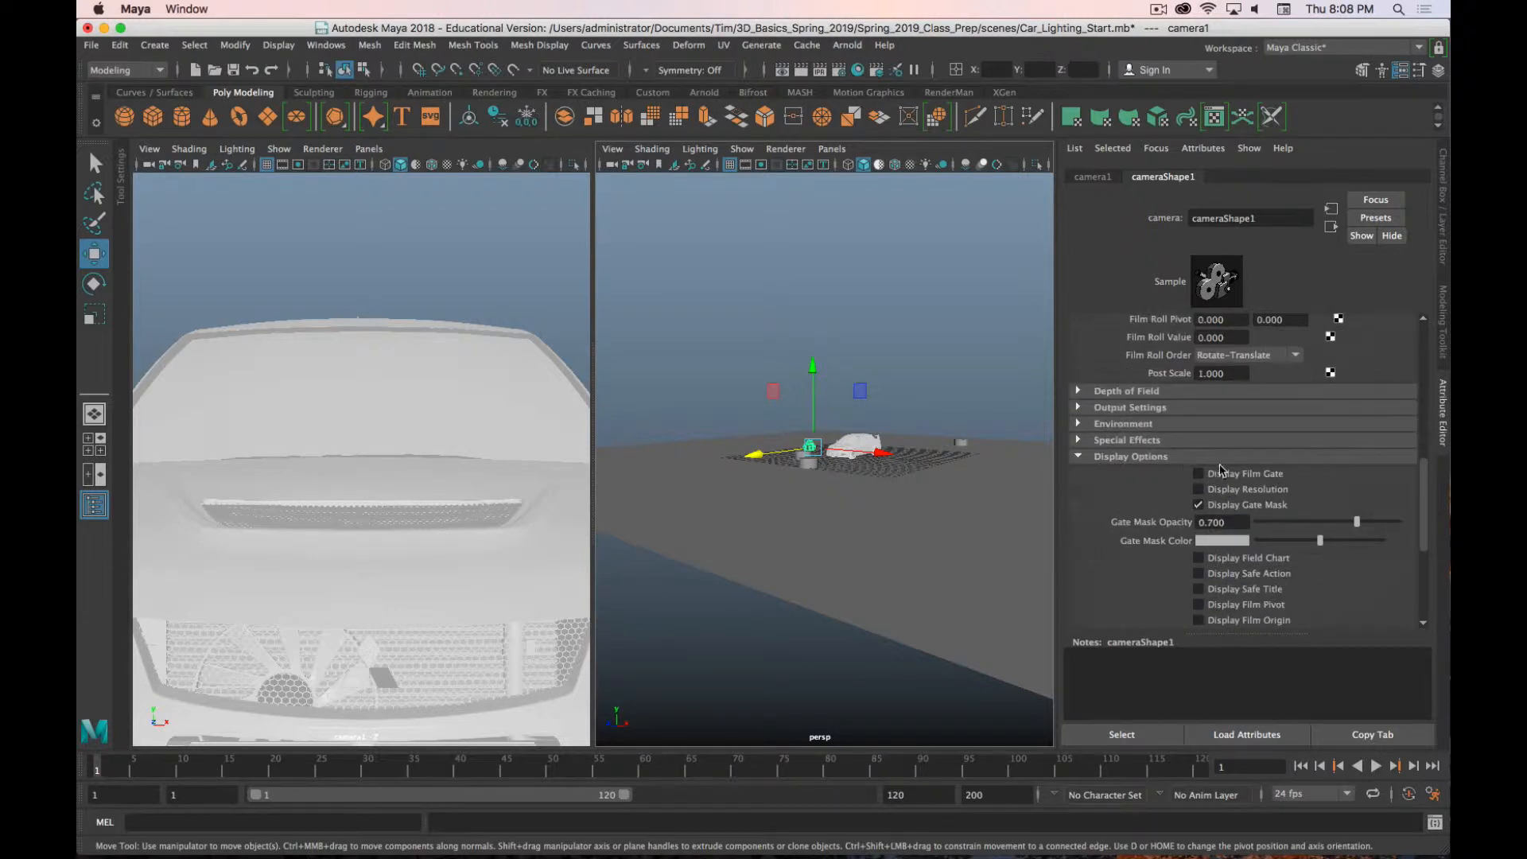
click(1199, 475)
scroll(1105, 529, down, 6)
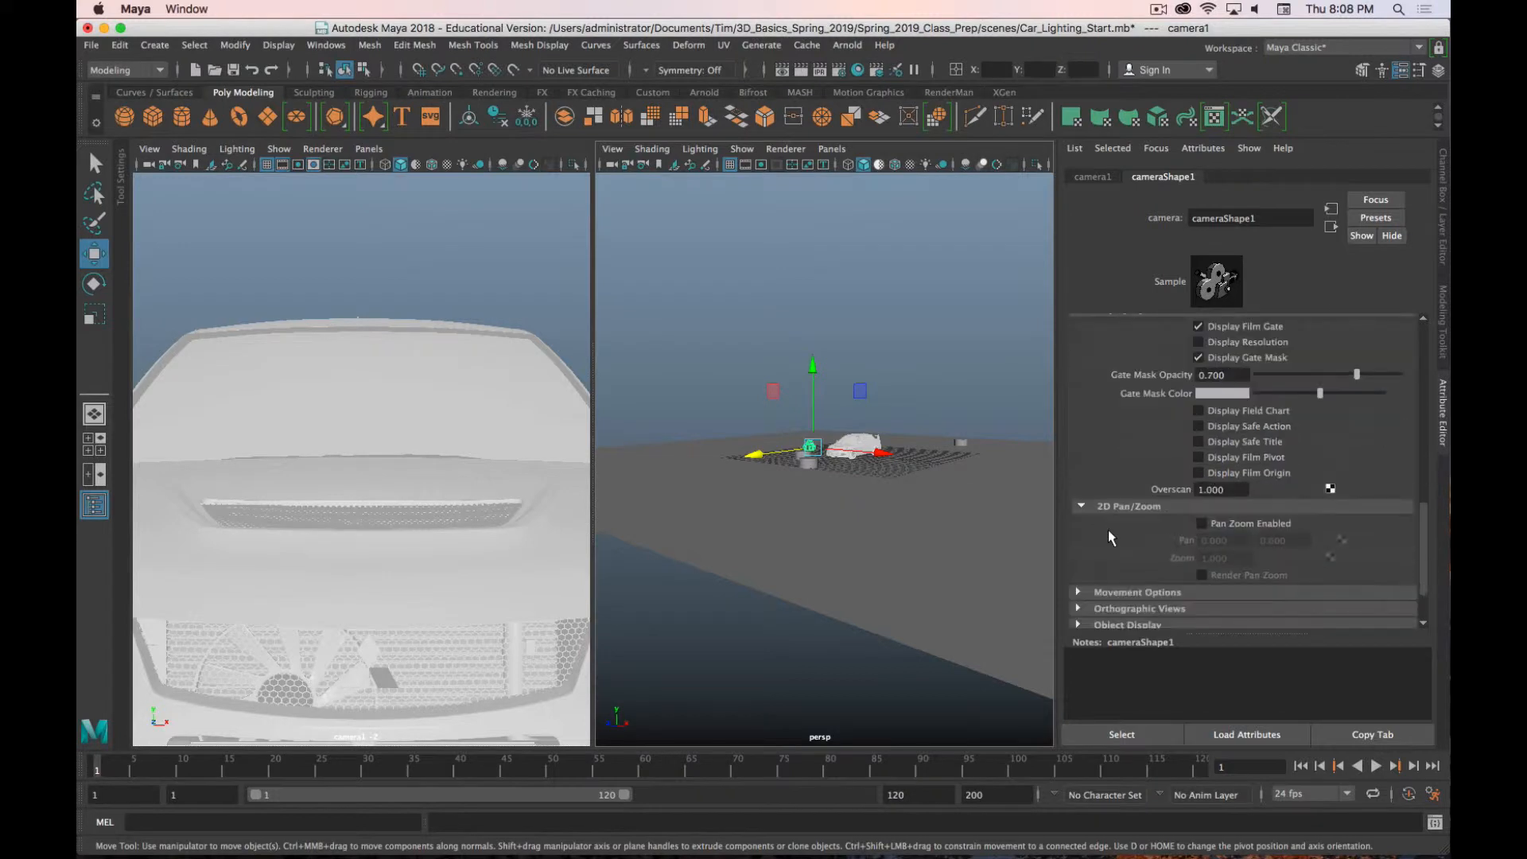
Step: Set camera1's overscan to 1.2, widen its view beside the perspective view, and maximize it to a single view
double_click(1214, 489)
text(2)
key(Return)
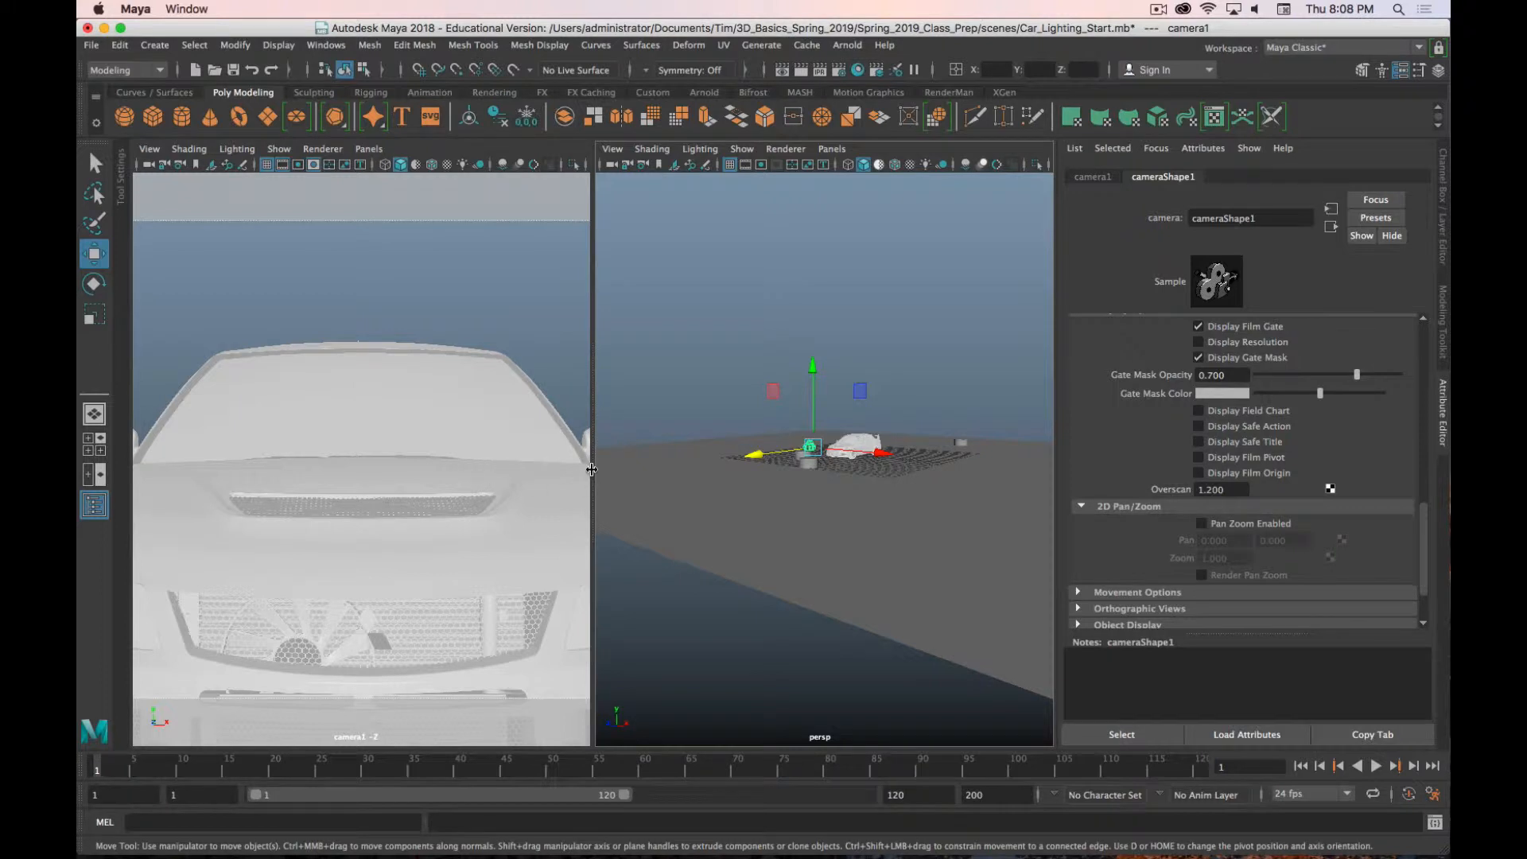
drag(592, 470, 744, 495)
key(space)
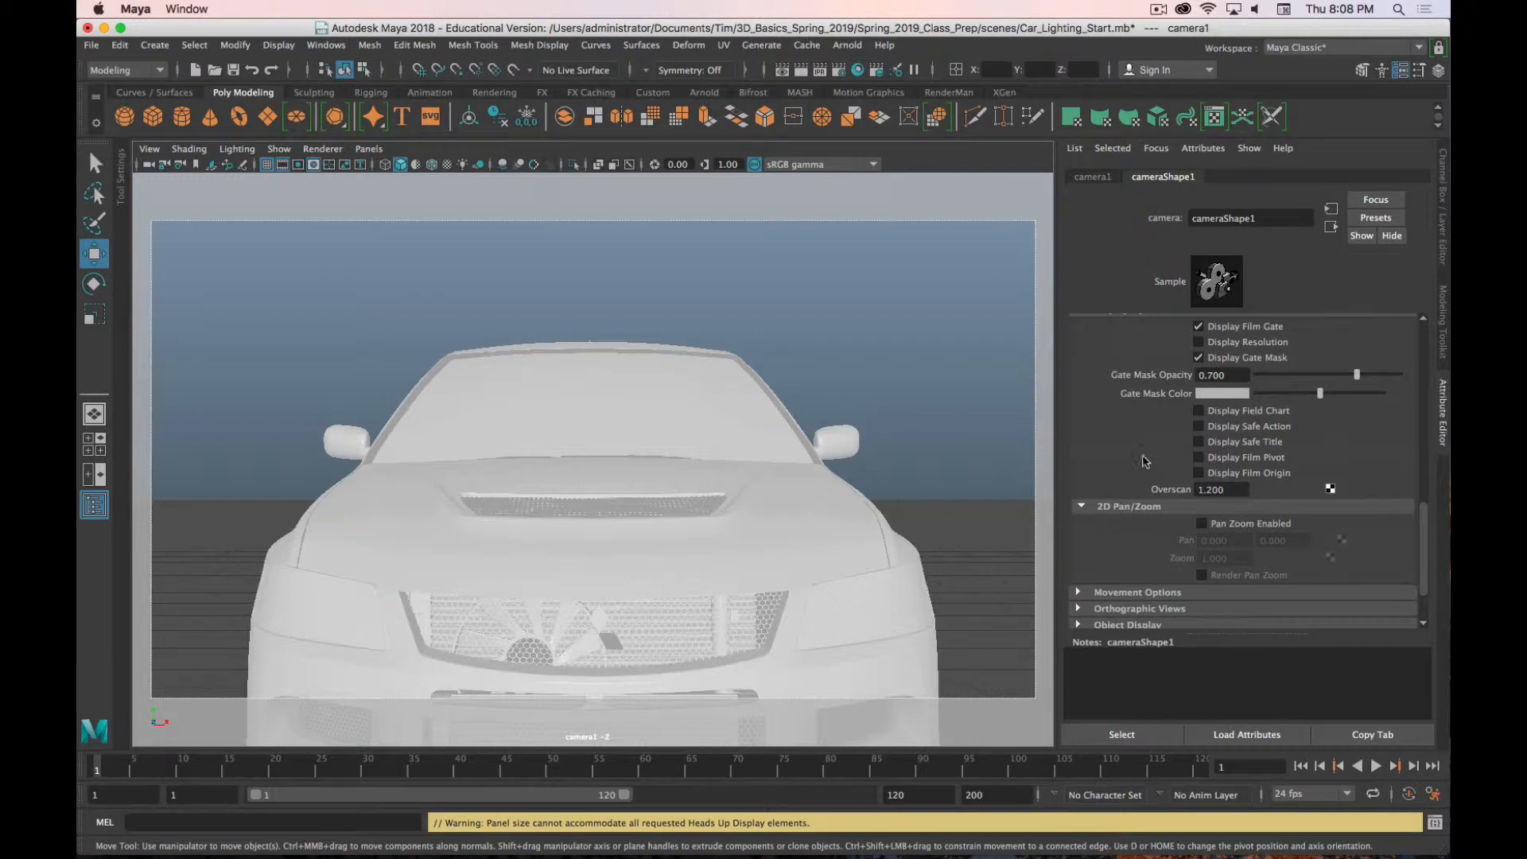
Step: Set camera1's film aspect ratio to 2.39
scroll(1176, 392, up, 5)
key(super+period)
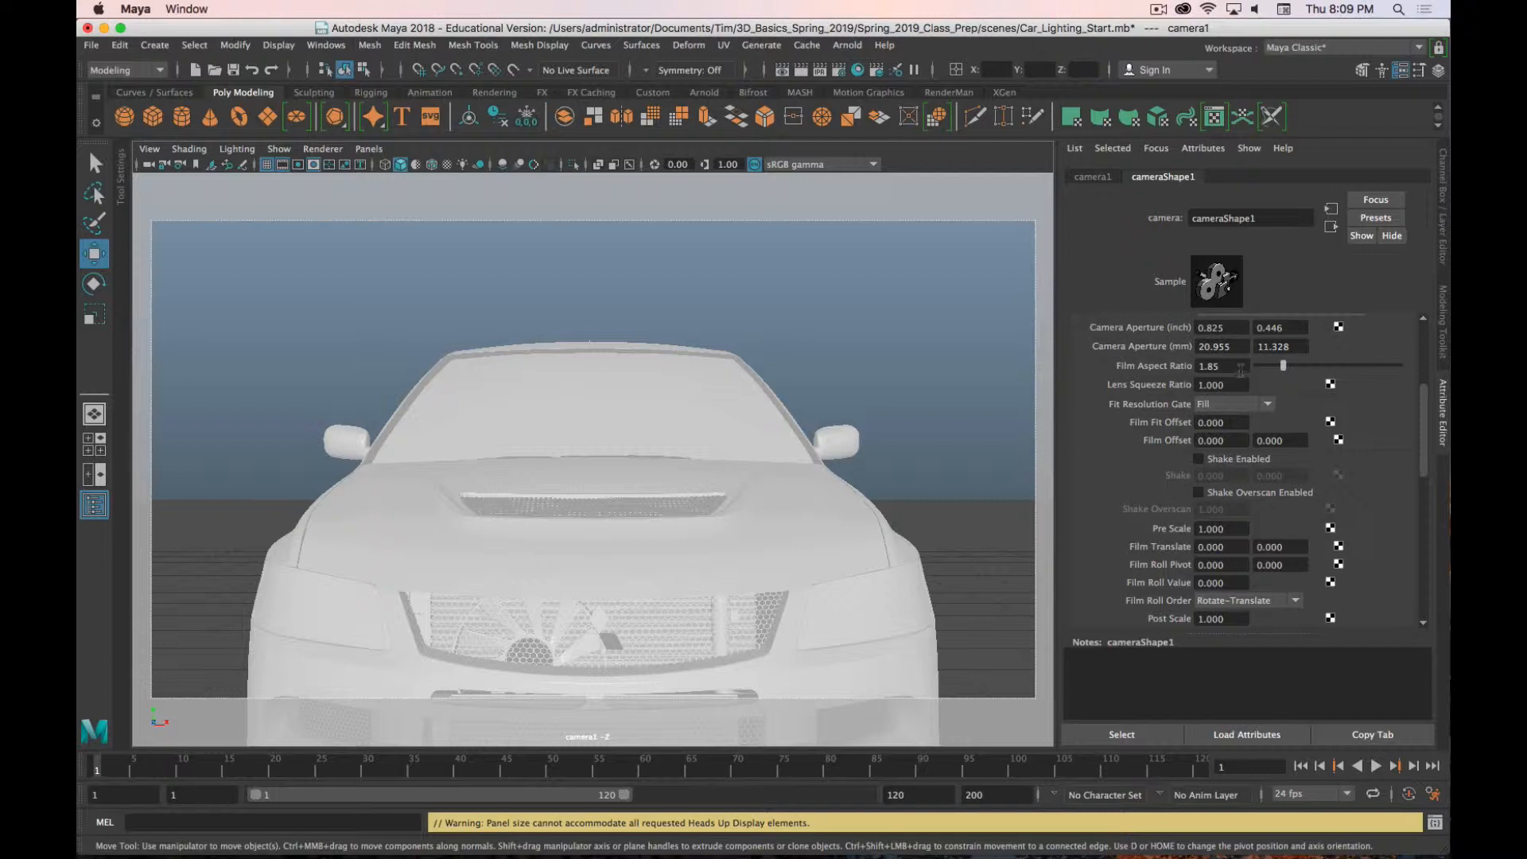
drag(1239, 368, 1101, 347)
text(2.39)
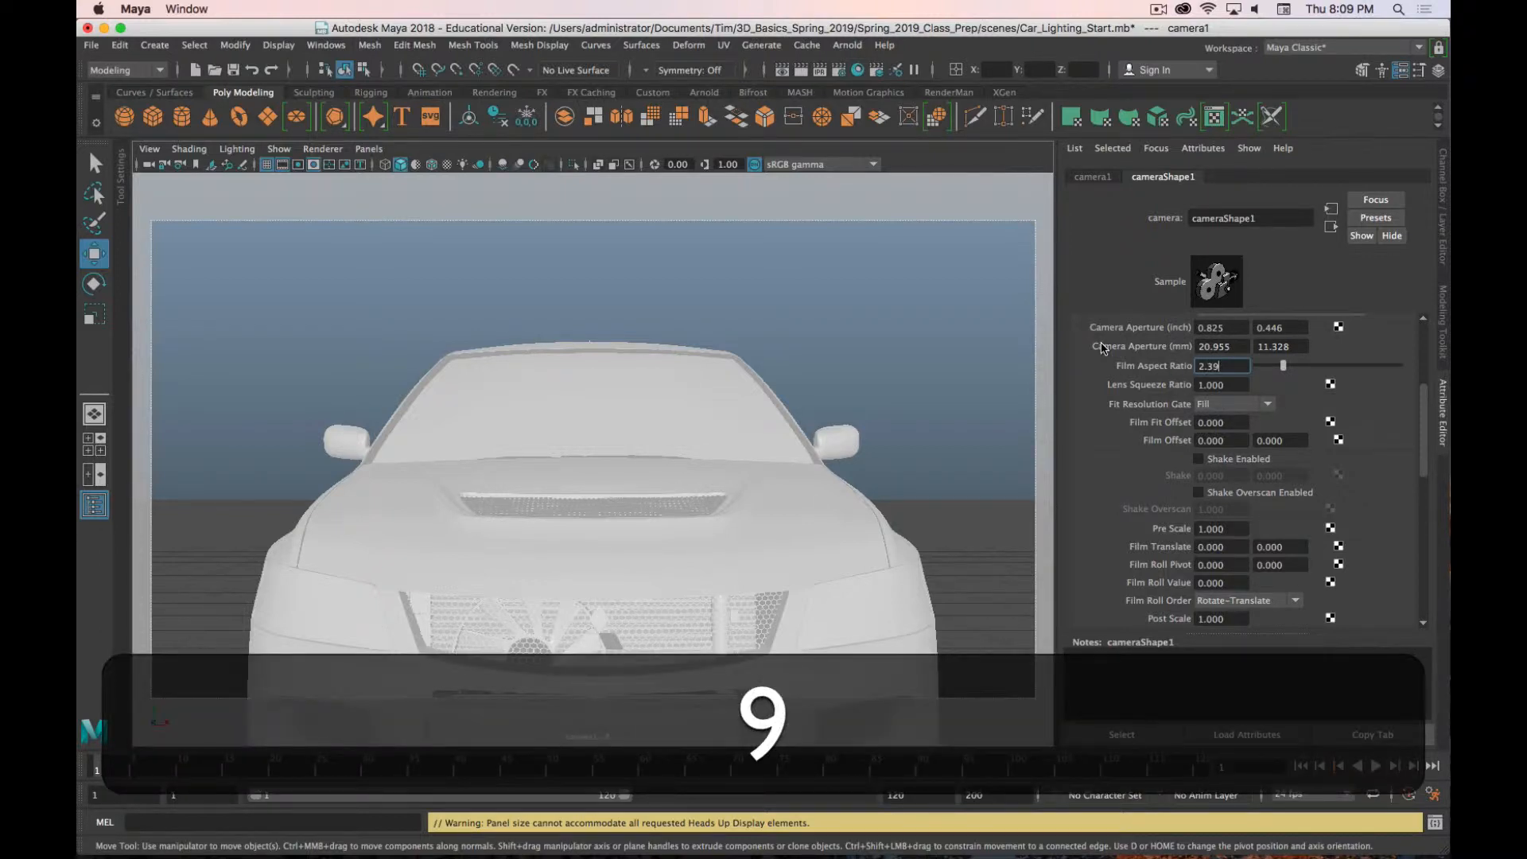
key(Return)
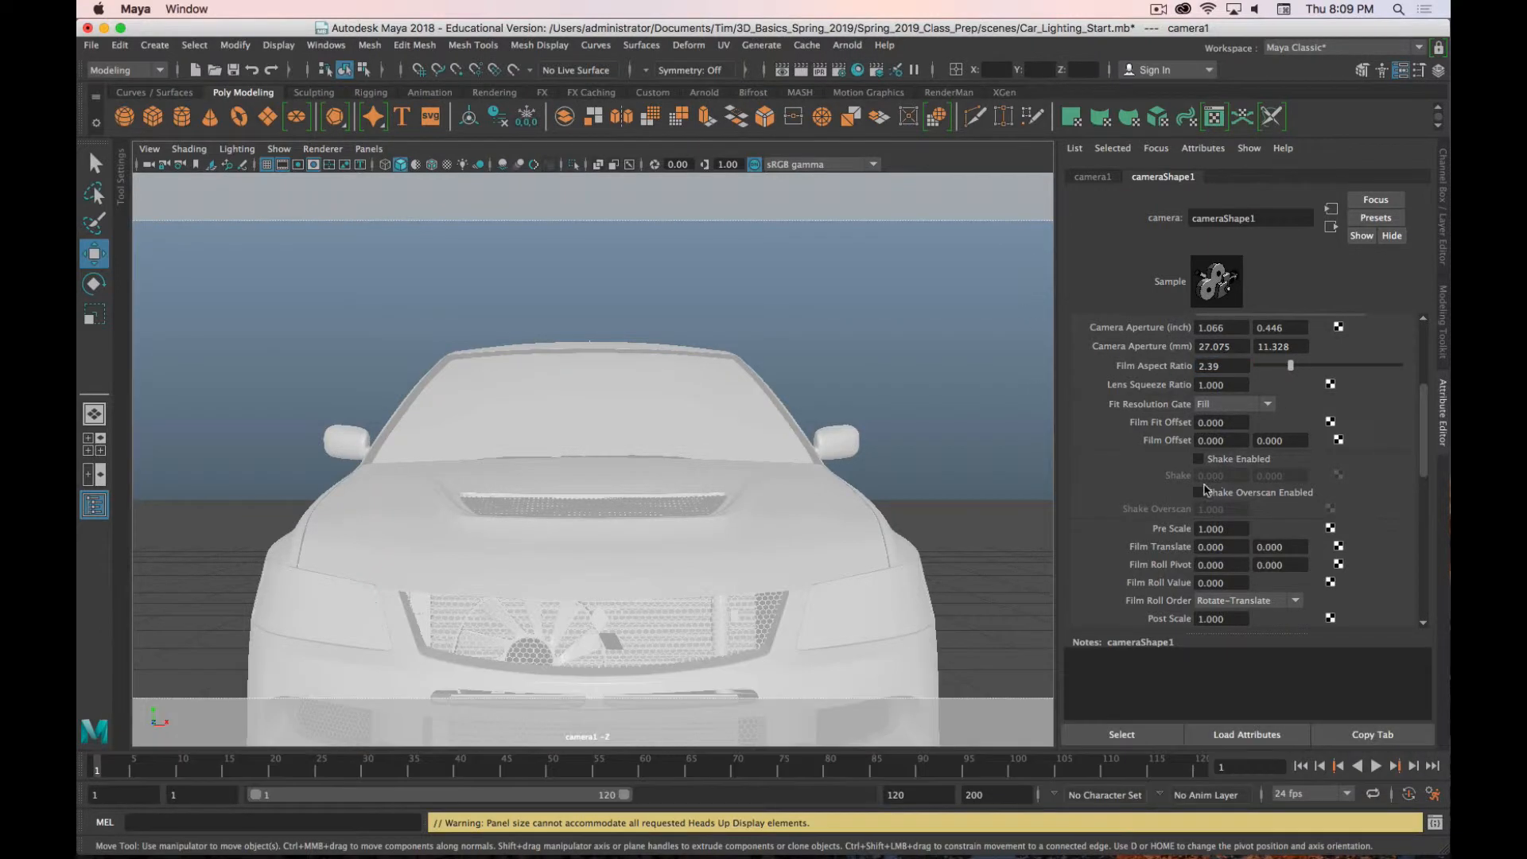
Step: Raise camera1's overscan to 1.5 and on to 1.6 to fit the wider film gate in the view
scroll(1155, 489, down, 5)
scroll(1157, 490, down, 3)
scroll(1165, 485, up, 2)
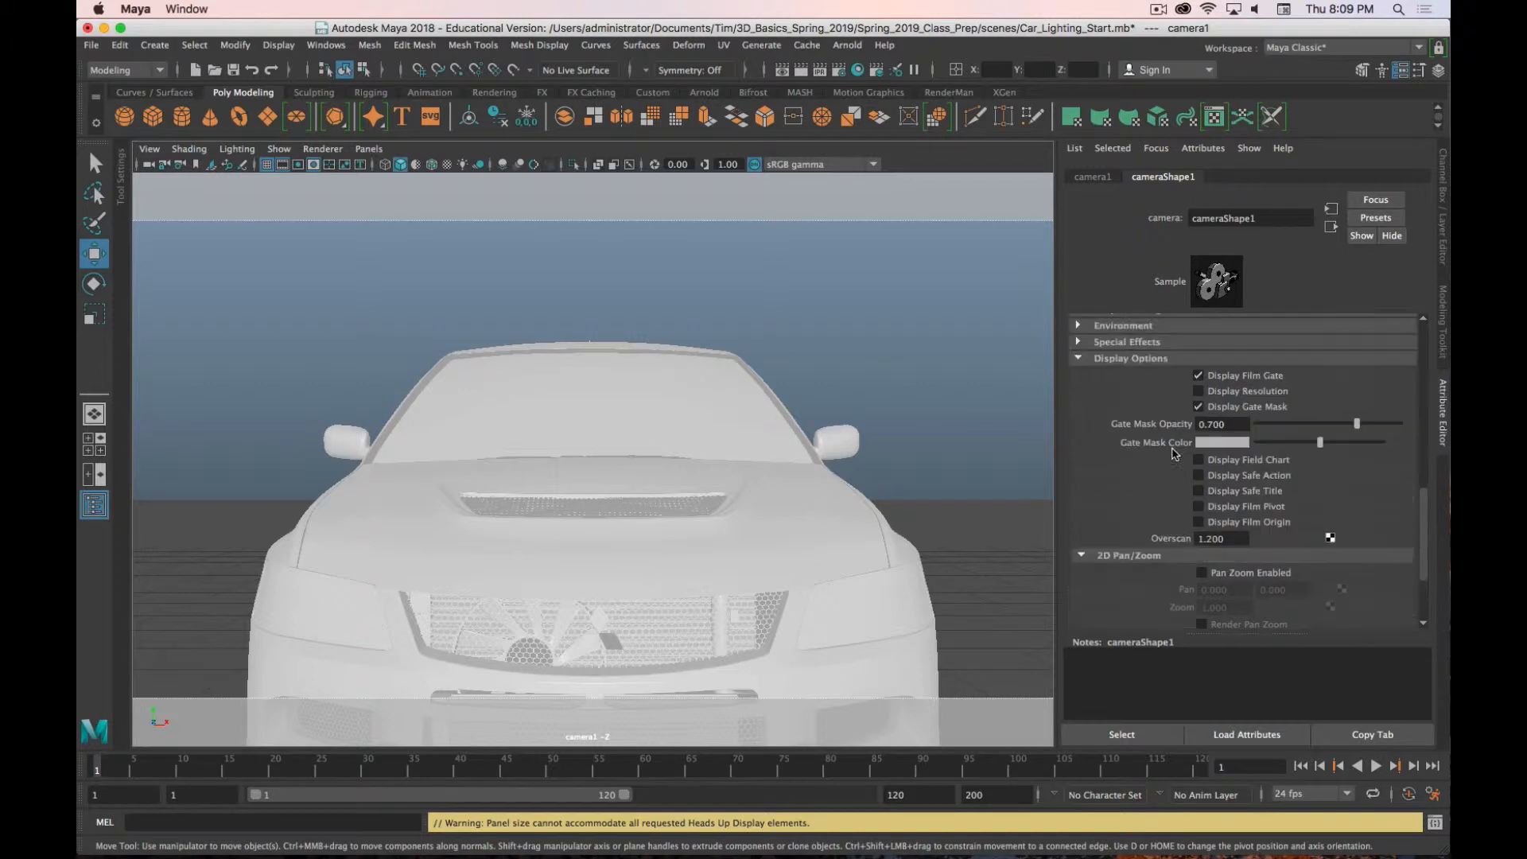
double_click(1226, 539)
text(1.5)
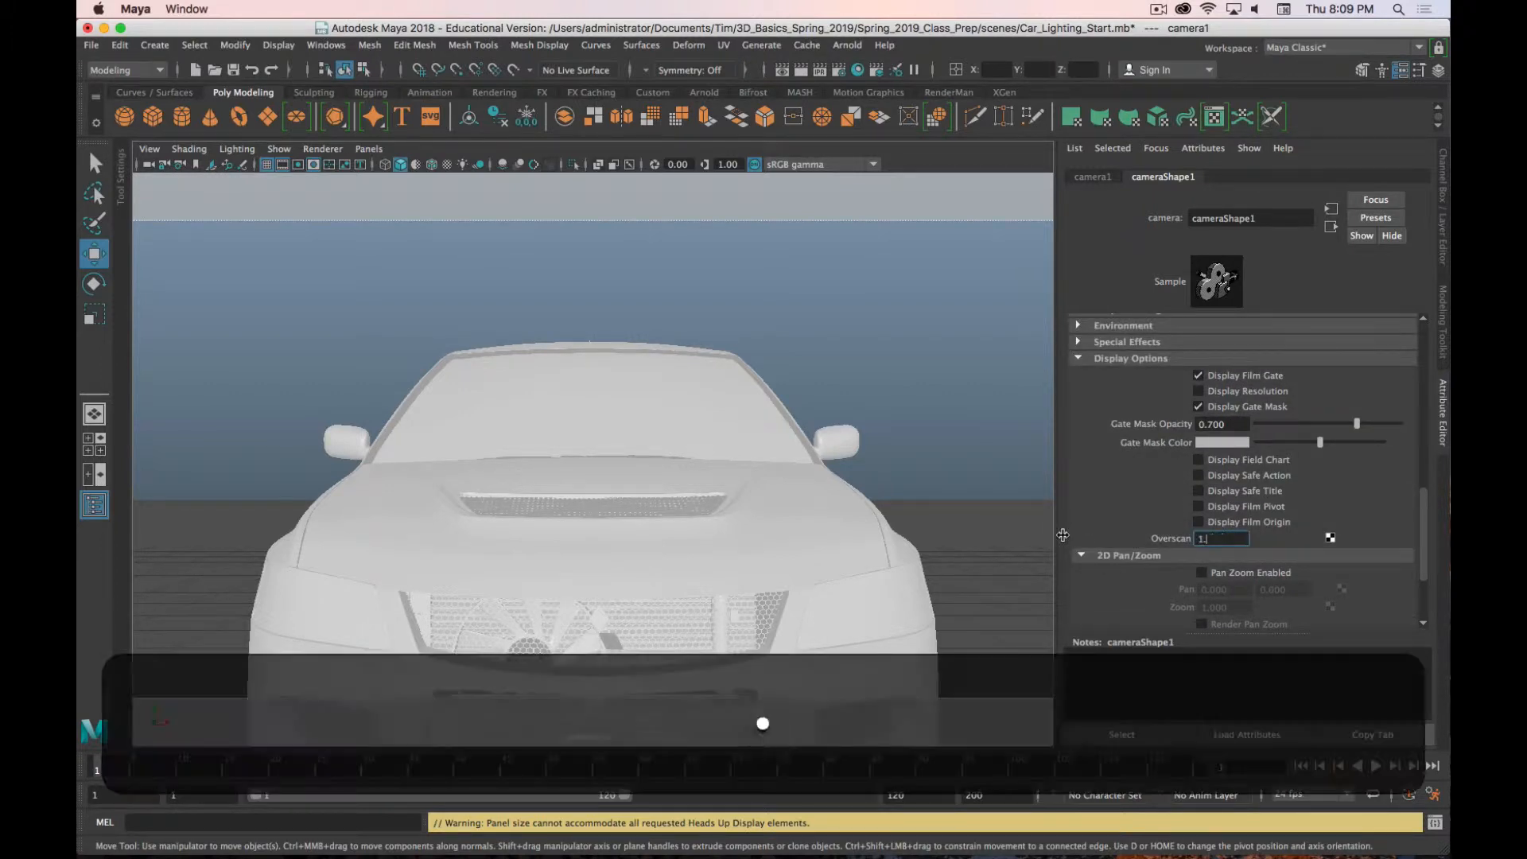
key(Return)
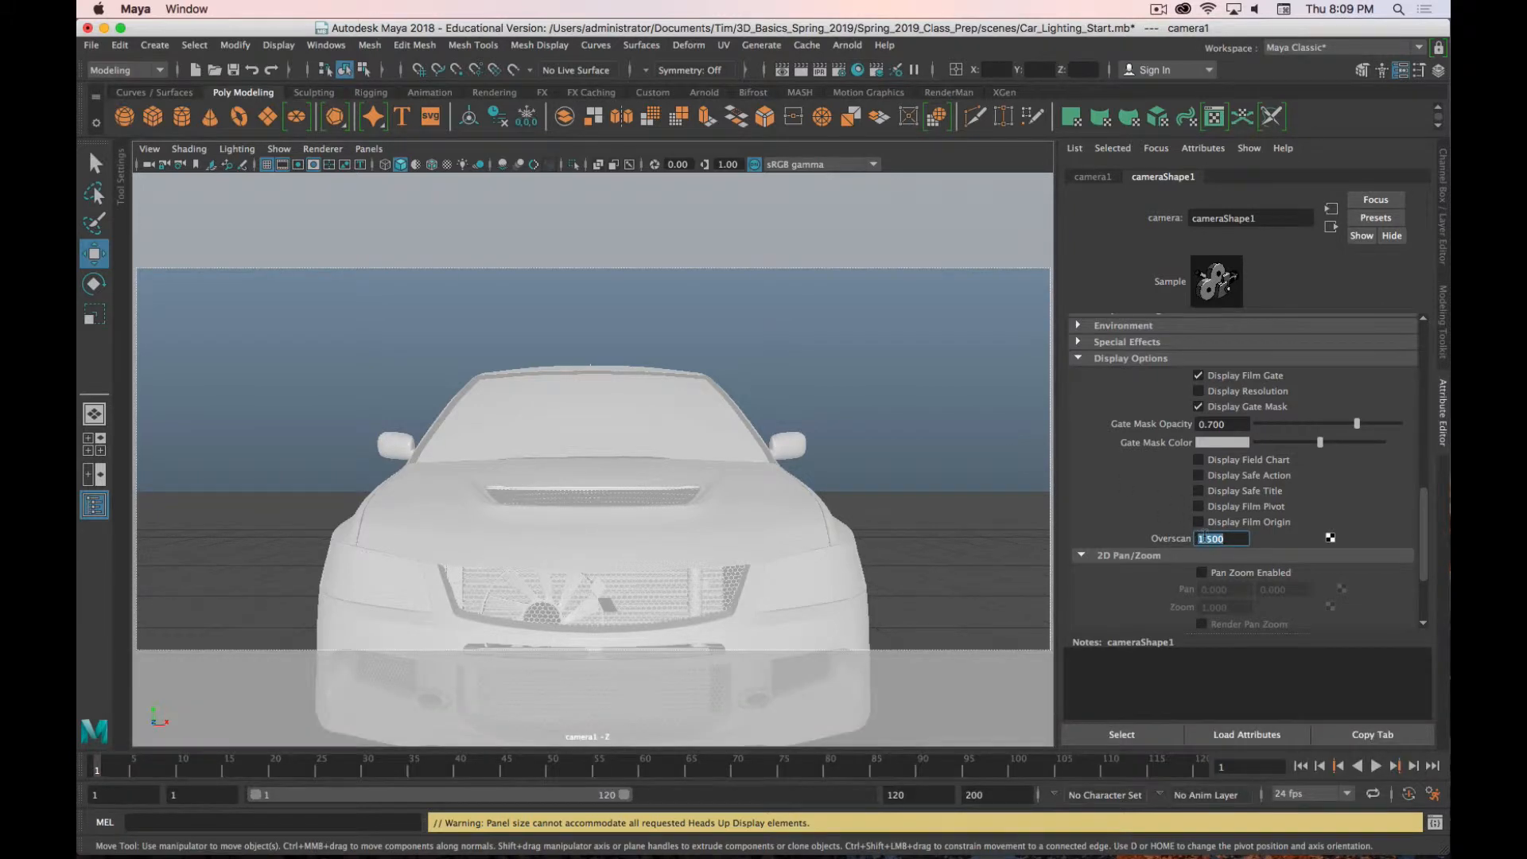
text(1.6)
key(Return)
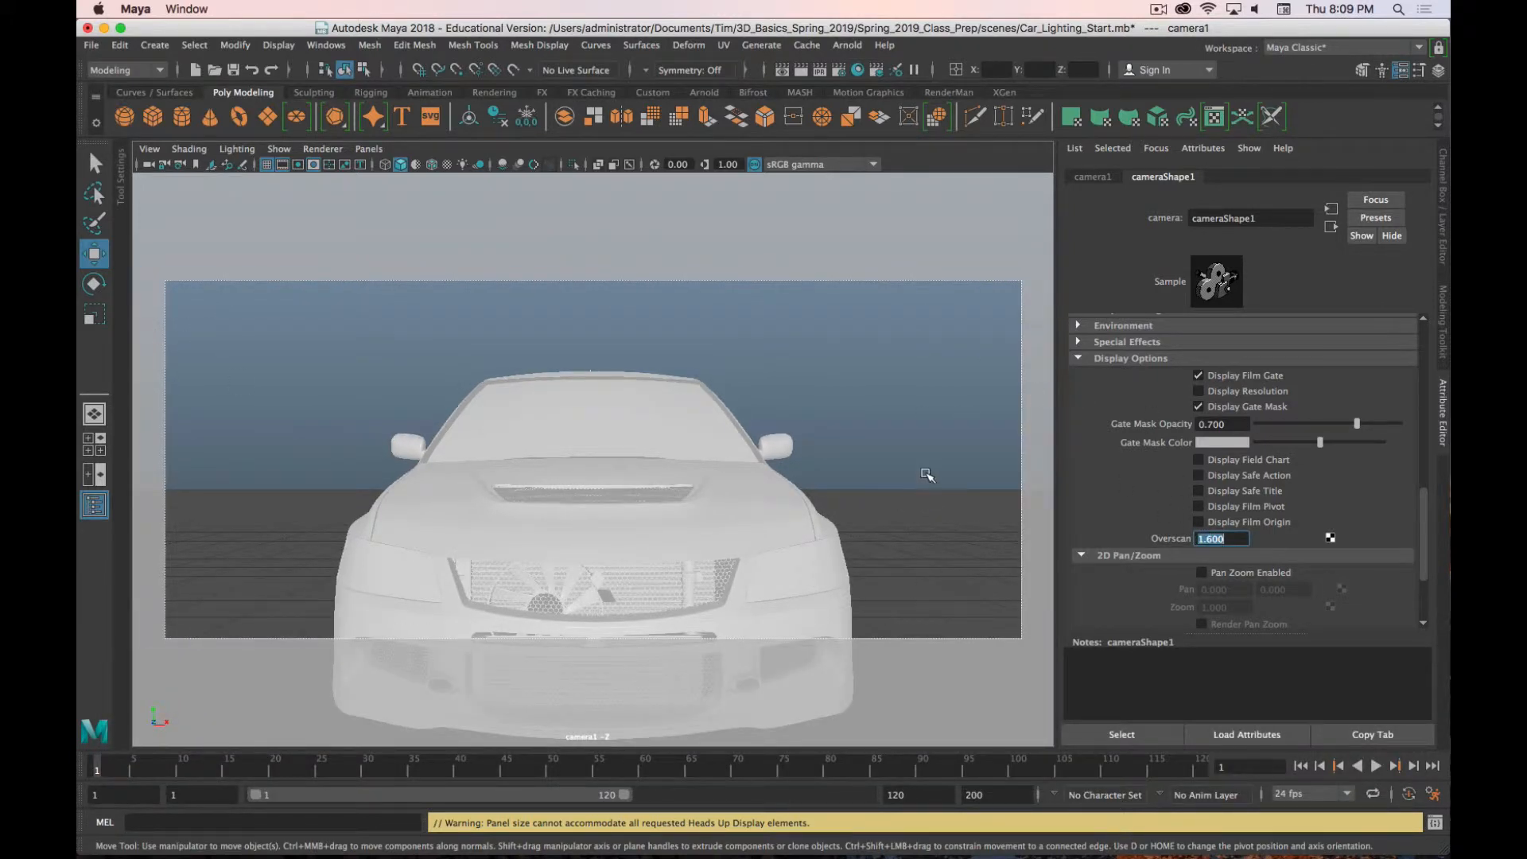
Step: Set camera1's film aspect ratio back to 1.85
scroll(1186, 515, up, 5)
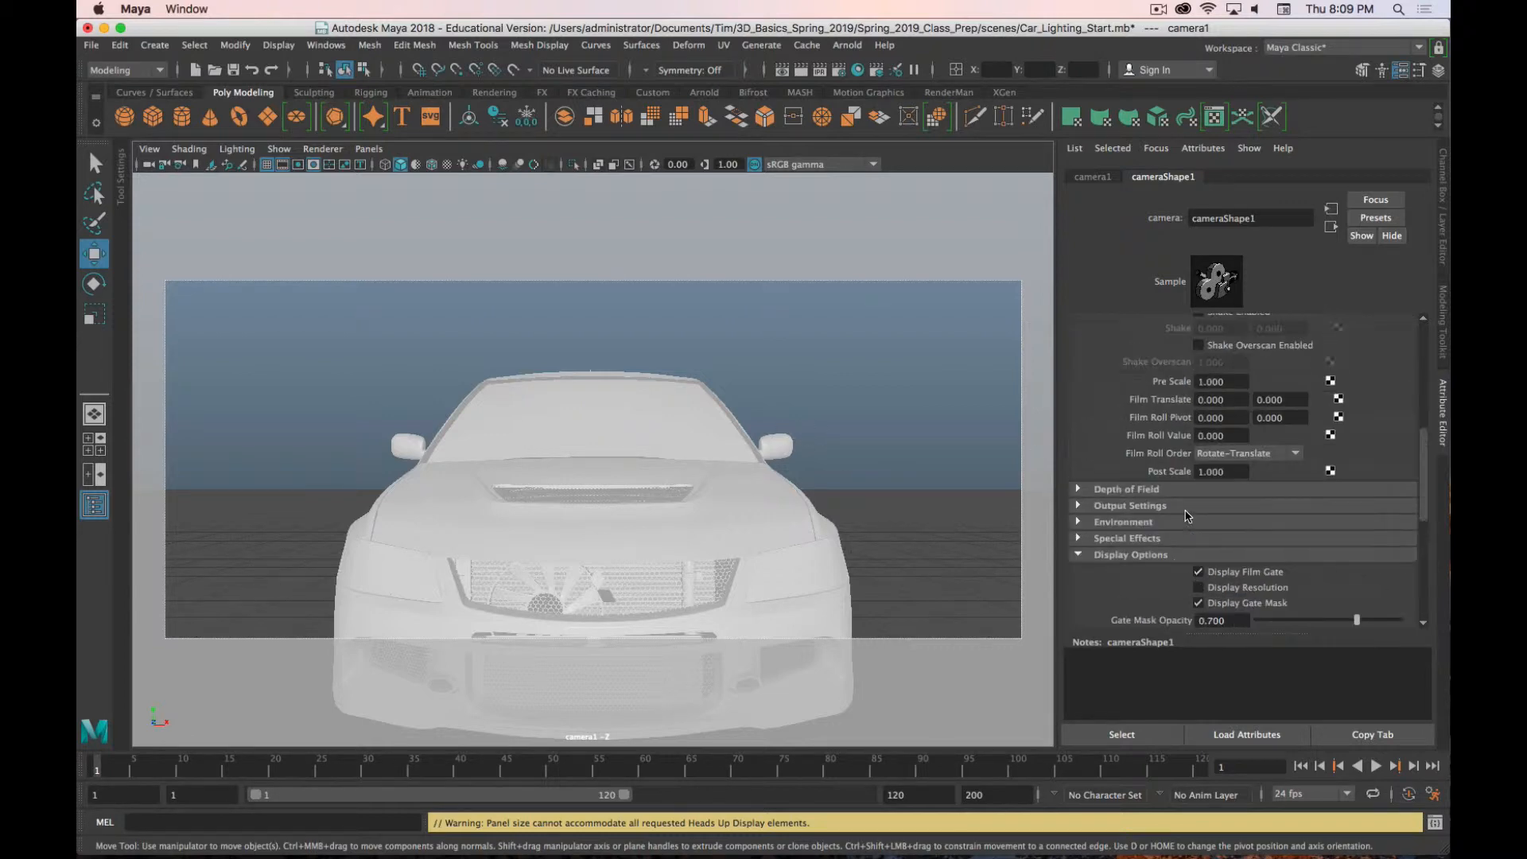
scroll(1201, 494, up, 6)
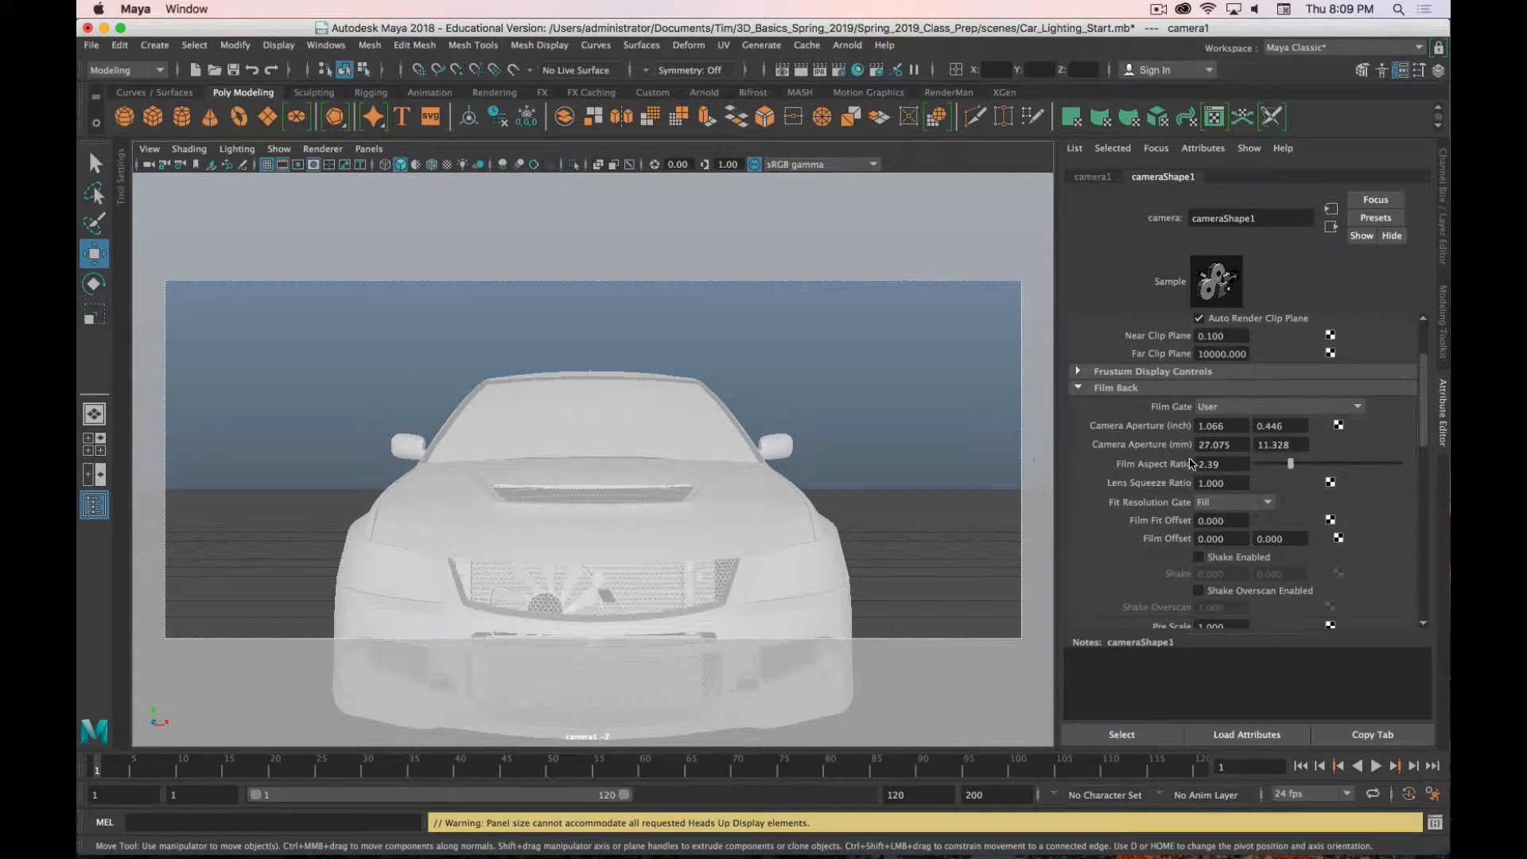
double_click(1237, 464)
text(1.)
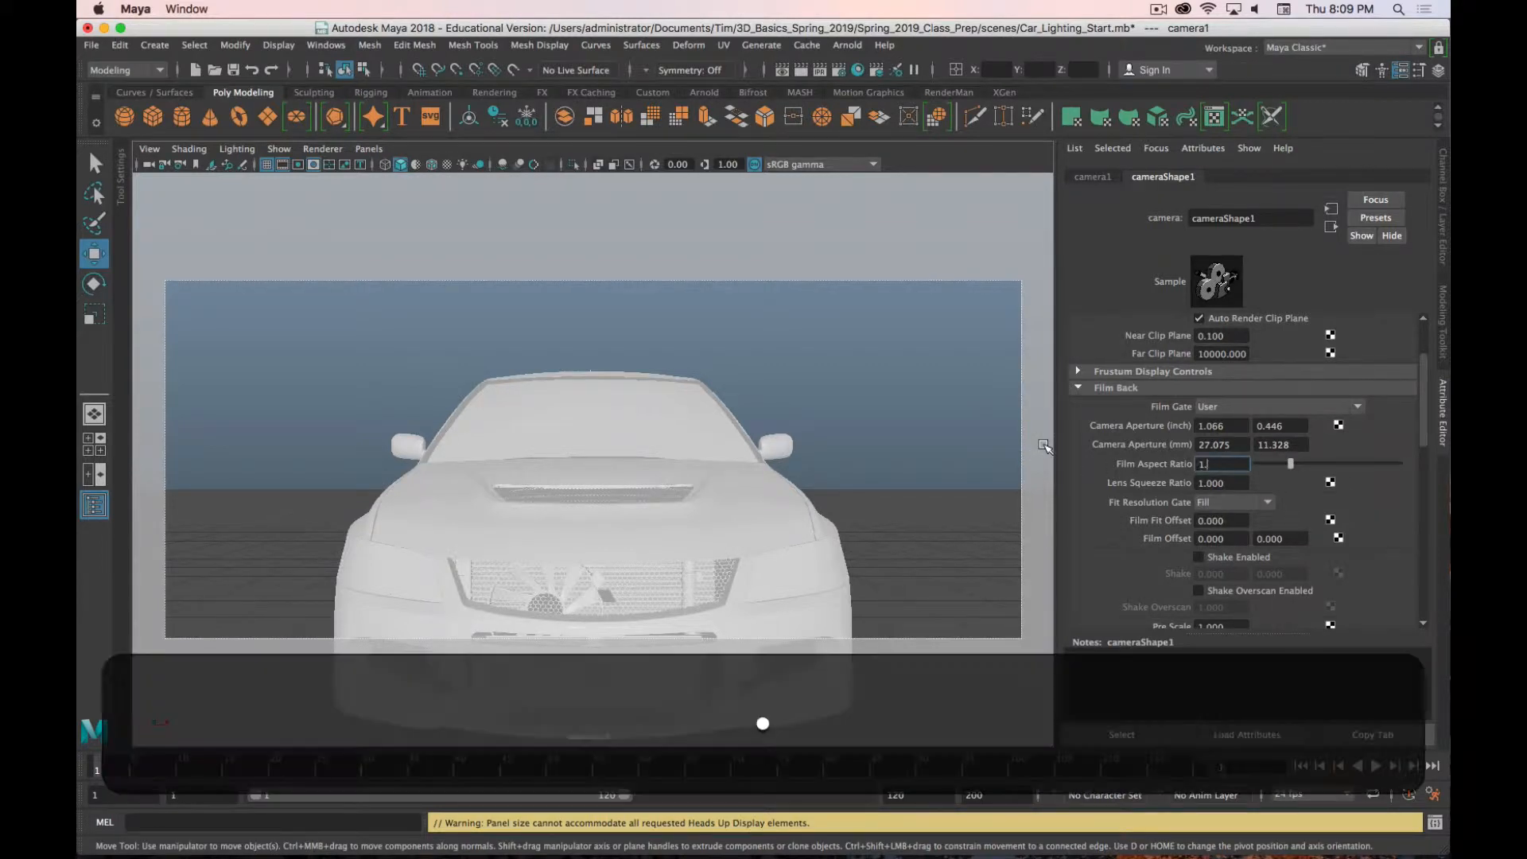
text(85)
key(Return)
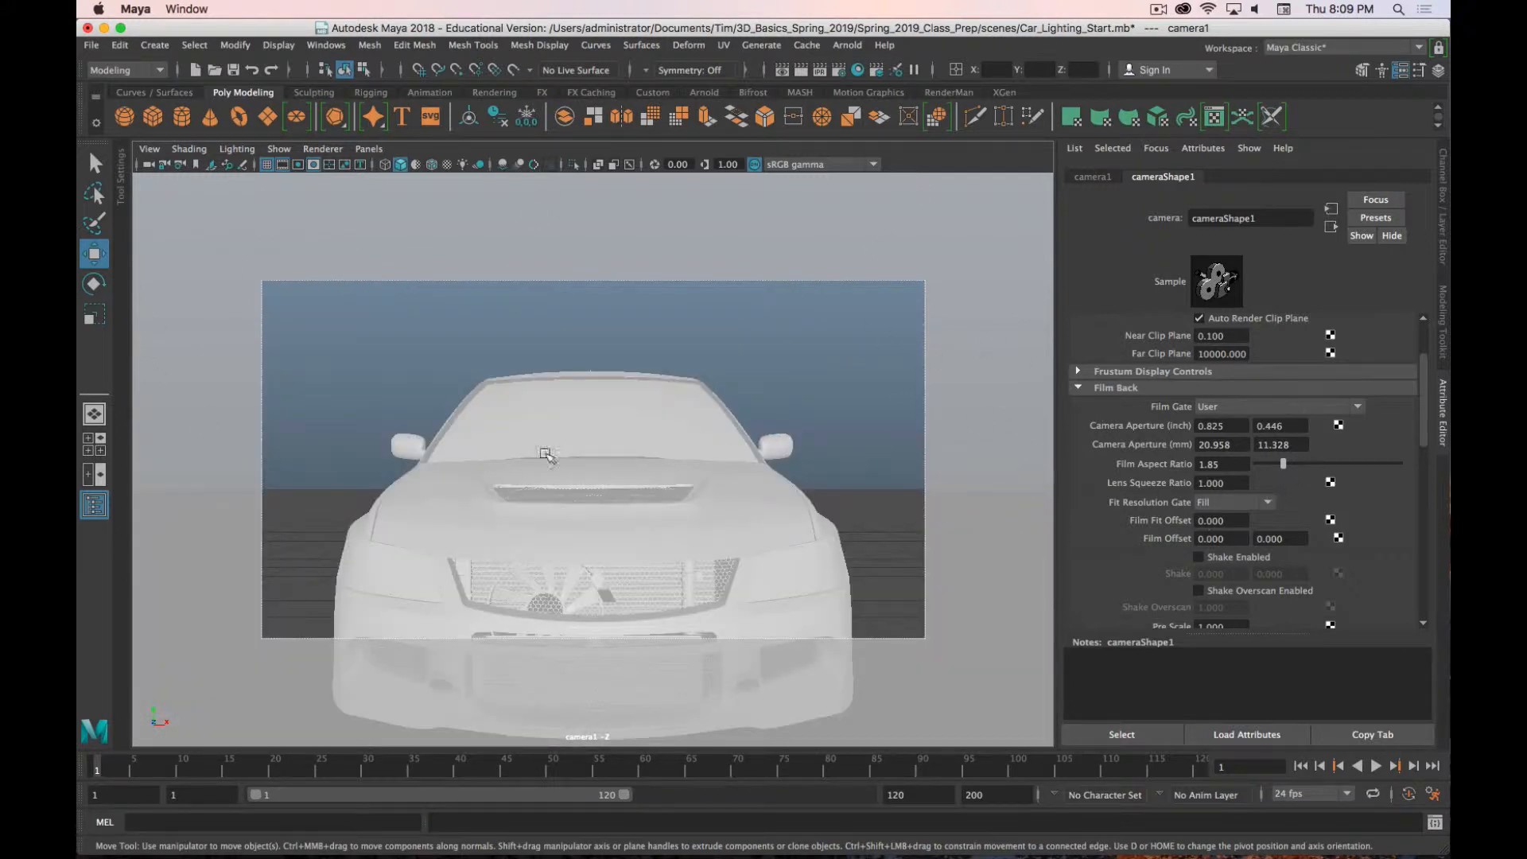
Step: Return to the side-by-side camera and perspective views and set camera1's overscan to 2
key(space)
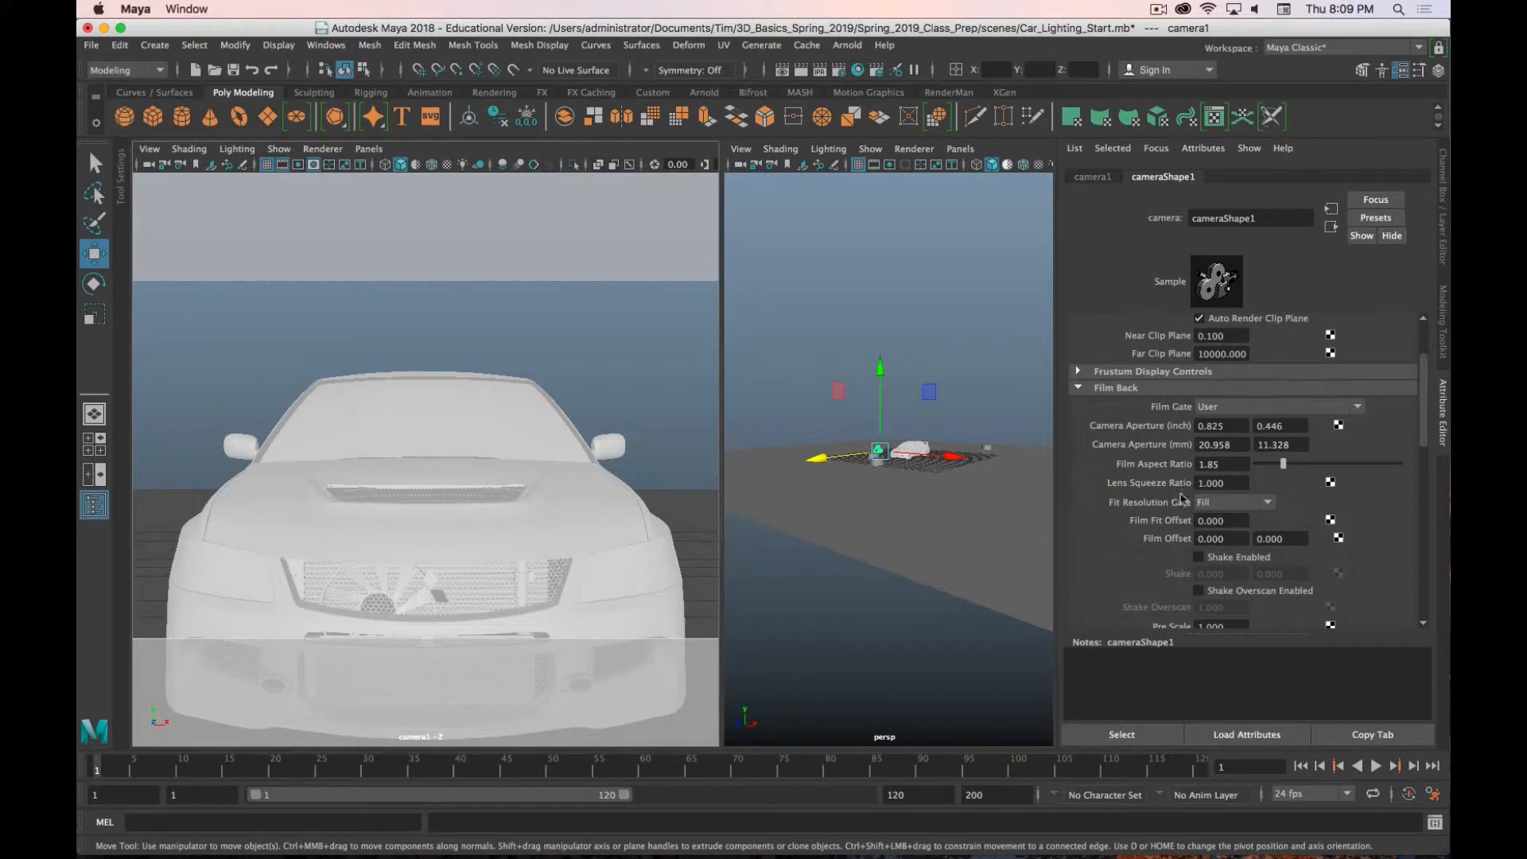
scroll(1129, 564, up, 3)
scroll(1129, 563, down, 9)
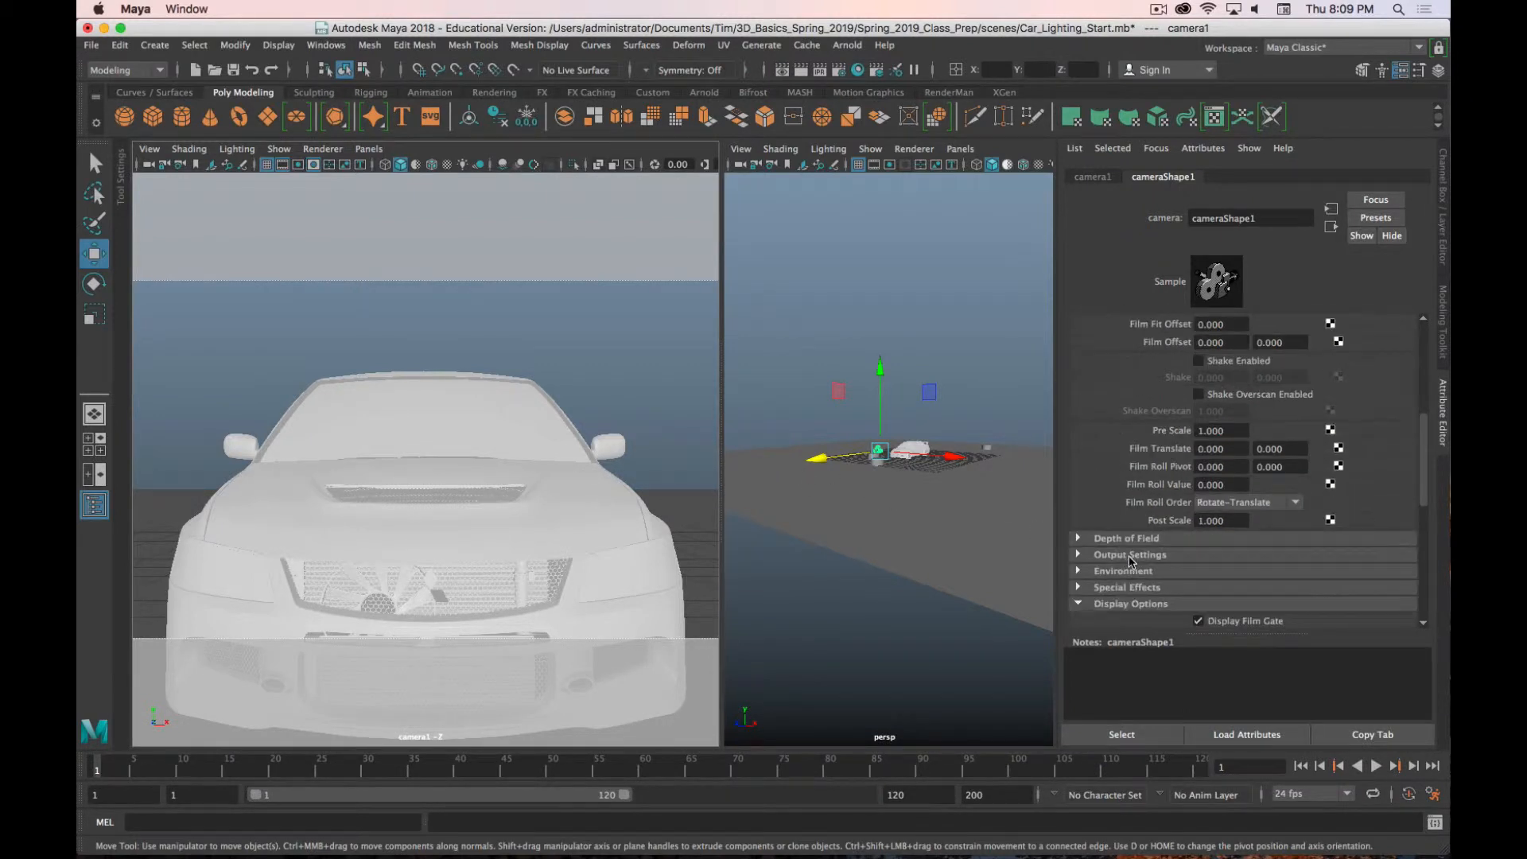
scroll(1129, 561, down, 10)
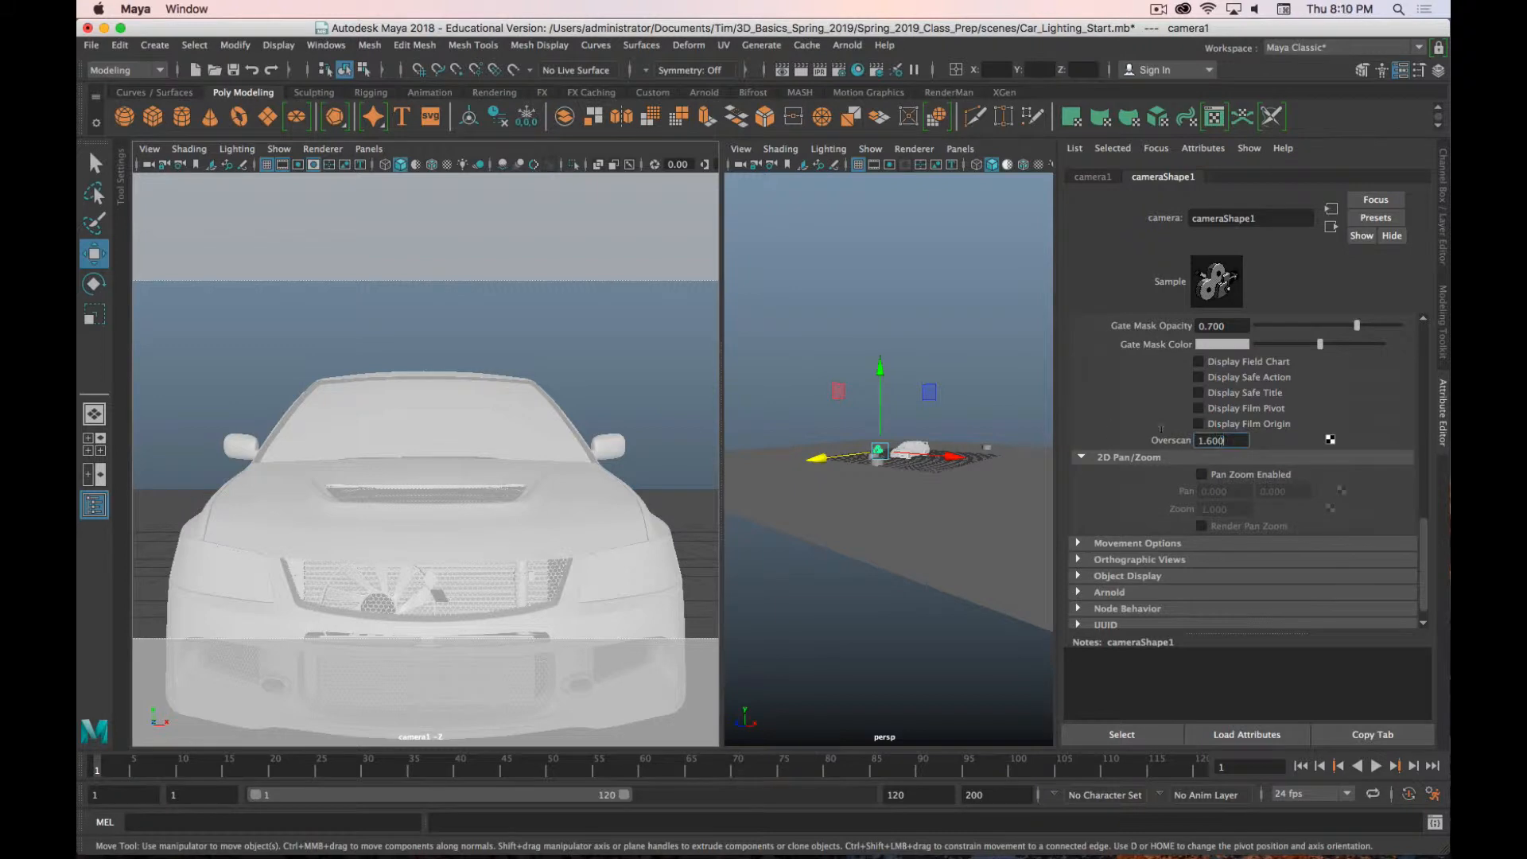
drag(1161, 430, 1101, 436)
text(2)
key(Return)
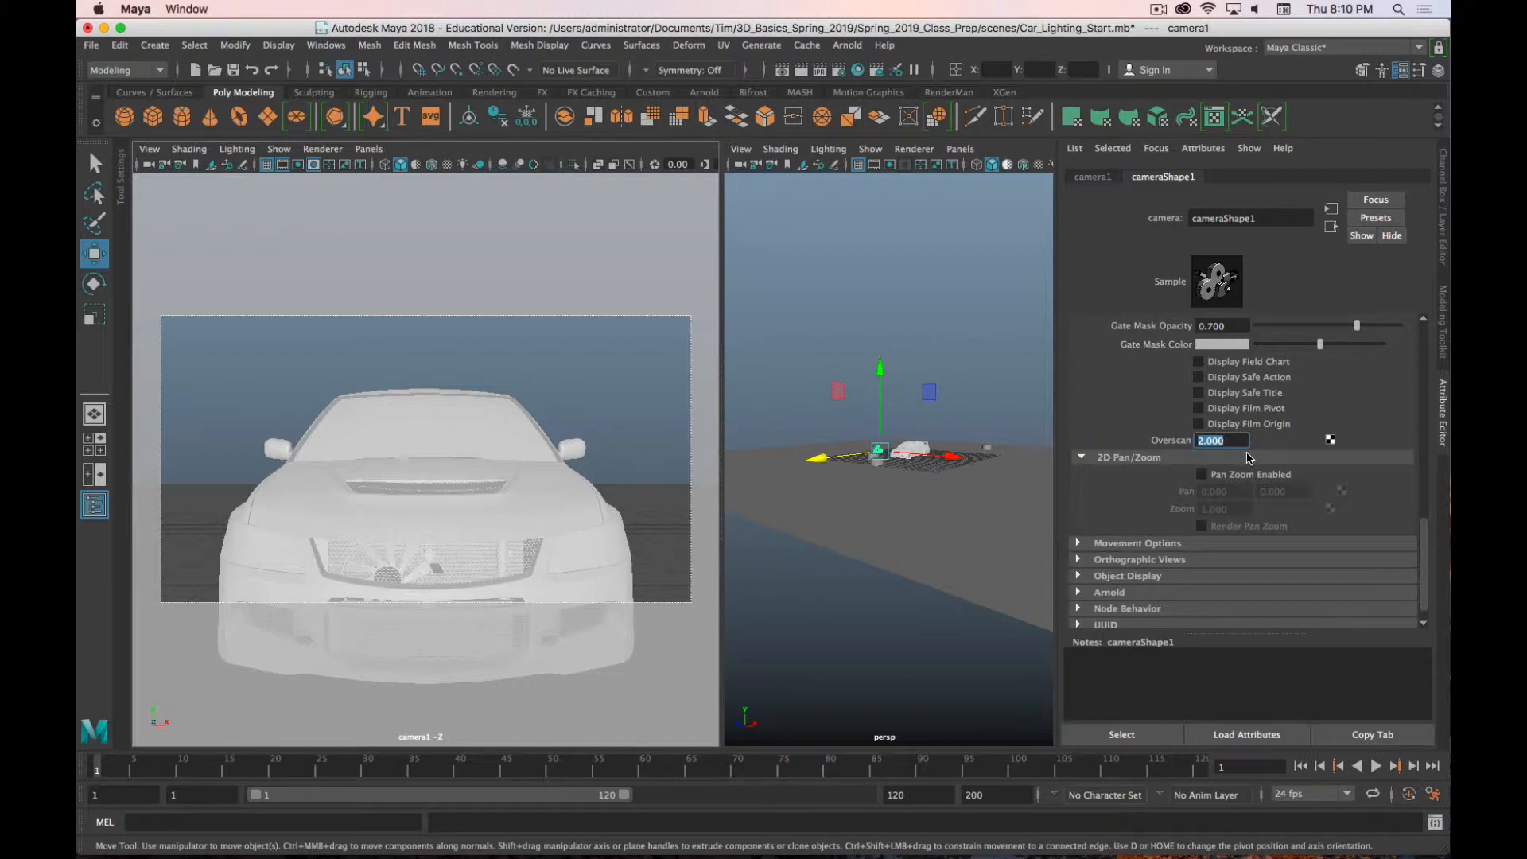
Step: Turn on depth of field for camera1
scroll(901, 566, up, 5)
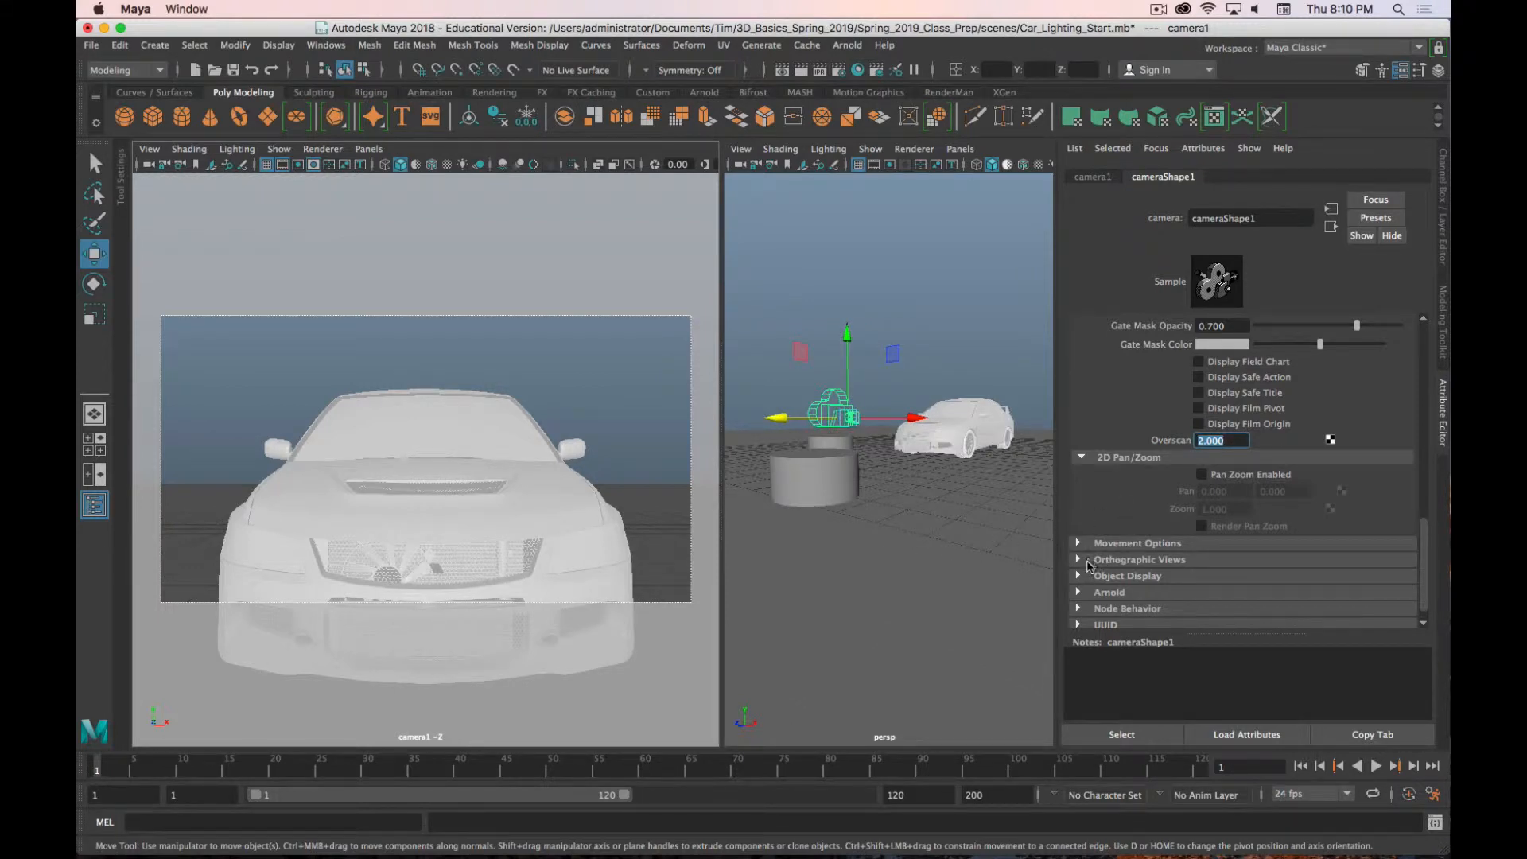
scroll(1104, 519, up, 5)
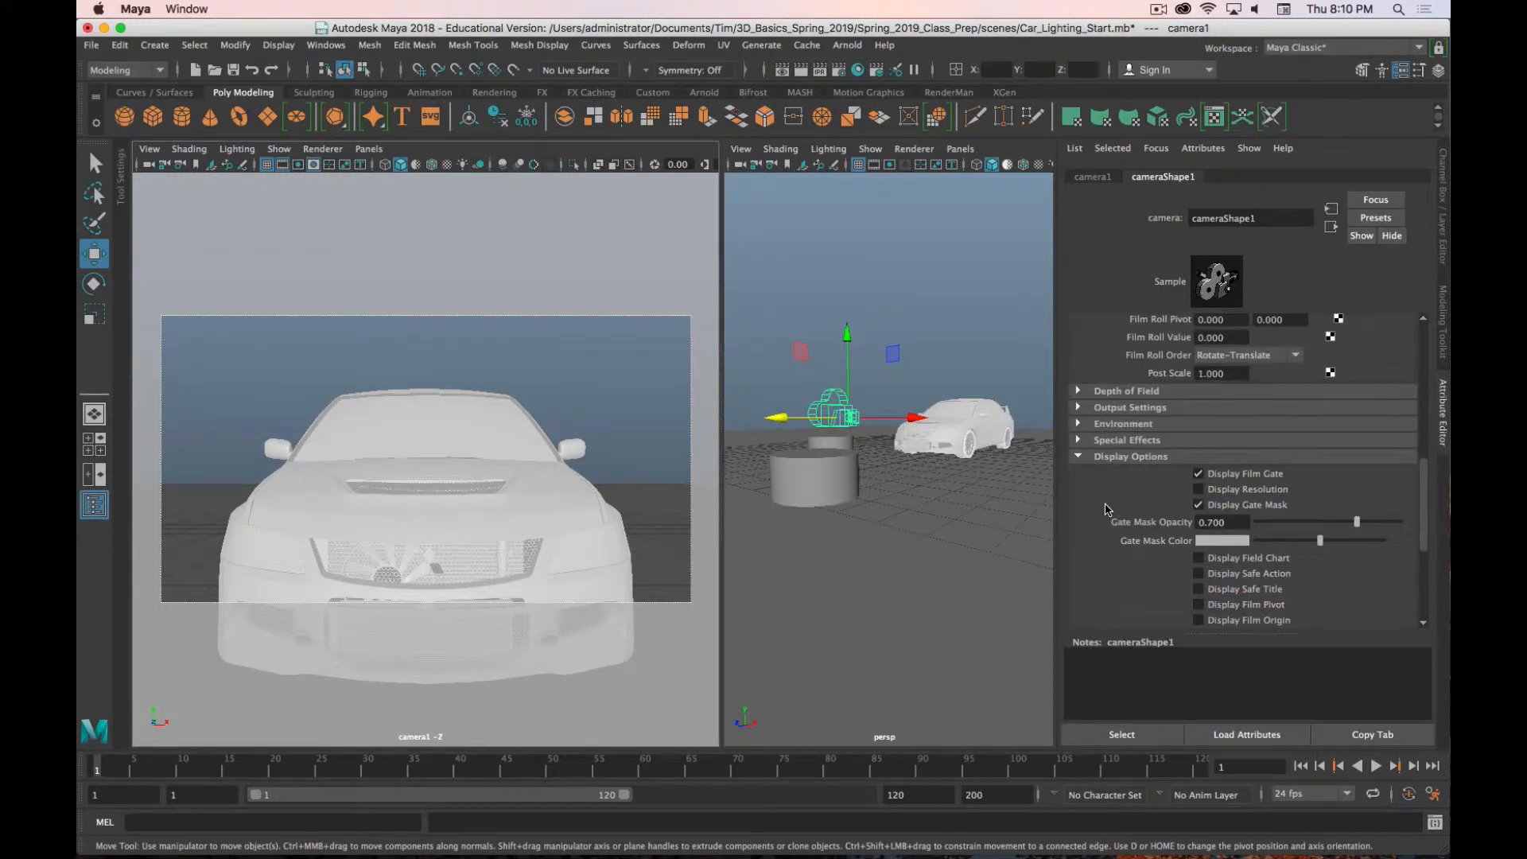
scroll(1105, 509, up, 4)
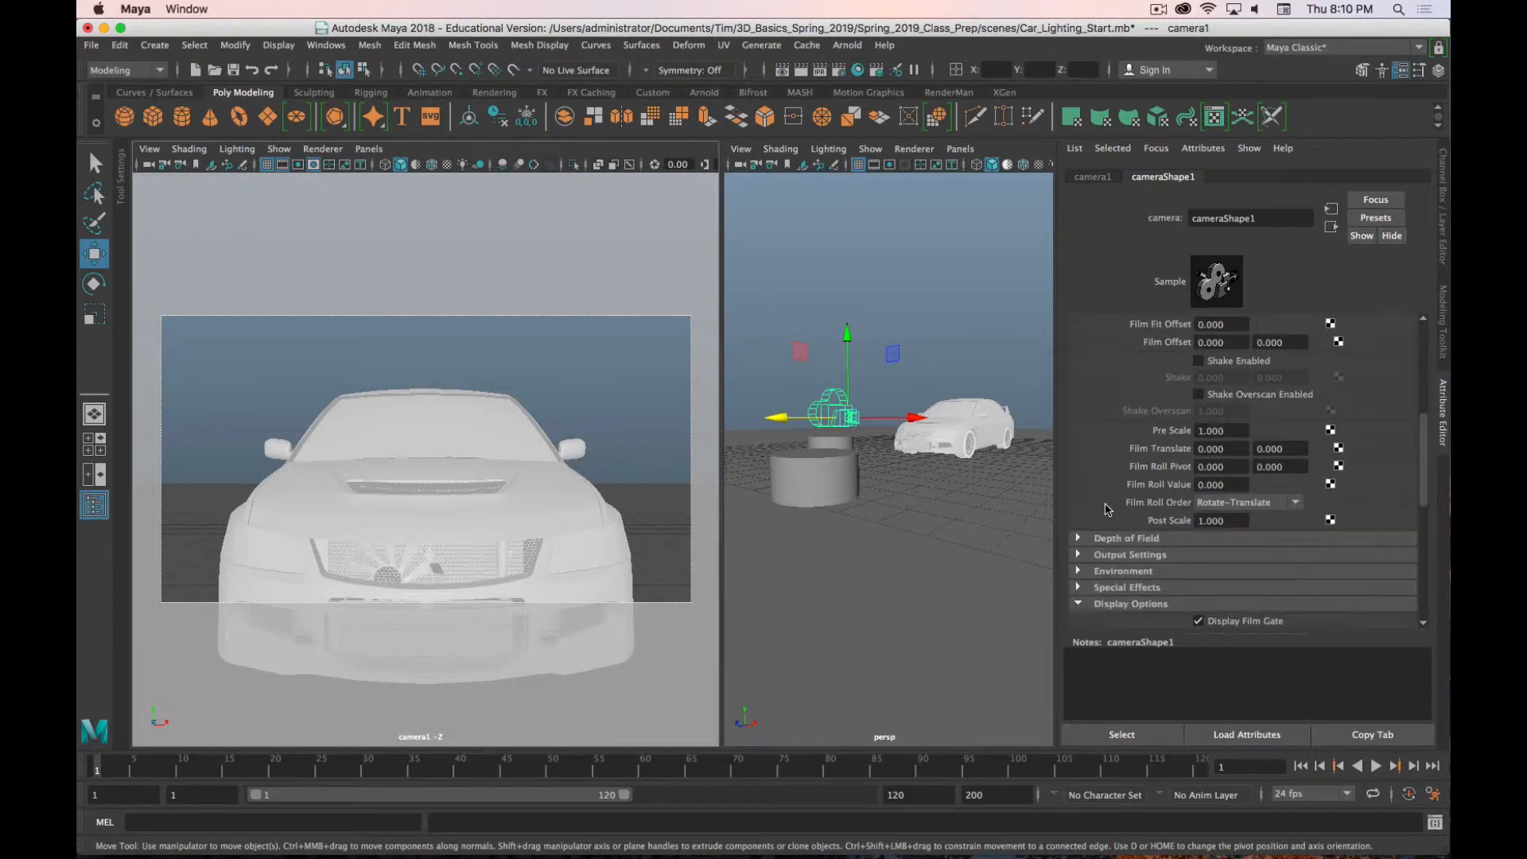
scroll(1107, 509, down, 1)
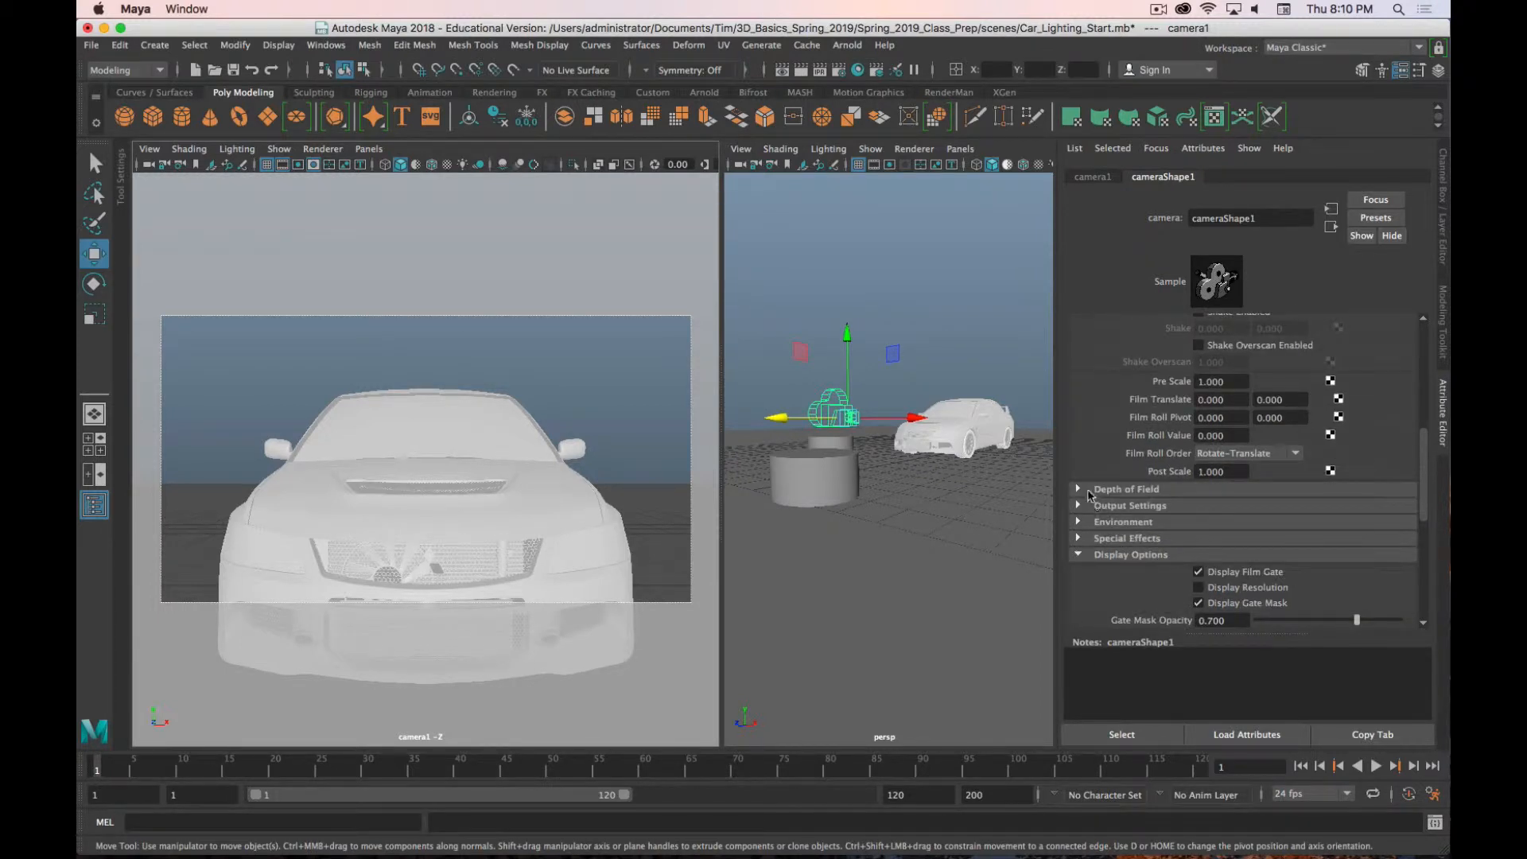
click(1079, 490)
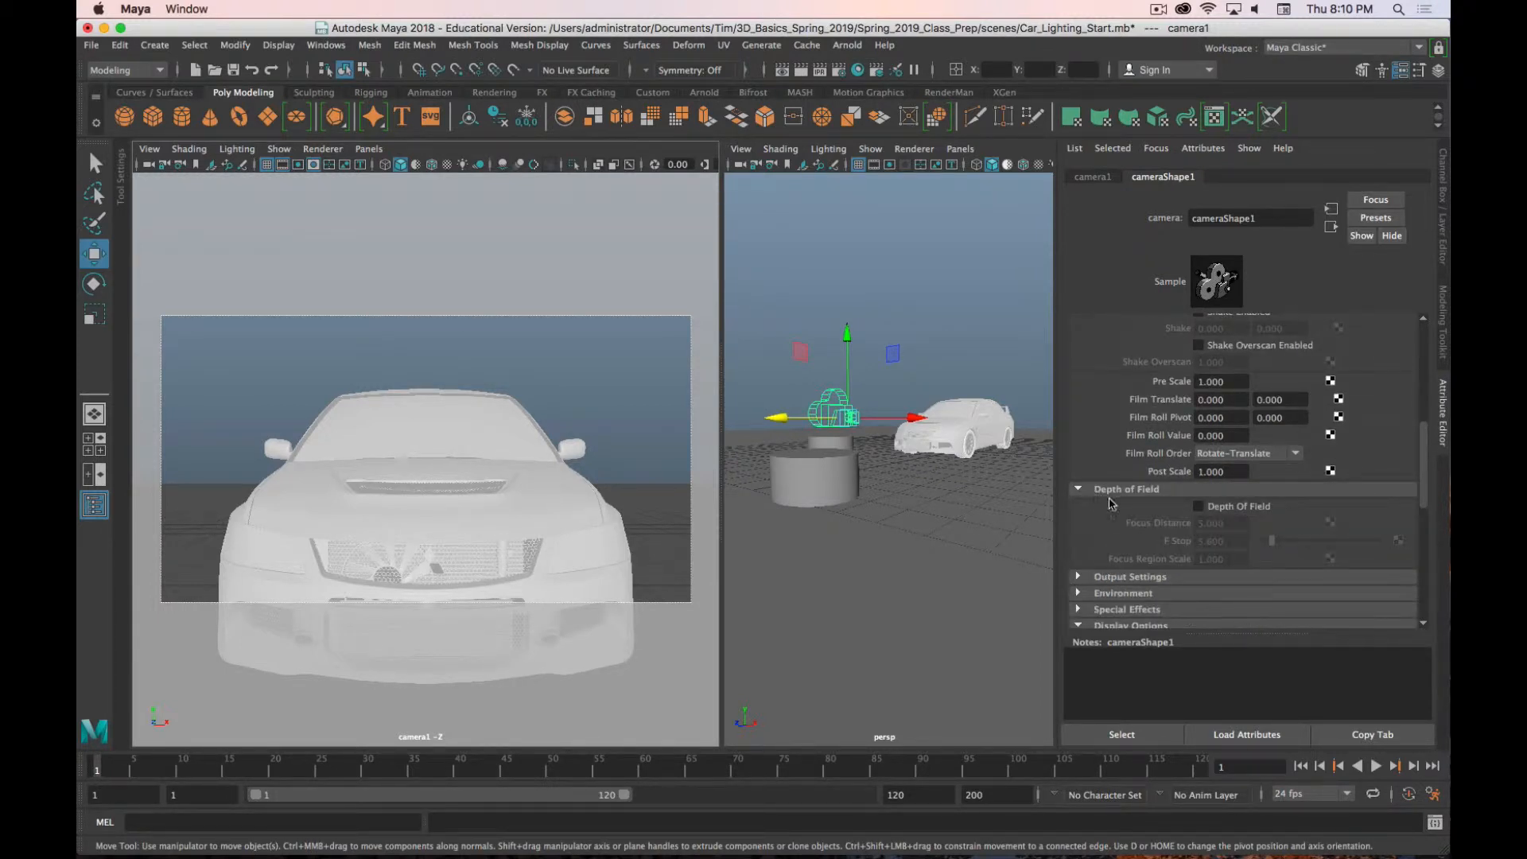
click(1198, 507)
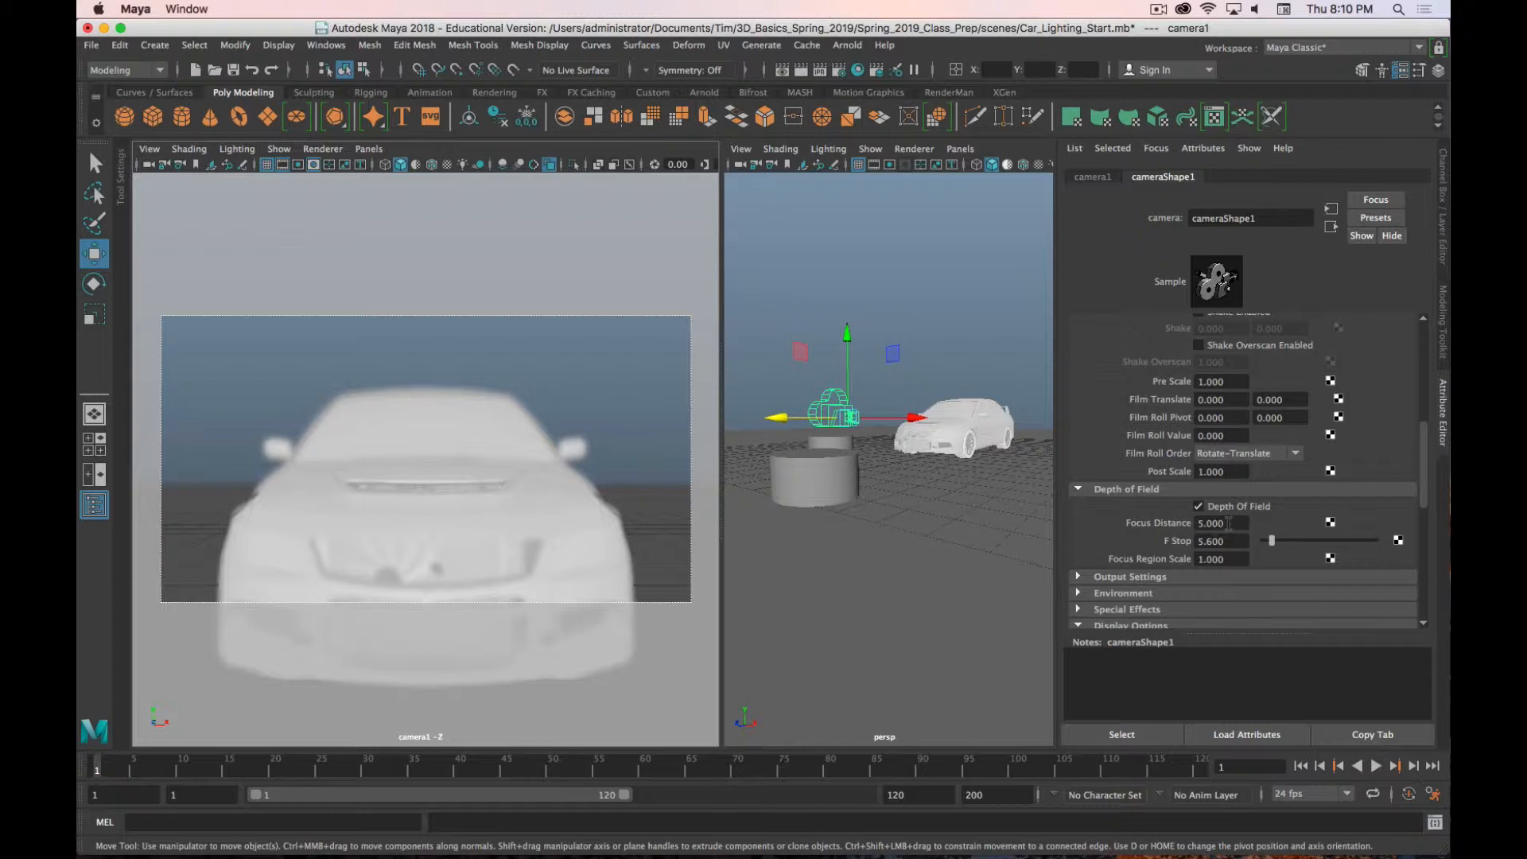
Step: Set camera1's depth of field focus distance to 8 and raise its F Stop to 64
drag(1229, 523, 1058, 521)
text(8)
key(Return)
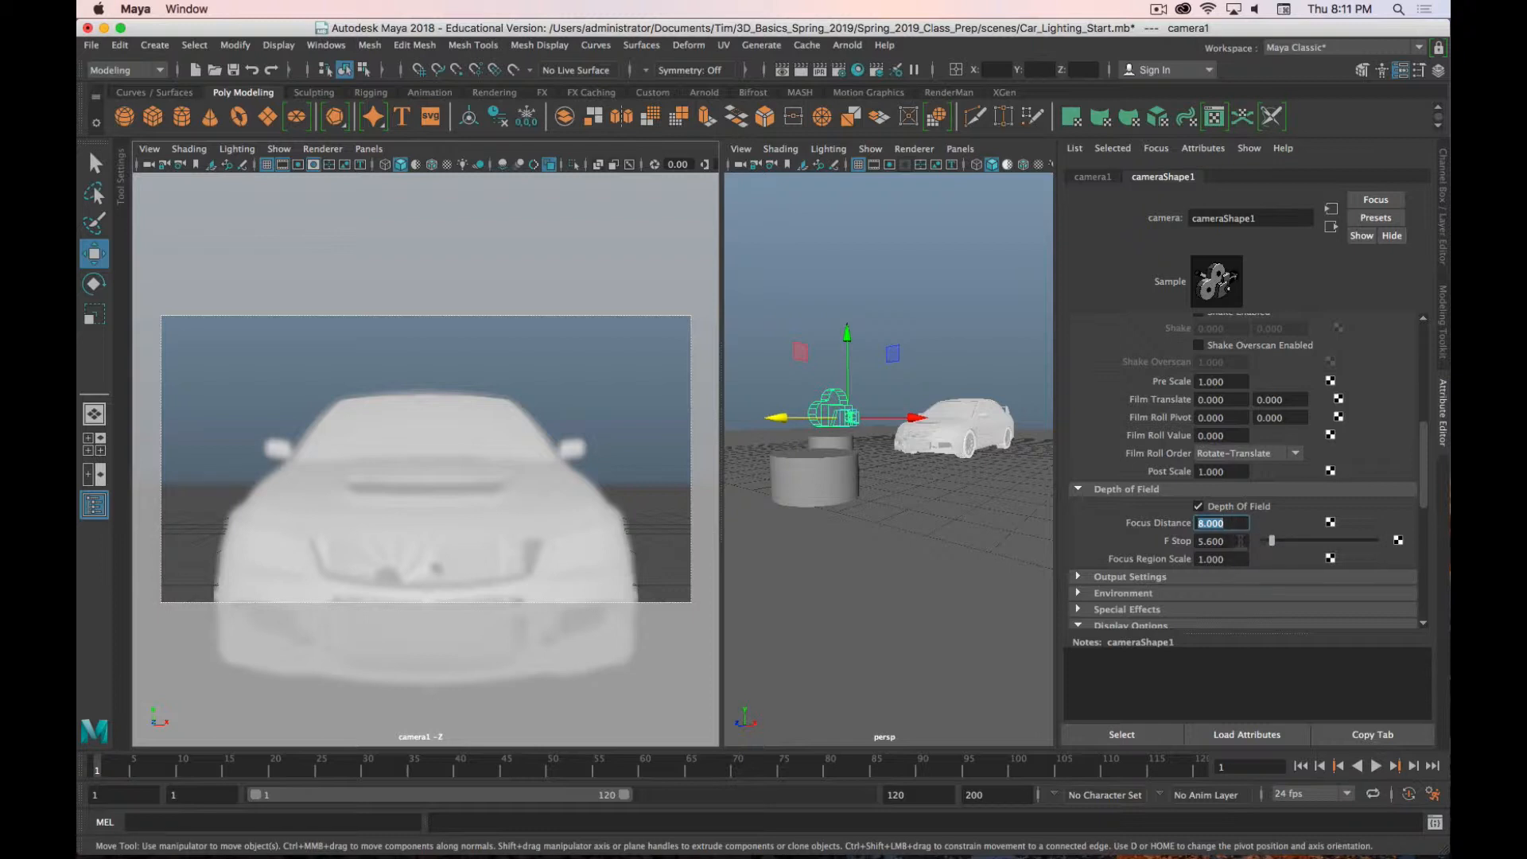
drag(1272, 541, 1384, 542)
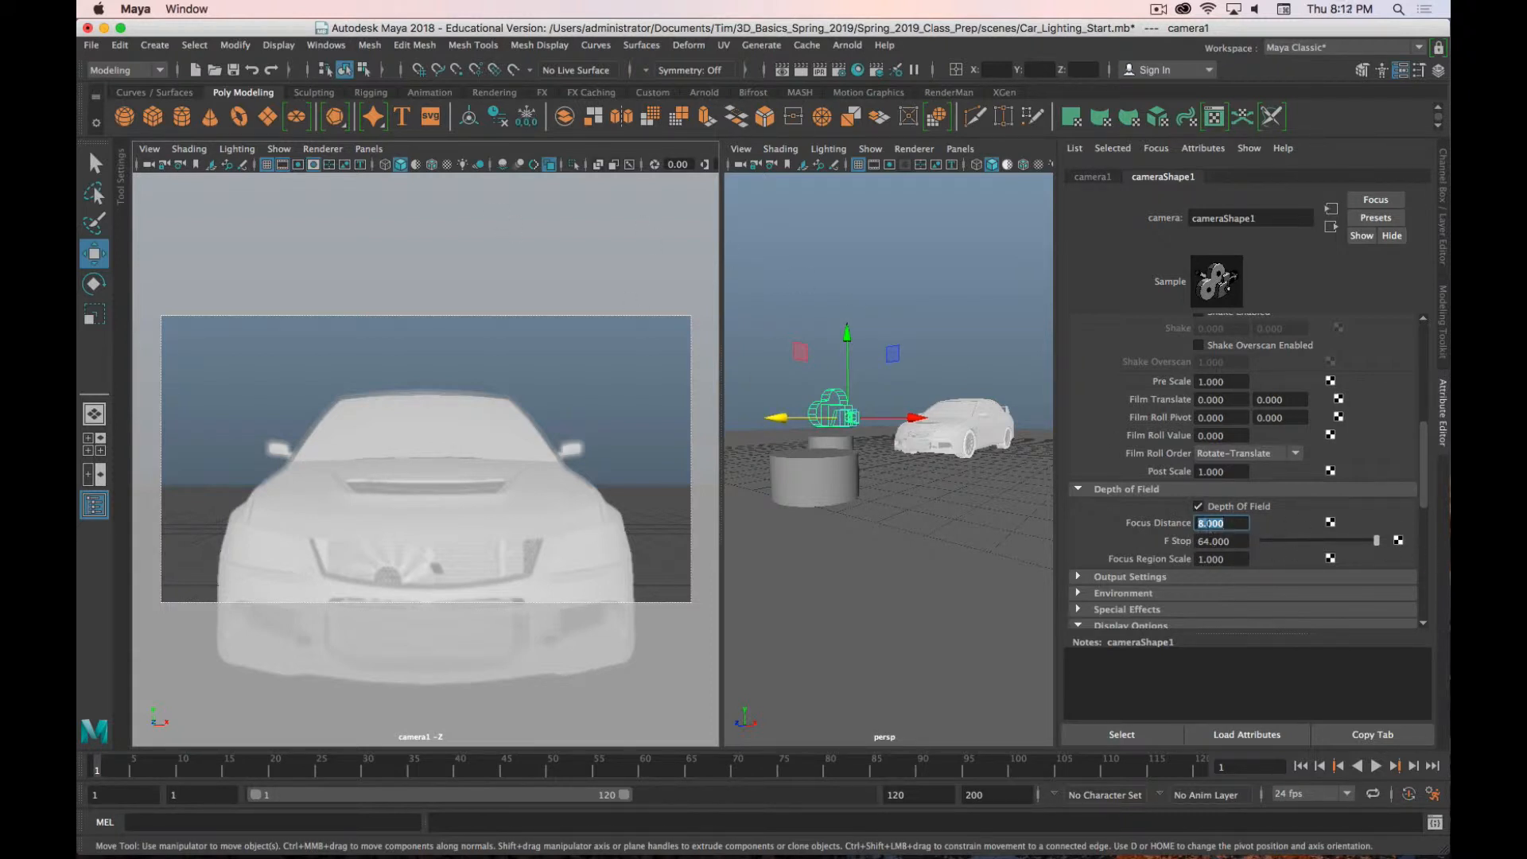
Step: Turn on the Object Details heads-up display to show the distance from camera in the viewports
click(271, 48)
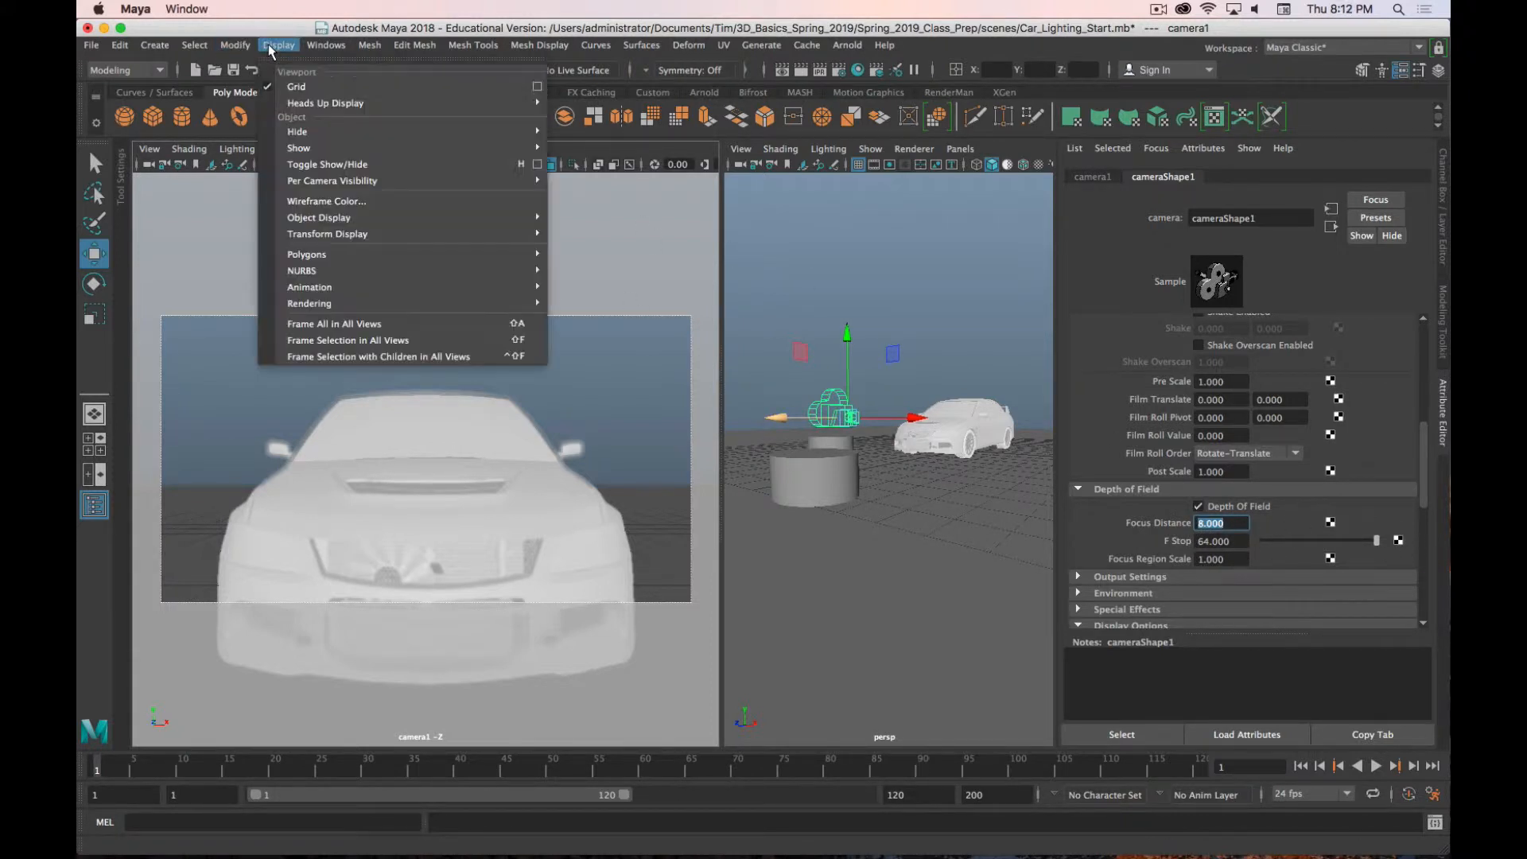
mouse_move(423, 235)
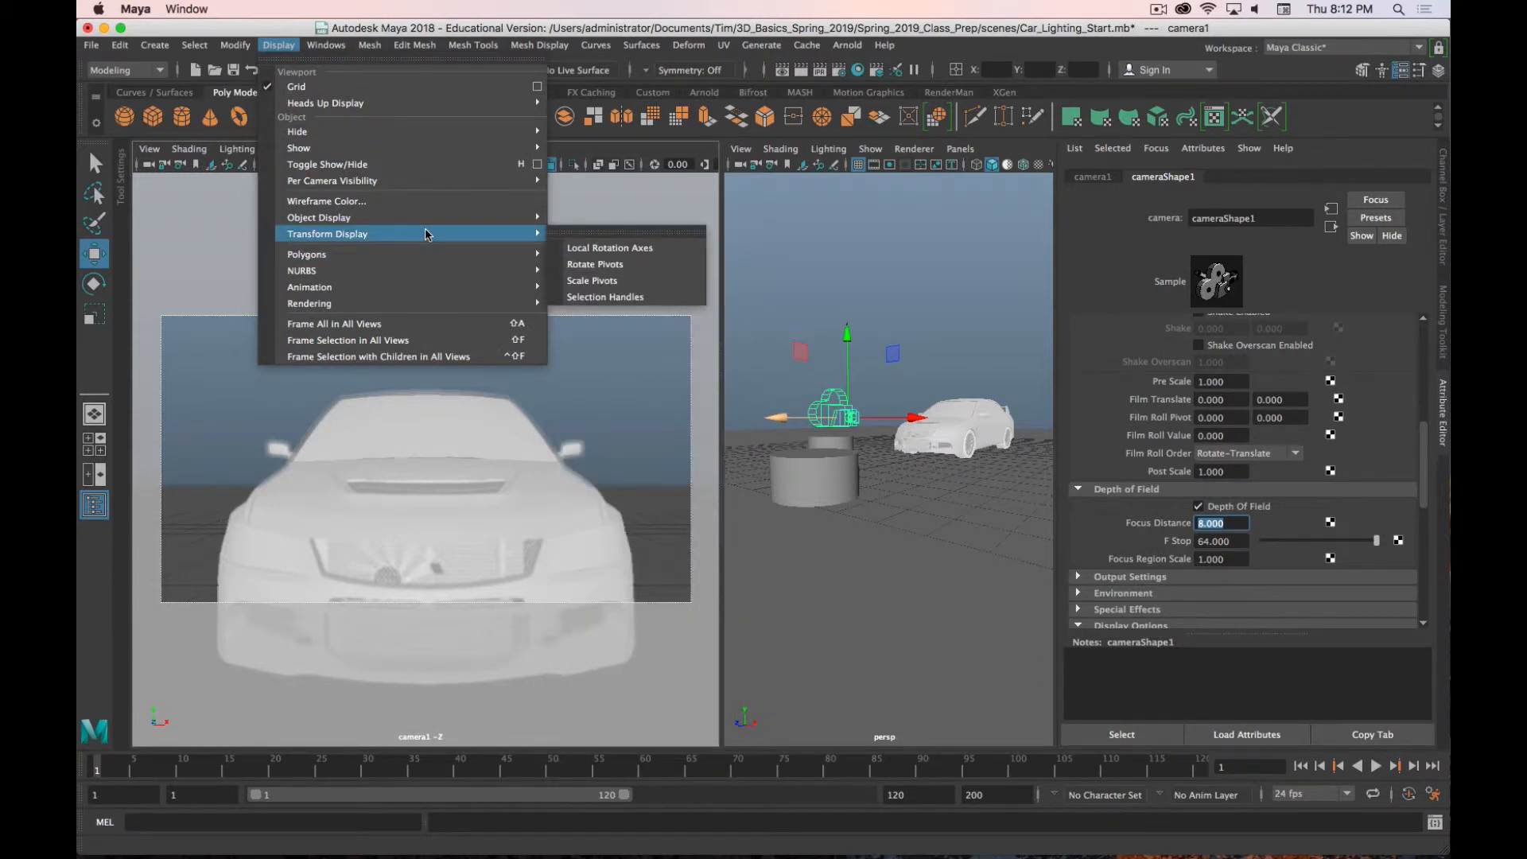
mouse_move(326, 45)
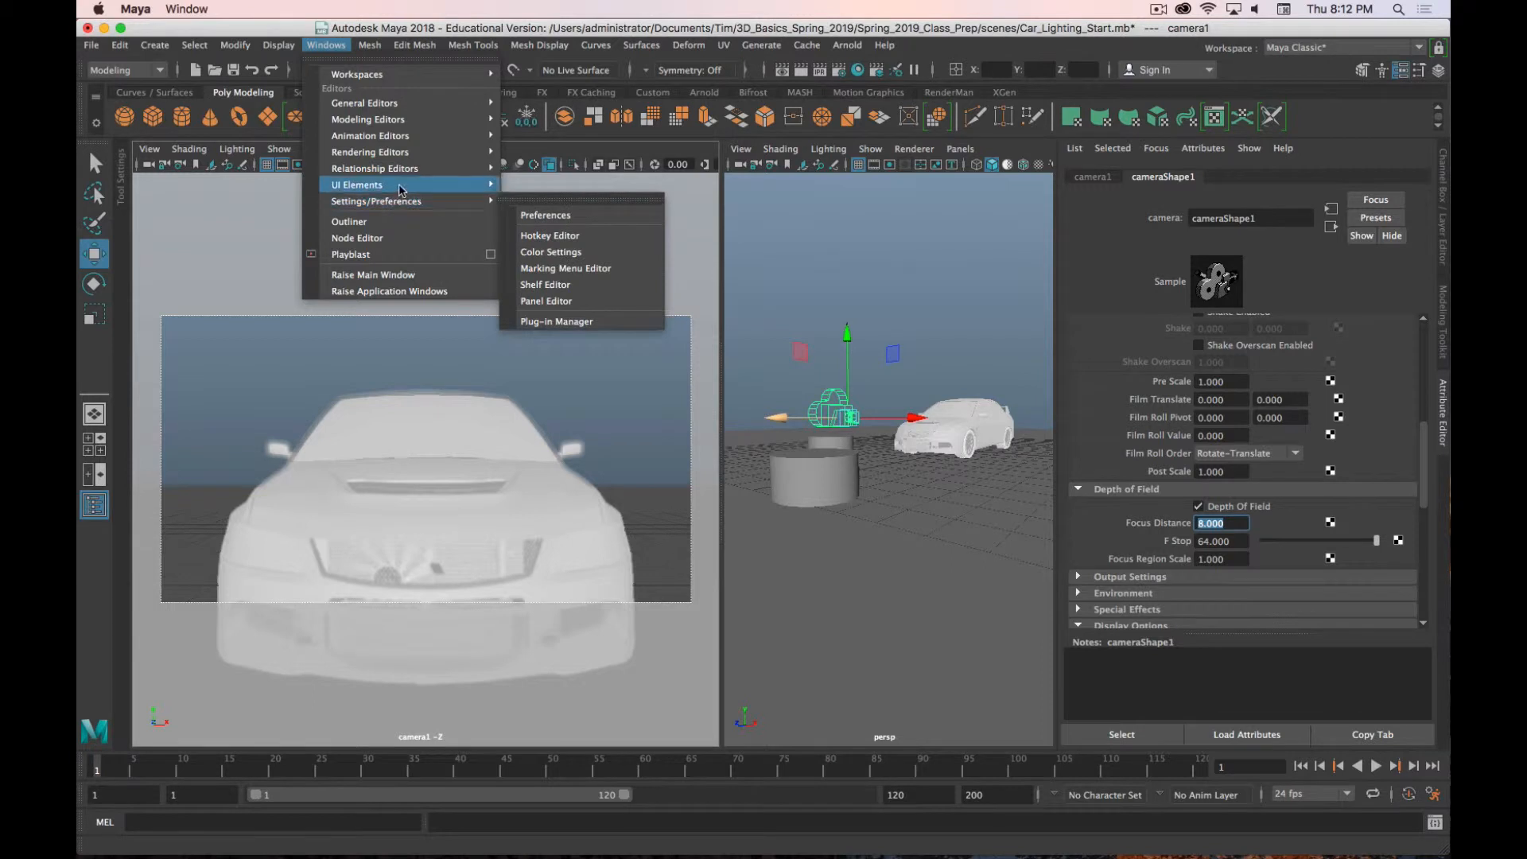
mouse_move(401, 190)
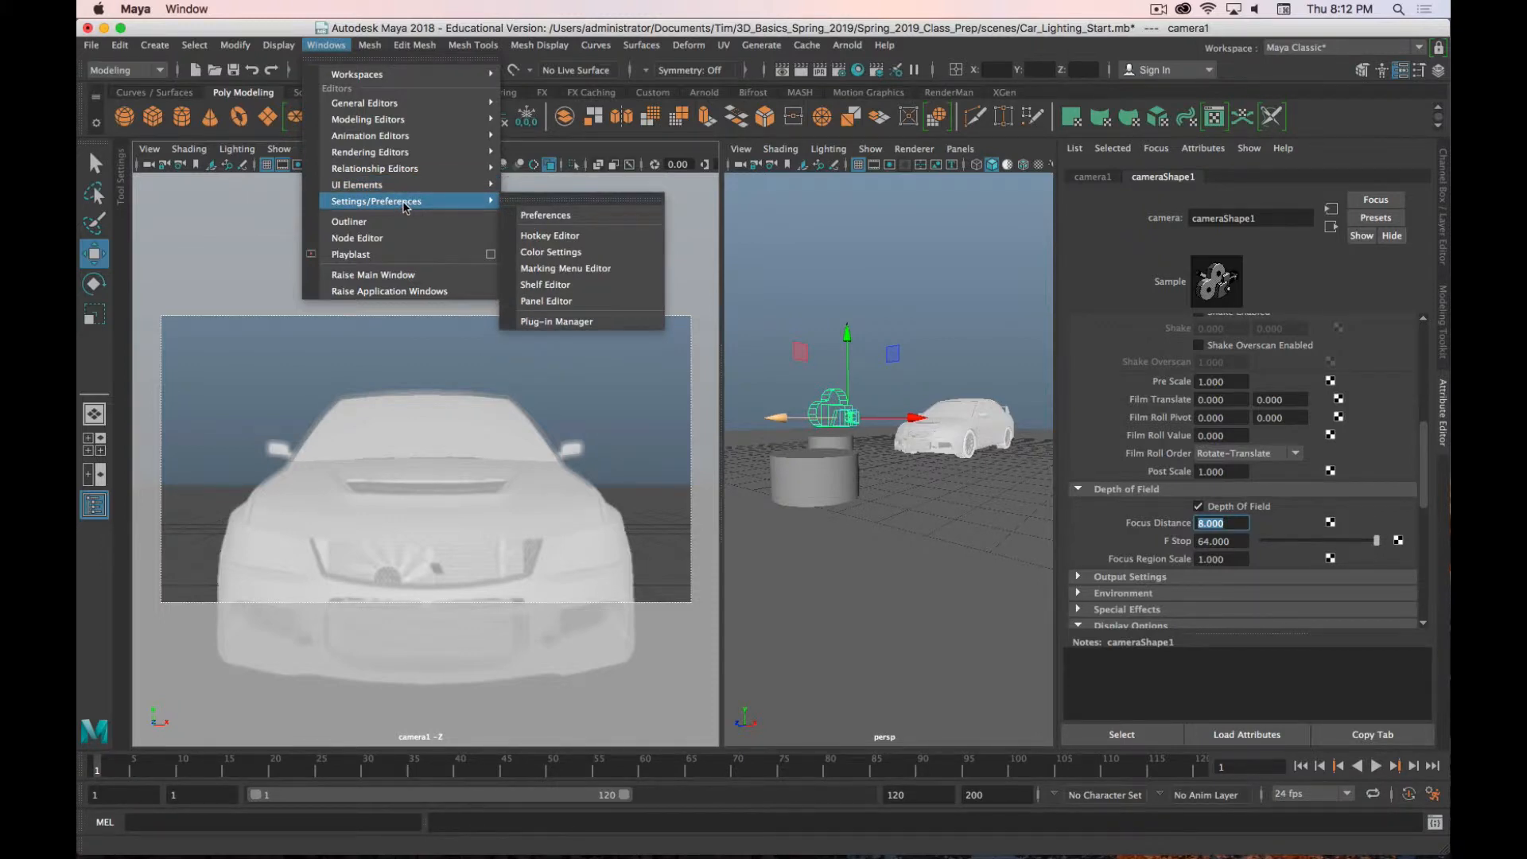
key(super+period)
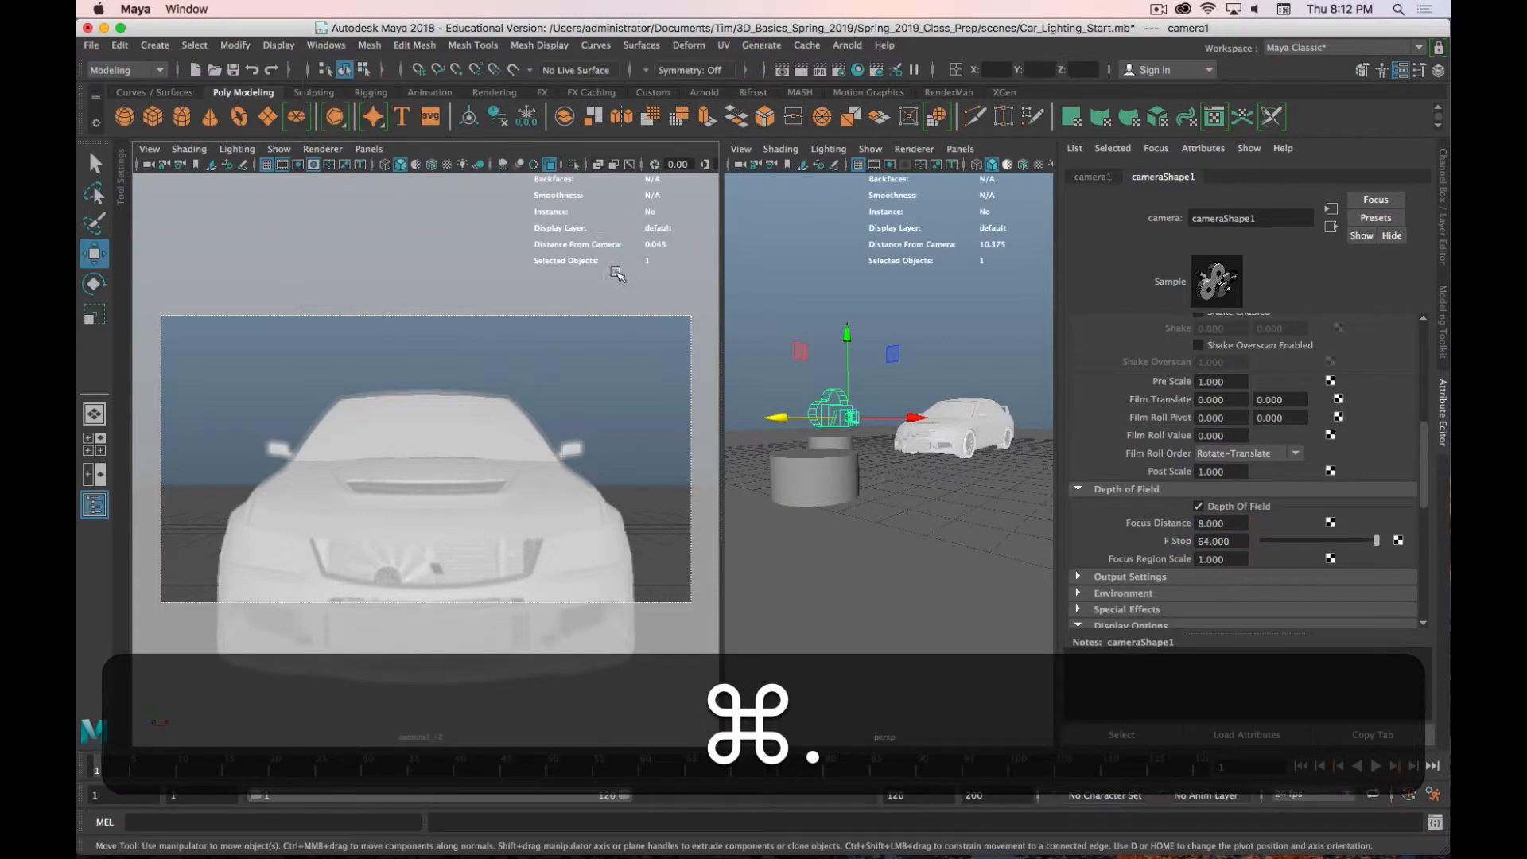
click(278, 45)
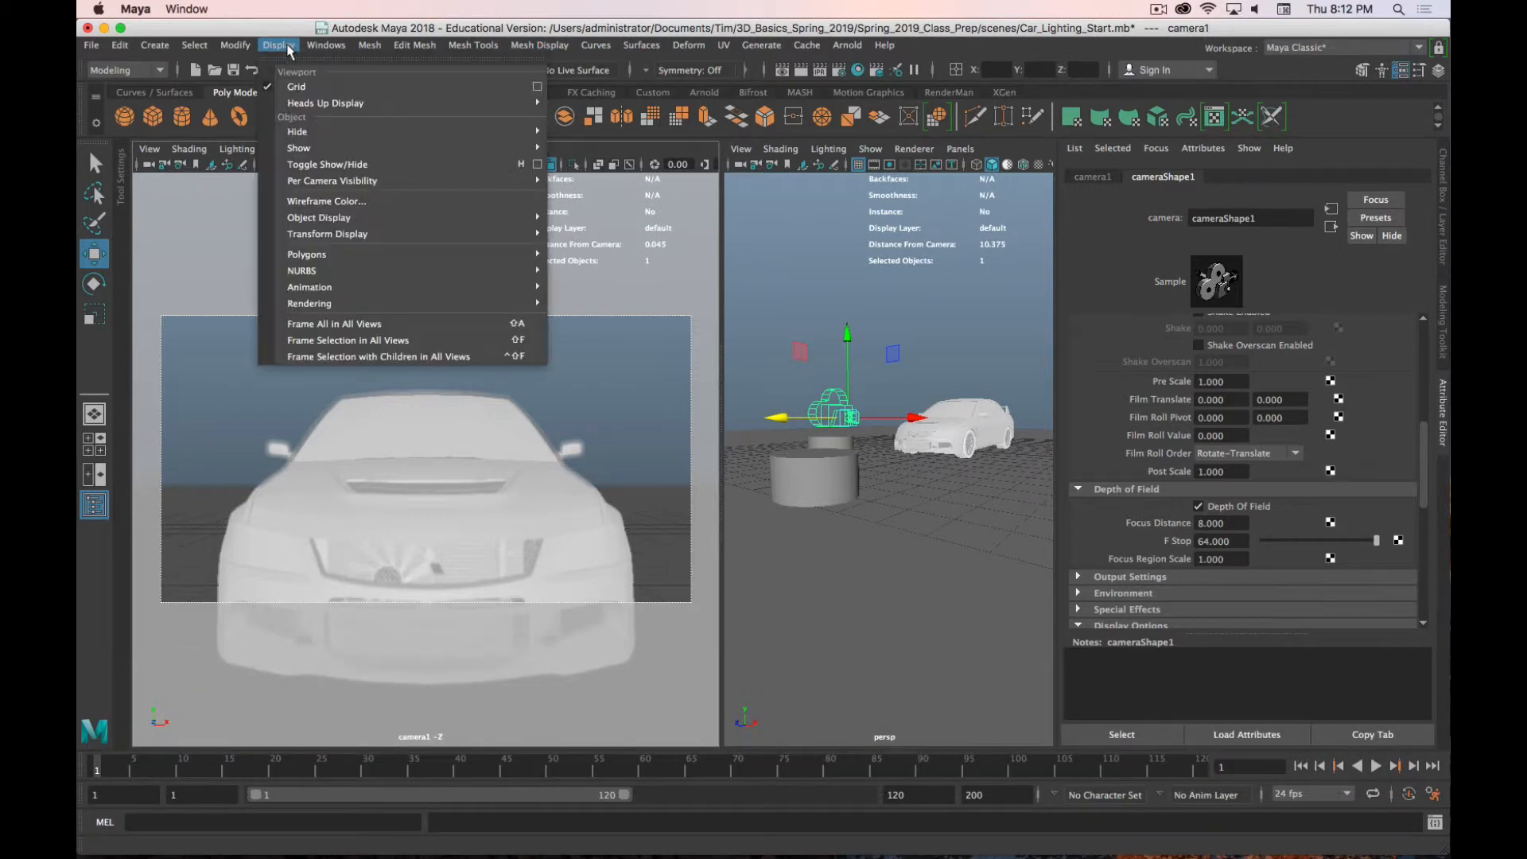
mouse_move(334, 102)
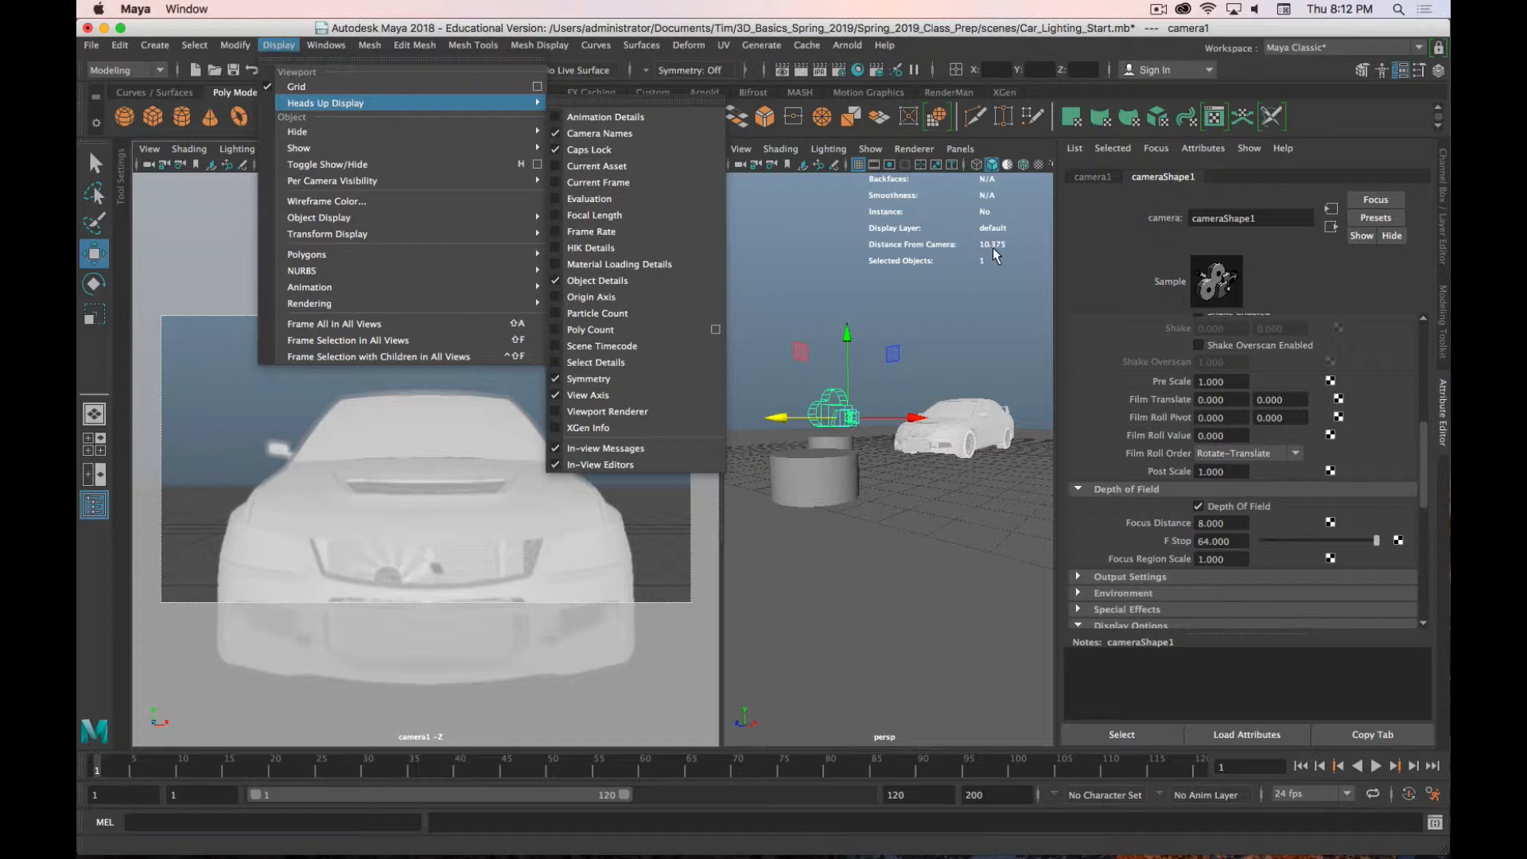
click(275, 48)
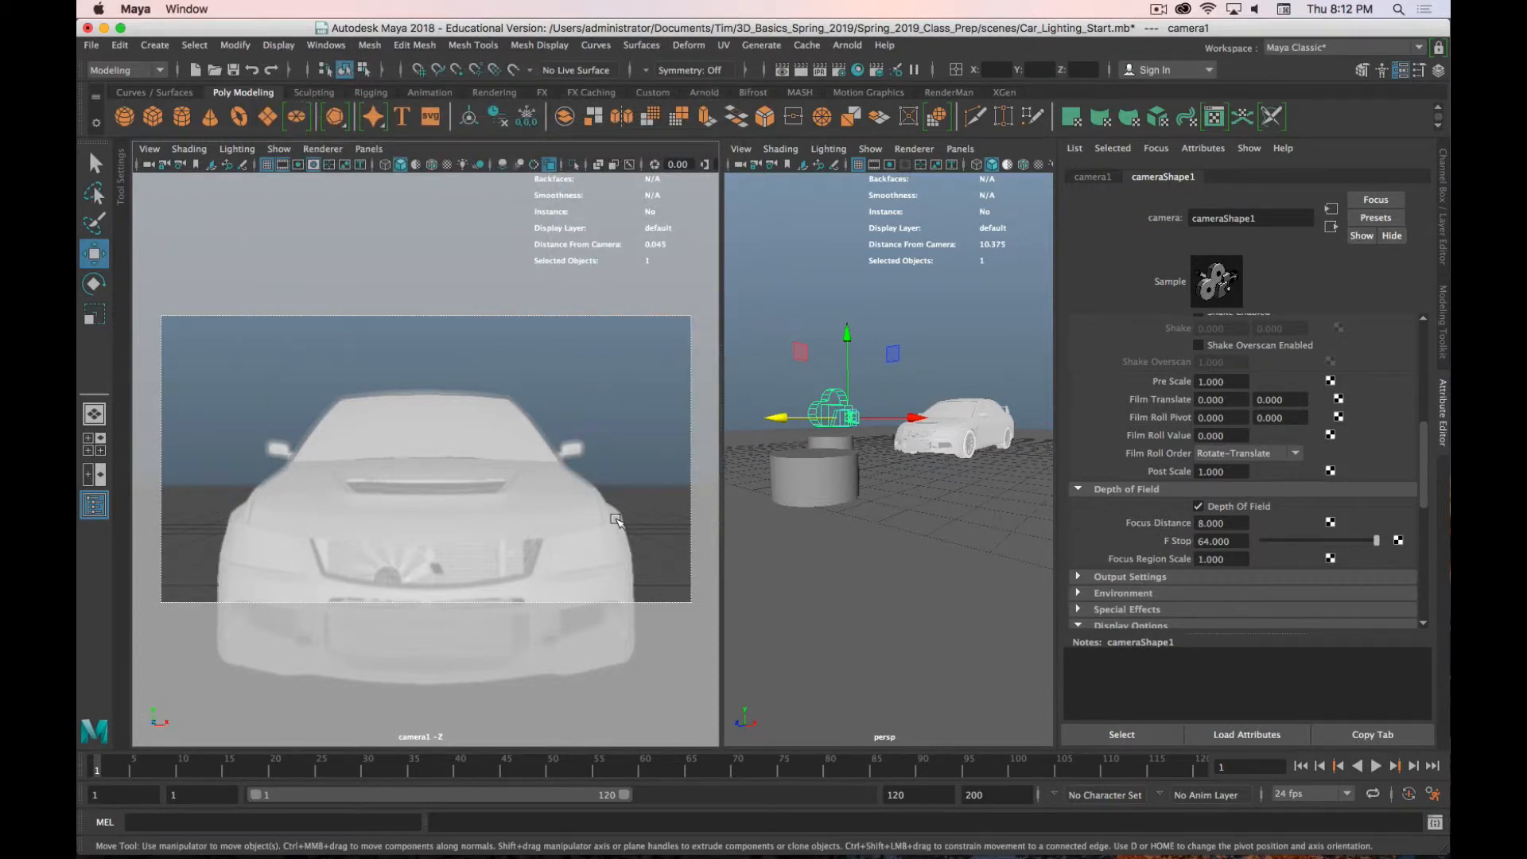
Step: Move camera1 back along its viewing axis until the car and all the cylinders fit inside its frame
drag(796, 417, 214, 453)
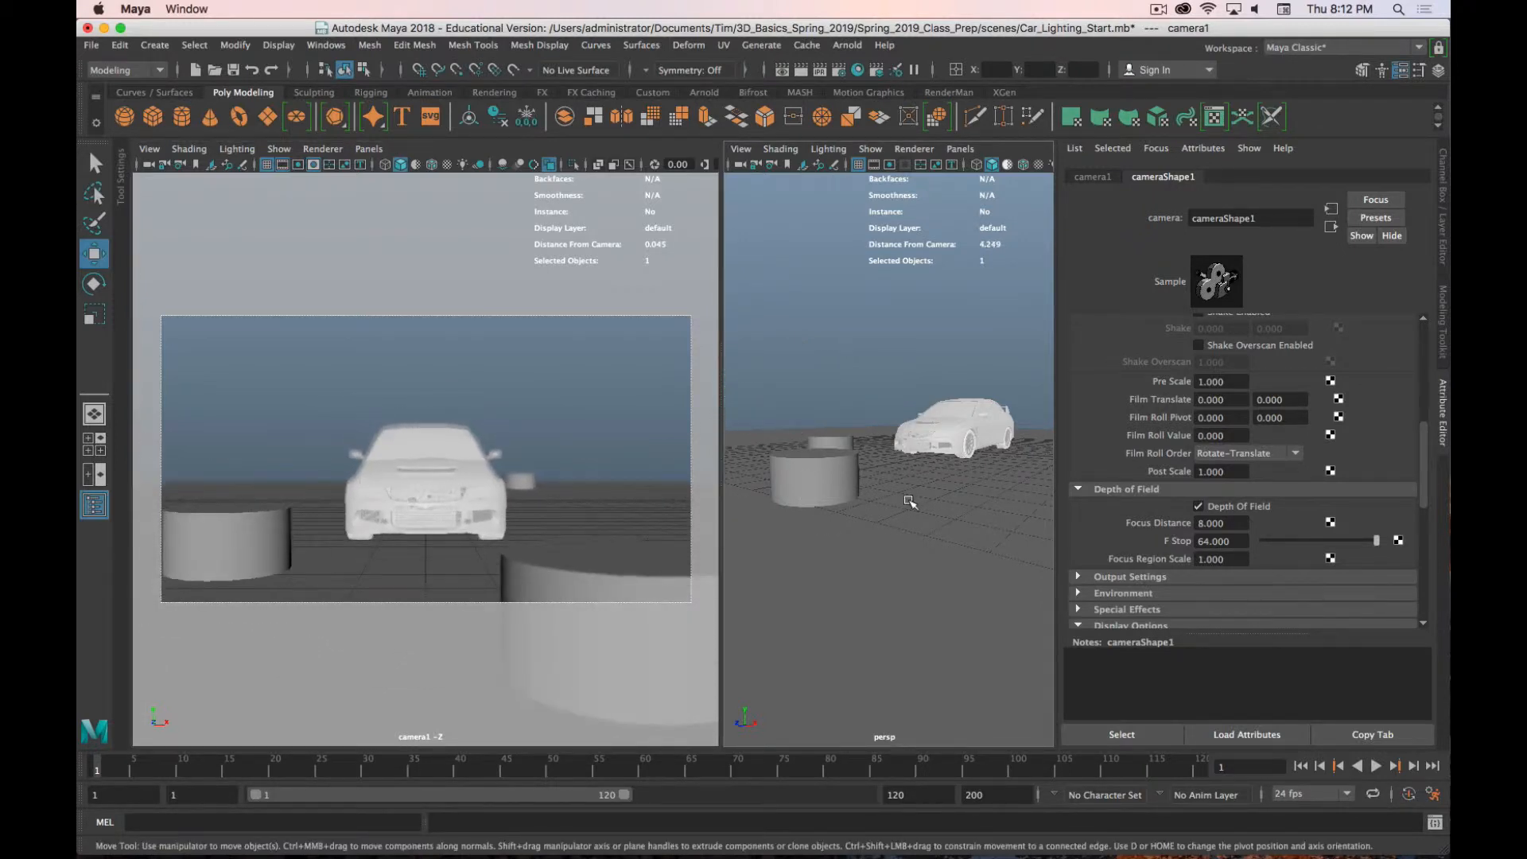
scroll(909, 500, down, 5)
alt+middle_drag(920, 483, 1034, 479)
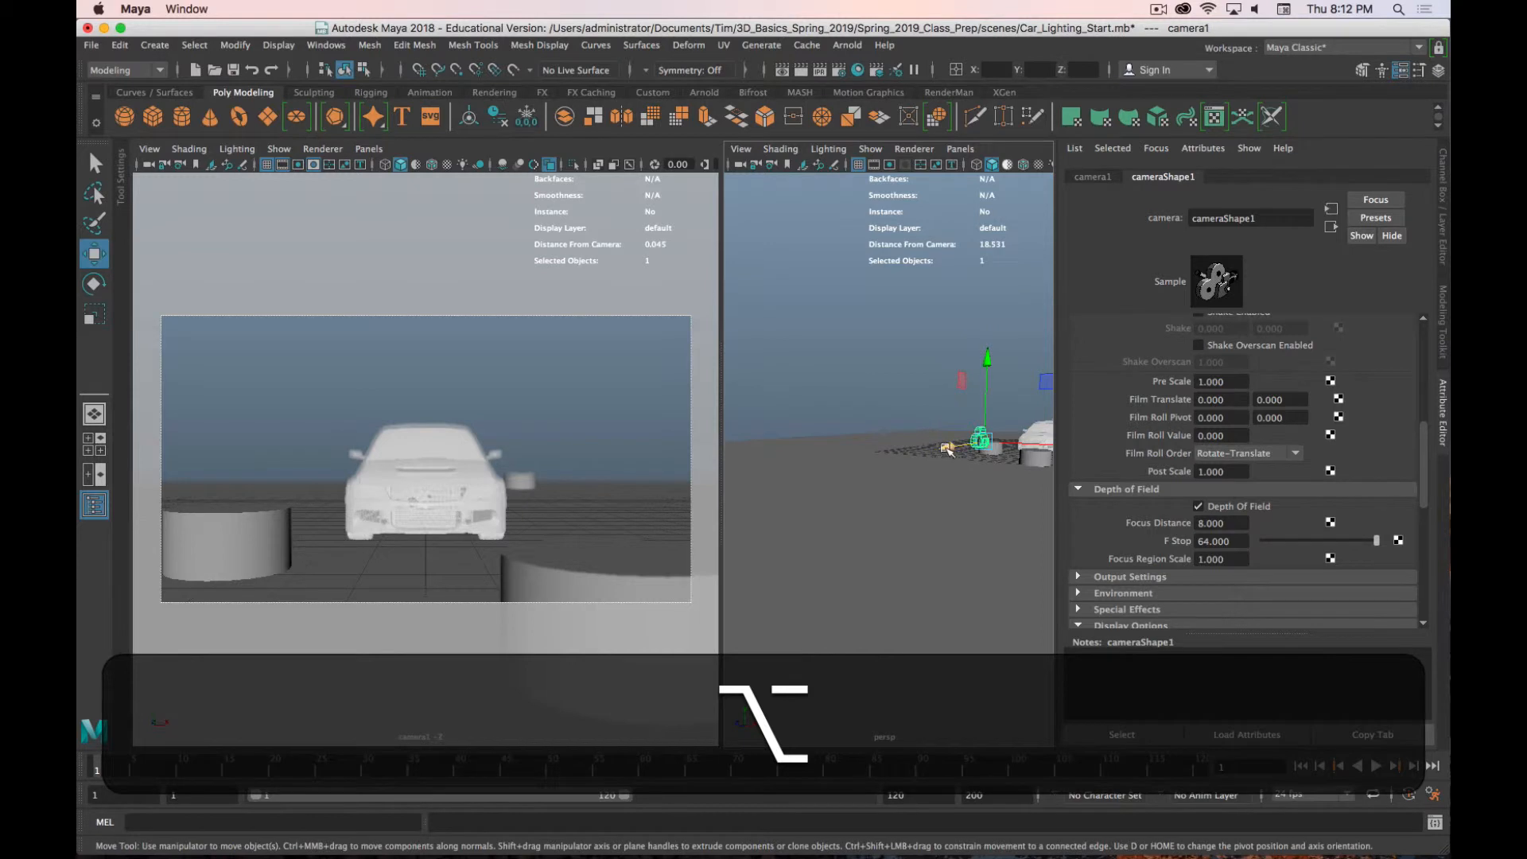
drag(941, 453, 899, 457)
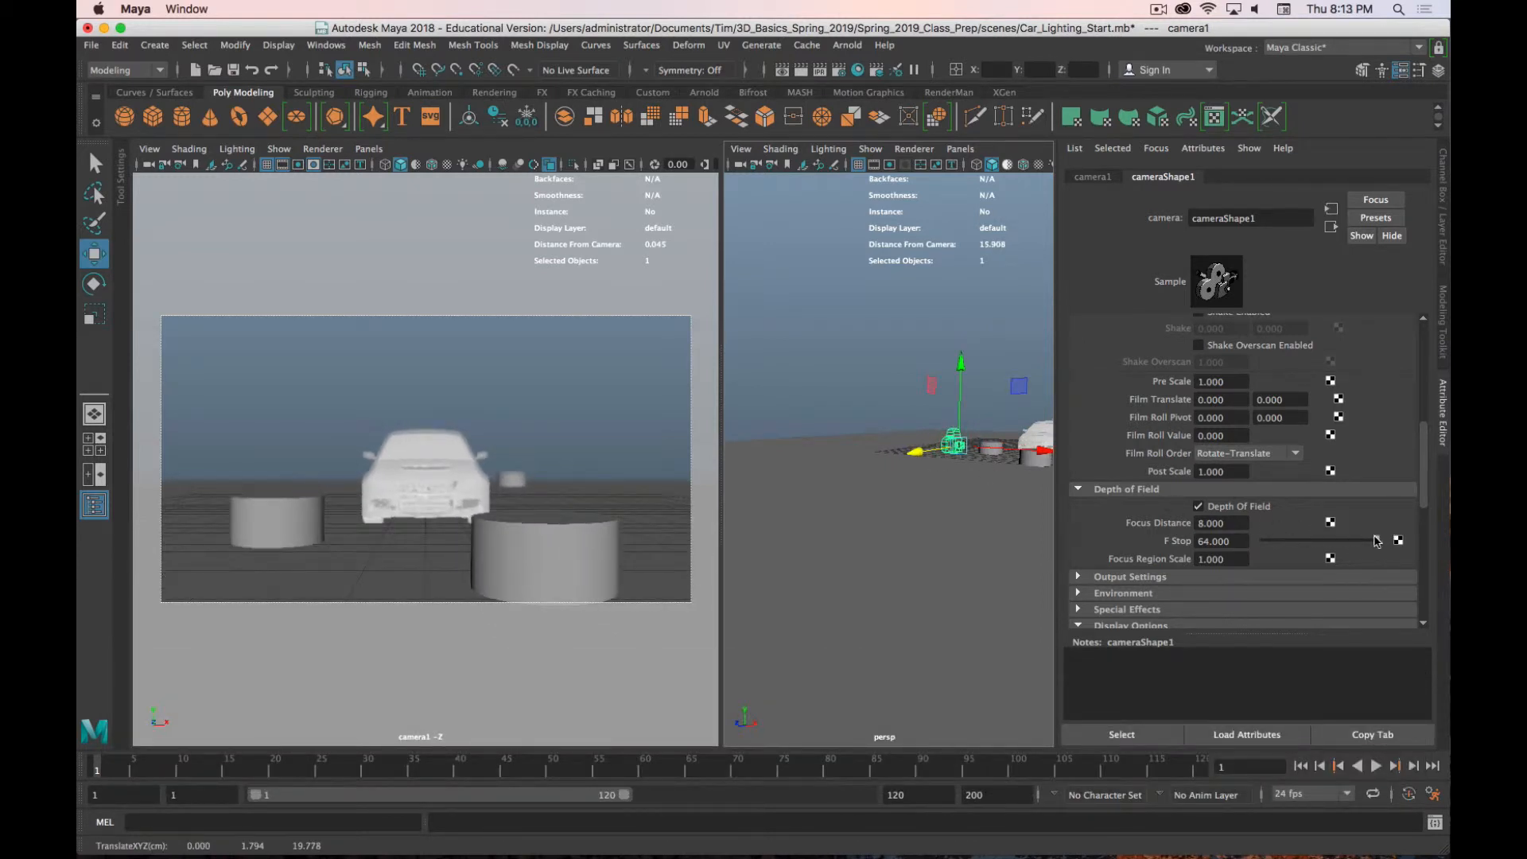
Step: Lower camera1's F Stop to blur the out-of-focus objects more, settling on a value of 16
drag(1377, 540, 1316, 549)
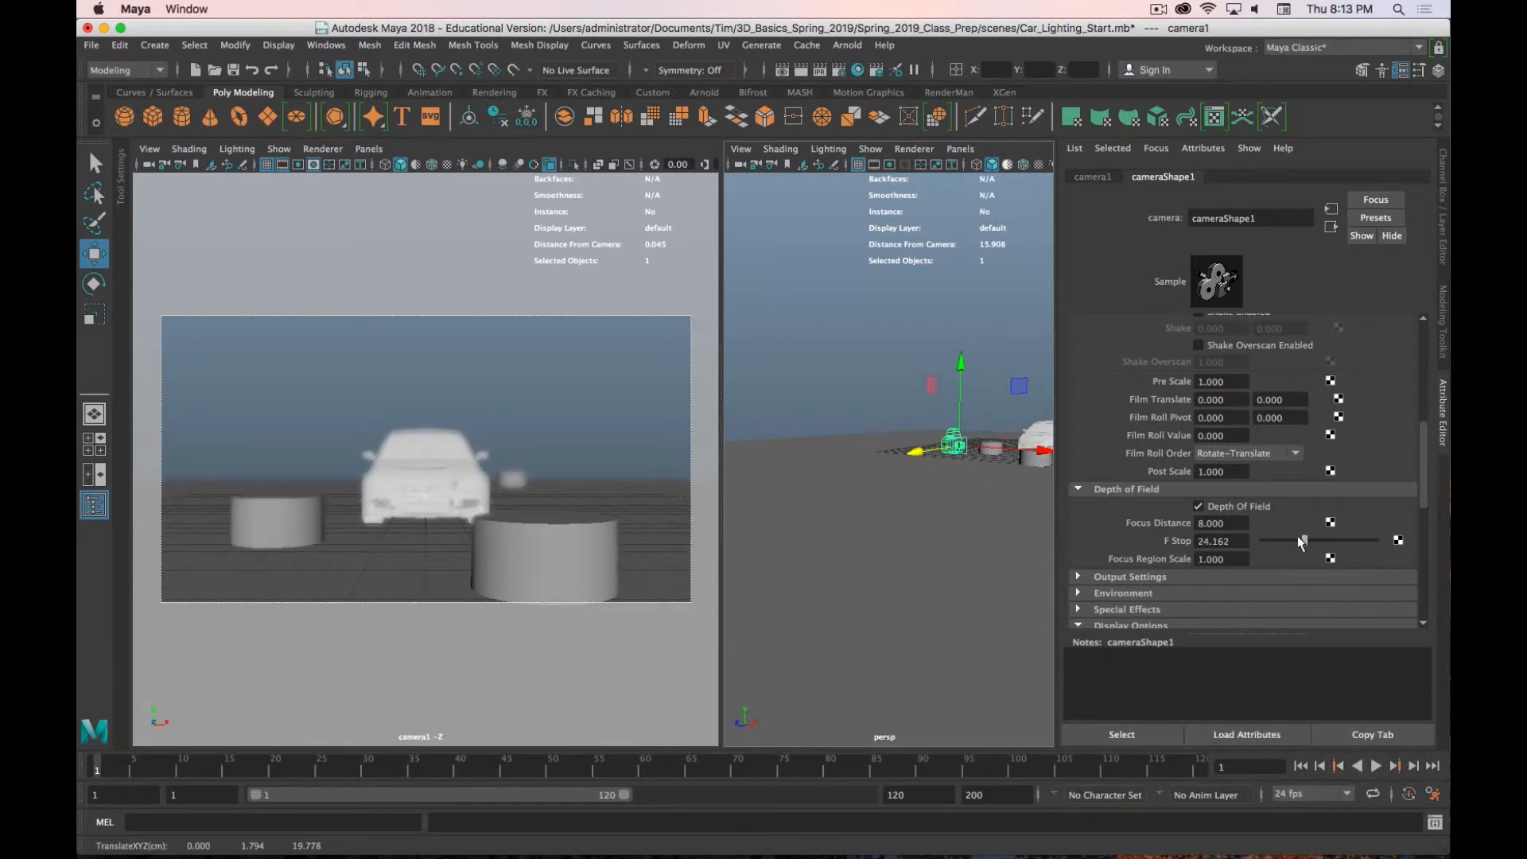
drag(1302, 536, 1286, 536)
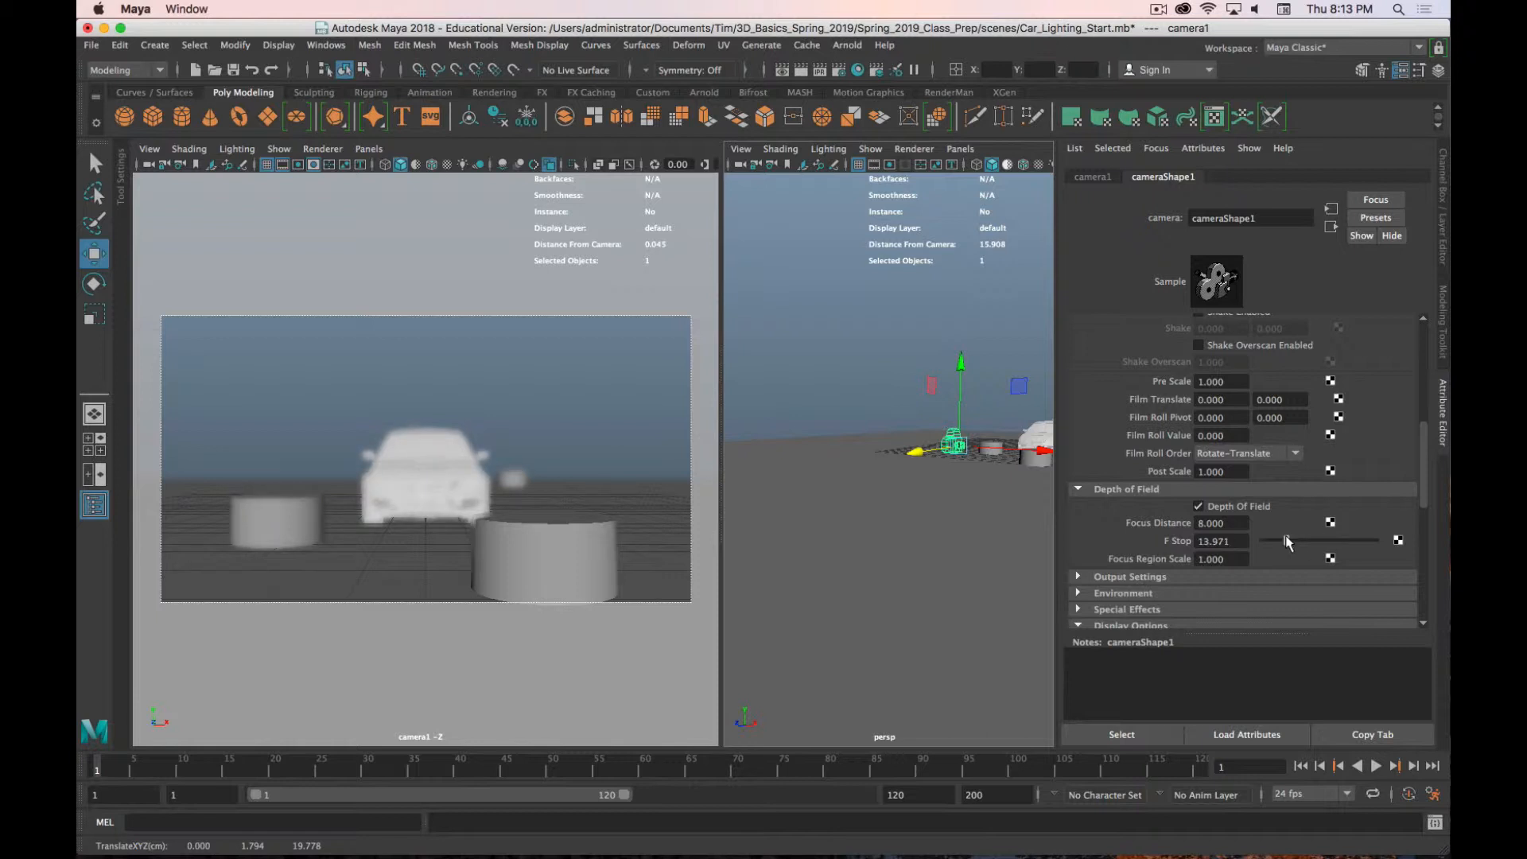
click(1222, 540)
text(16)
key(Return)
Step: Check the nearest cylinder's distance from camera and set camera1's depth of field focus distance to 8.44
click(595, 547)
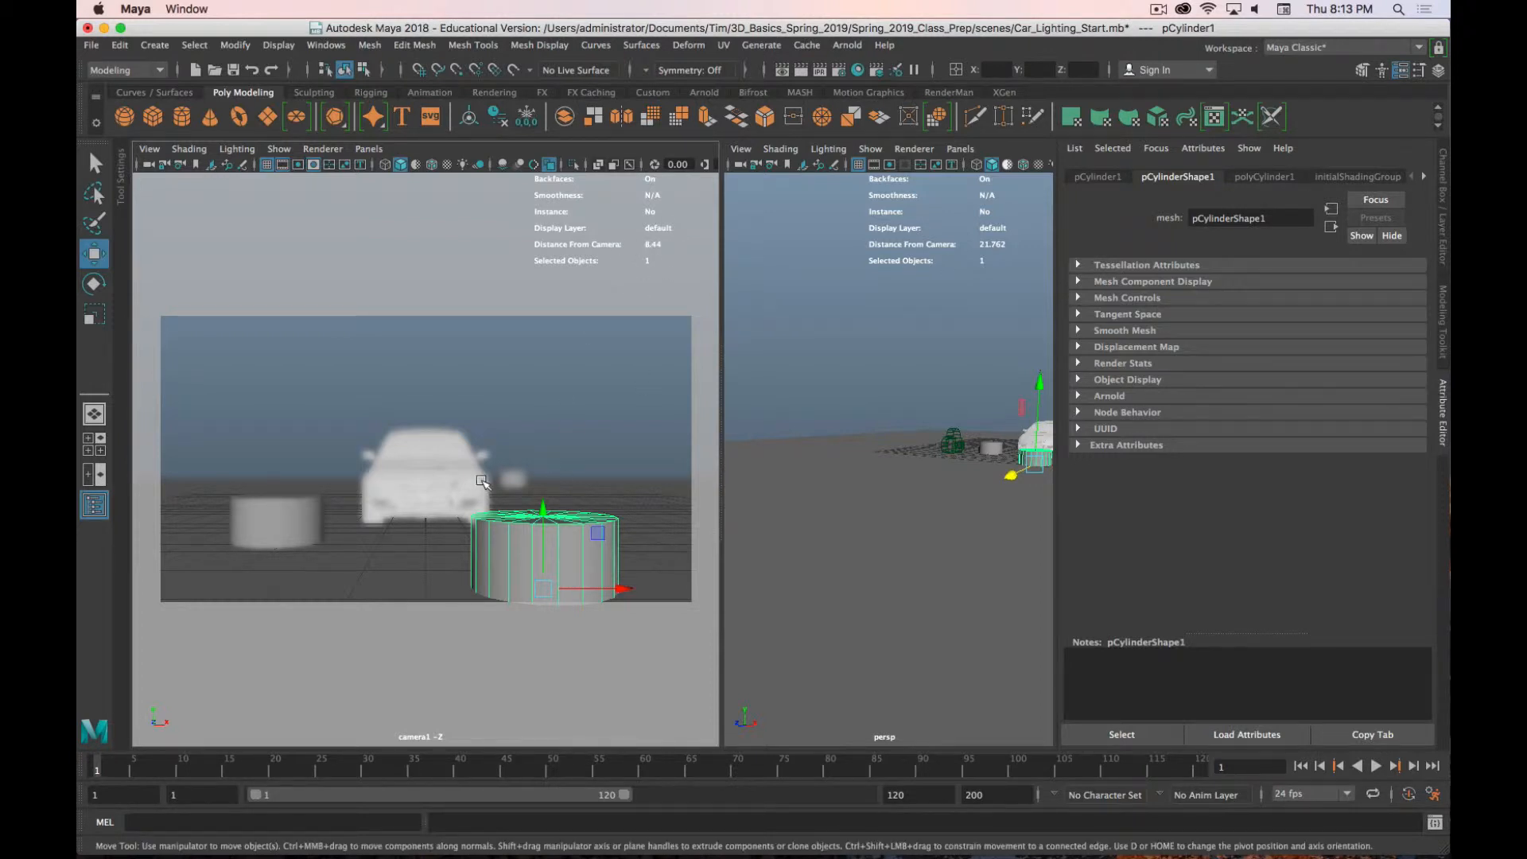
click(957, 444)
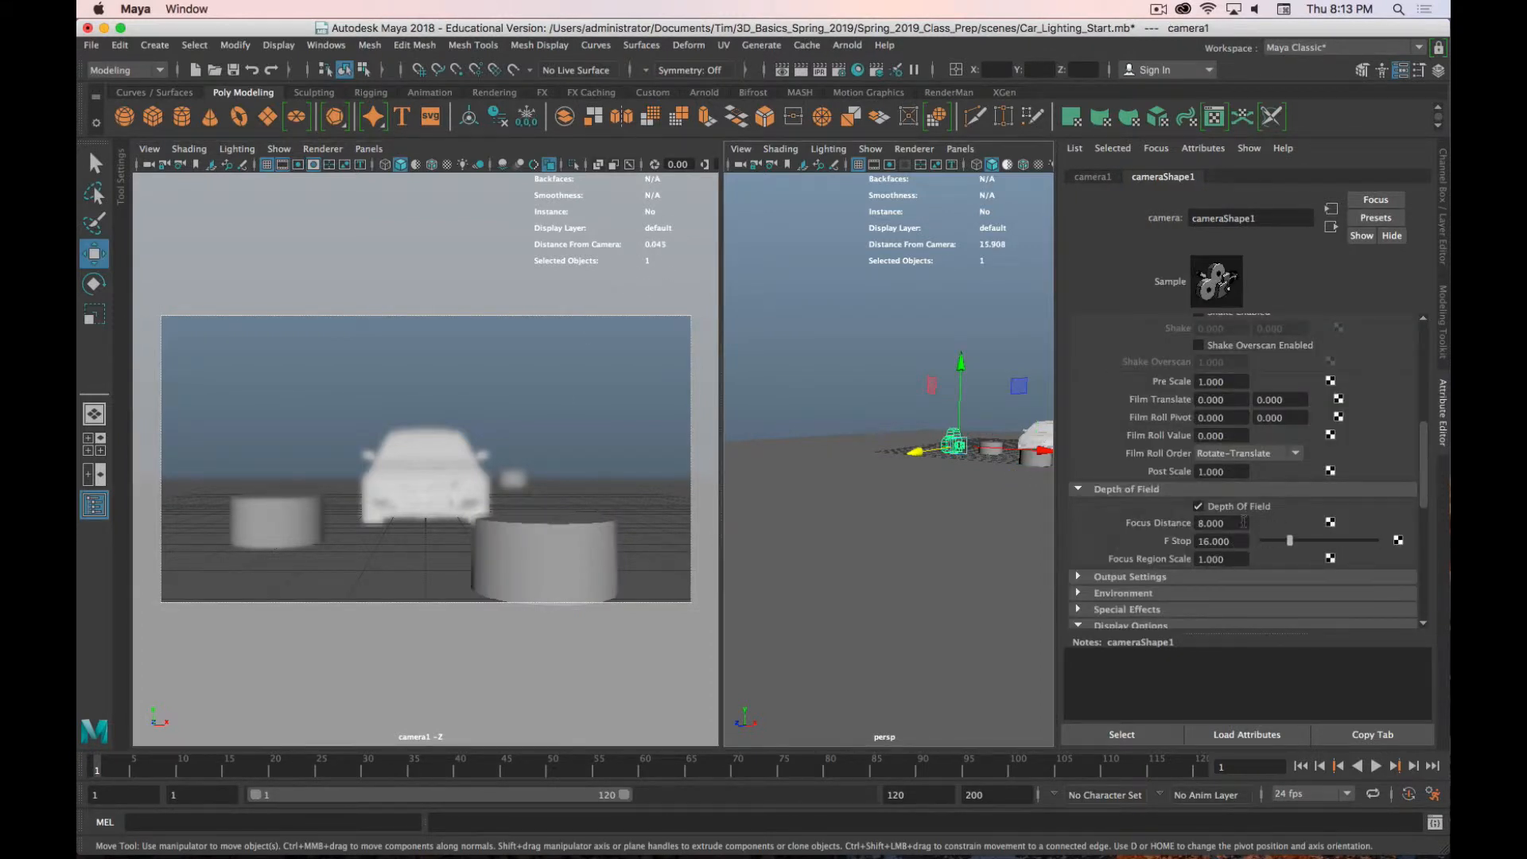
click(1219, 522)
text(8.44)
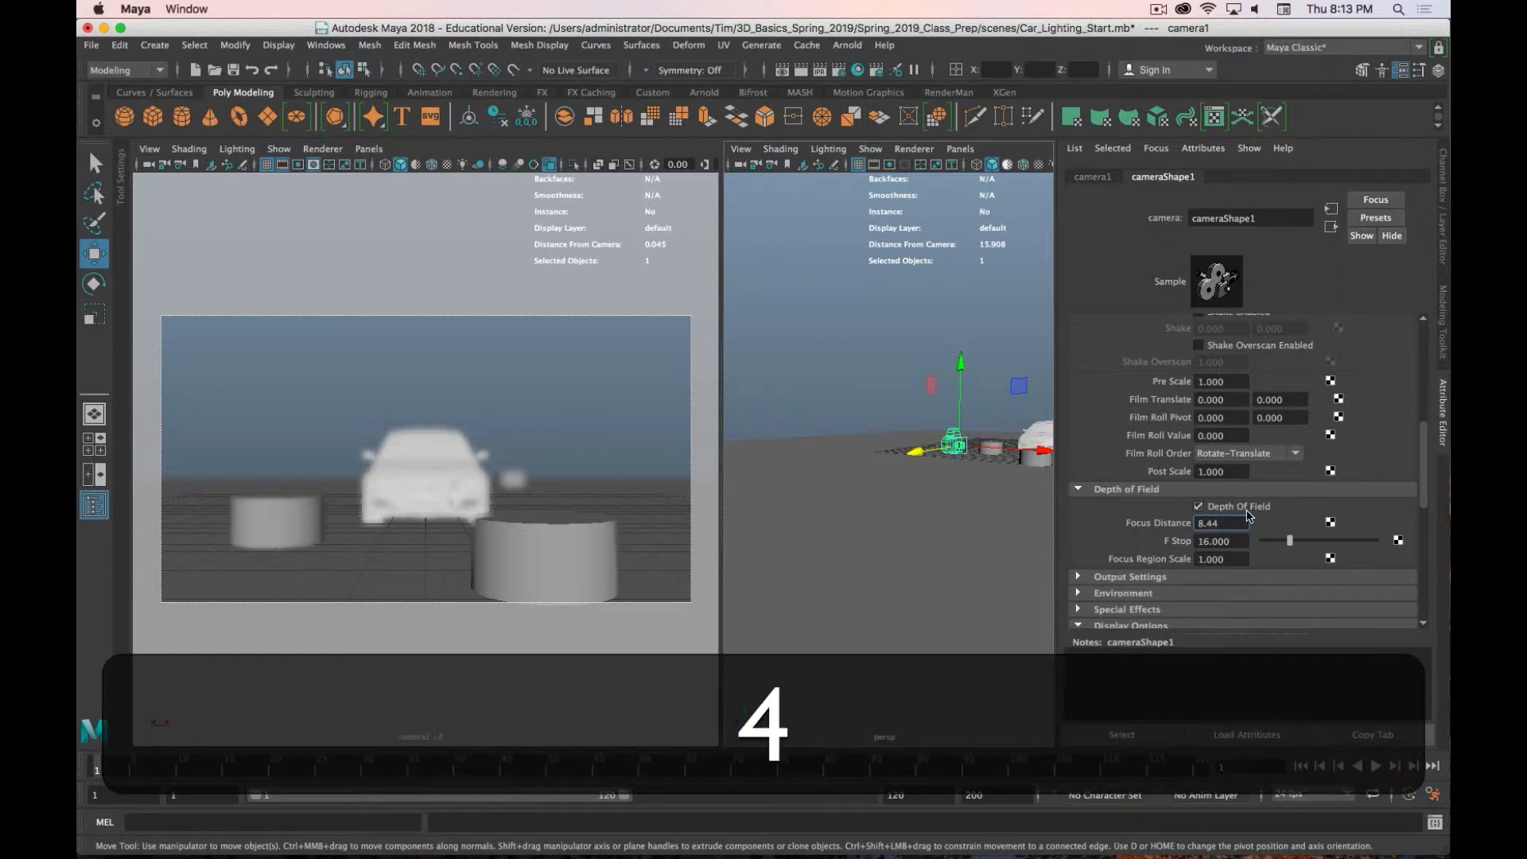
key(Return)
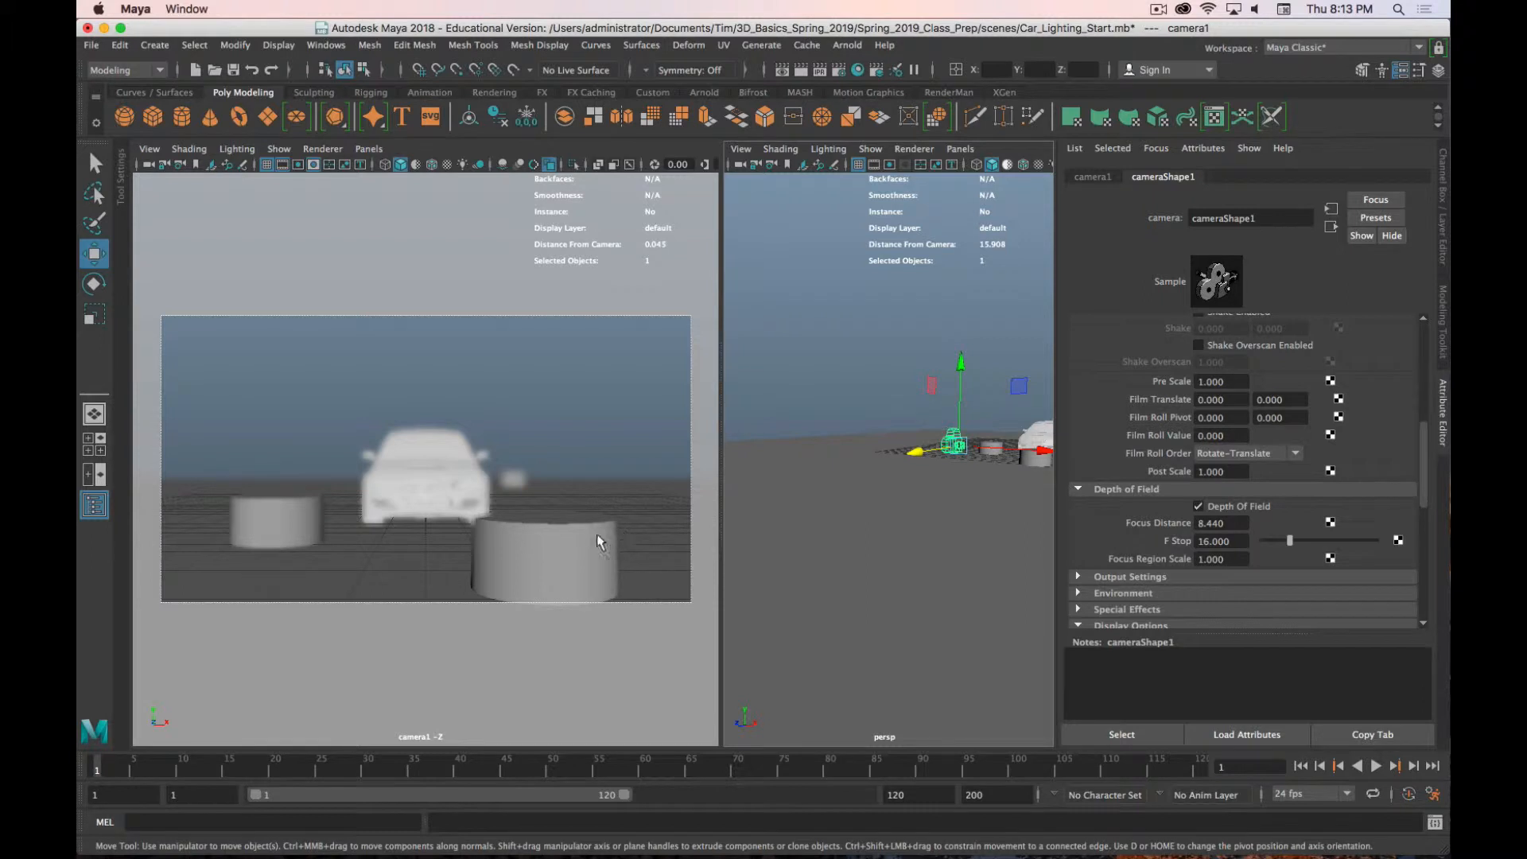
Step: Focus camera1 on the farthest cylinder by setting its focus distance to 41.136, and raise the F Stop to about 44
click(517, 489)
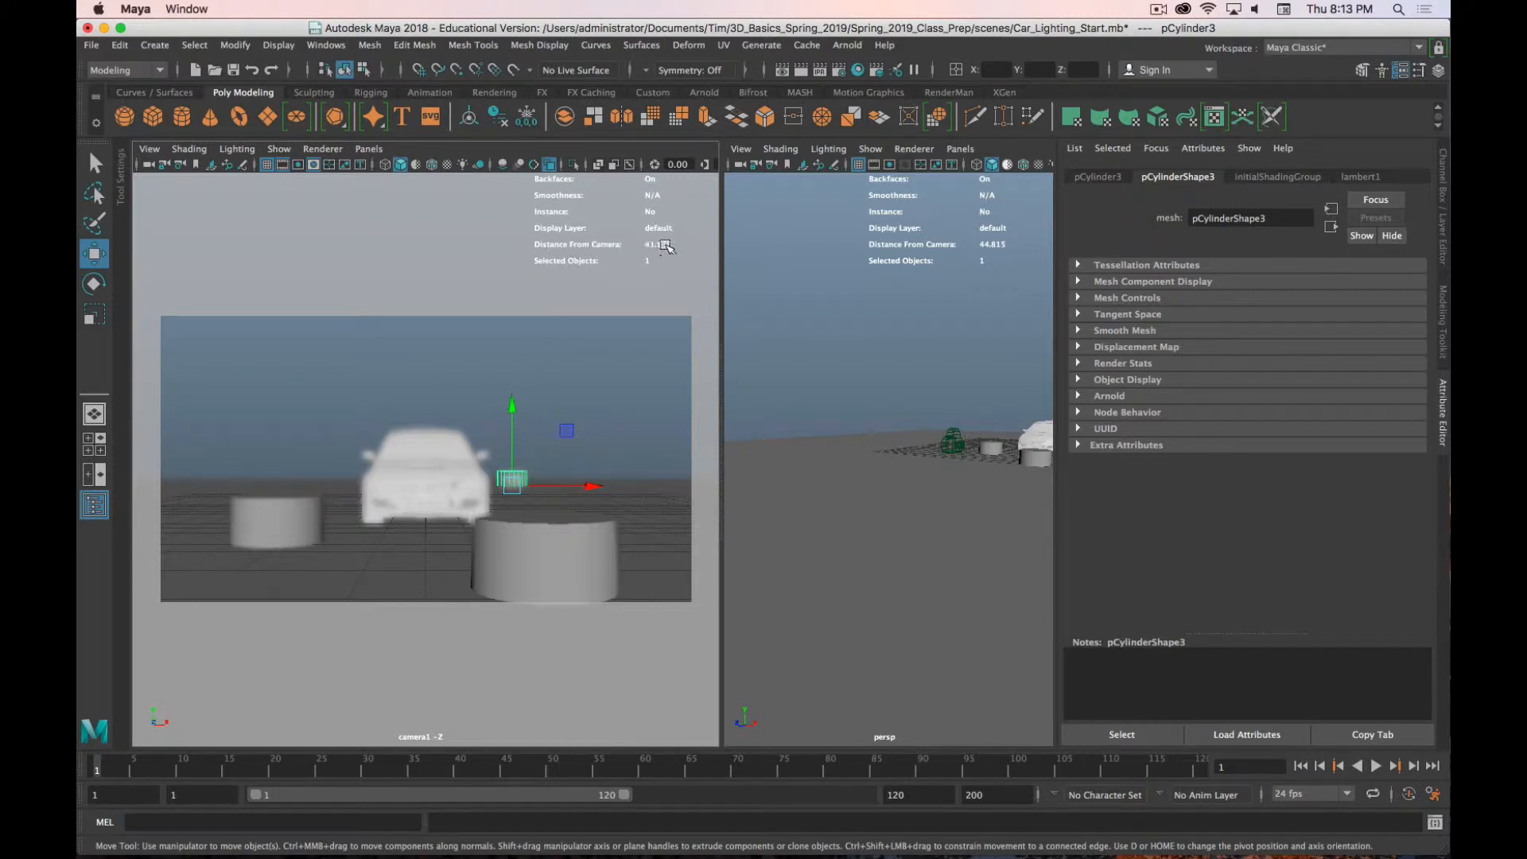
click(956, 440)
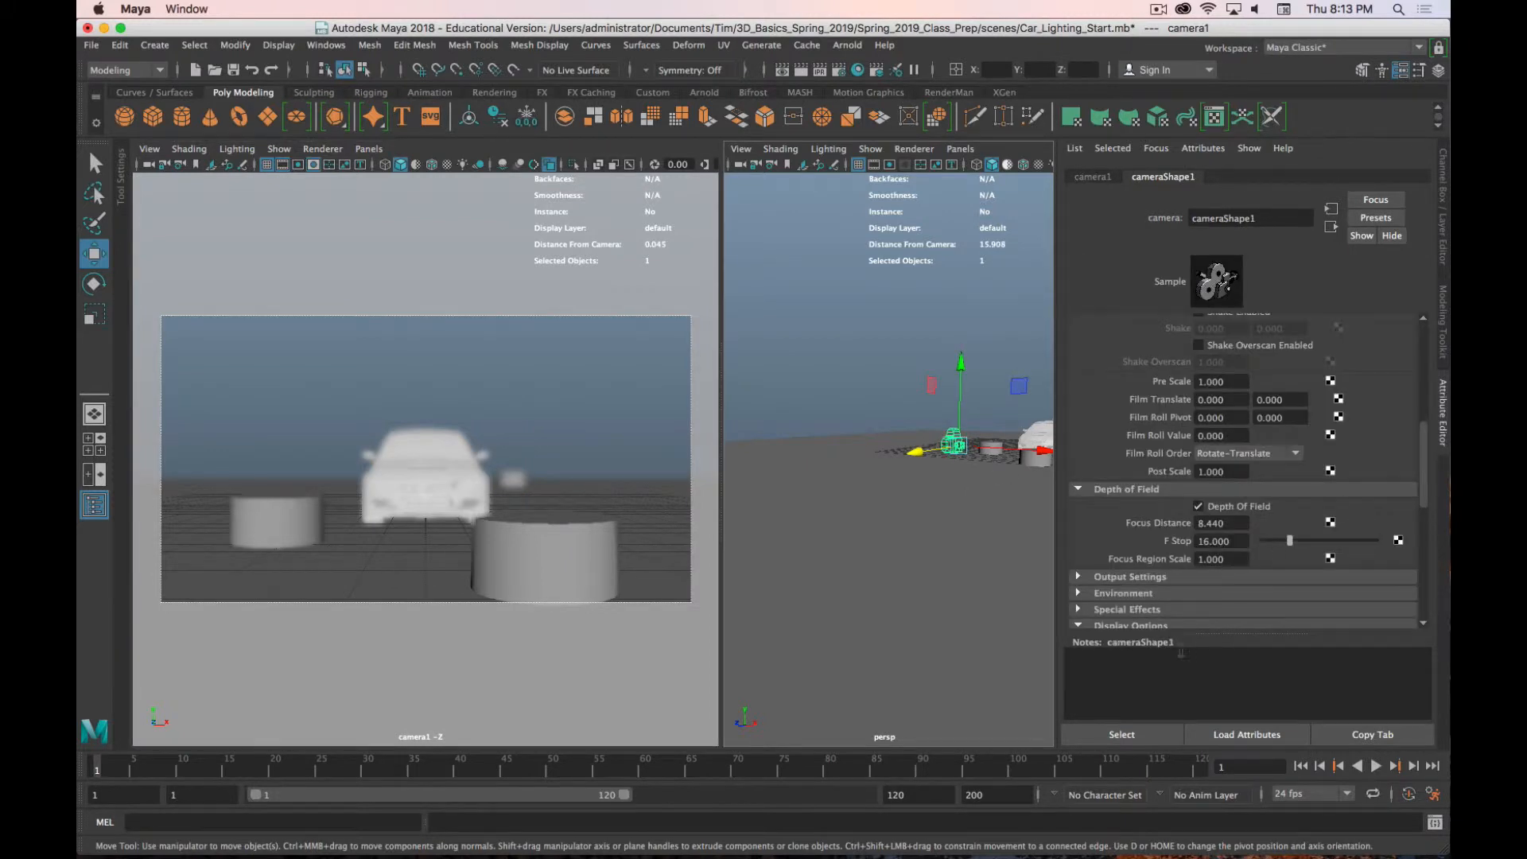
click(1211, 523)
text(41.136)
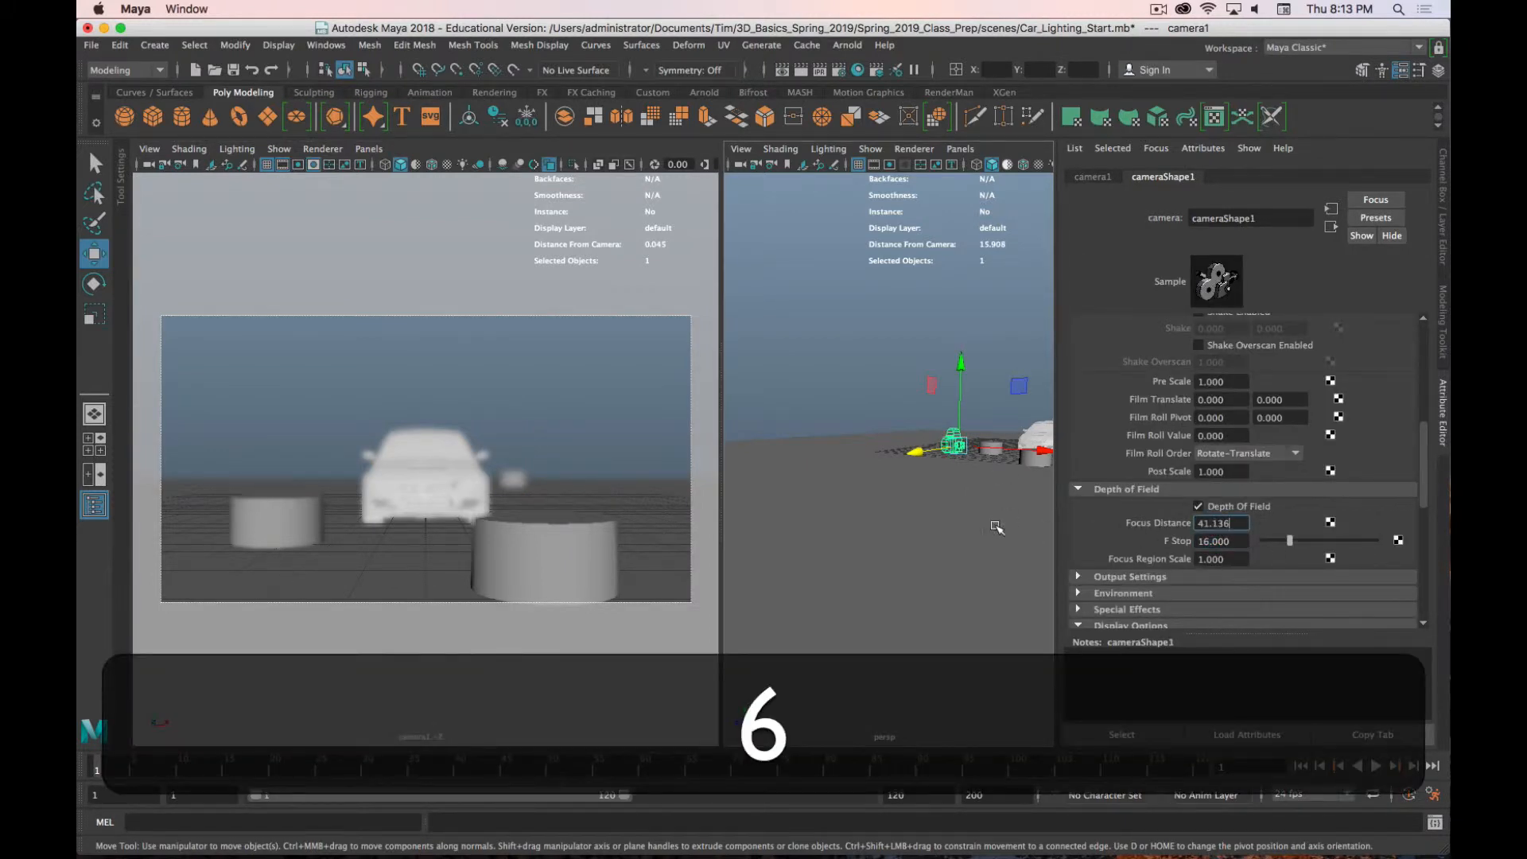
key(Return)
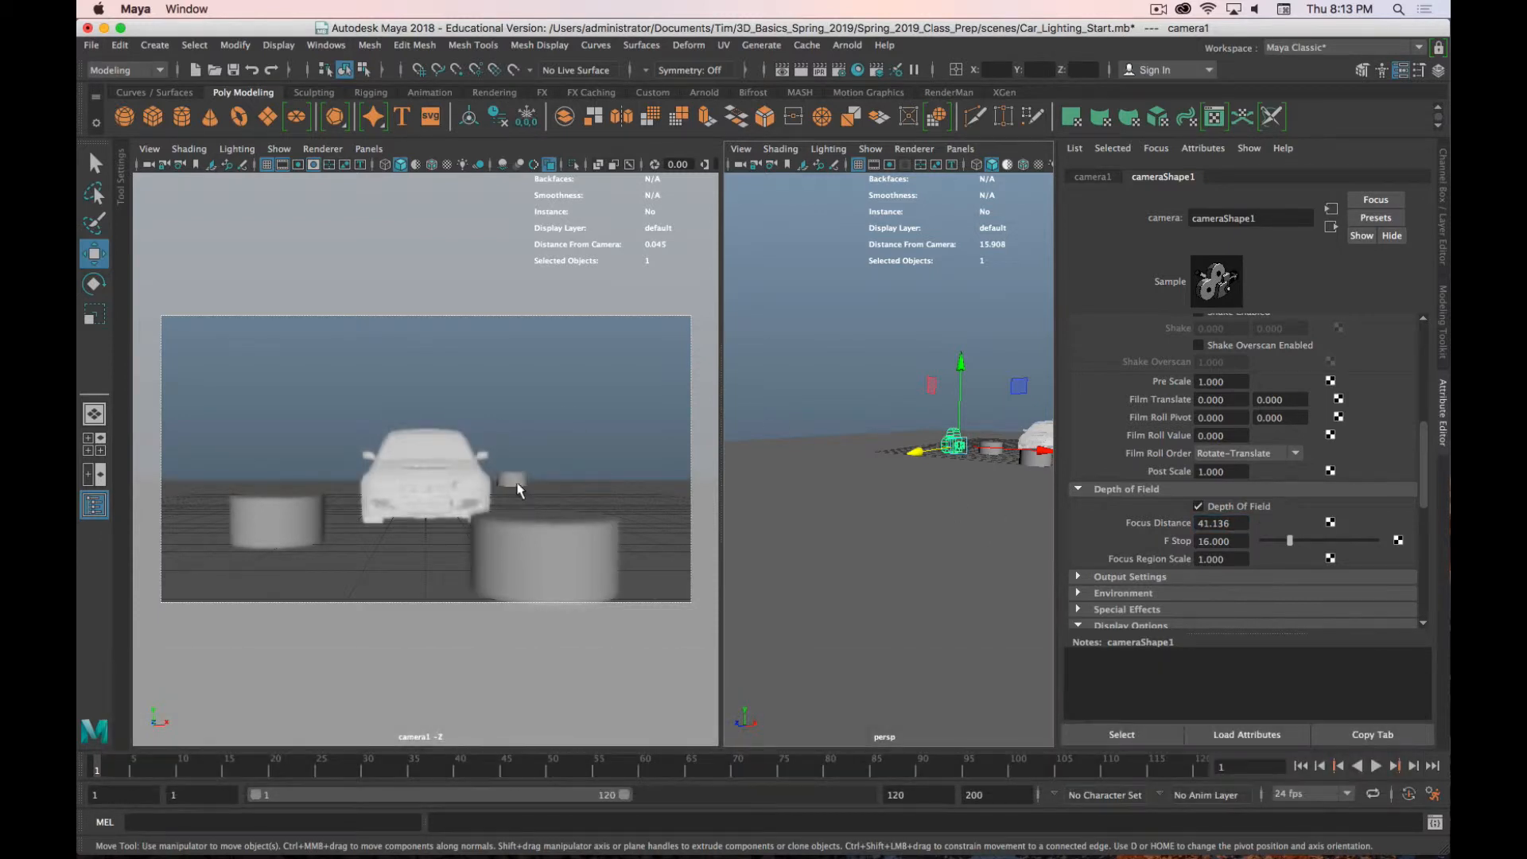
drag(1289, 540, 1324, 540)
drag(1323, 540, 1340, 541)
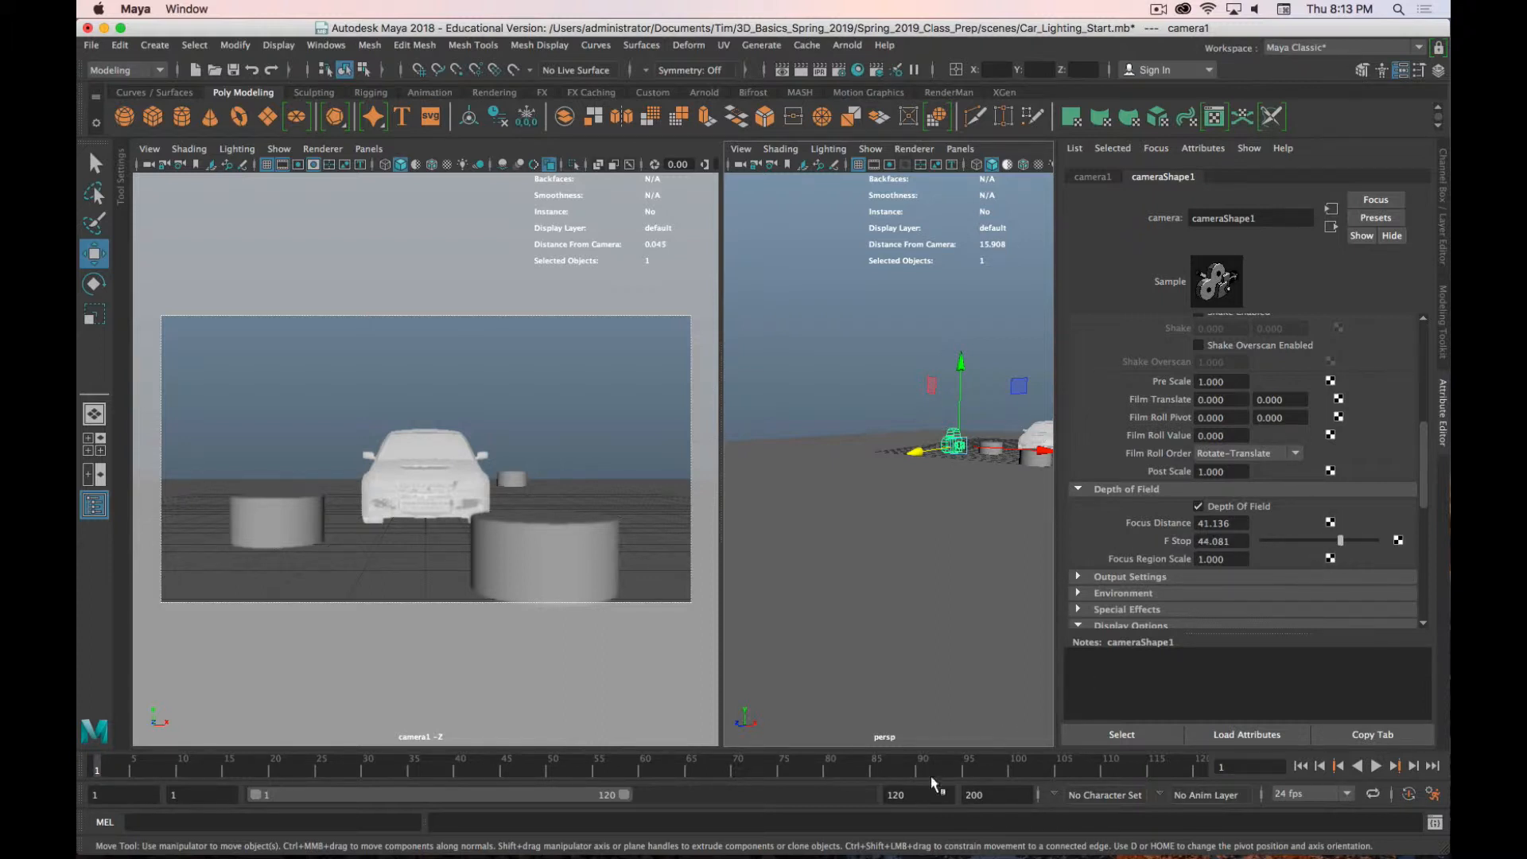
Step: Add an Arnold physical sky and render the scene through camera1 in the Arnold RenderView
click(704, 92)
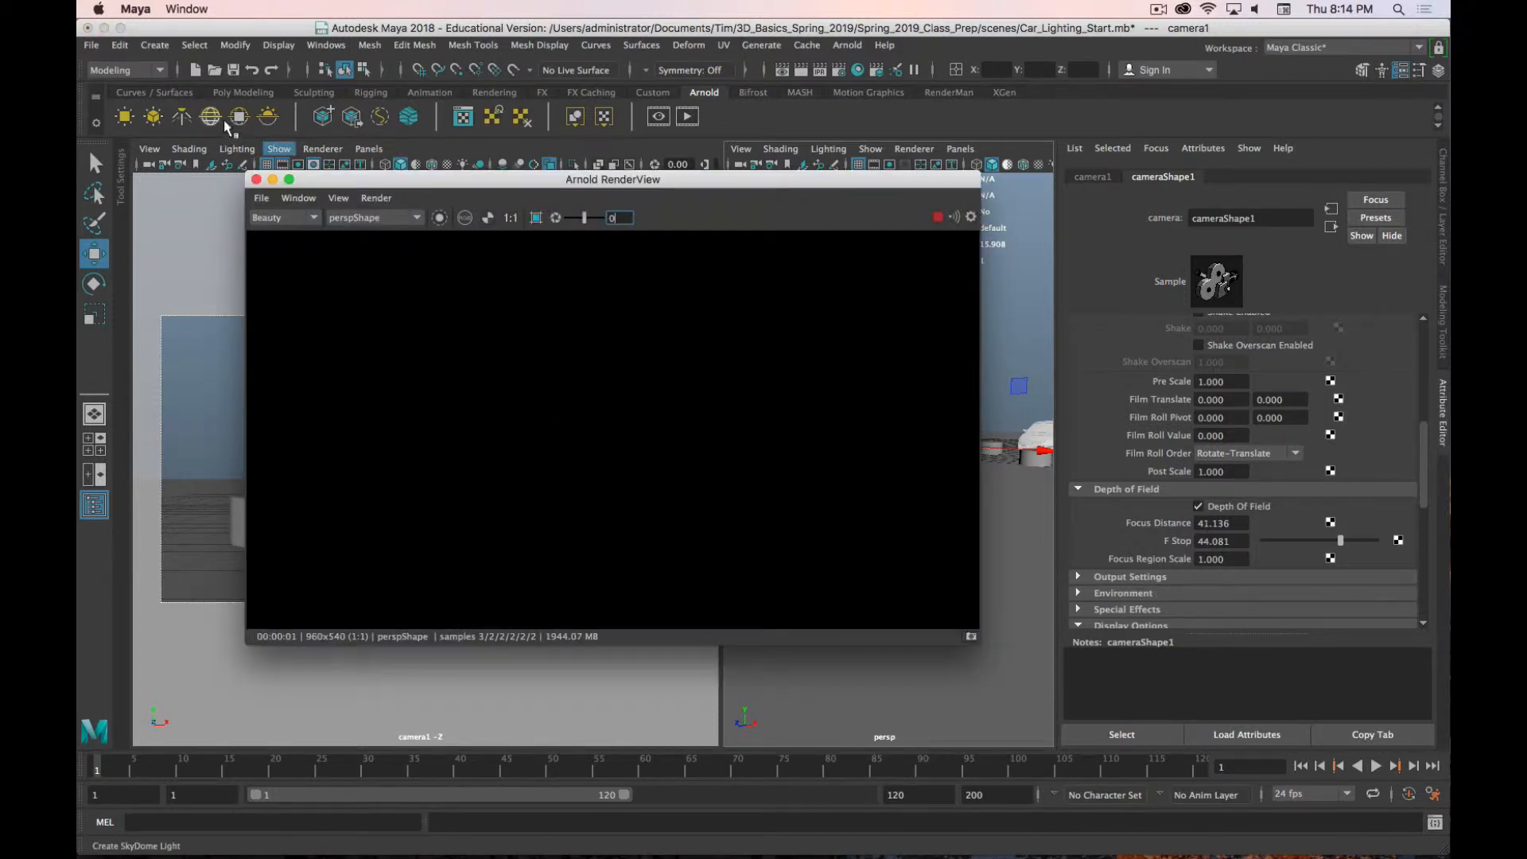
click(270, 117)
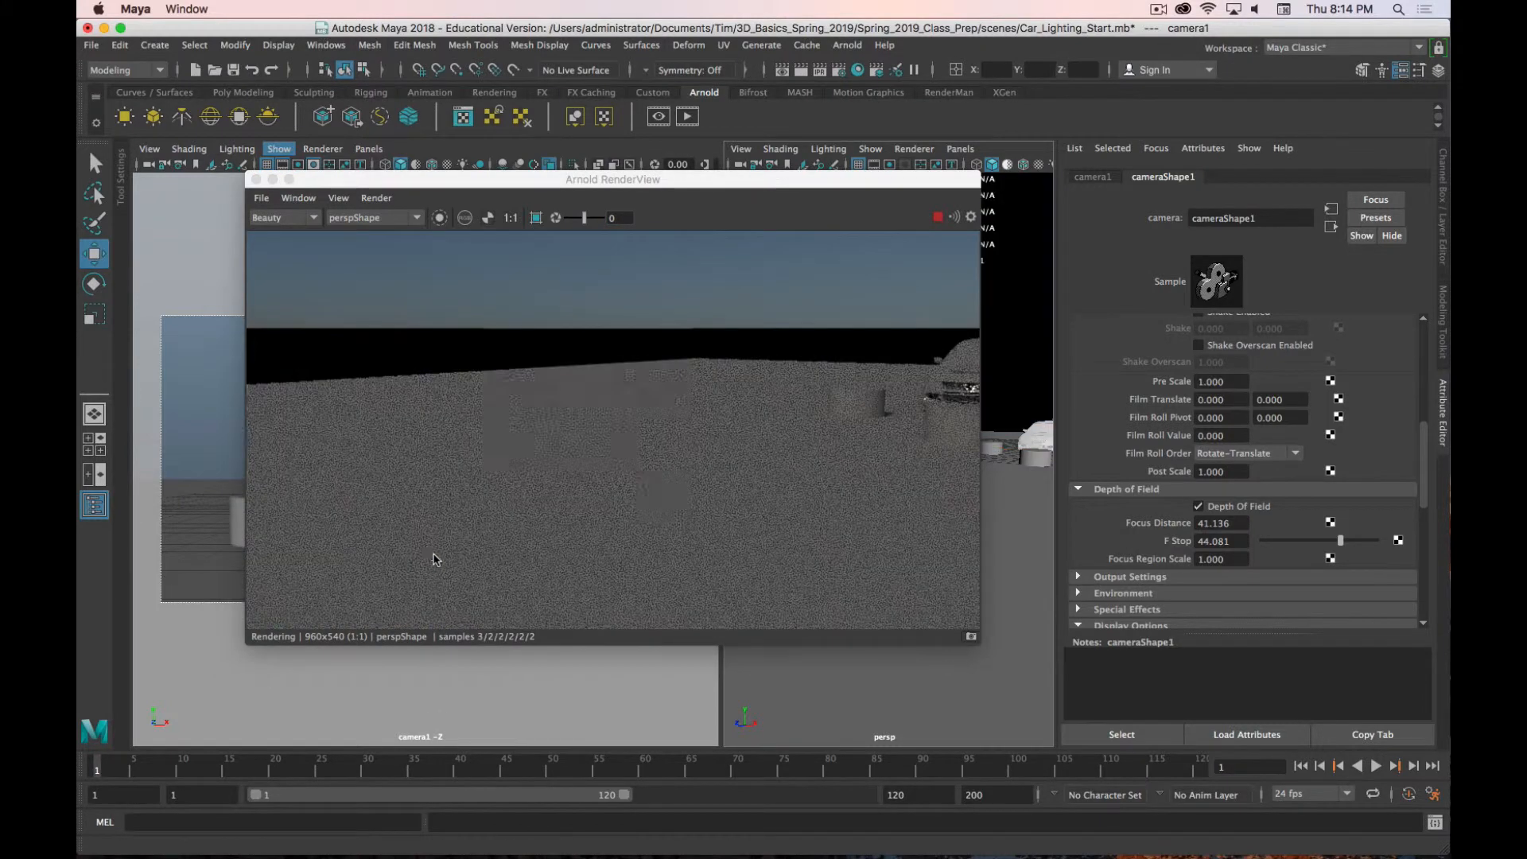
click(415, 218)
click(369, 275)
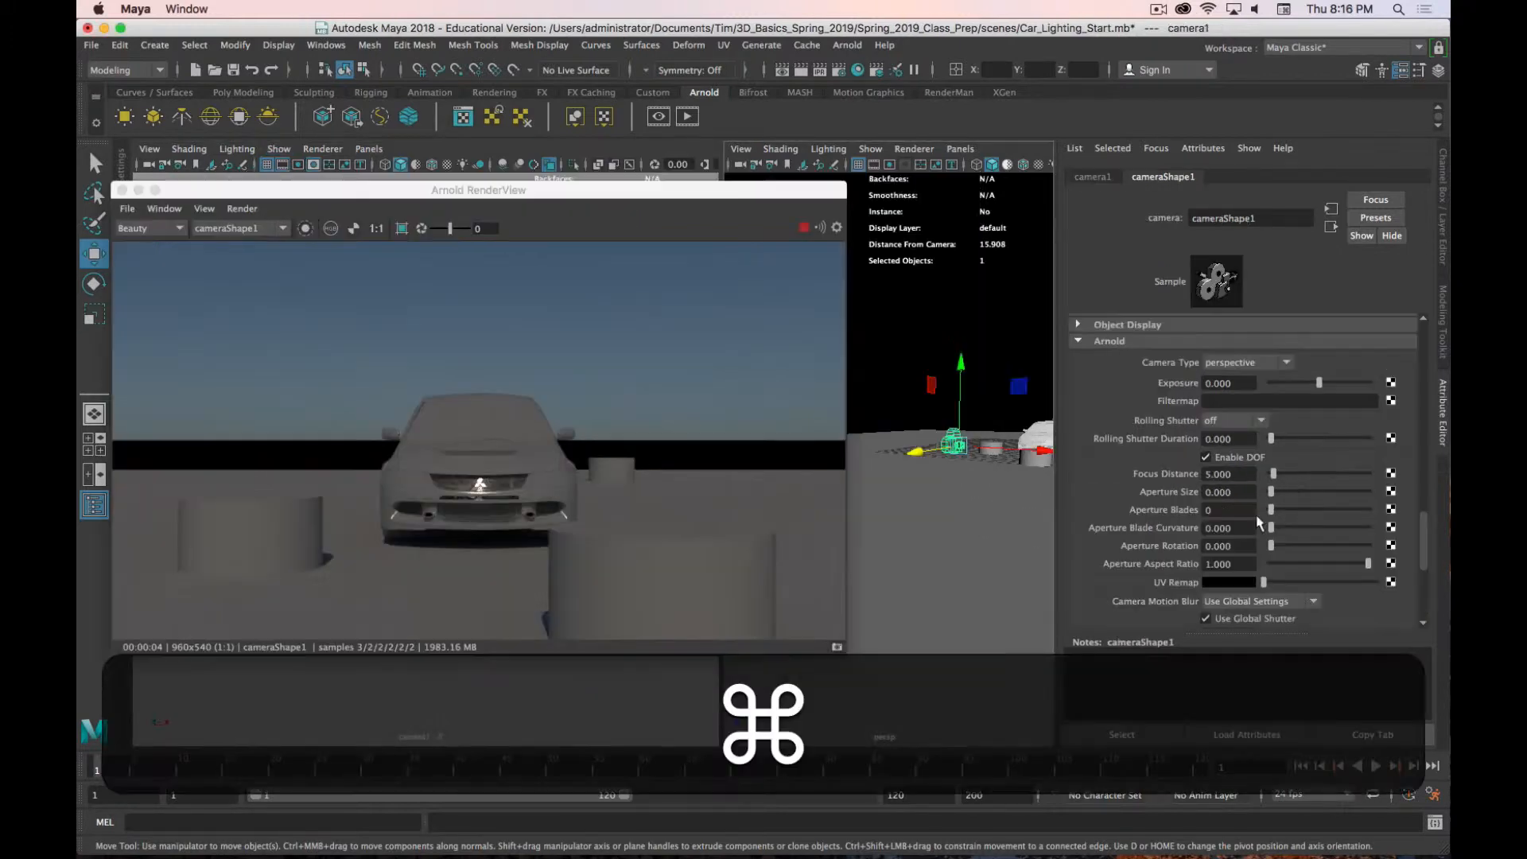
Step: Turn off camera1's standard Depth of Field option and collapse its section
key(super+period)
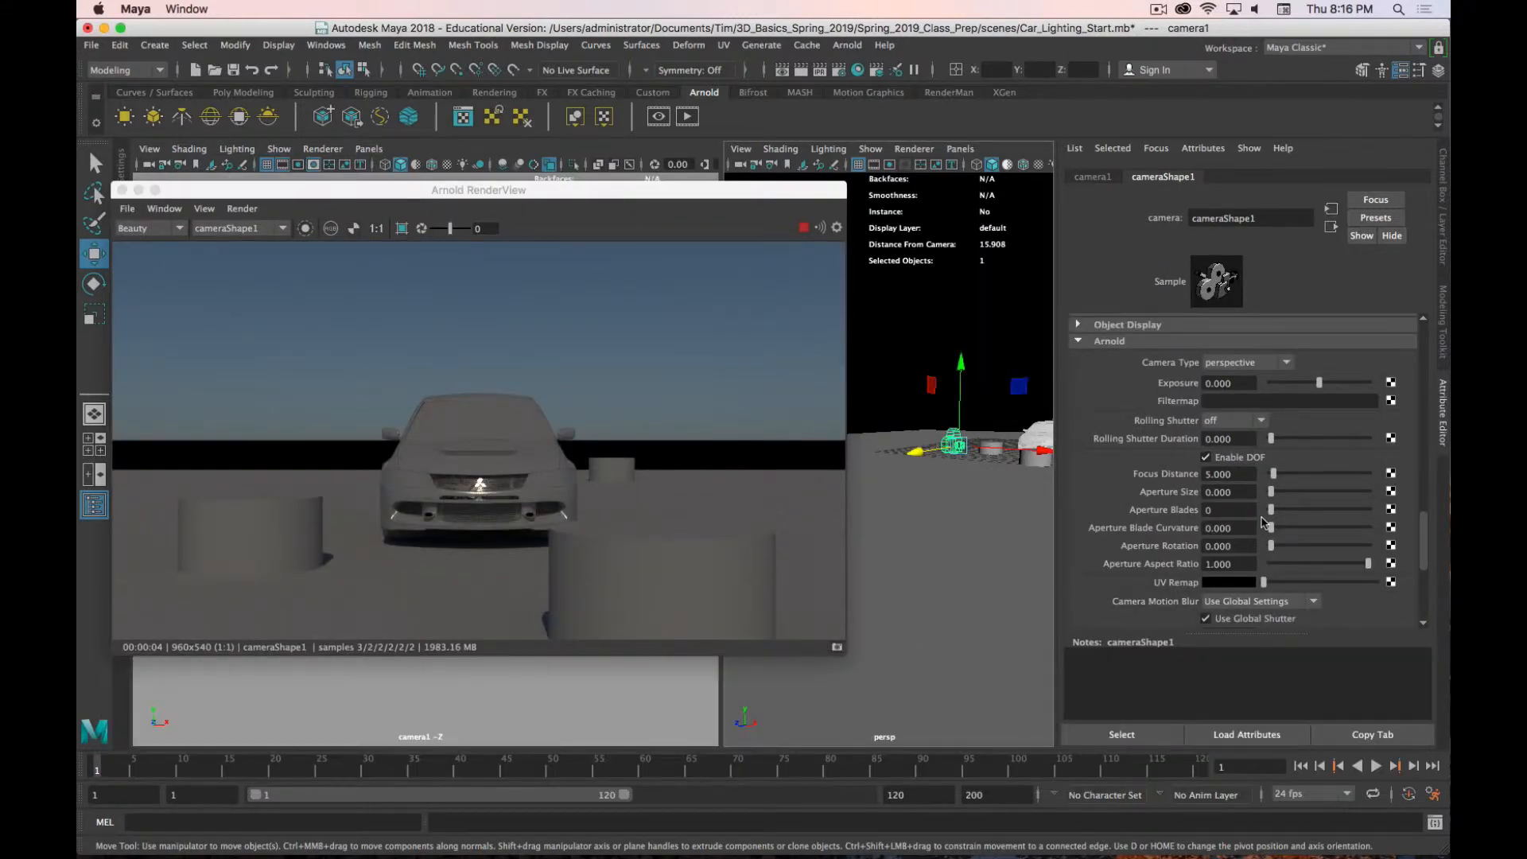
scroll(1171, 509, up, 3)
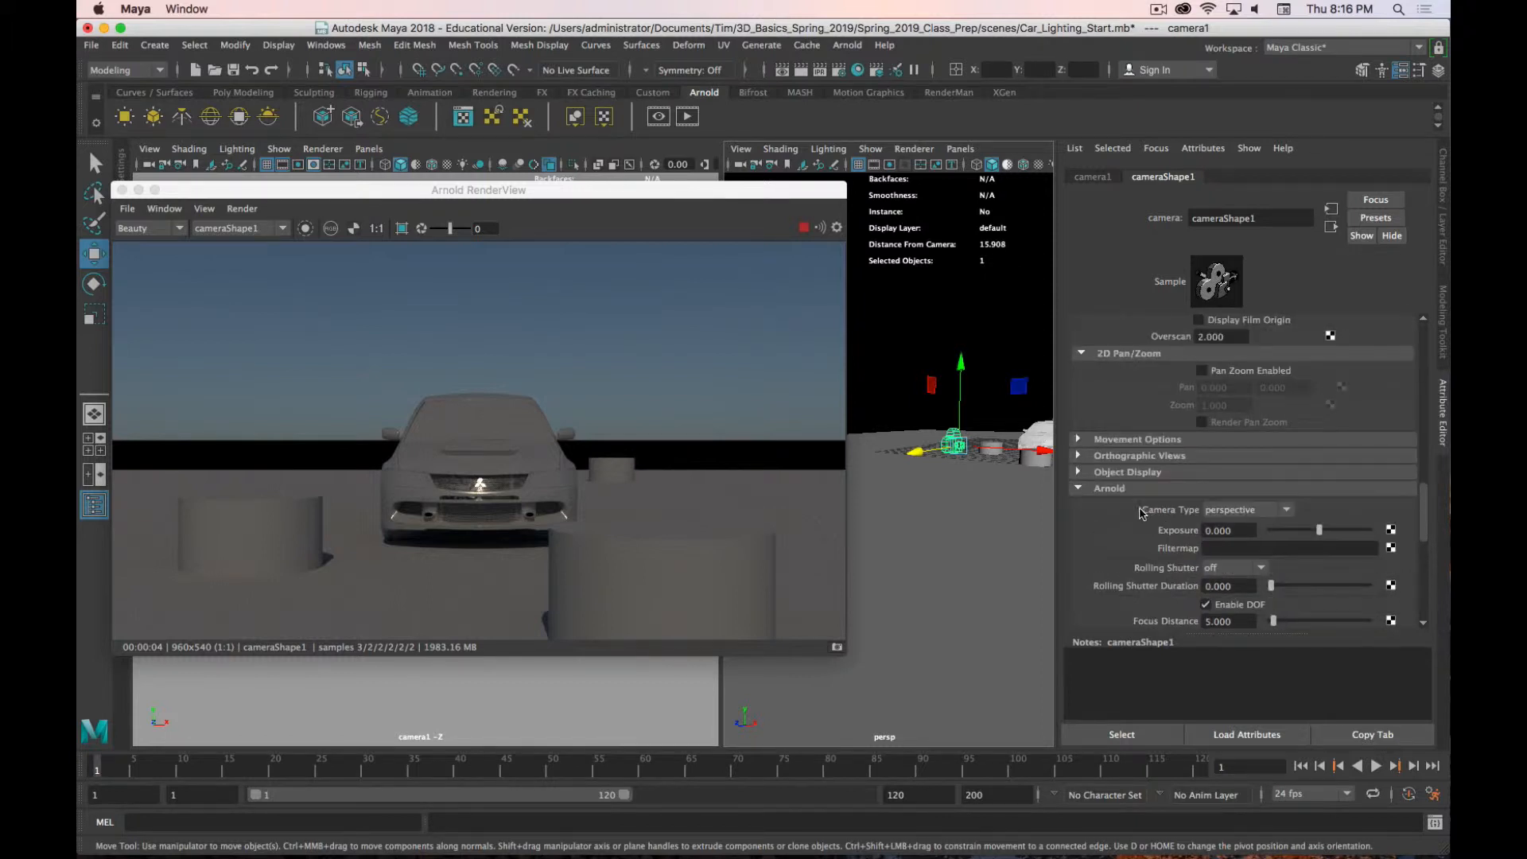
scroll(1136, 497, up, 3)
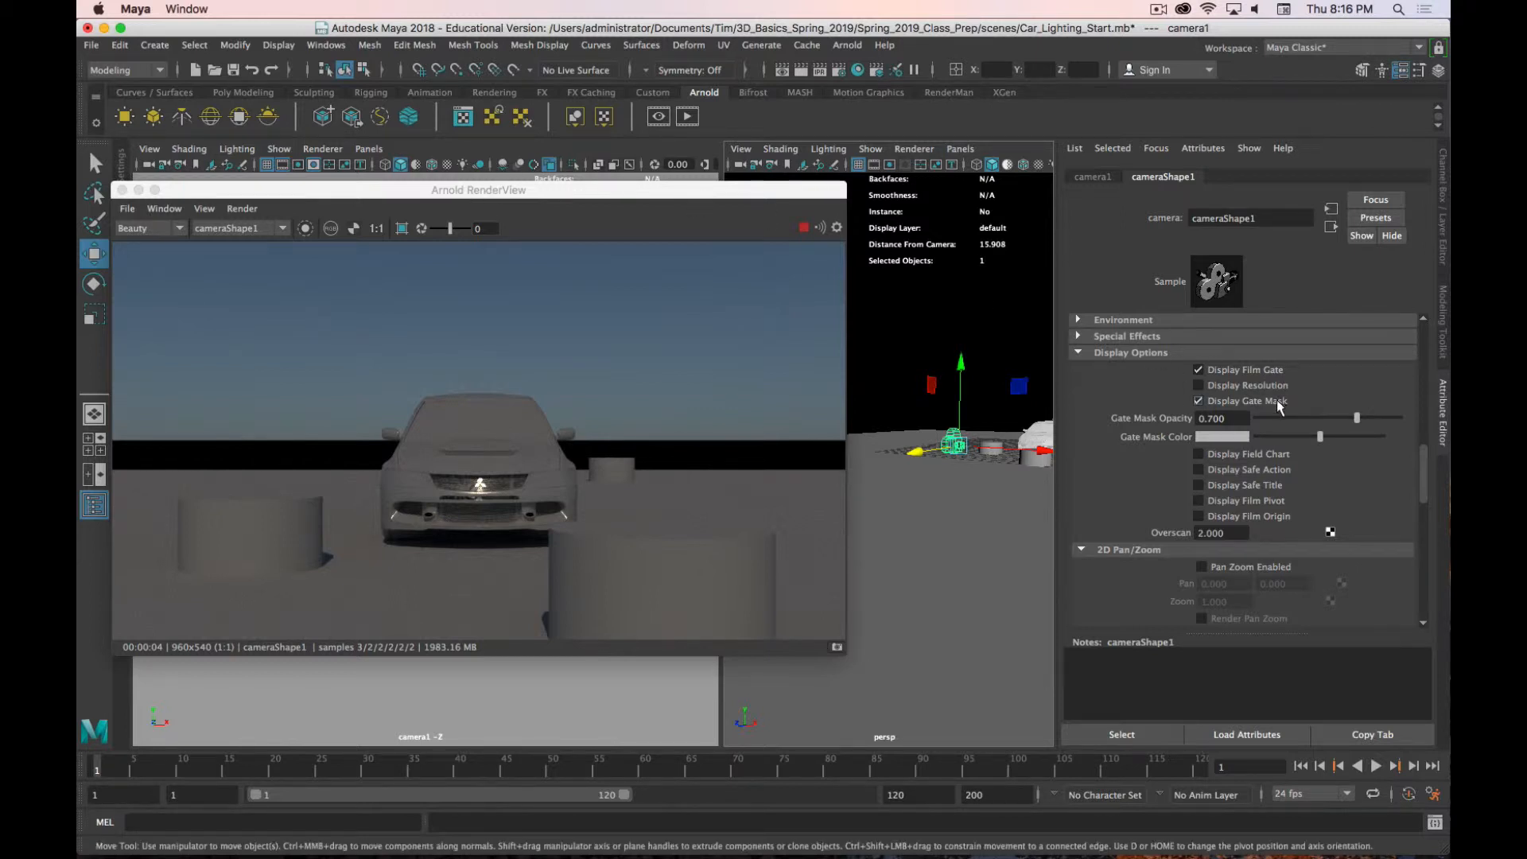
scroll(1111, 368, up, 4)
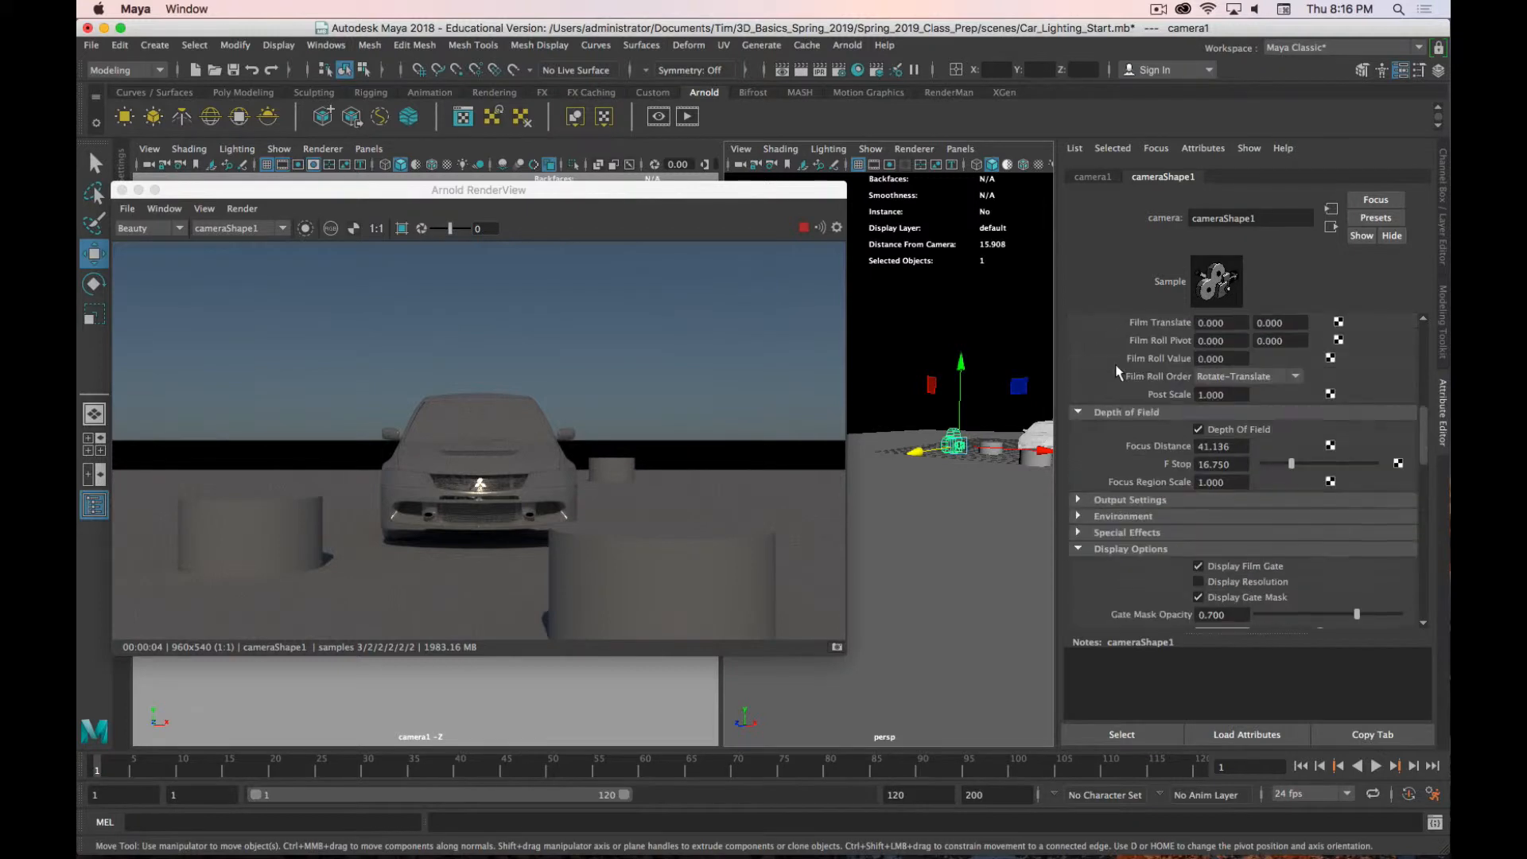
click(1199, 429)
click(1081, 414)
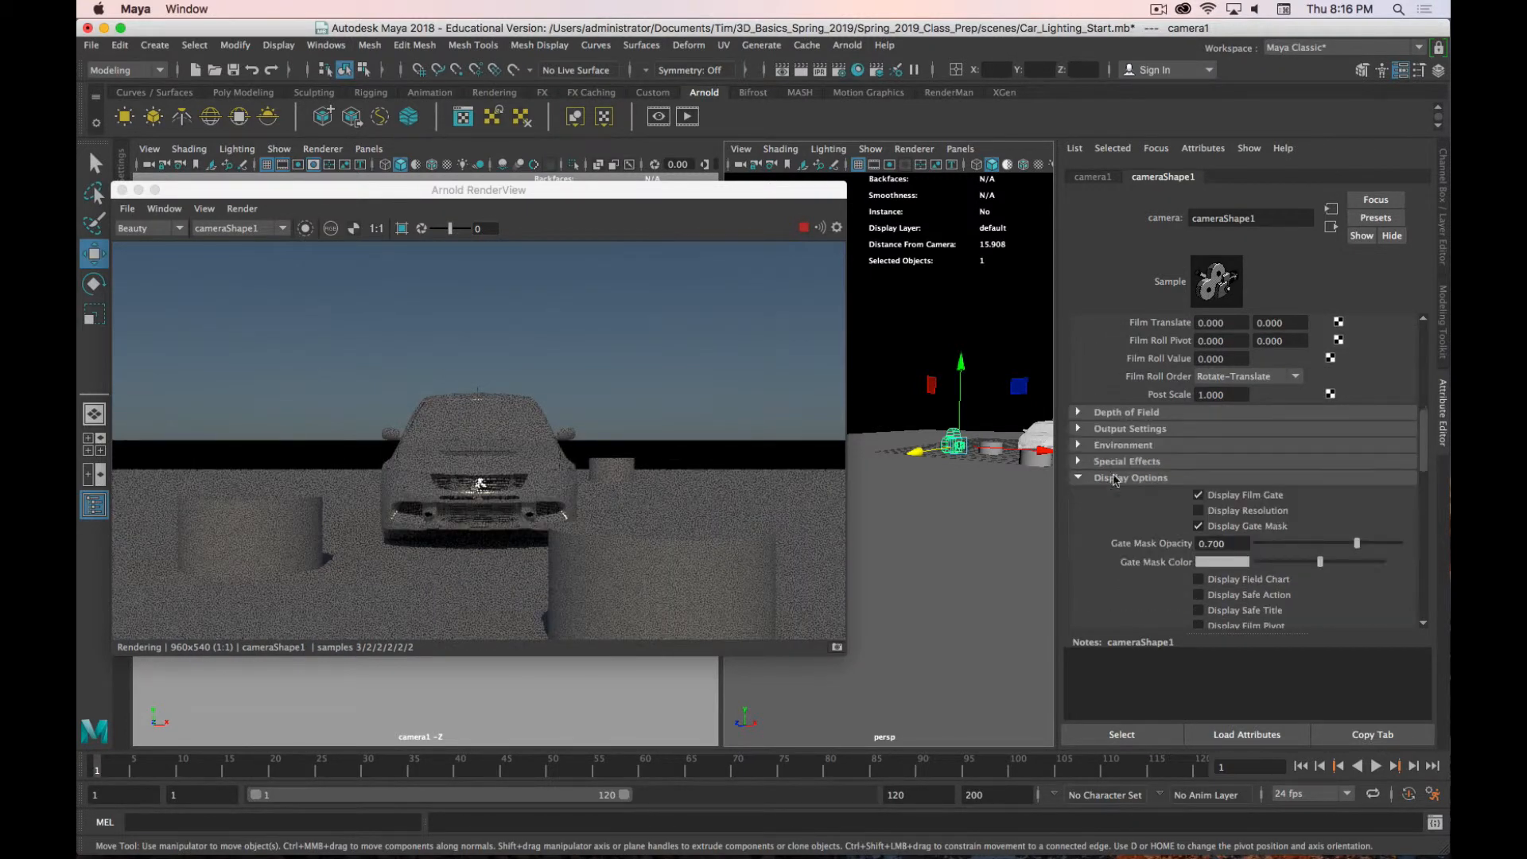
Step: In camera1's Arnold attributes, have DOF enabled and set the Focus Distance to 41.136
scroll(1138, 485, down, 2)
scroll(1139, 484, down, 4)
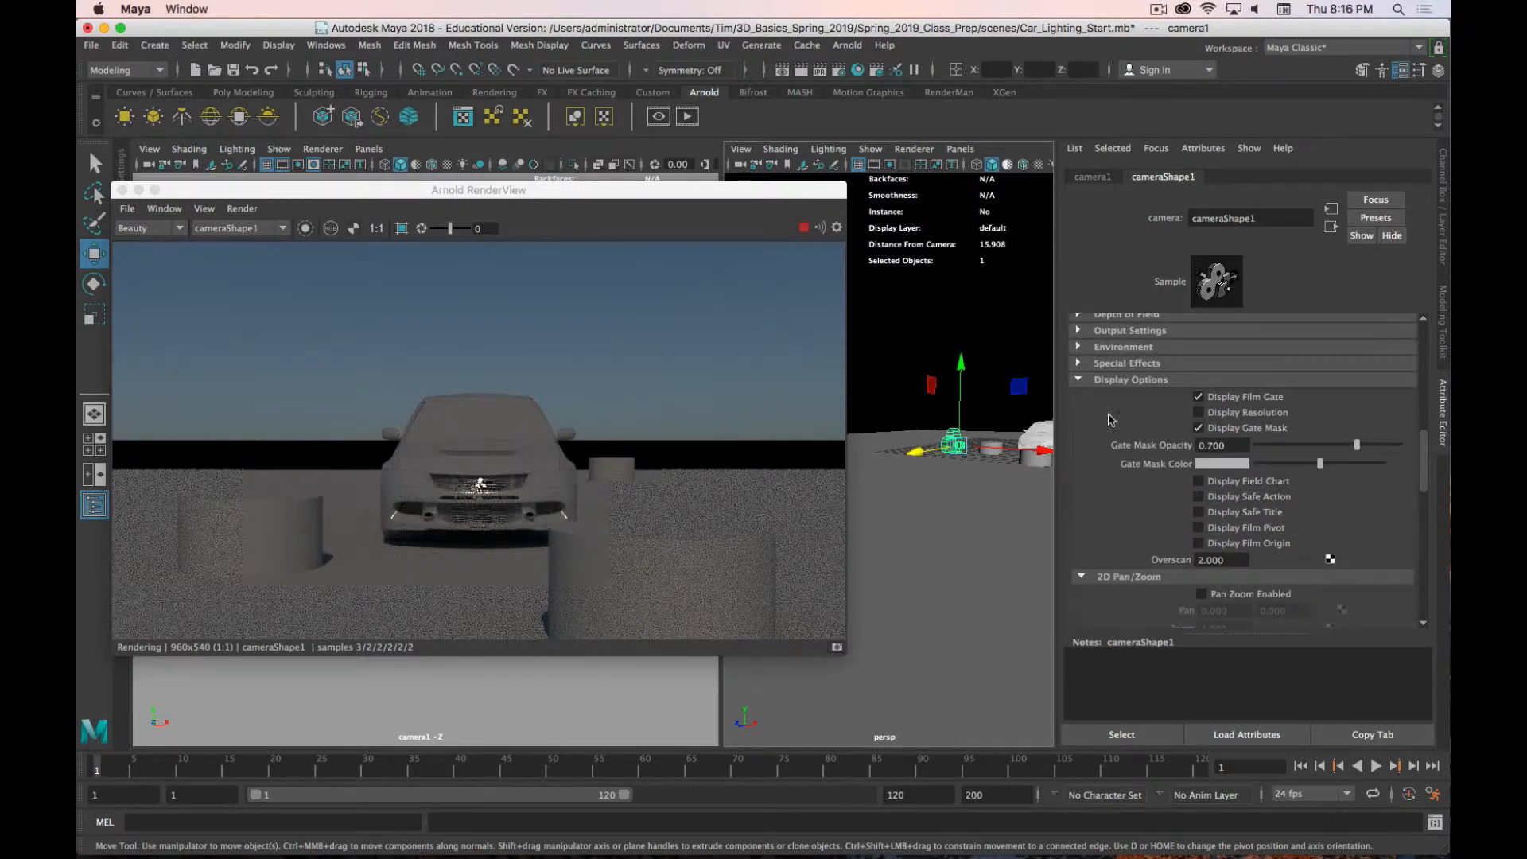
scroll(1098, 387, down, 5)
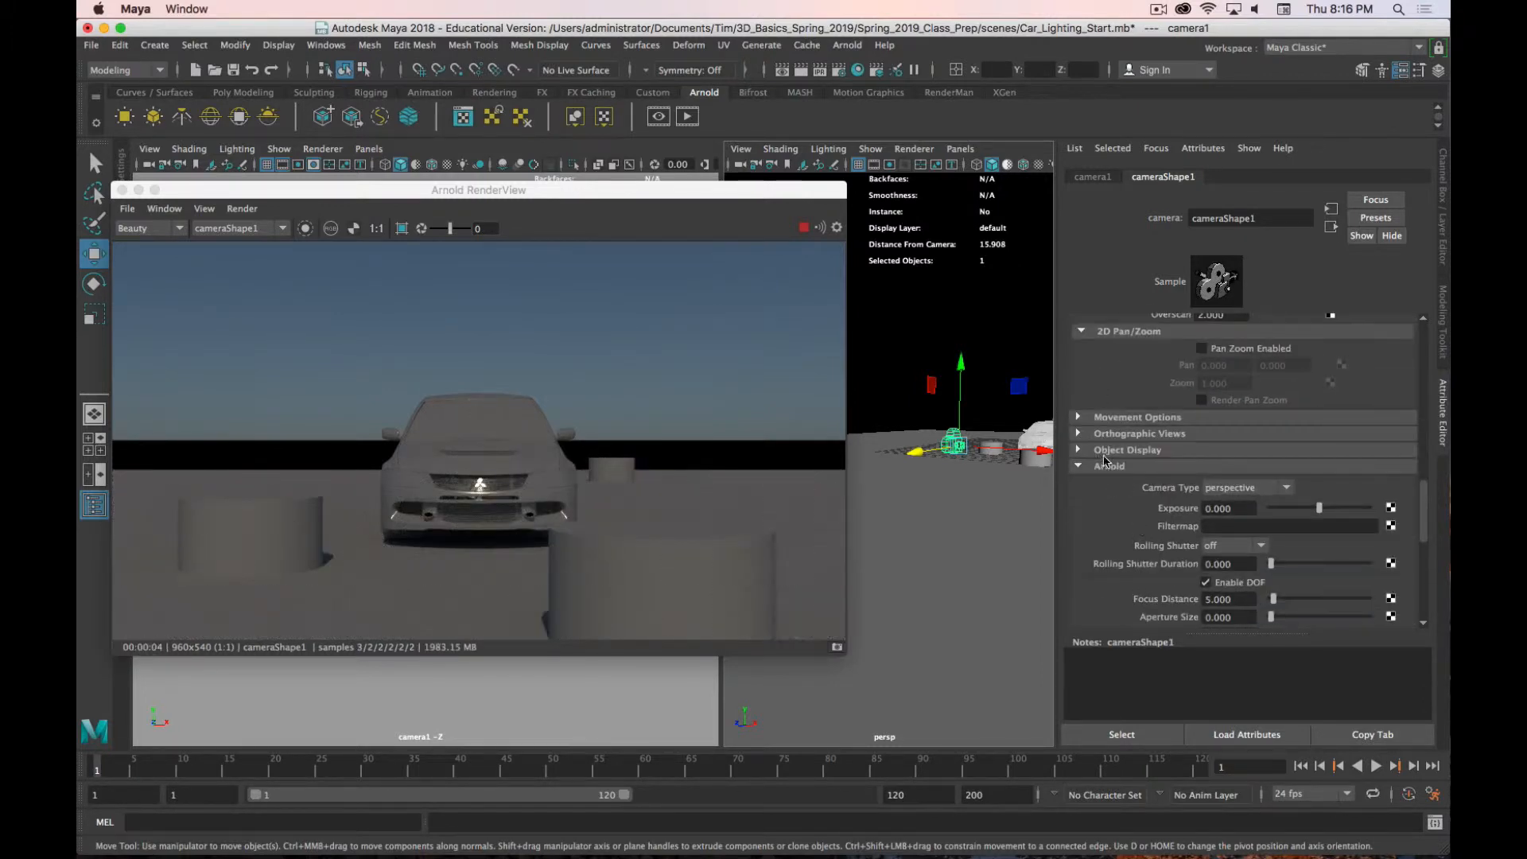
scroll(1142, 465, down, 3)
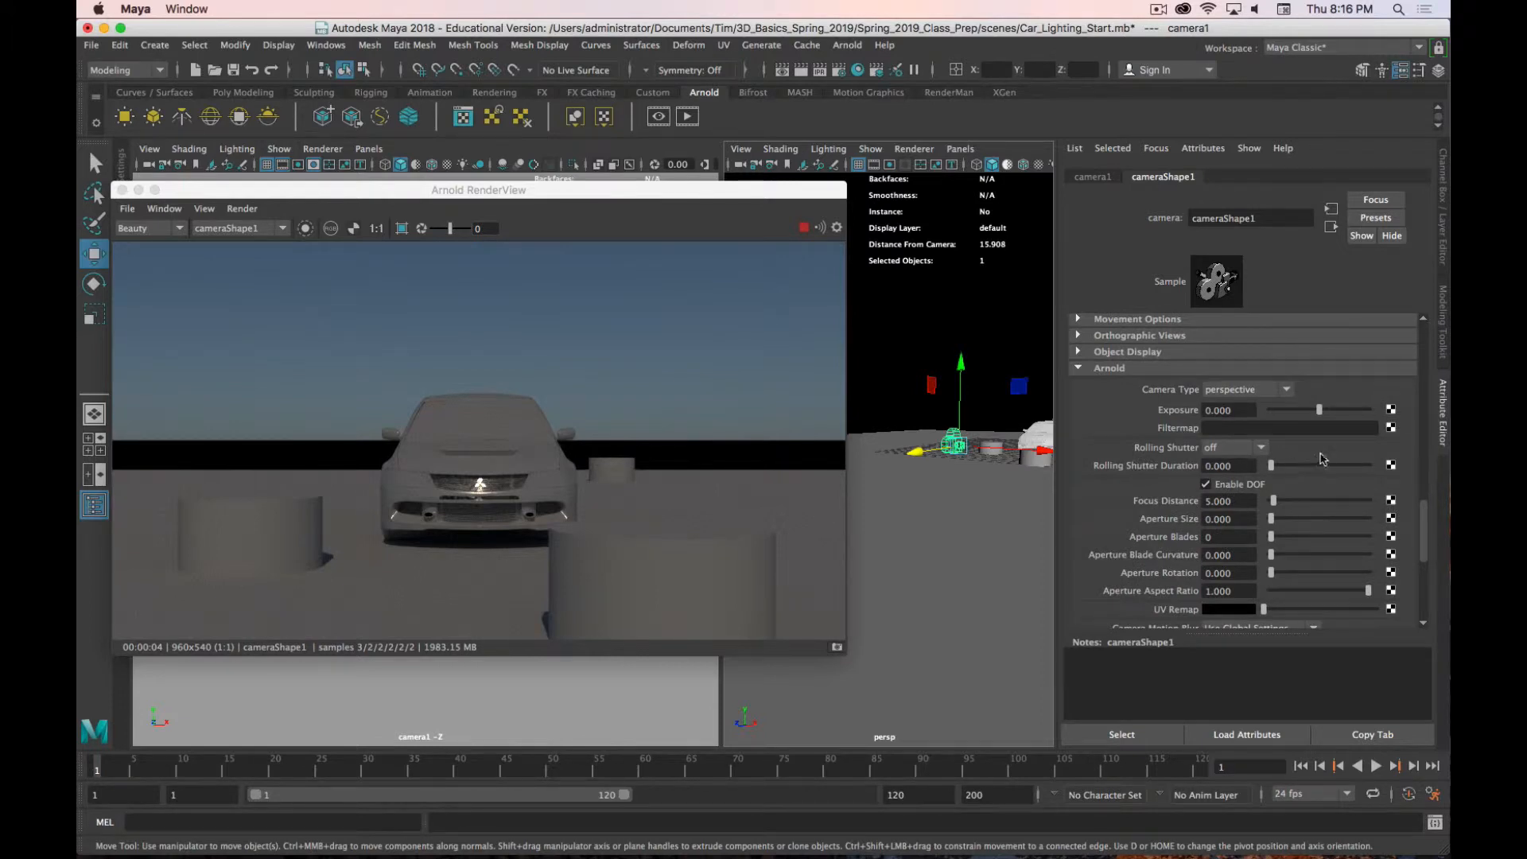
scroll(1334, 459, down, 2)
click(1206, 435)
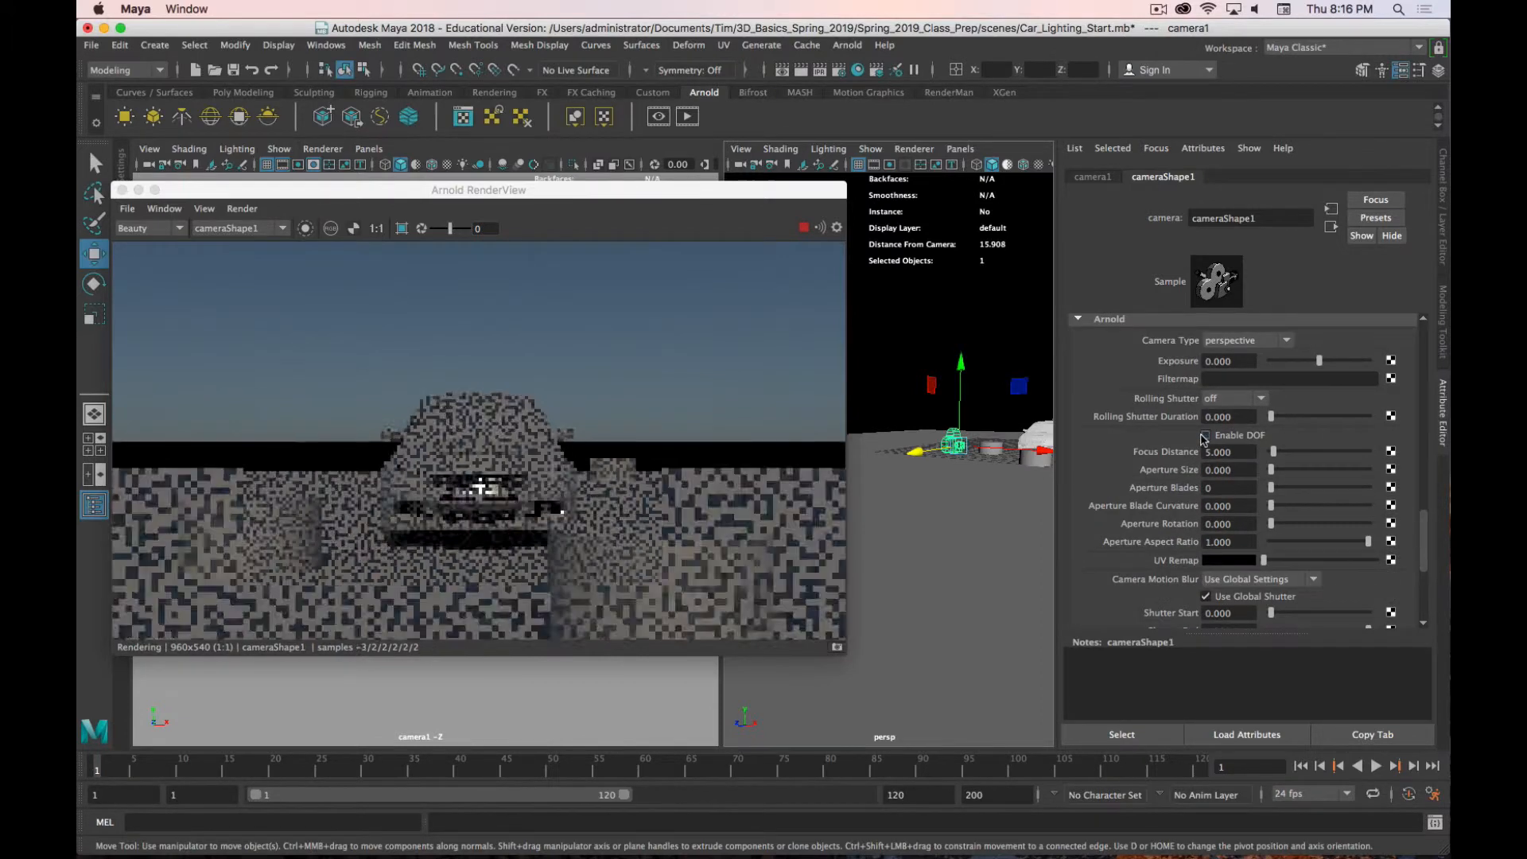
click(1247, 452)
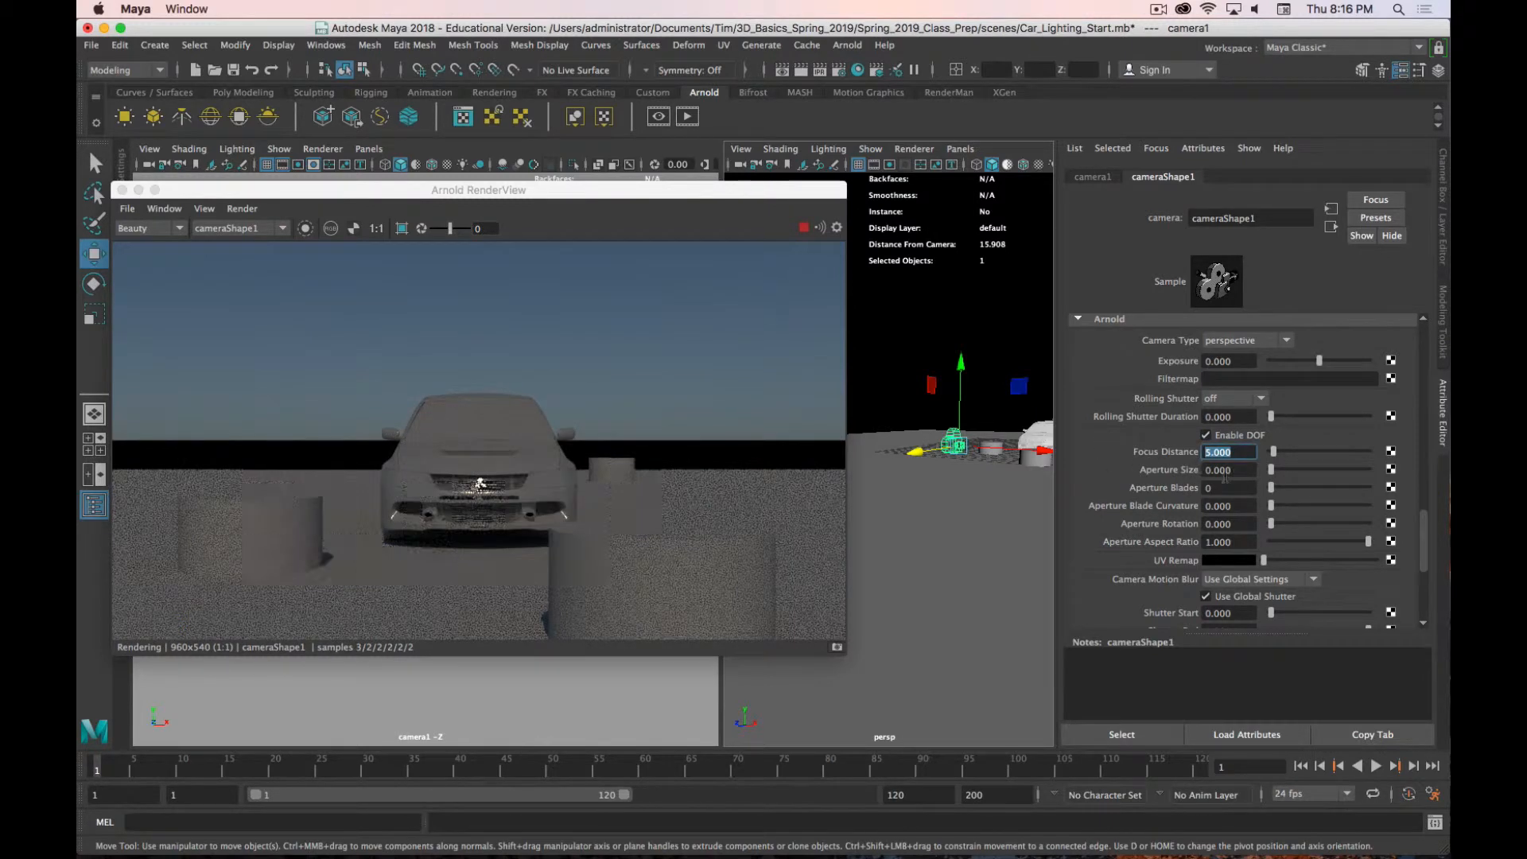
text(41.136)
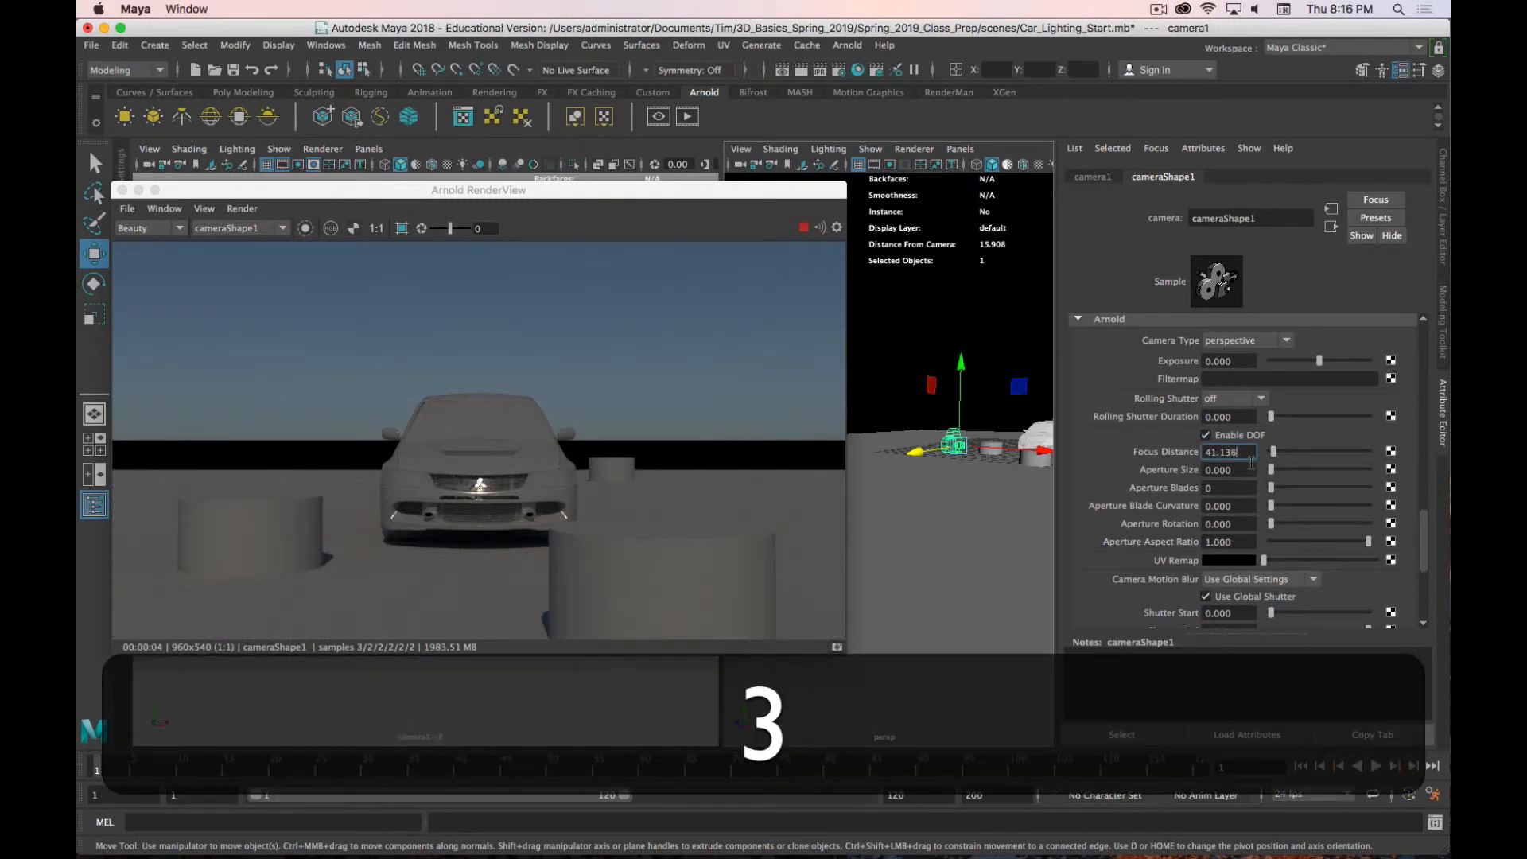
key(Return)
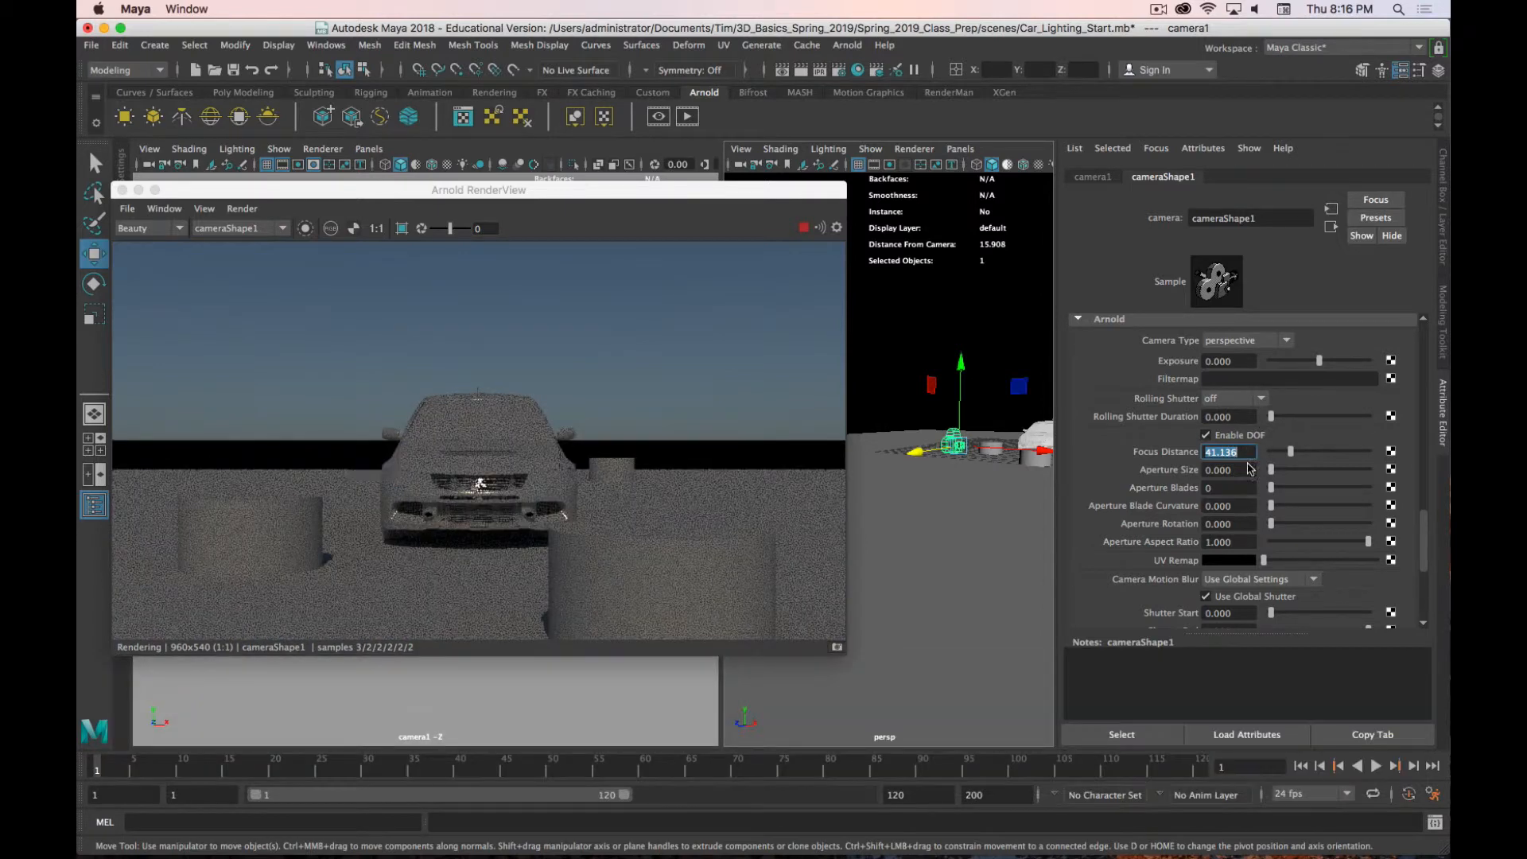
Step: Try Arnold Aperture Sizes of about 0.034, 0.8 and 0.57 for camera1 and settle on about 0.042
mouse_move(1272, 475)
mouse_down()
mouse_move(1215, 467)
mouse_move(1274, 470)
mouse_up()
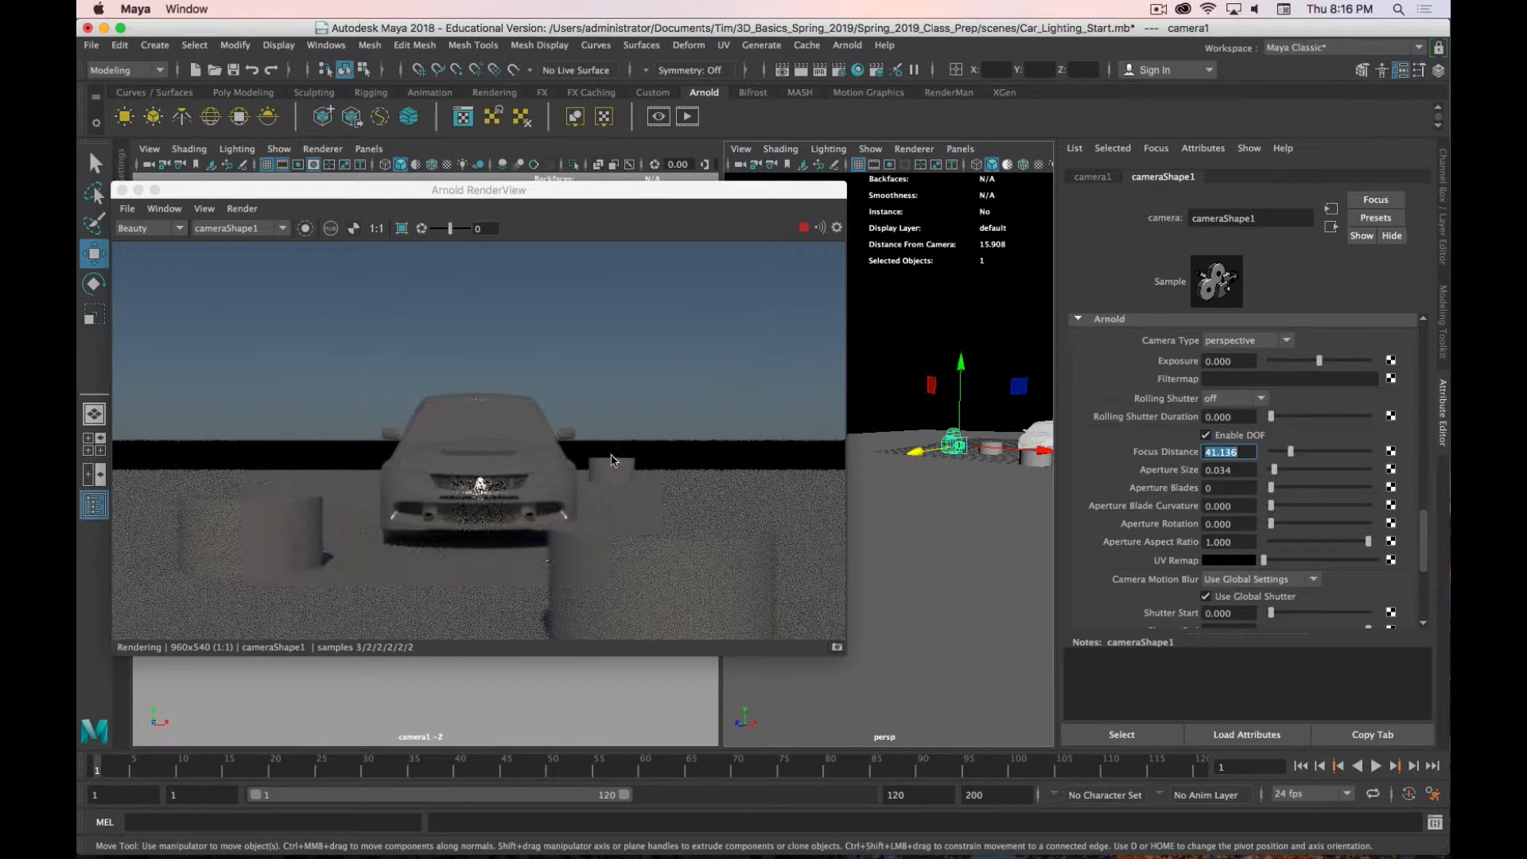
drag(1275, 470, 1348, 470)
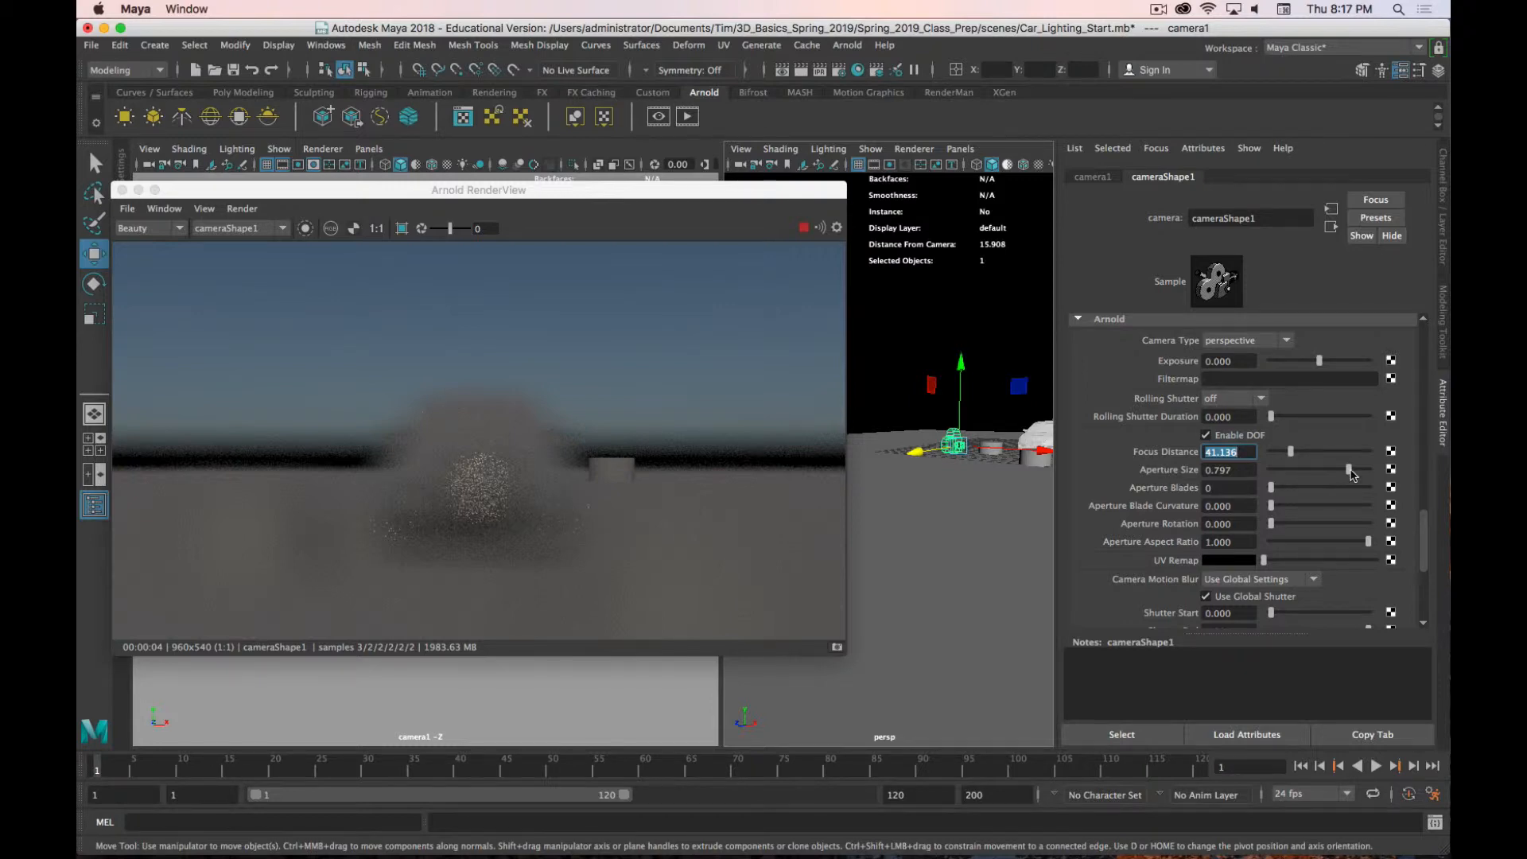
drag(1350, 470, 1324, 476)
key(super+period)
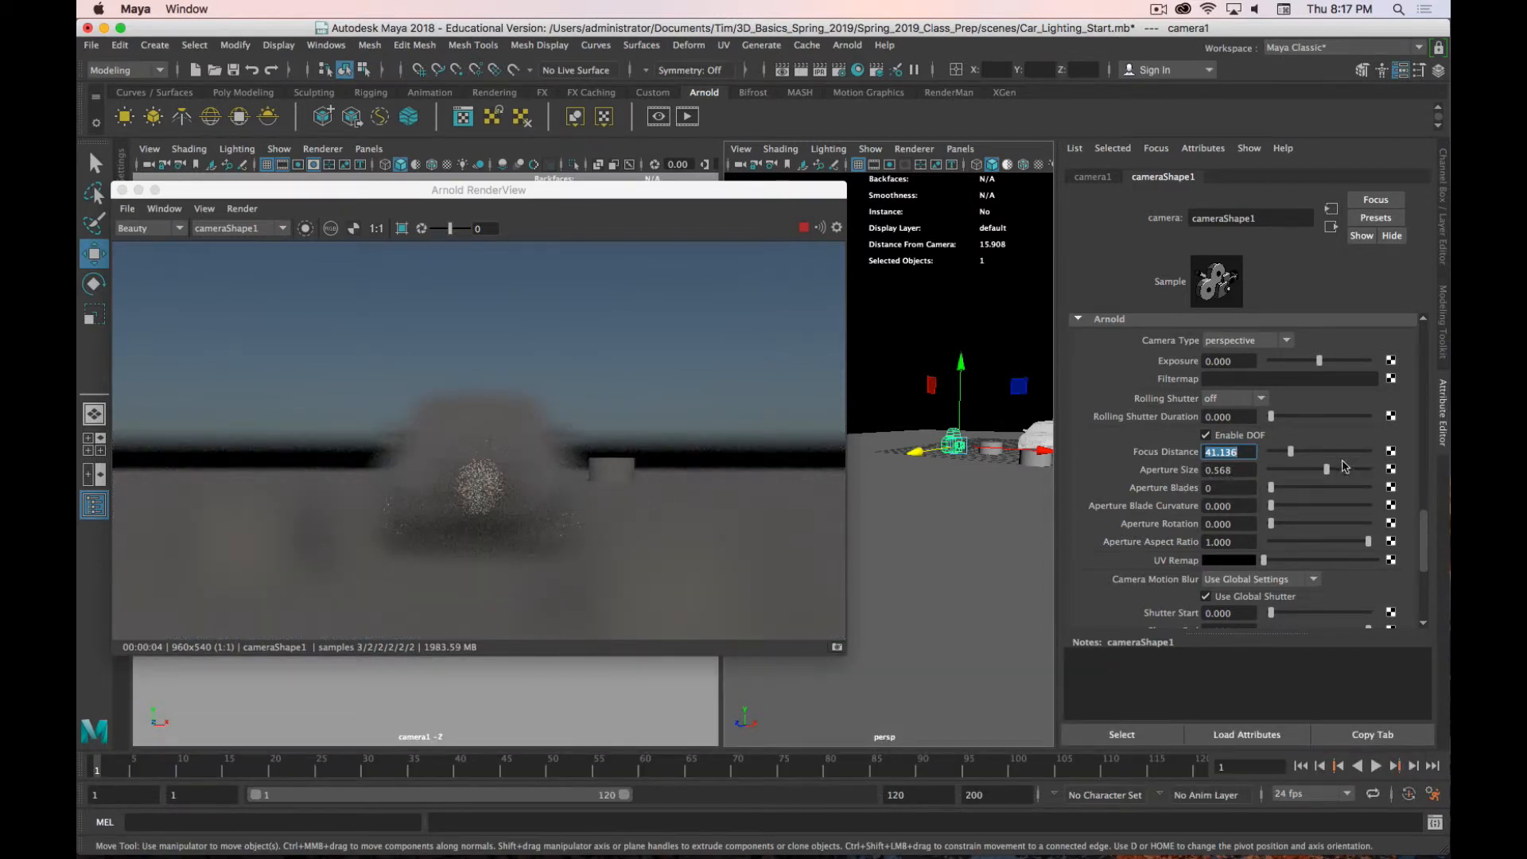
drag(1325, 474, 1275, 475)
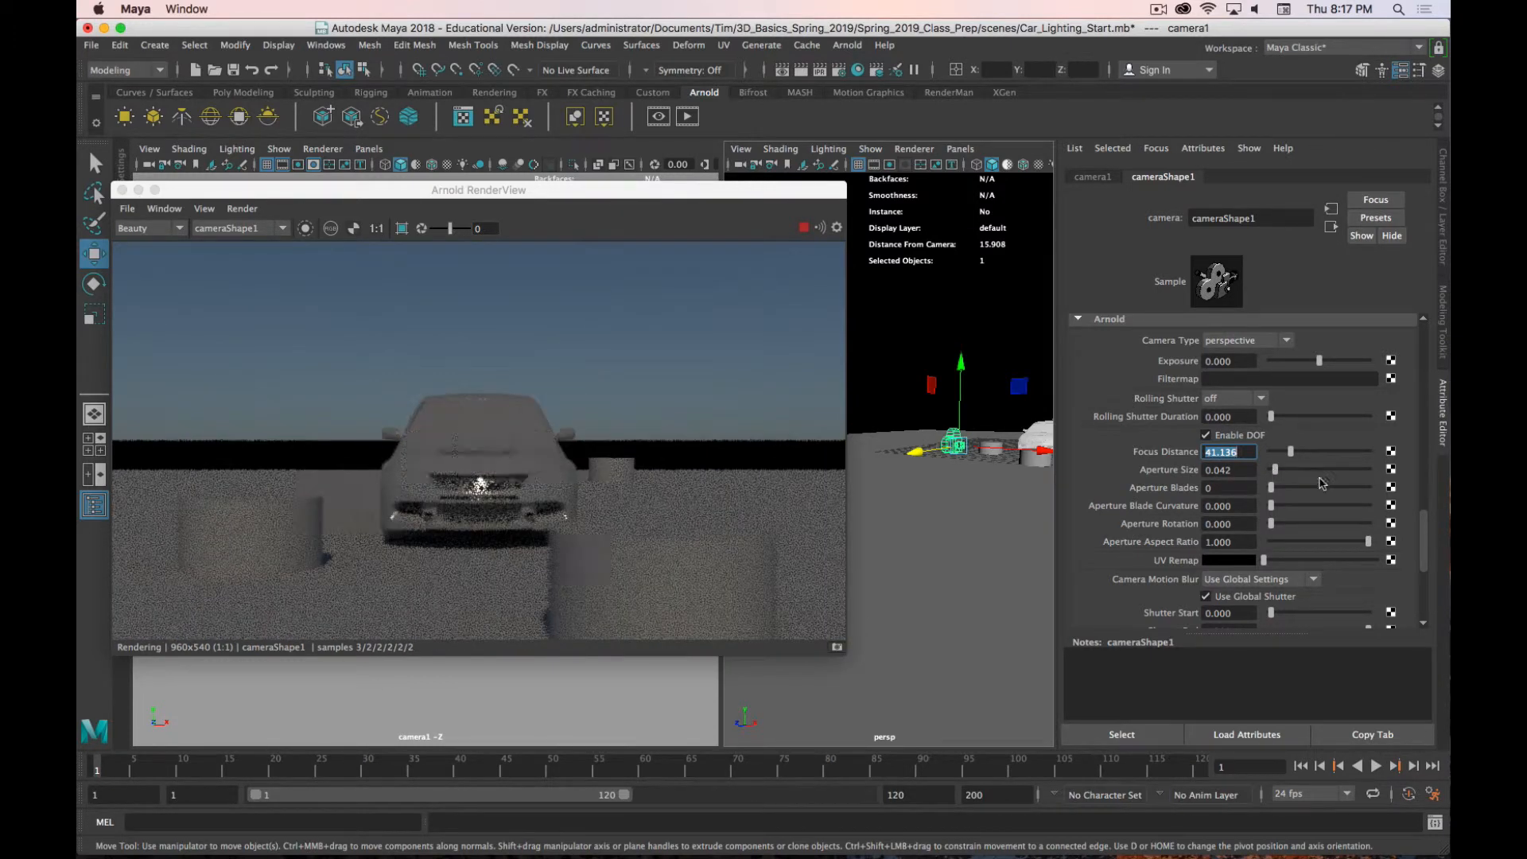
Step: Lower camera1's Arnold Focus Distance to about 8.475, and select the car body to read its distance from camera
drag(1291, 453, 1276, 455)
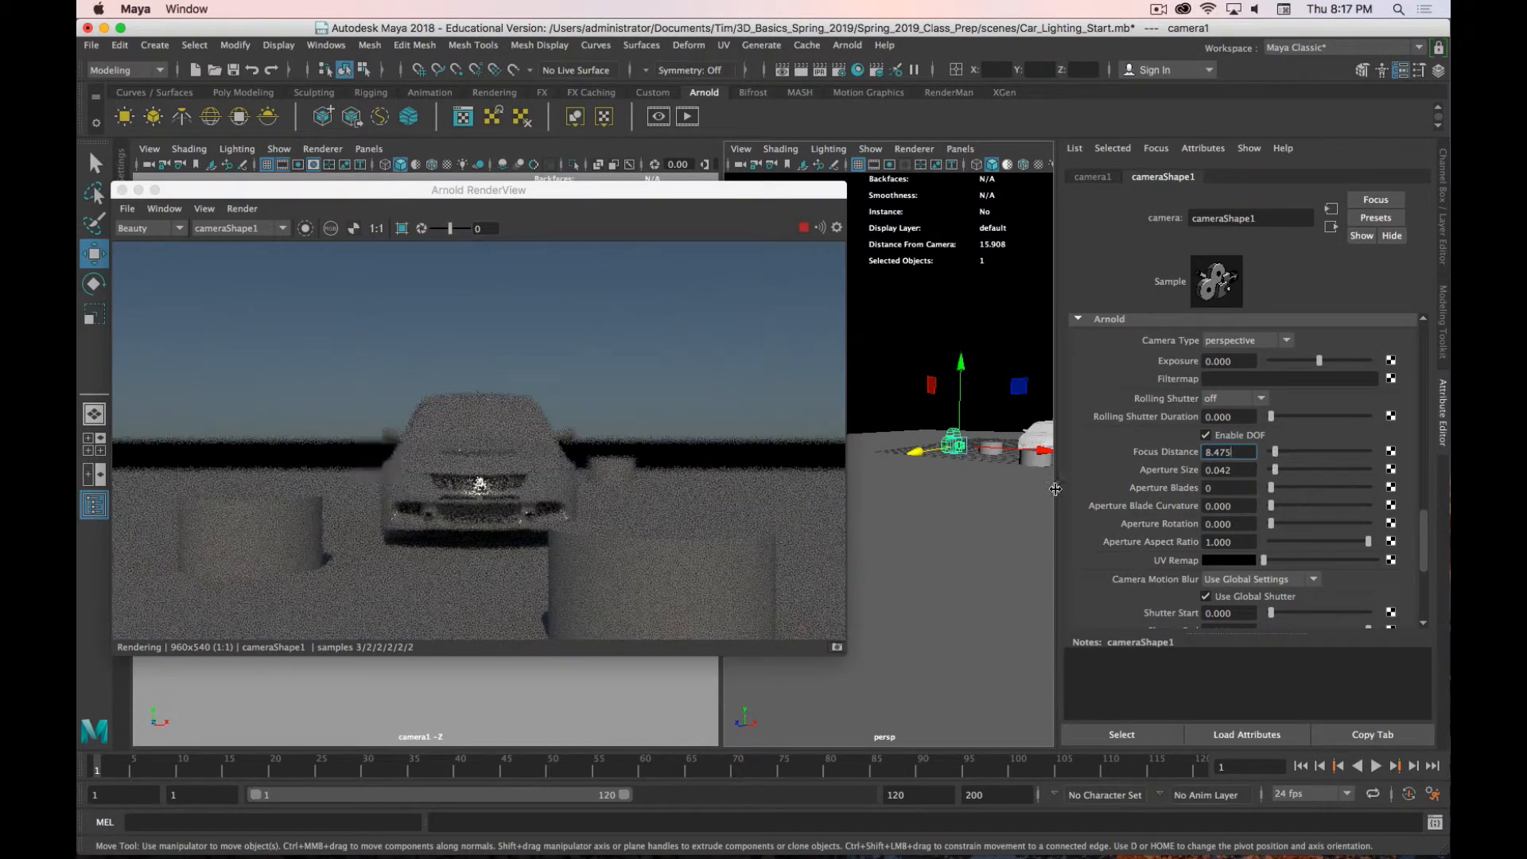
click(1036, 438)
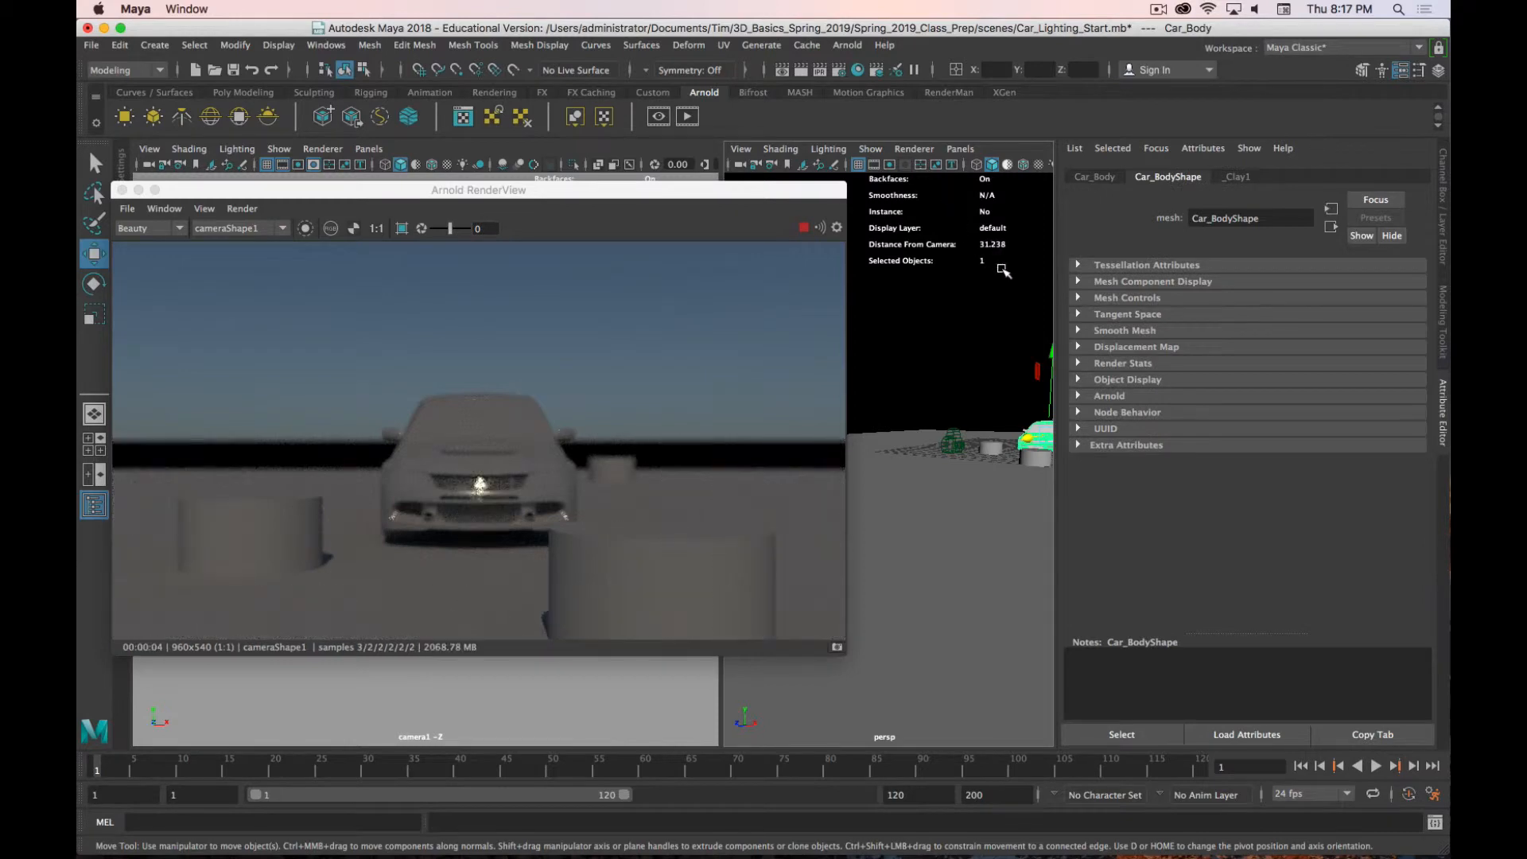
Step: Set camera1's Arnold Focus Distance to 31.238 and its Aperture Size to 0.002
click(956, 441)
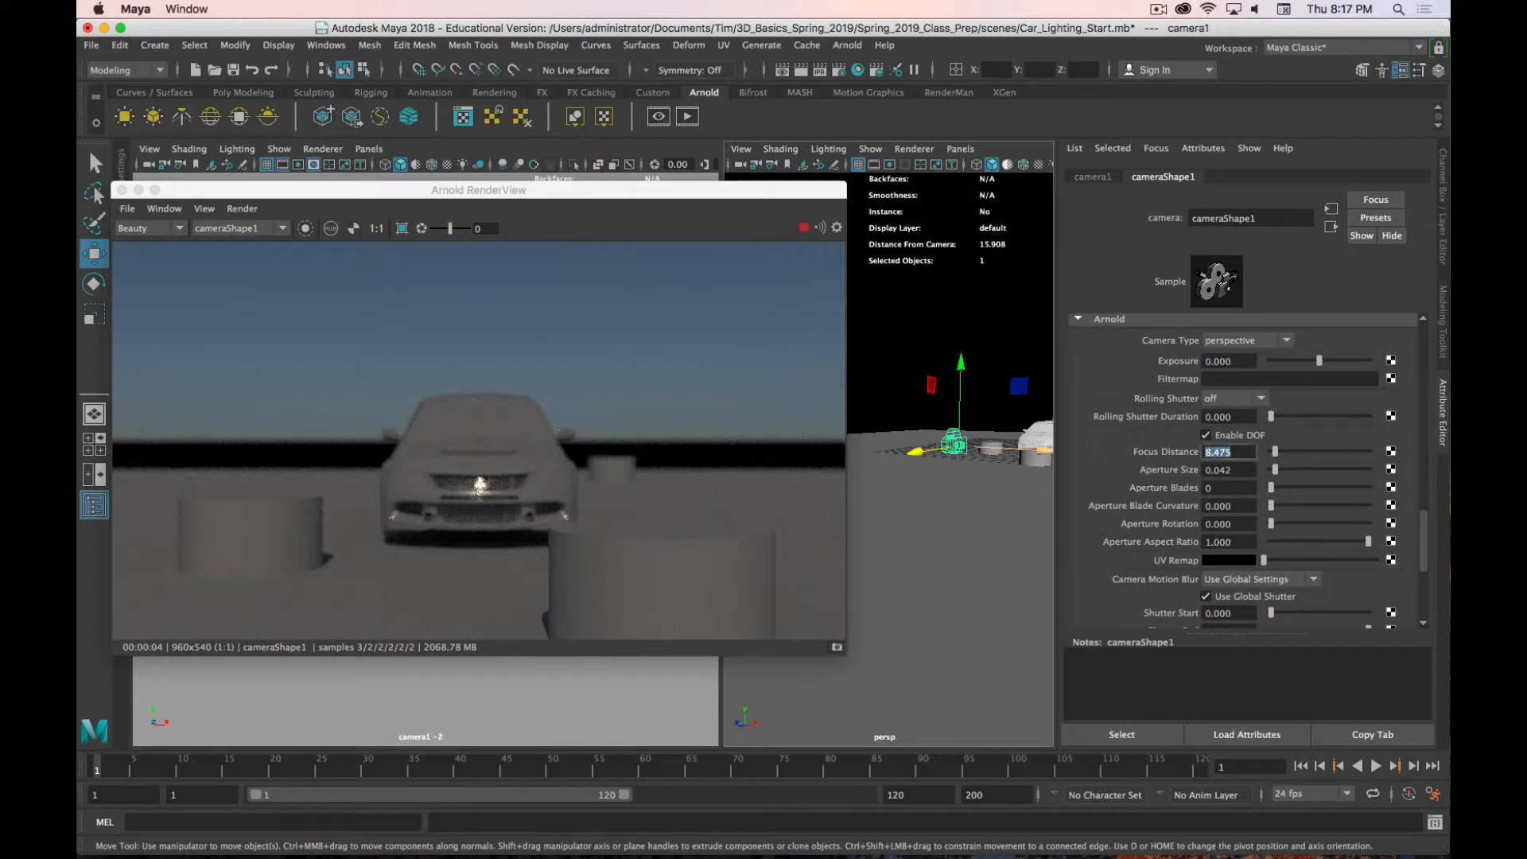
text(31.238)
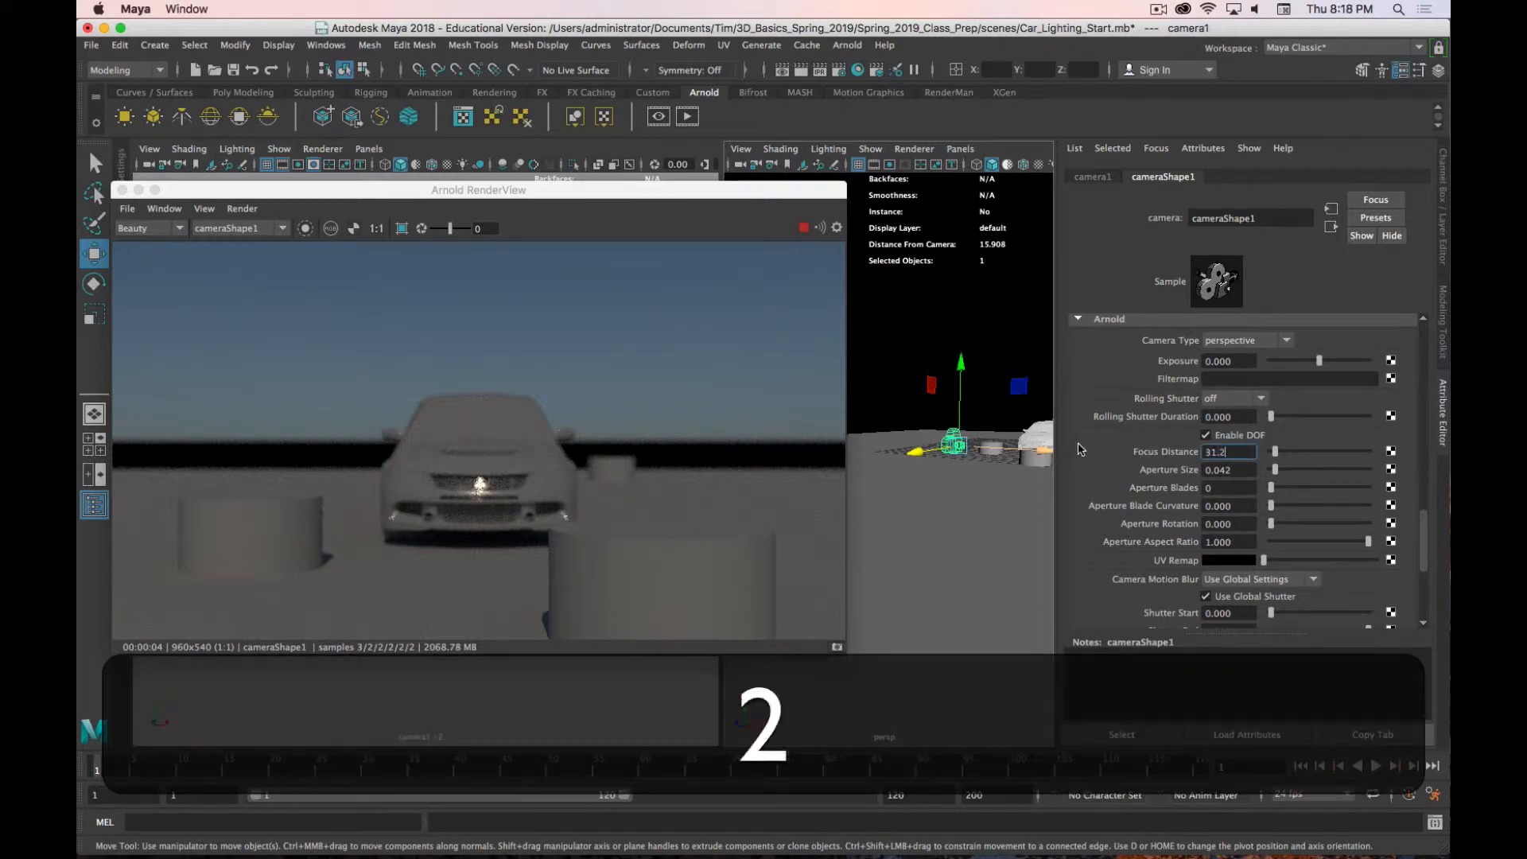
key(Return)
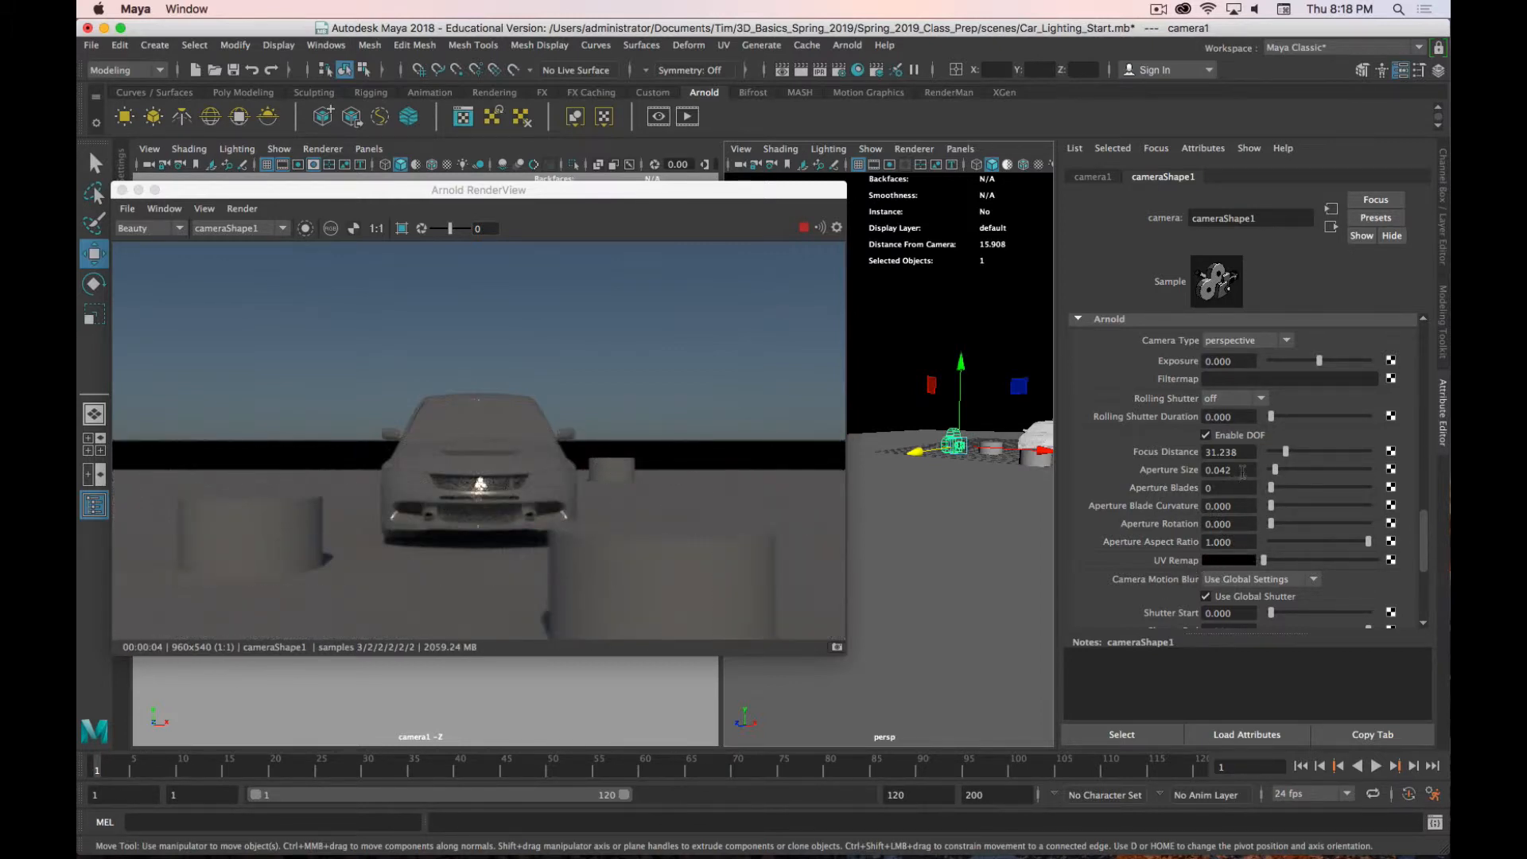
text(.002)
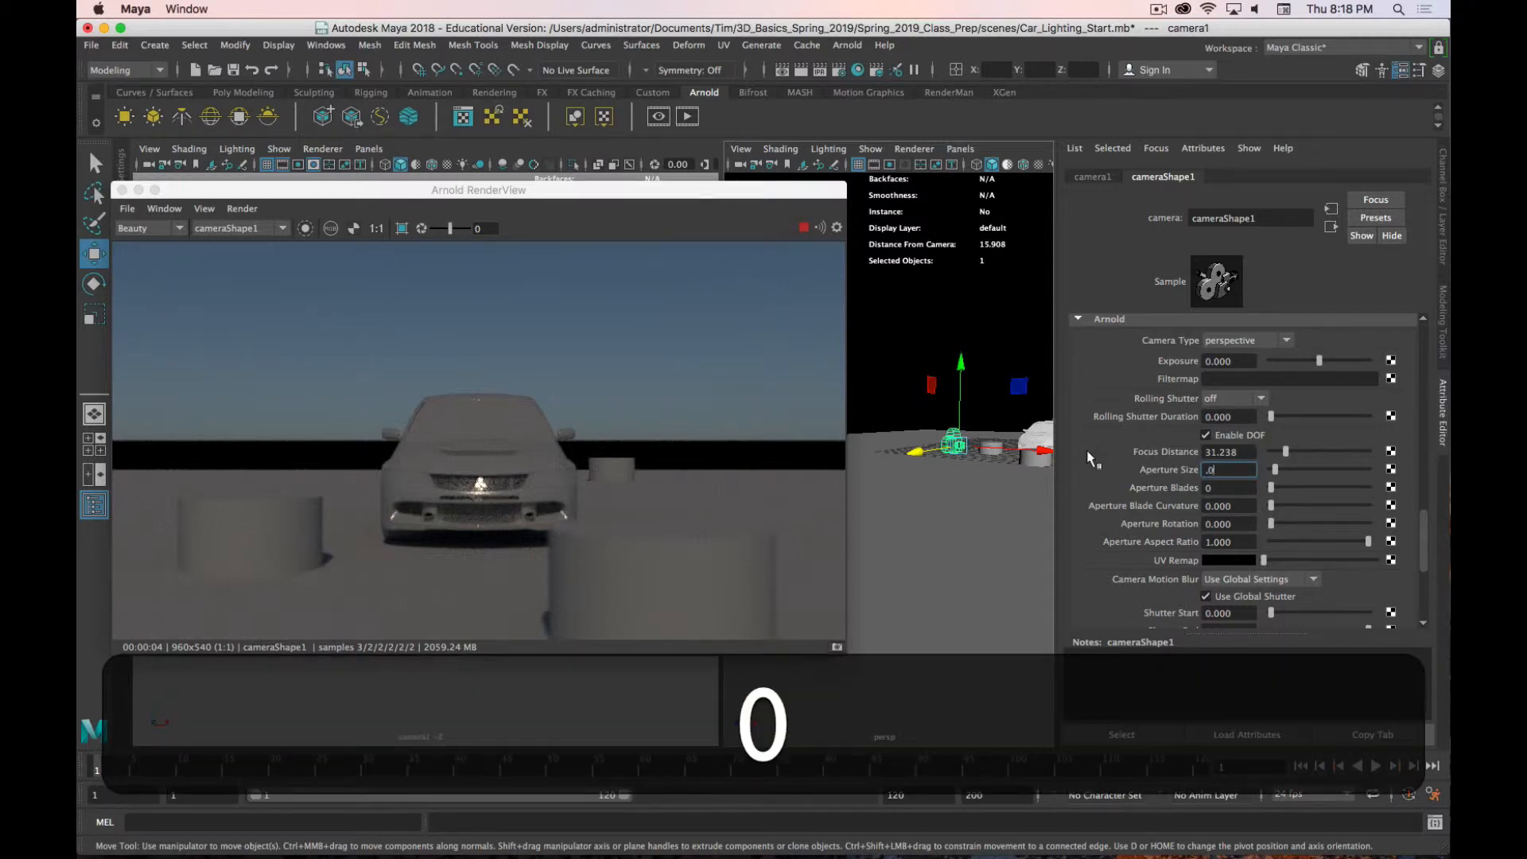
key(Return)
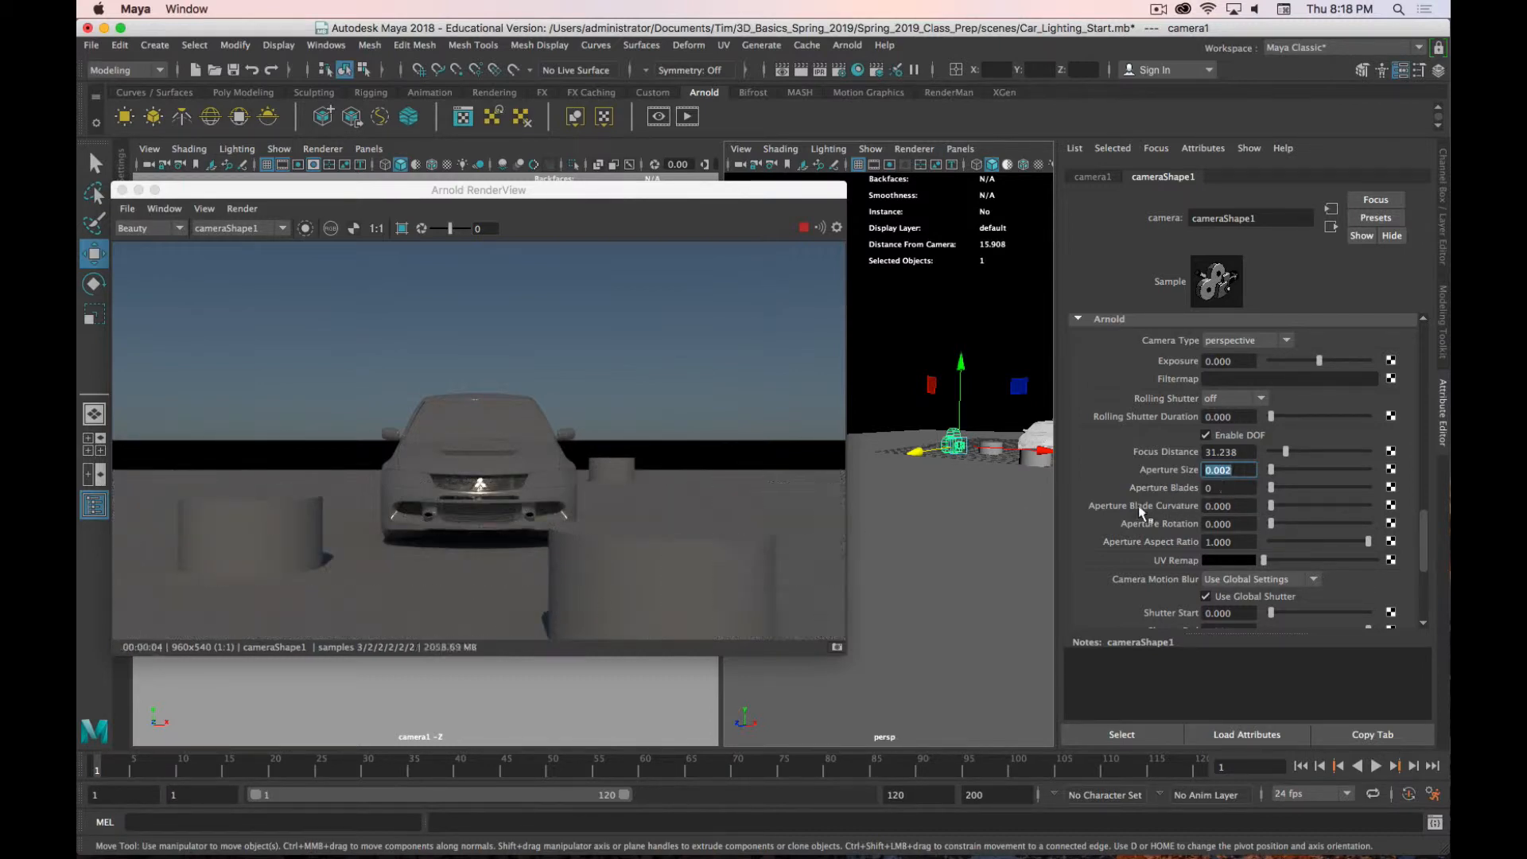
Step: Change camera1's Controls attribute to Camera and Aim
scroll(1185, 509, down, 5)
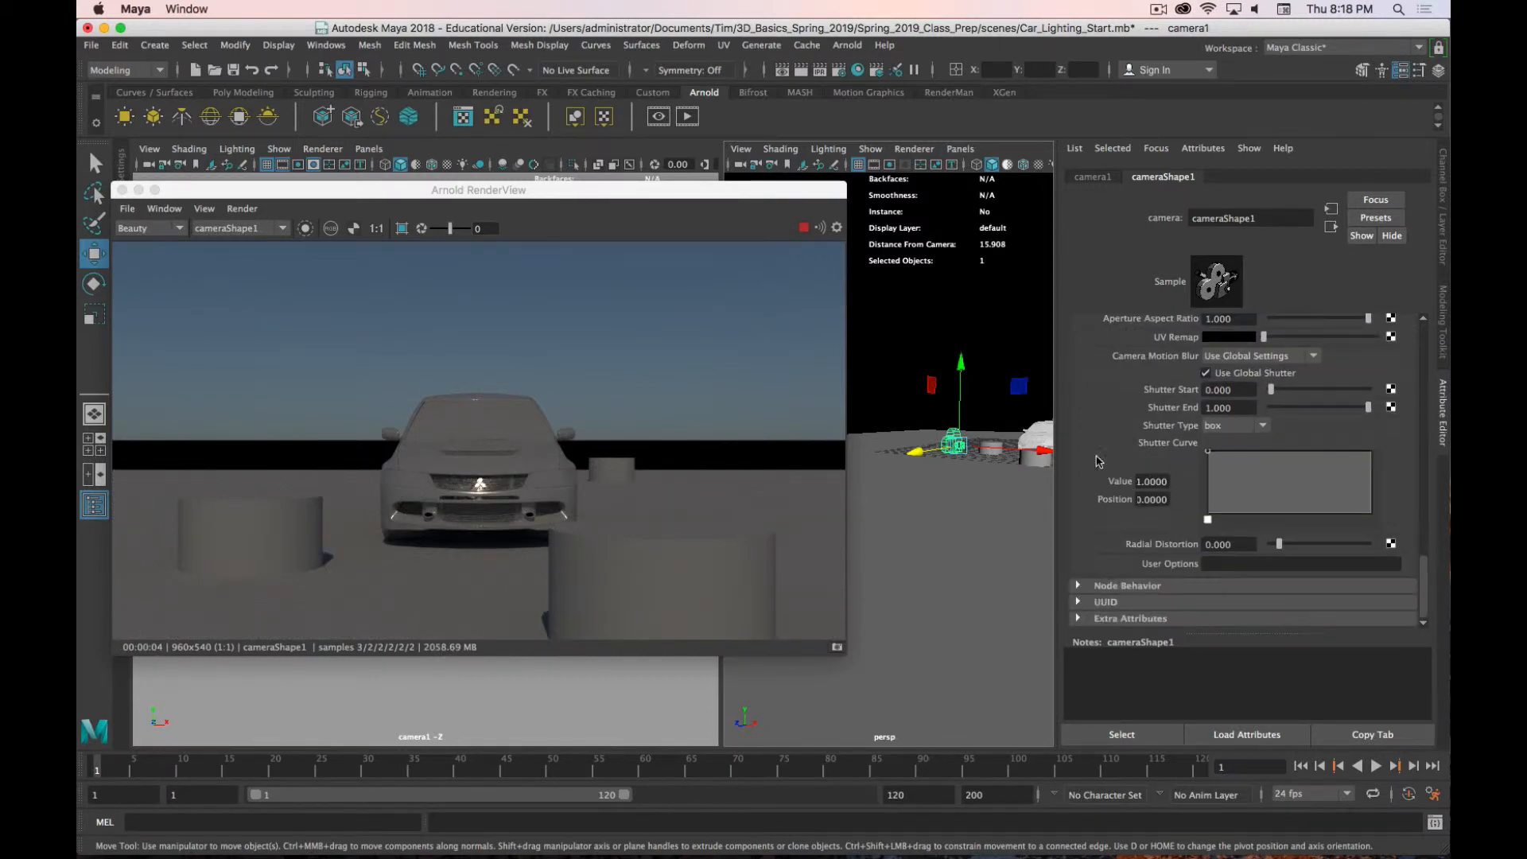
scroll(1097, 462, up, 5)
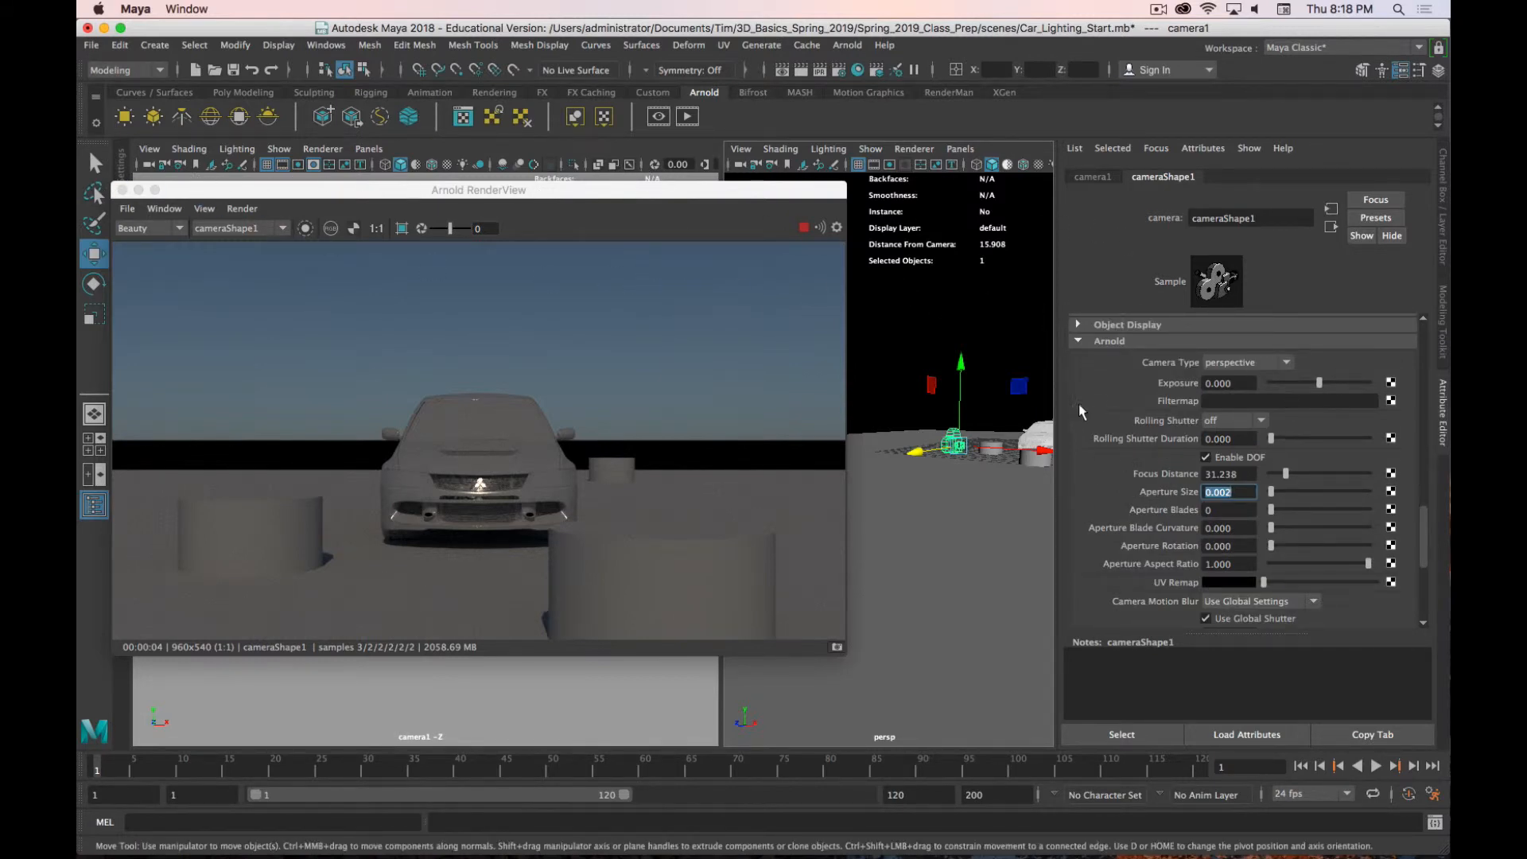
scroll(1170, 470, up, 10)
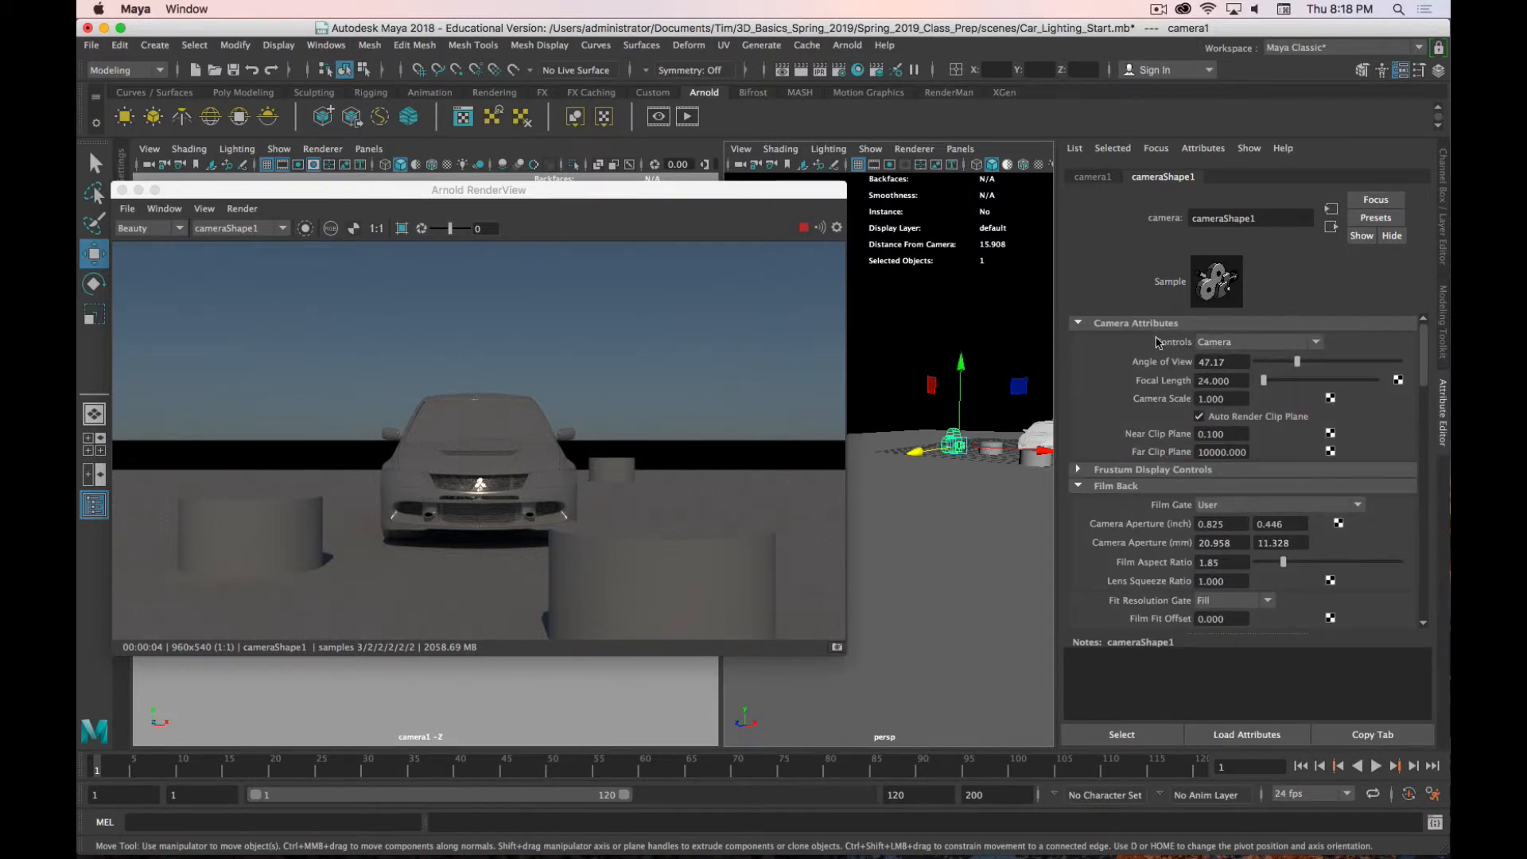
click(1245, 350)
click(1247, 370)
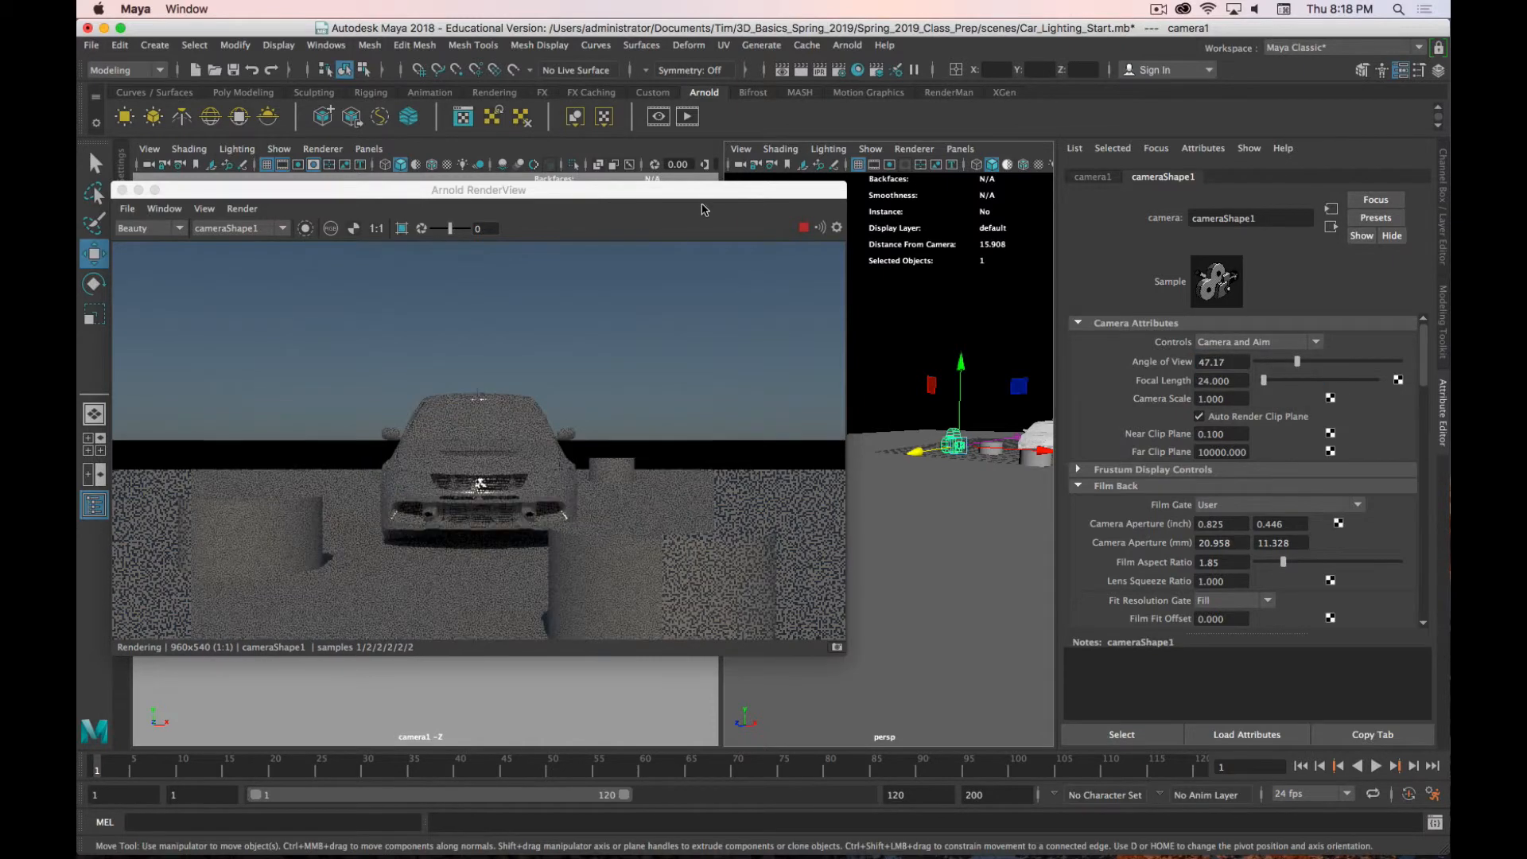
Step: Move camera1 to about X -2.813, Y 1.174, Z 19.778 in the perspective view, and close the Arnold RenderView
drag(709, 187, 700, 91)
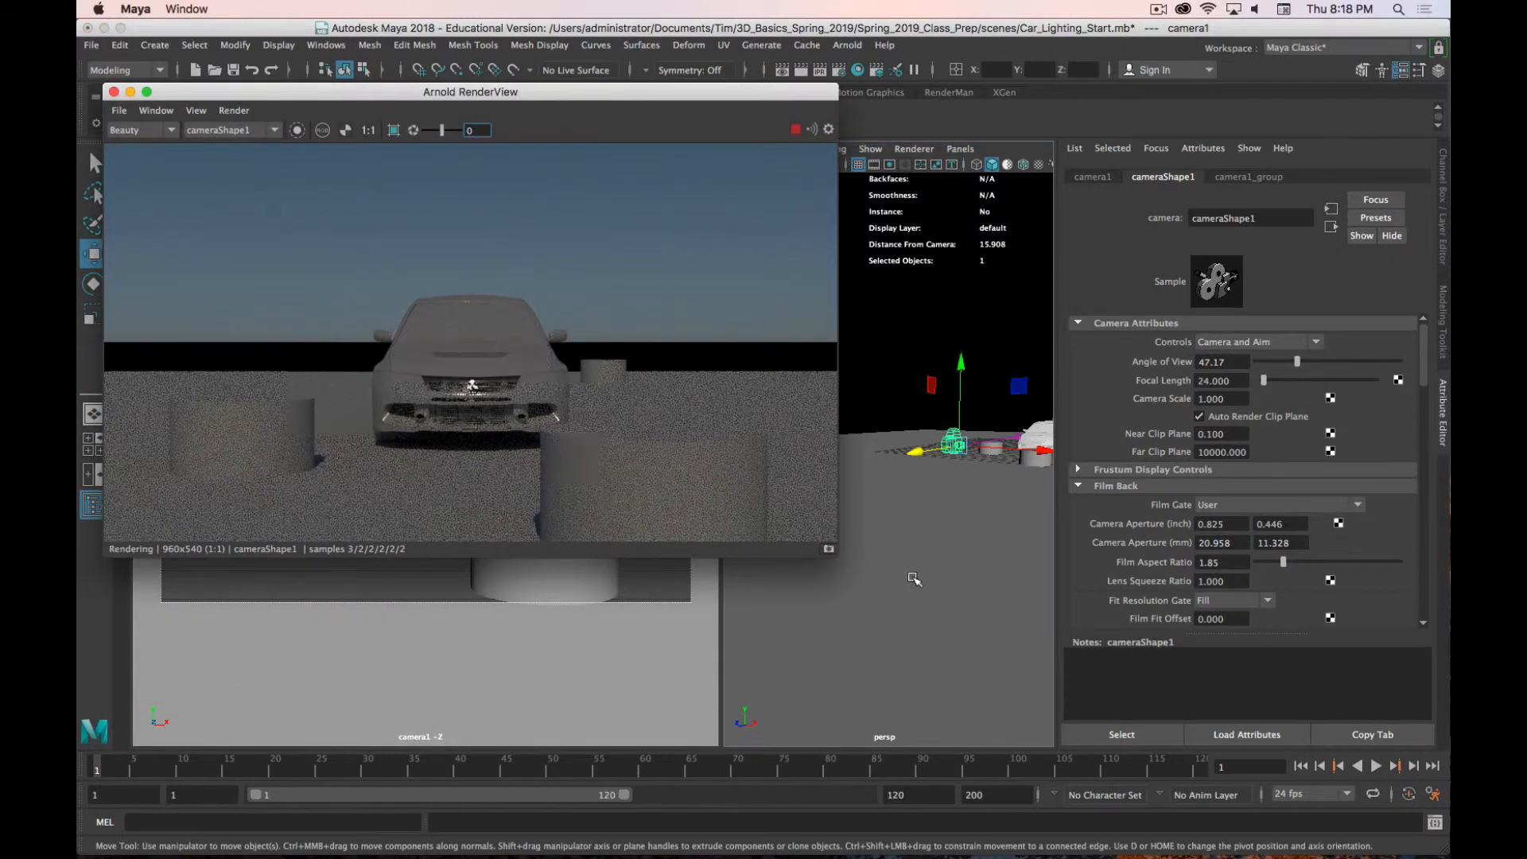
alt+drag(954, 555, 962, 641)
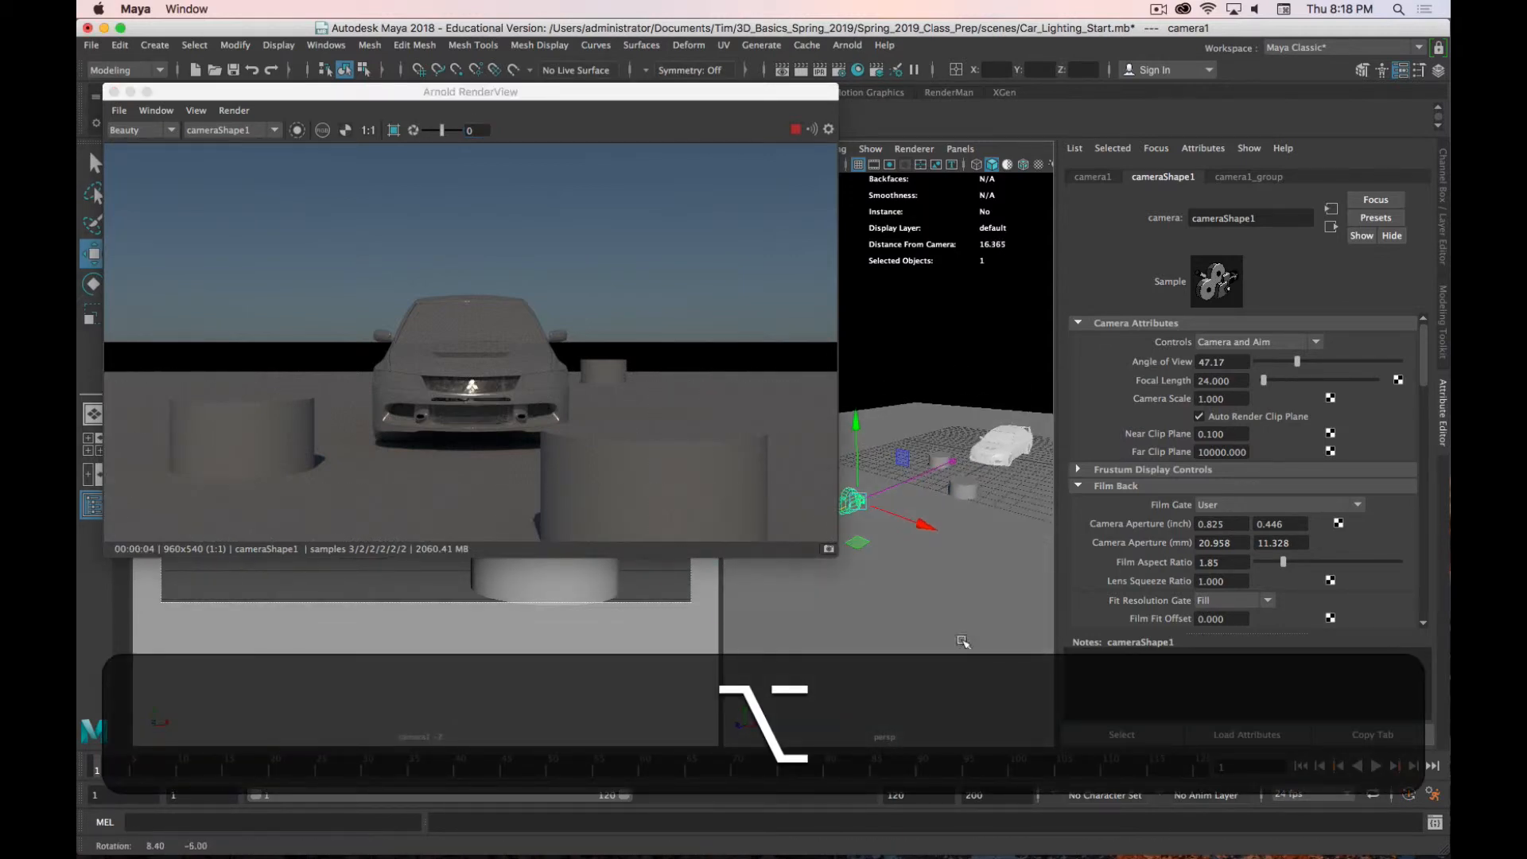
alt+middle_drag(932, 584, 996, 612)
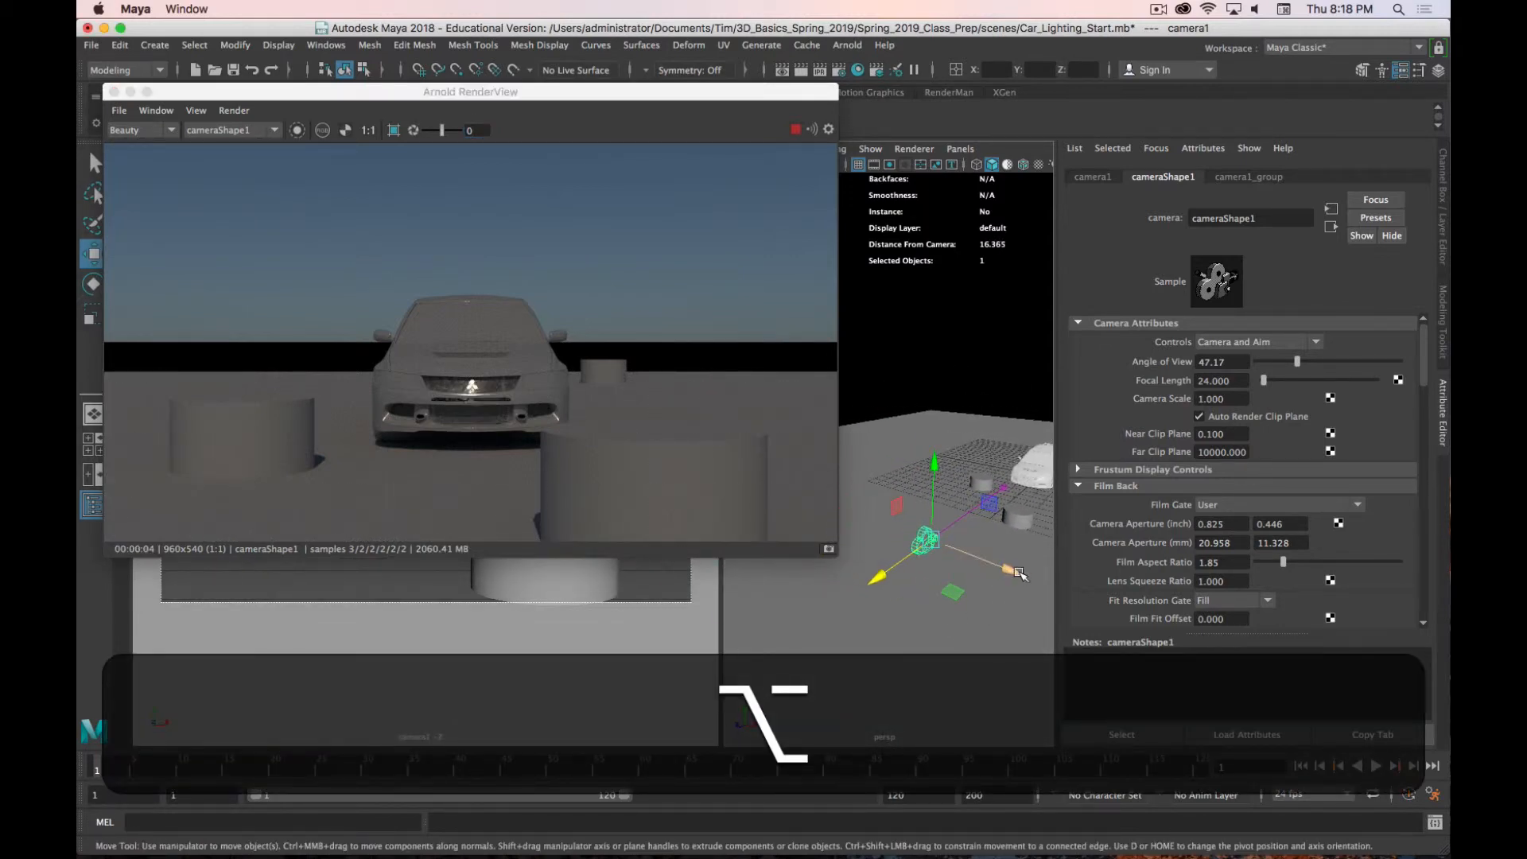
drag(1019, 574, 914, 532)
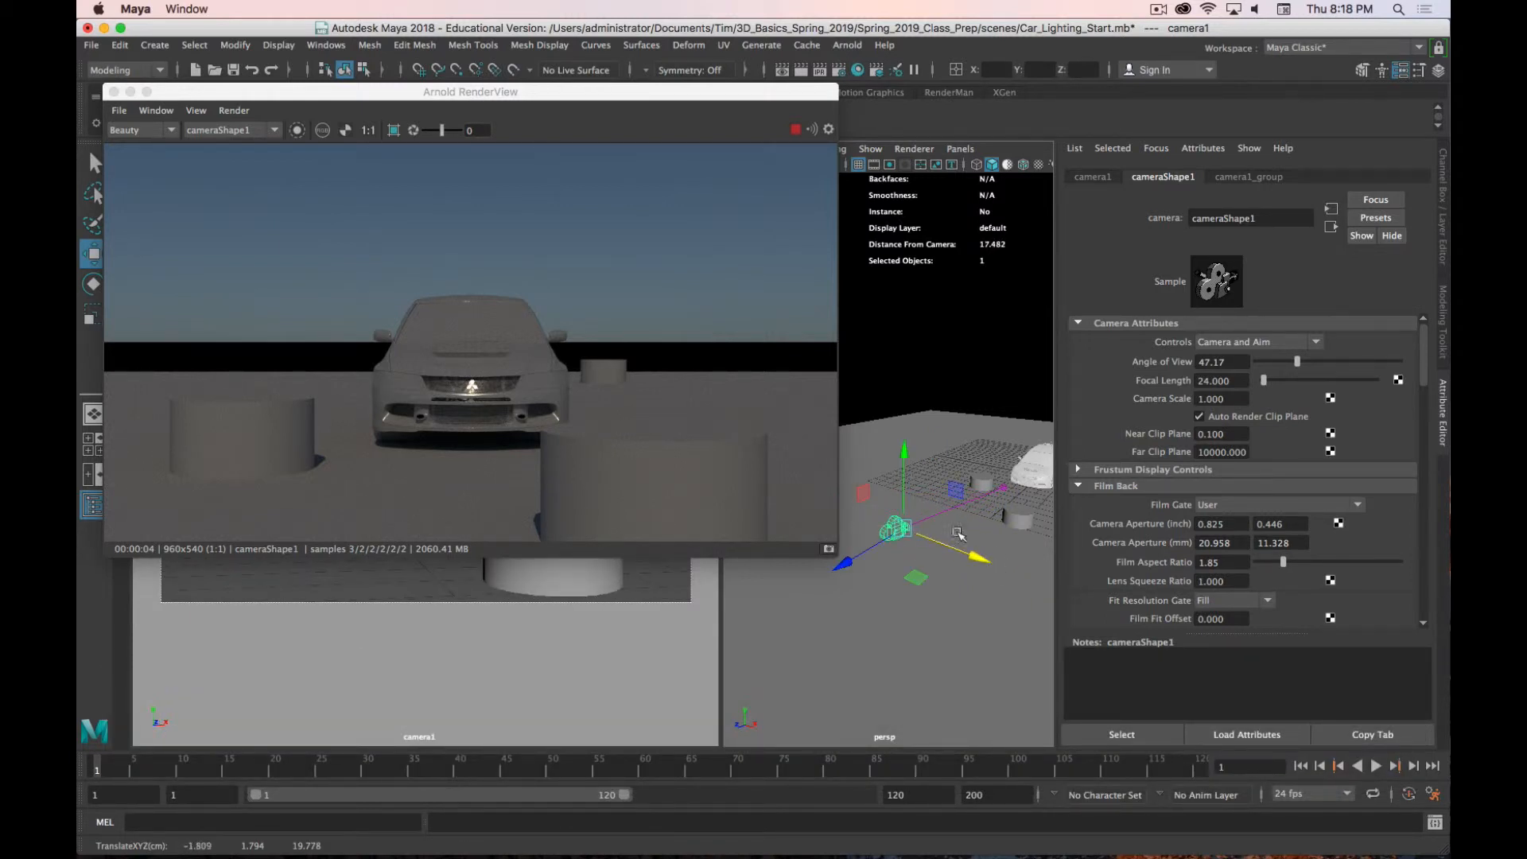
click(113, 92)
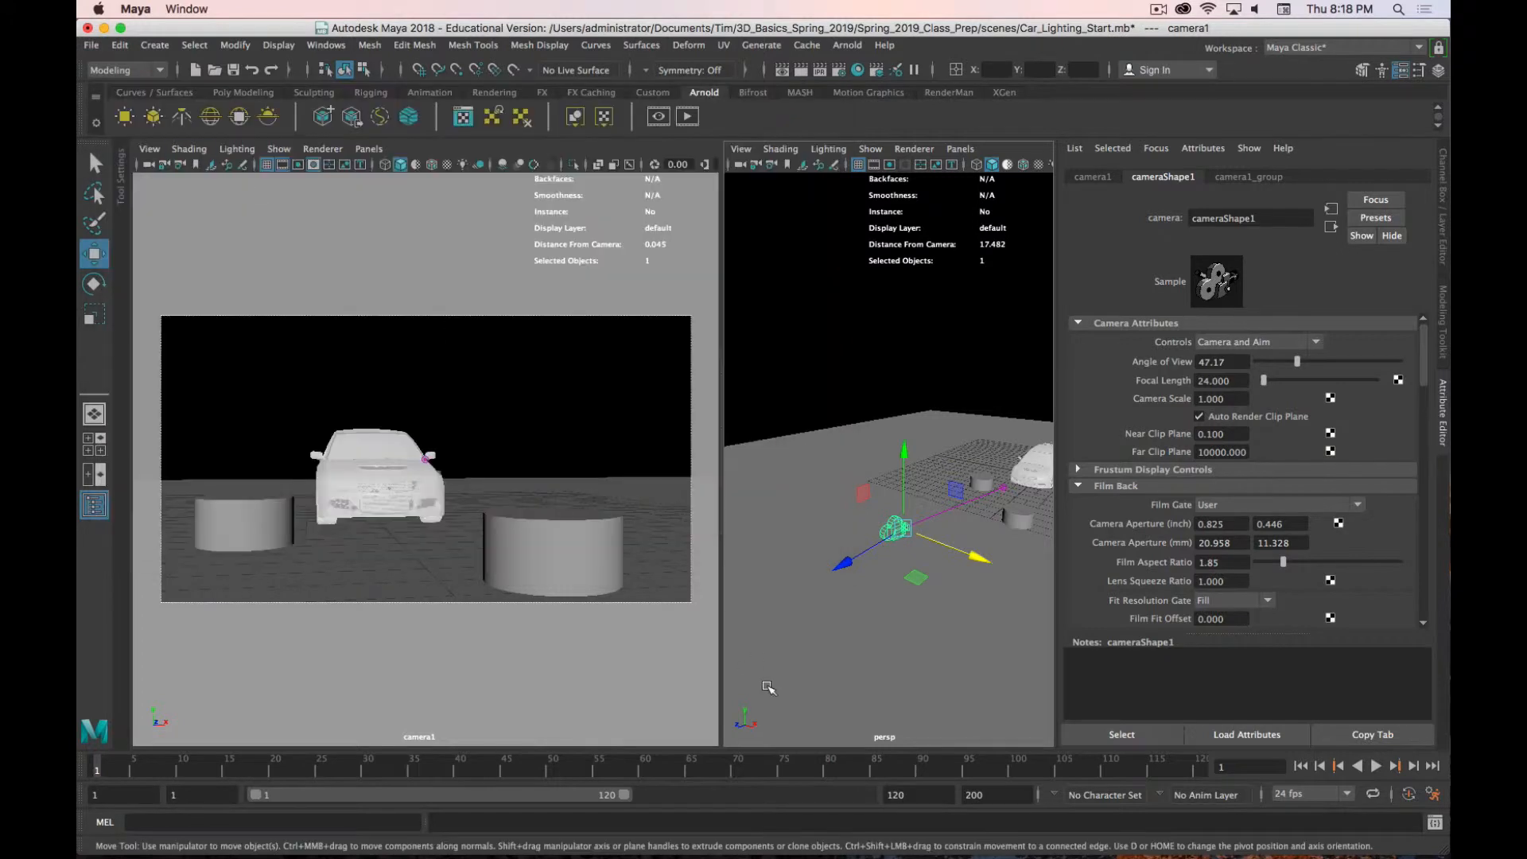
drag(980, 559, 949, 525)
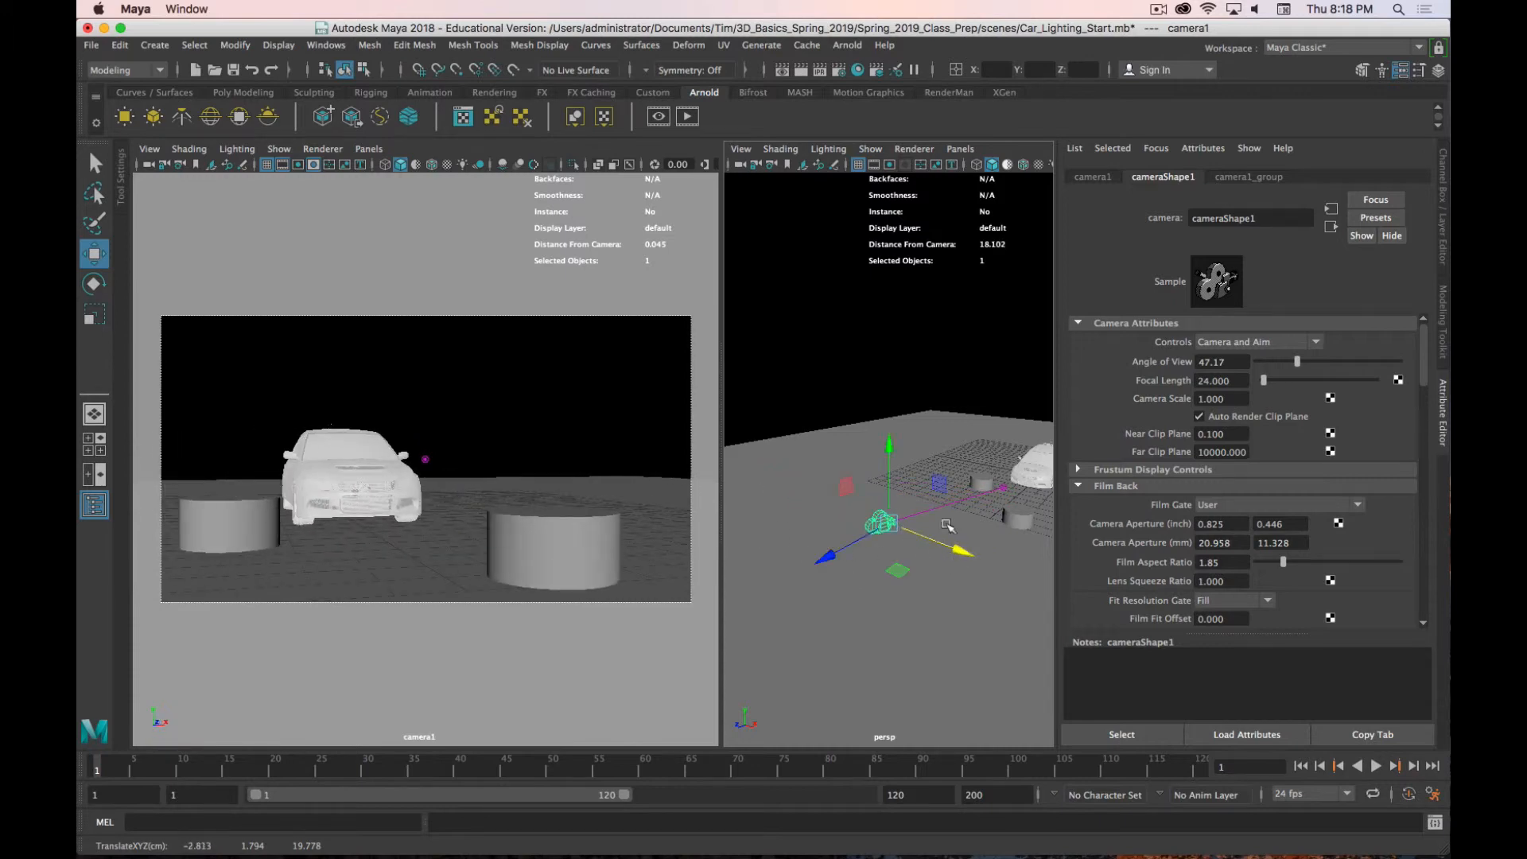
drag(891, 447, 936, 463)
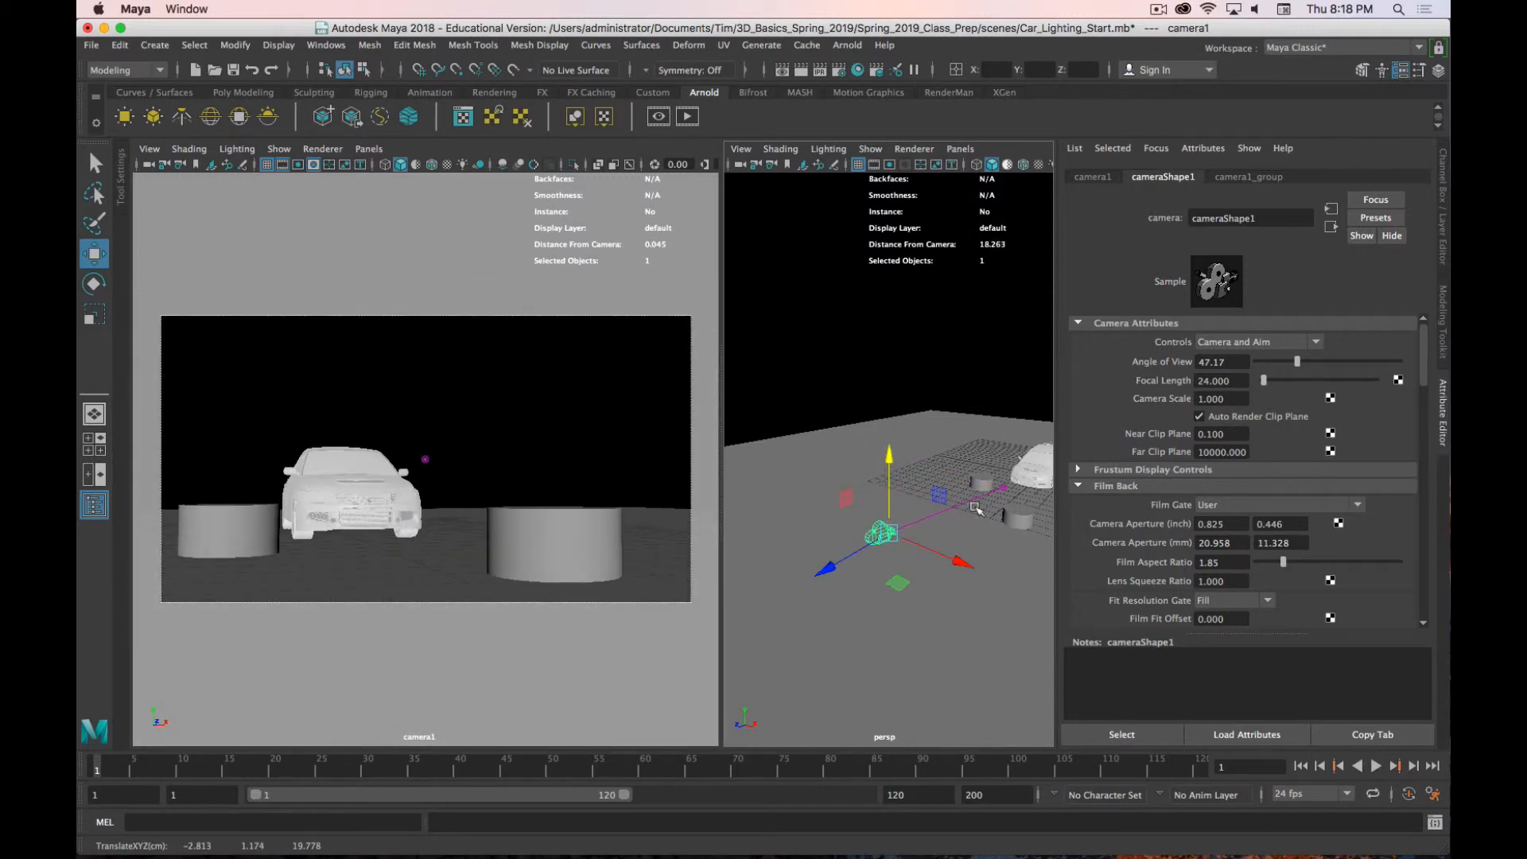
Step: Lower camera1's aim locator at the car's nose and shift it sideways to about X 1.779, Y 0.564, Z 4.245
alt+drag(977, 515, 843, 518)
click(941, 499)
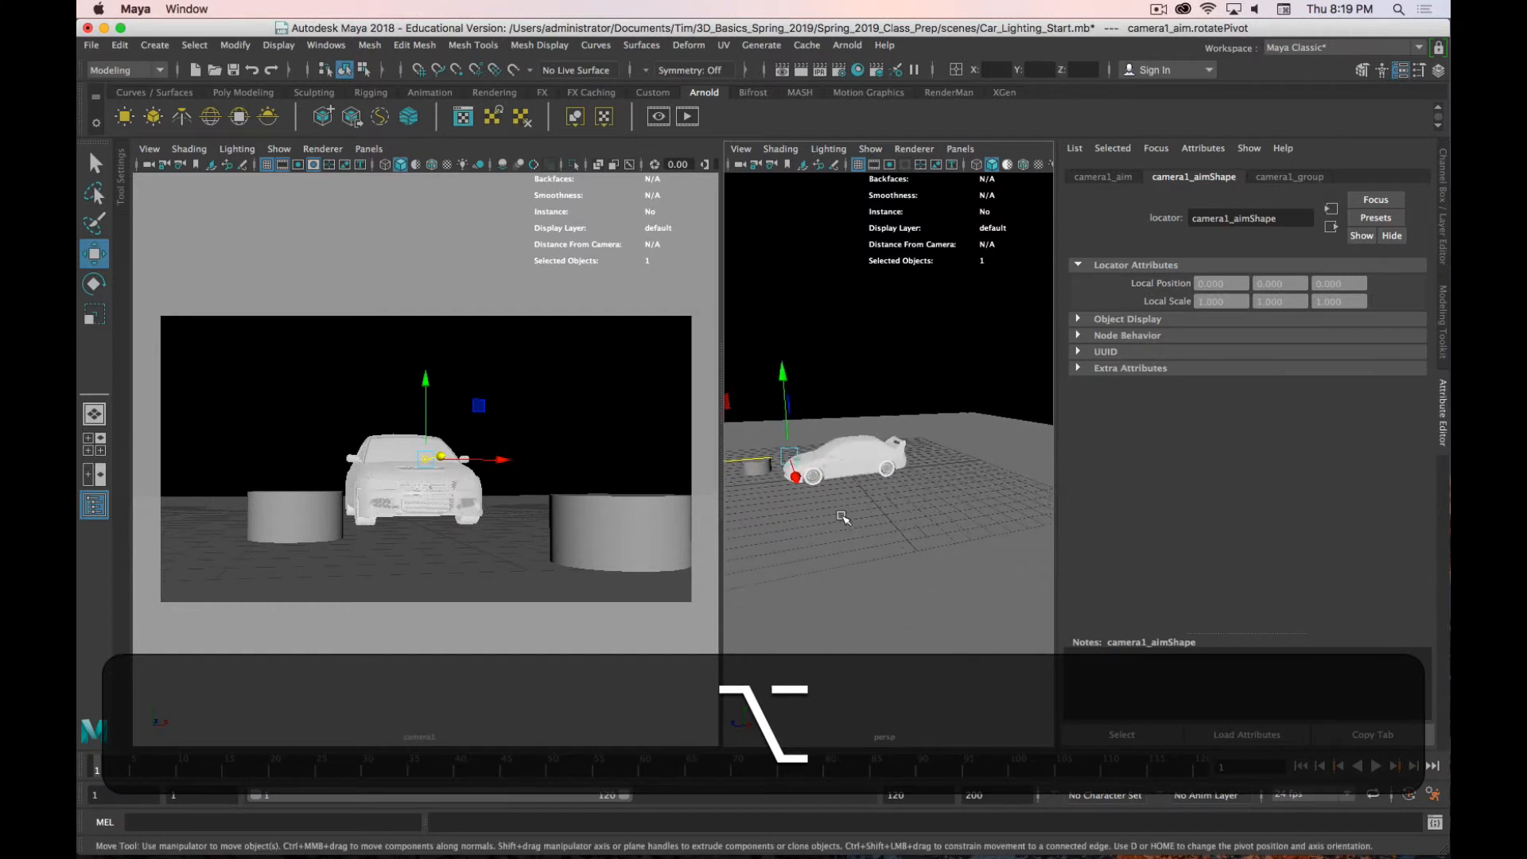
key(f)
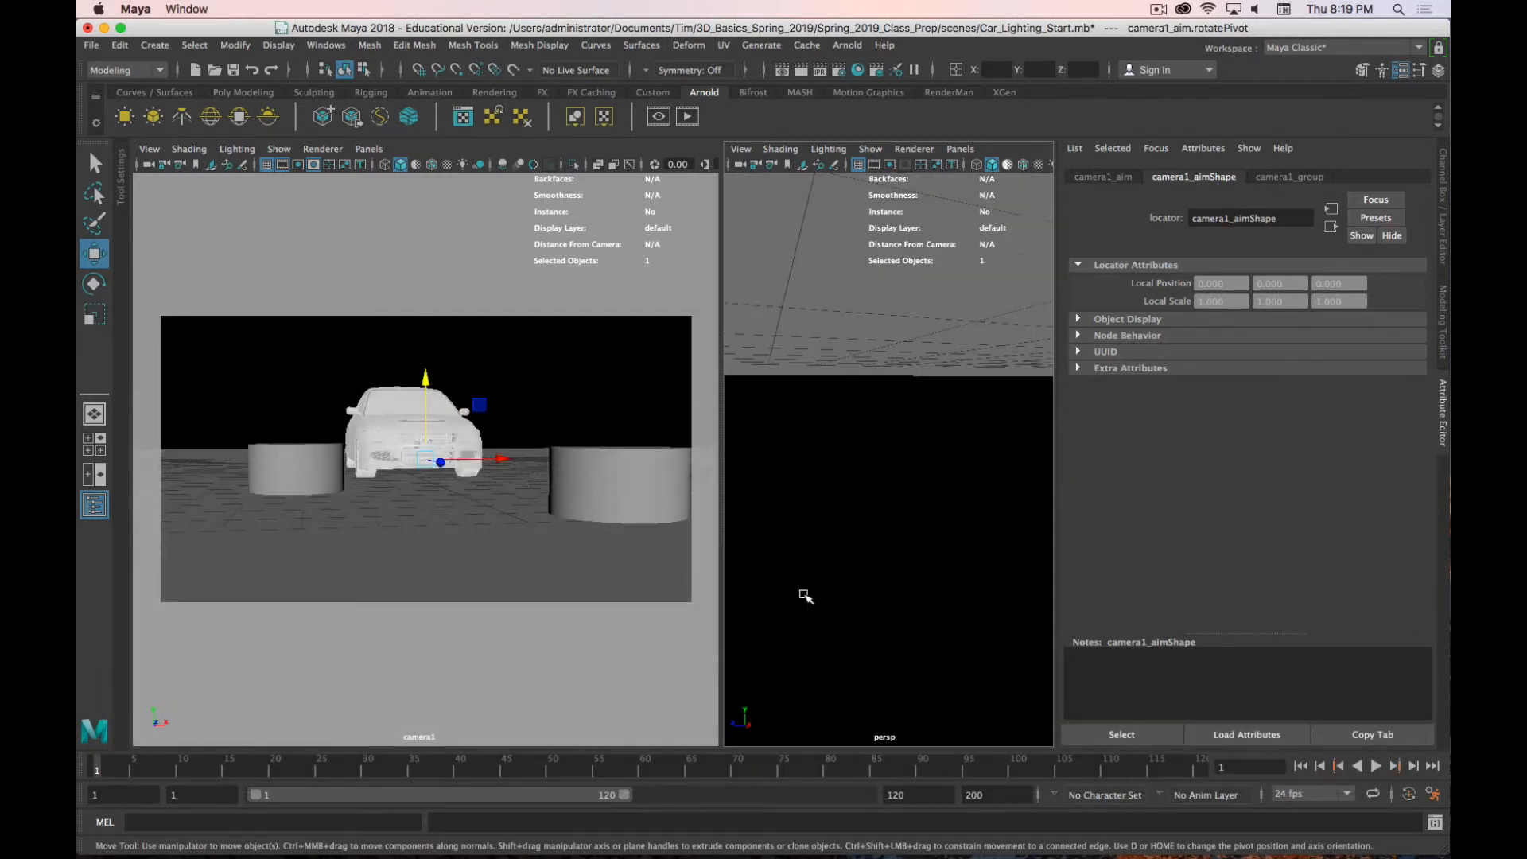
scroll(835, 648, down, 10)
alt+drag(832, 641, 908, 617)
scroll(909, 616, up, 5)
scroll(909, 616, down, 5)
alt+right_drag(920, 552, 920, 589)
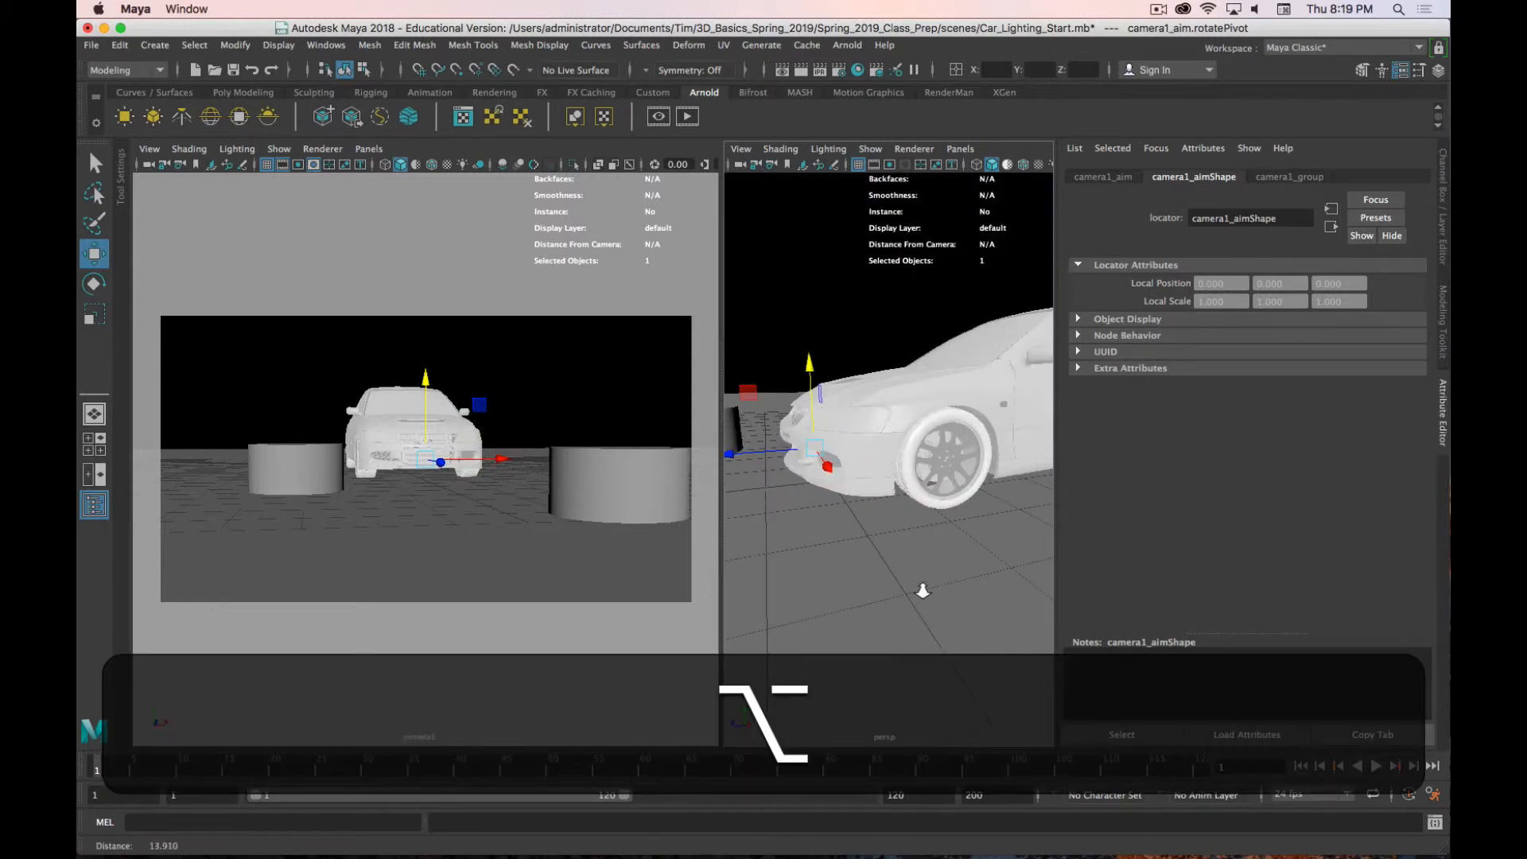
drag(829, 472, 873, 539)
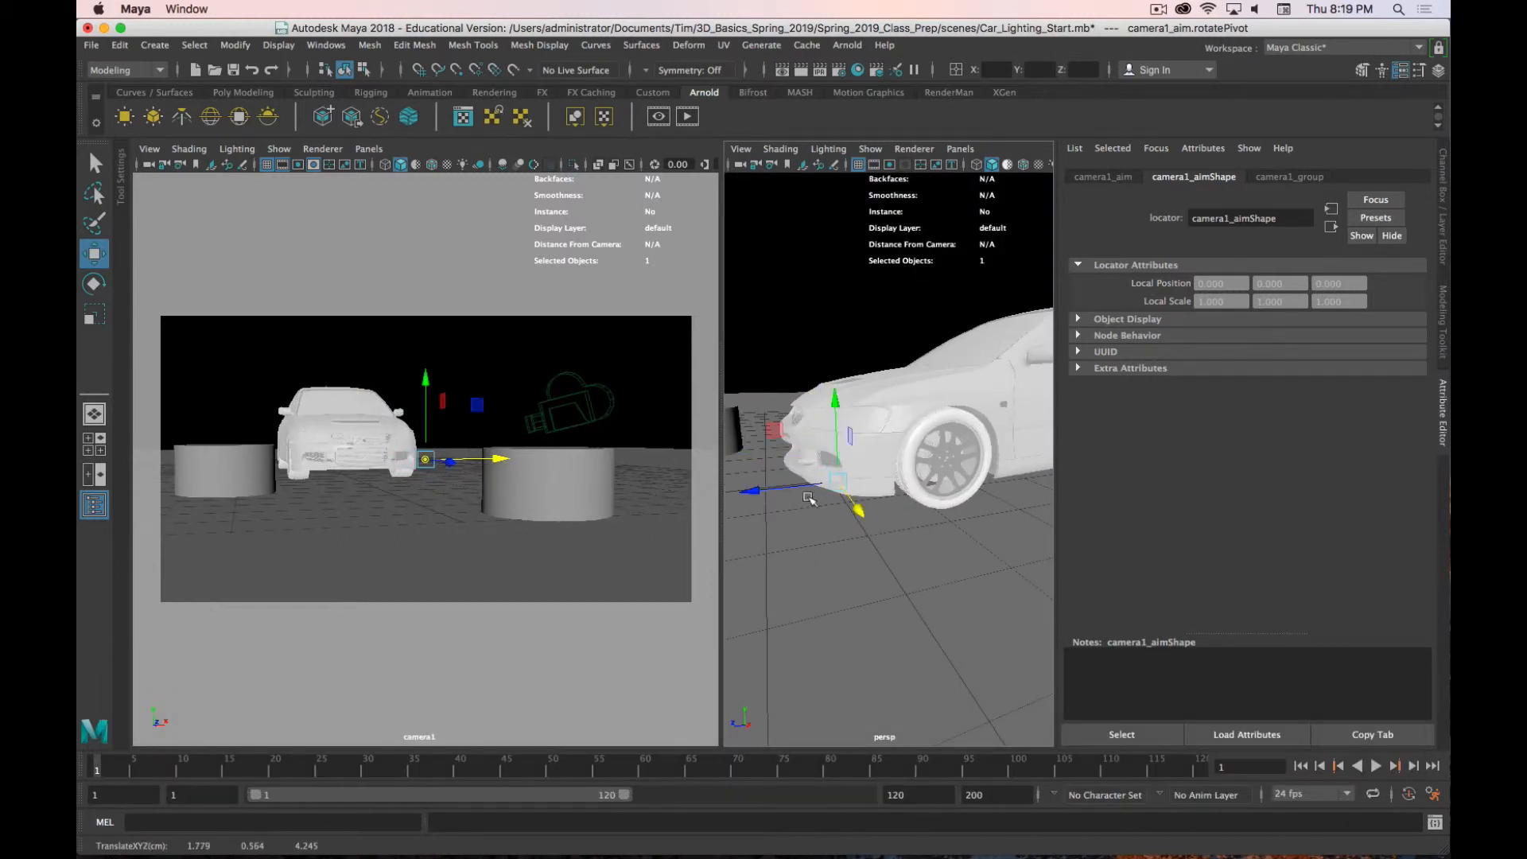
Step: Try moving camera1's aim locator back and sideways, as far as about X -11.541, and return it to the car's nose
drag(766, 499, 853, 501)
drag(959, 499, 1003, 528)
drag(873, 509, 844, 509)
drag(487, 465, 511, 467)
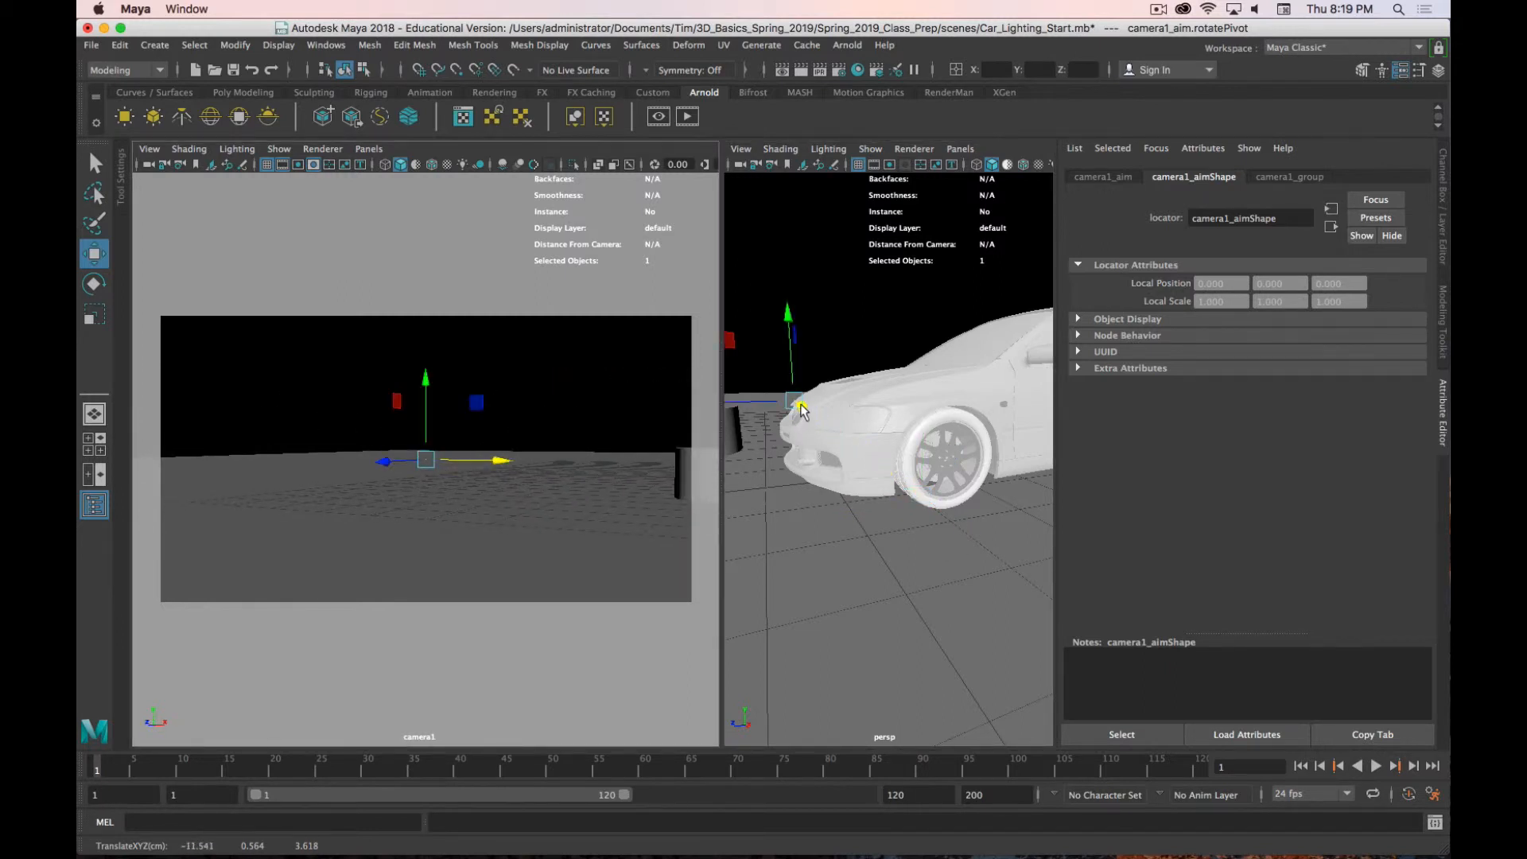
drag(800, 409, 1019, 499)
Step: Move camera1 around to the side of the car for a three-quarter side view with the car farther away
scroll(840, 554, down, 15)
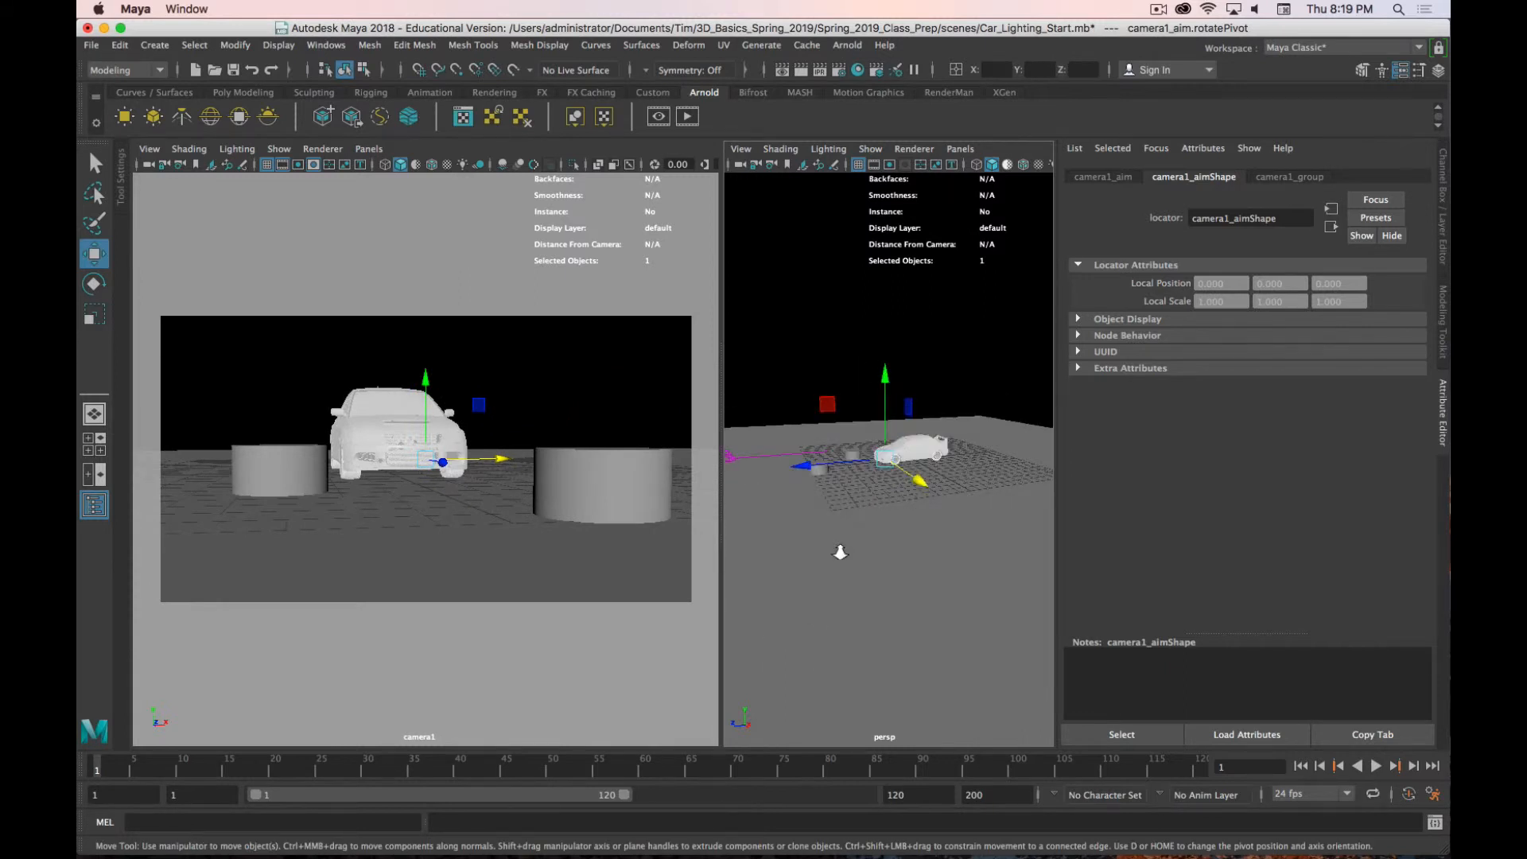
scroll(835, 534, up, 8)
scroll(822, 521, down, 10)
scroll(822, 521, up, 5)
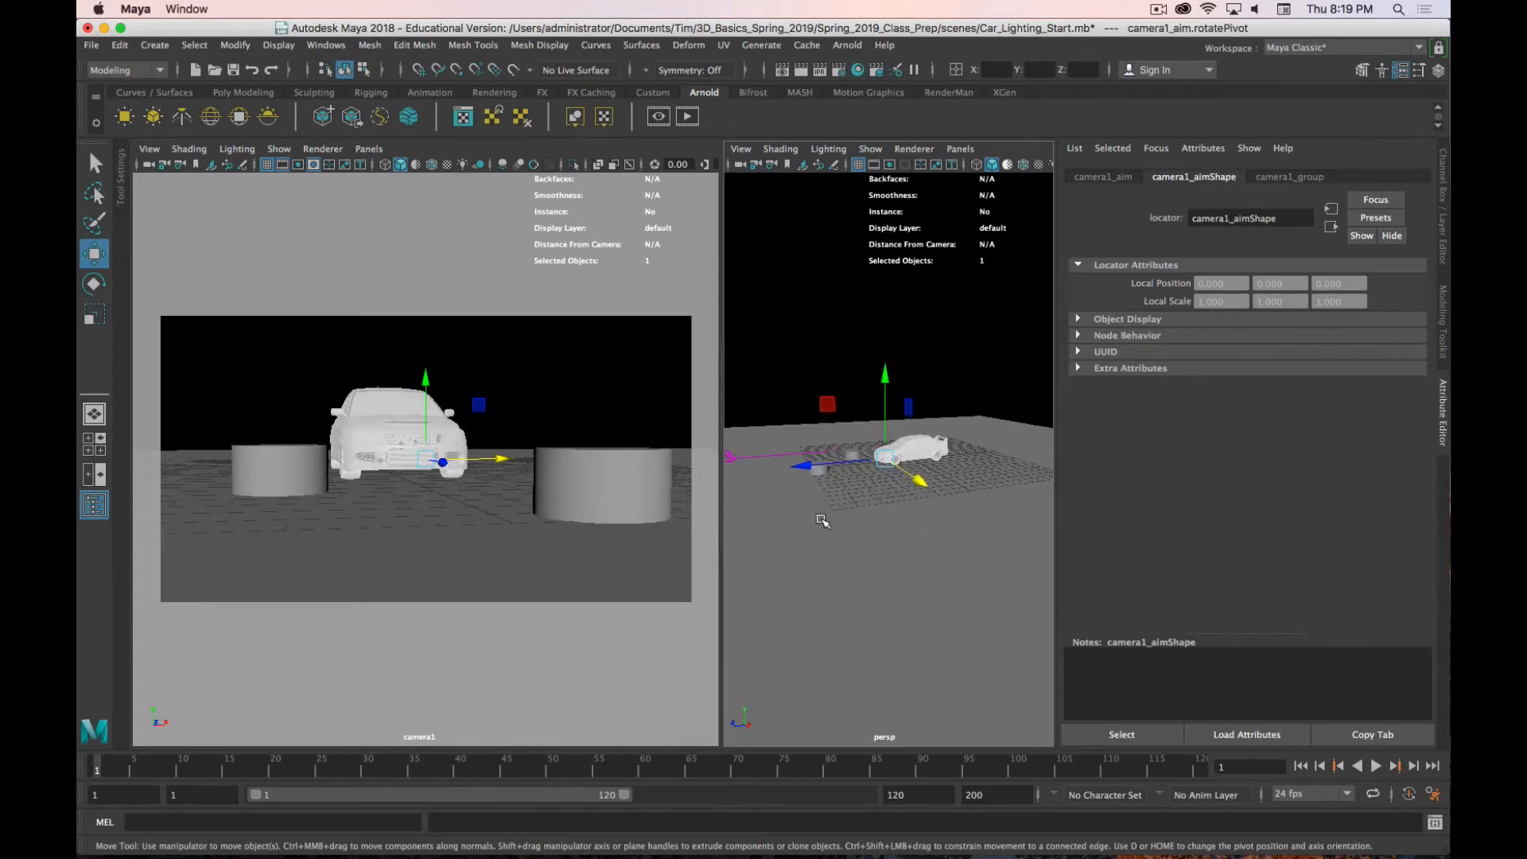
click(732, 456)
drag(729, 483, 862, 540)
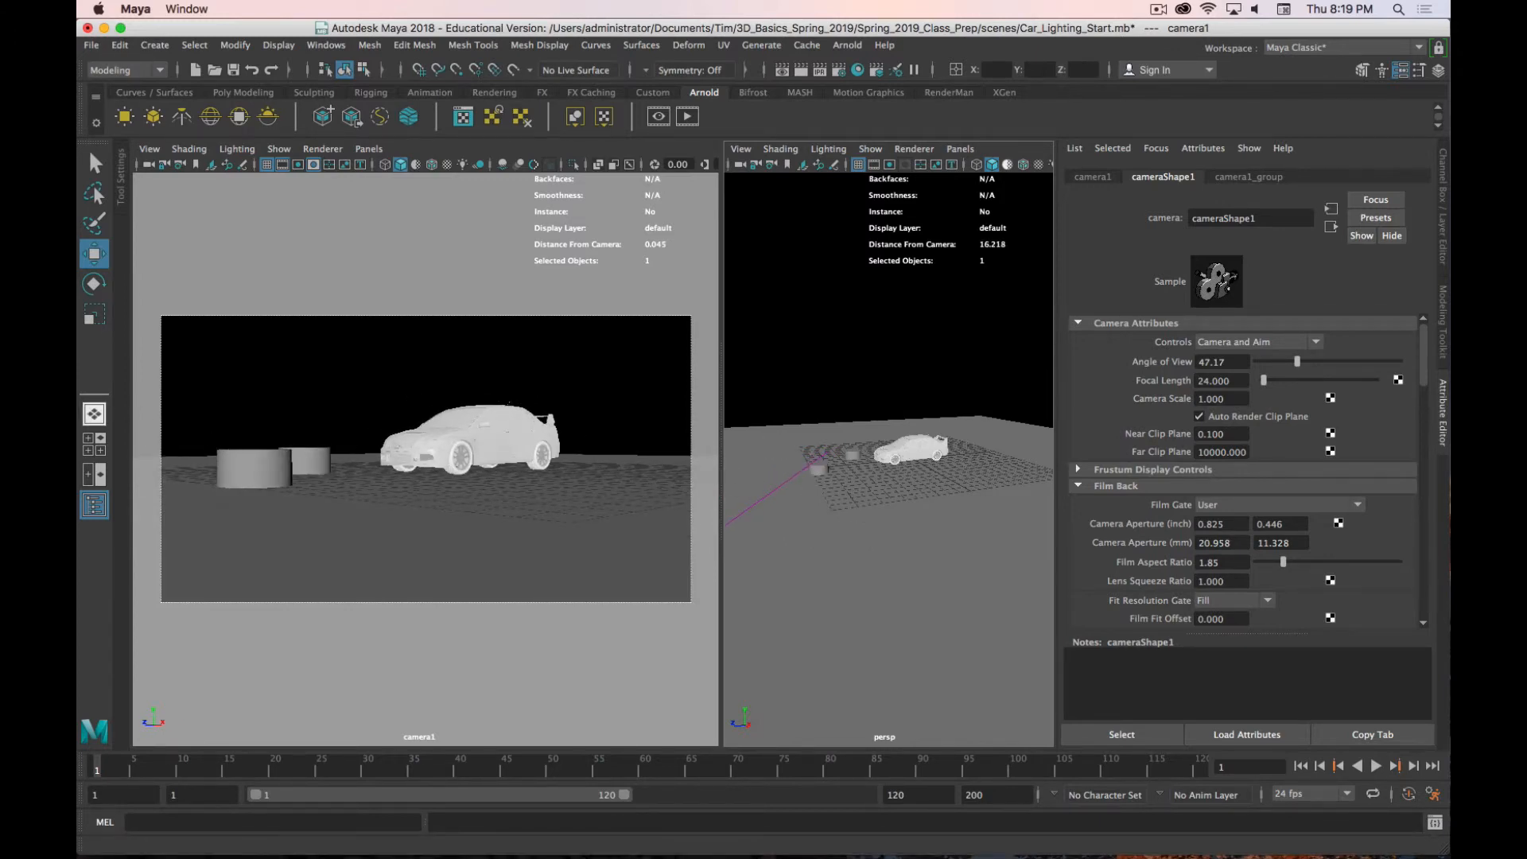
Step: Select camera1_aim by name within camera1_group and move it along X beside the car's near front wheel
click(94, 504)
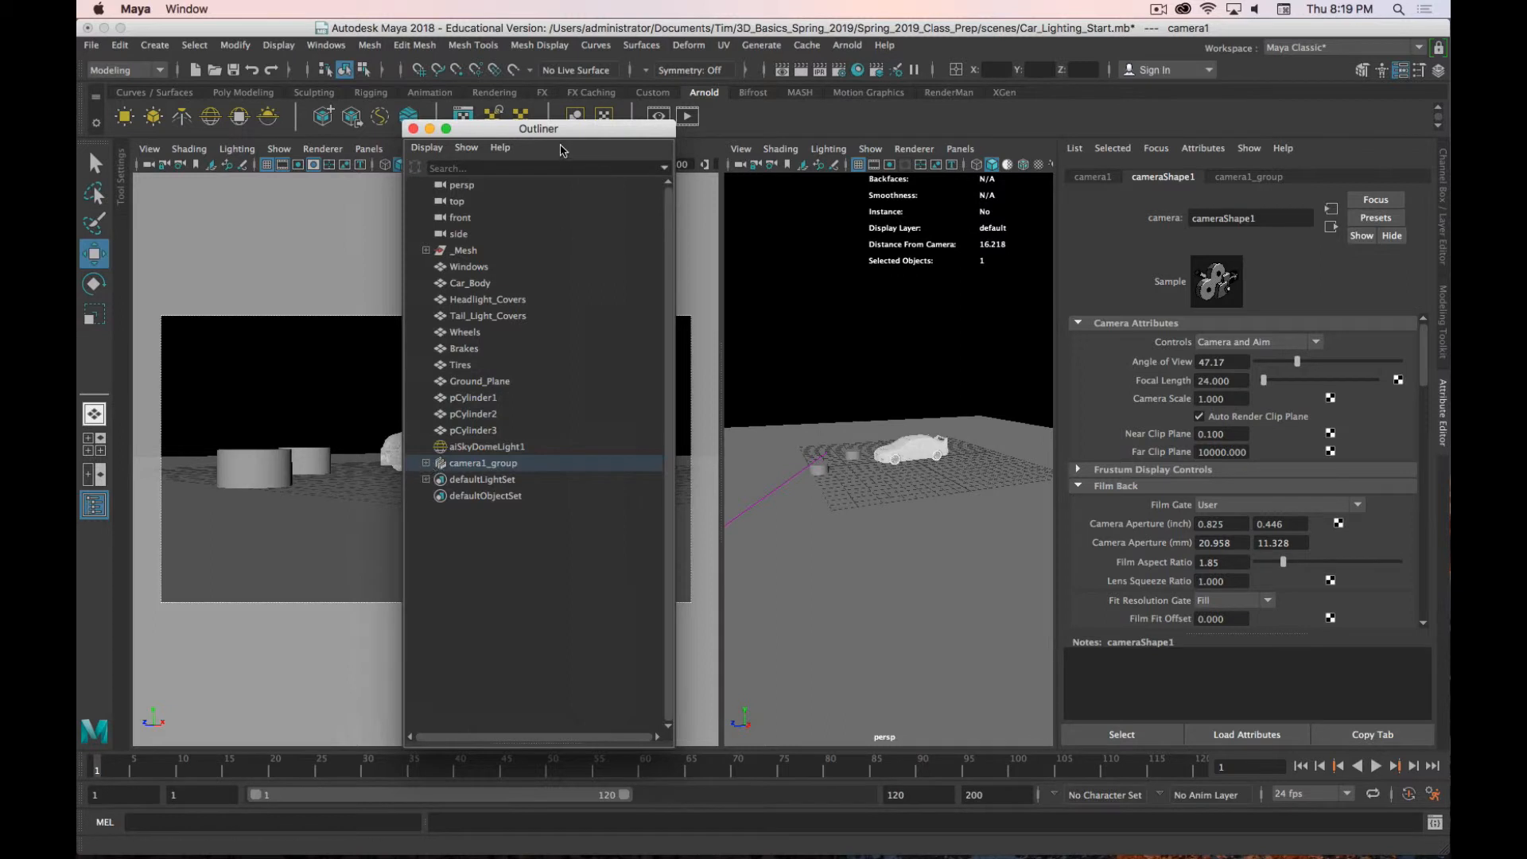
click(426, 463)
click(486, 495)
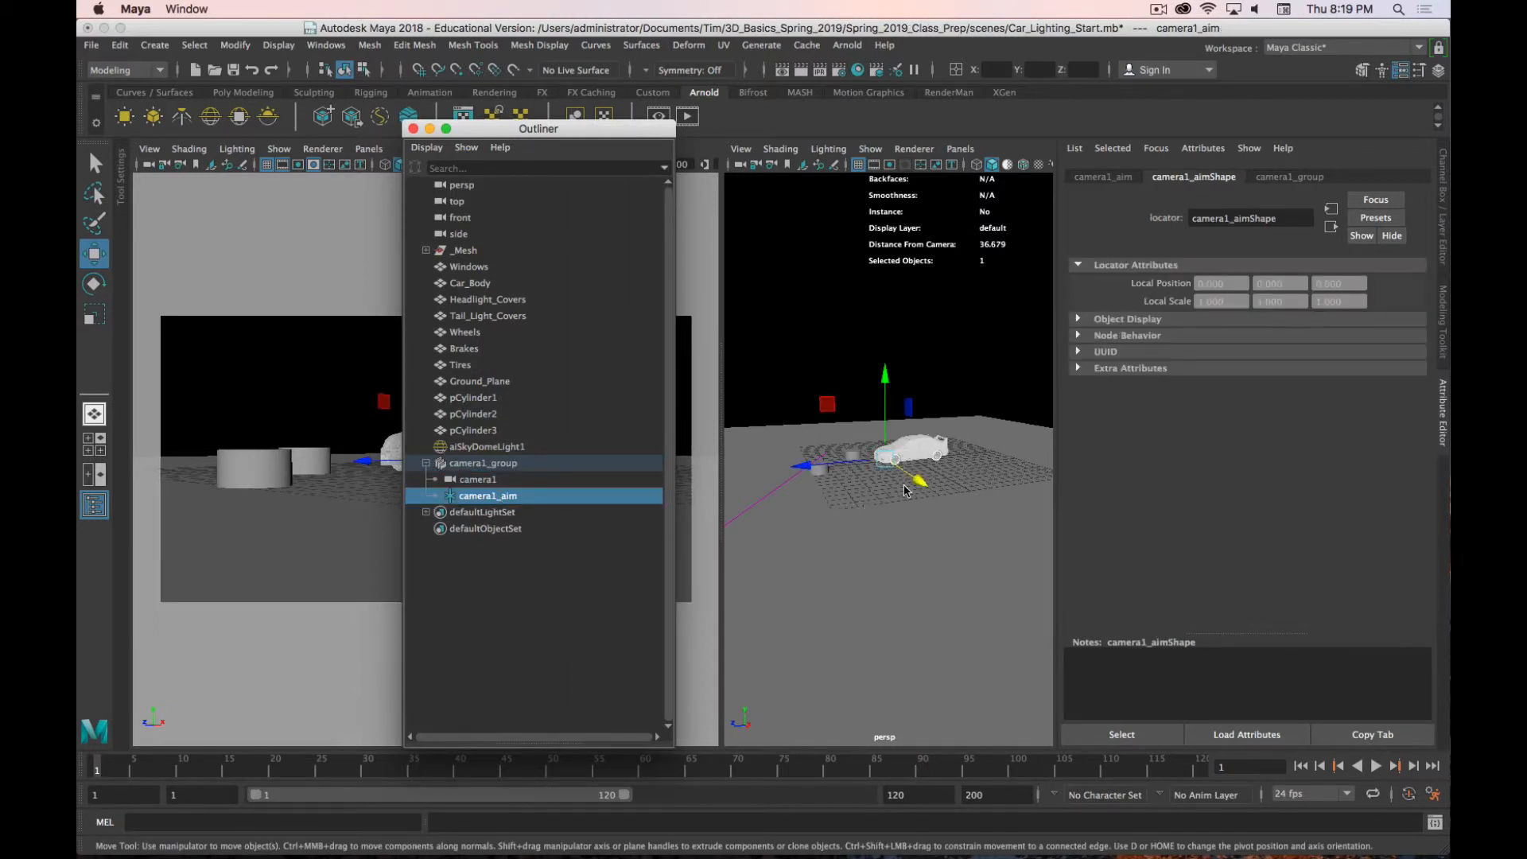
drag(907, 490, 932, 489)
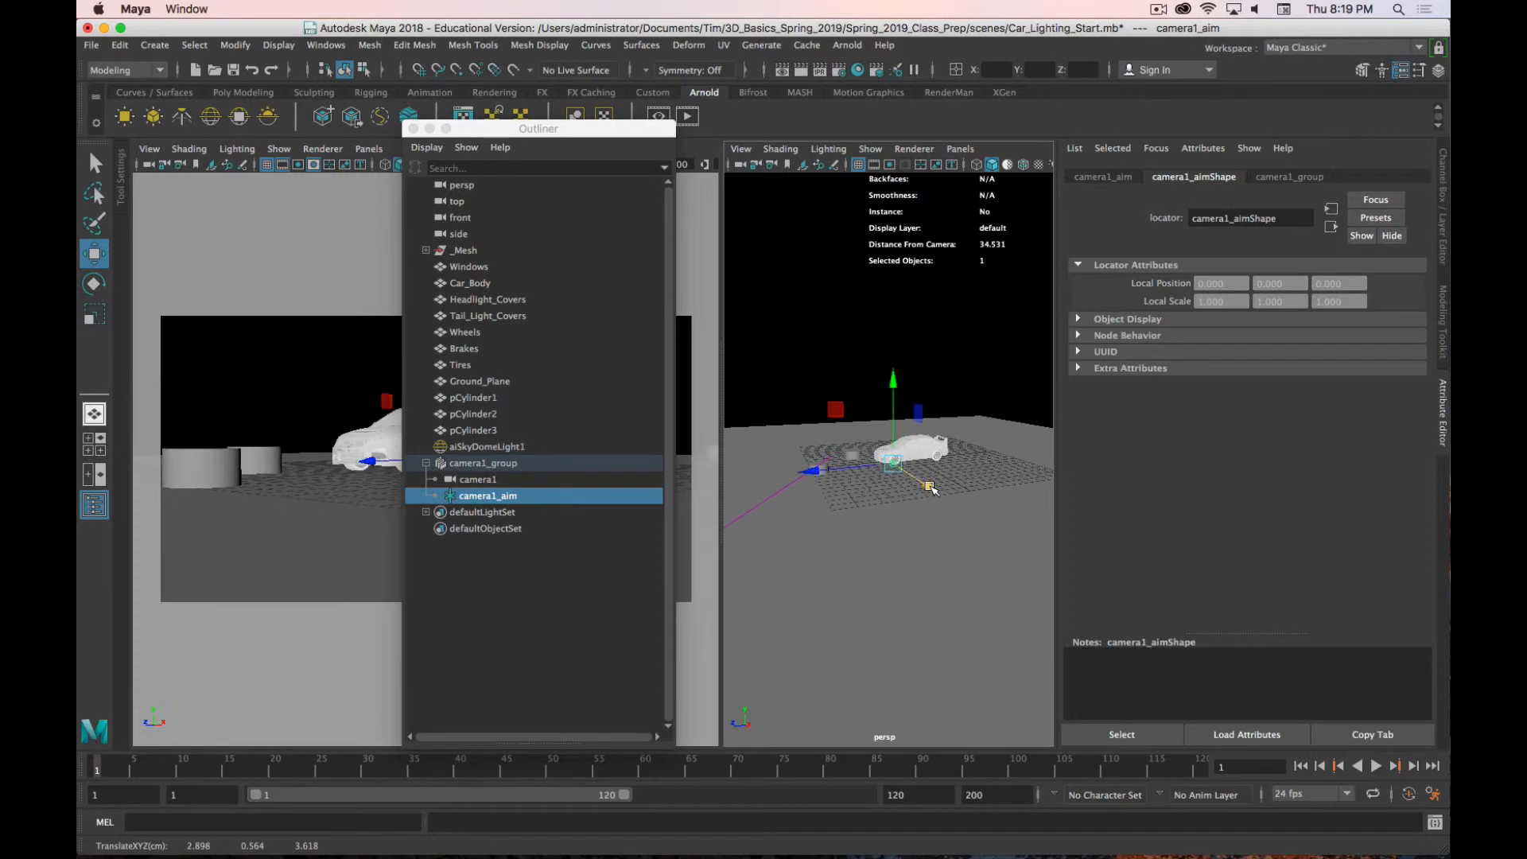
key(f)
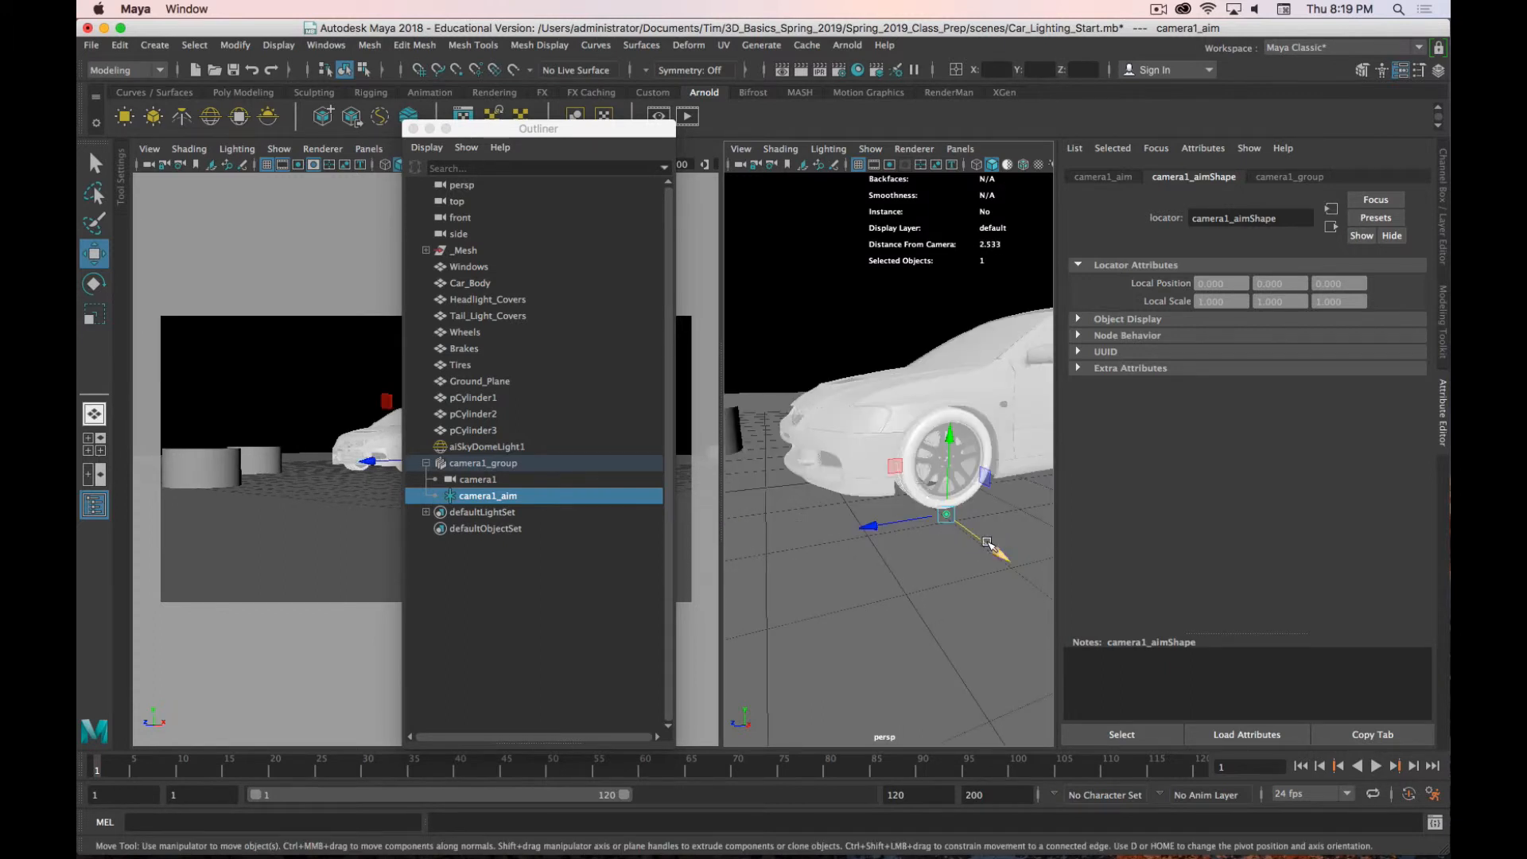
drag(987, 543, 929, 512)
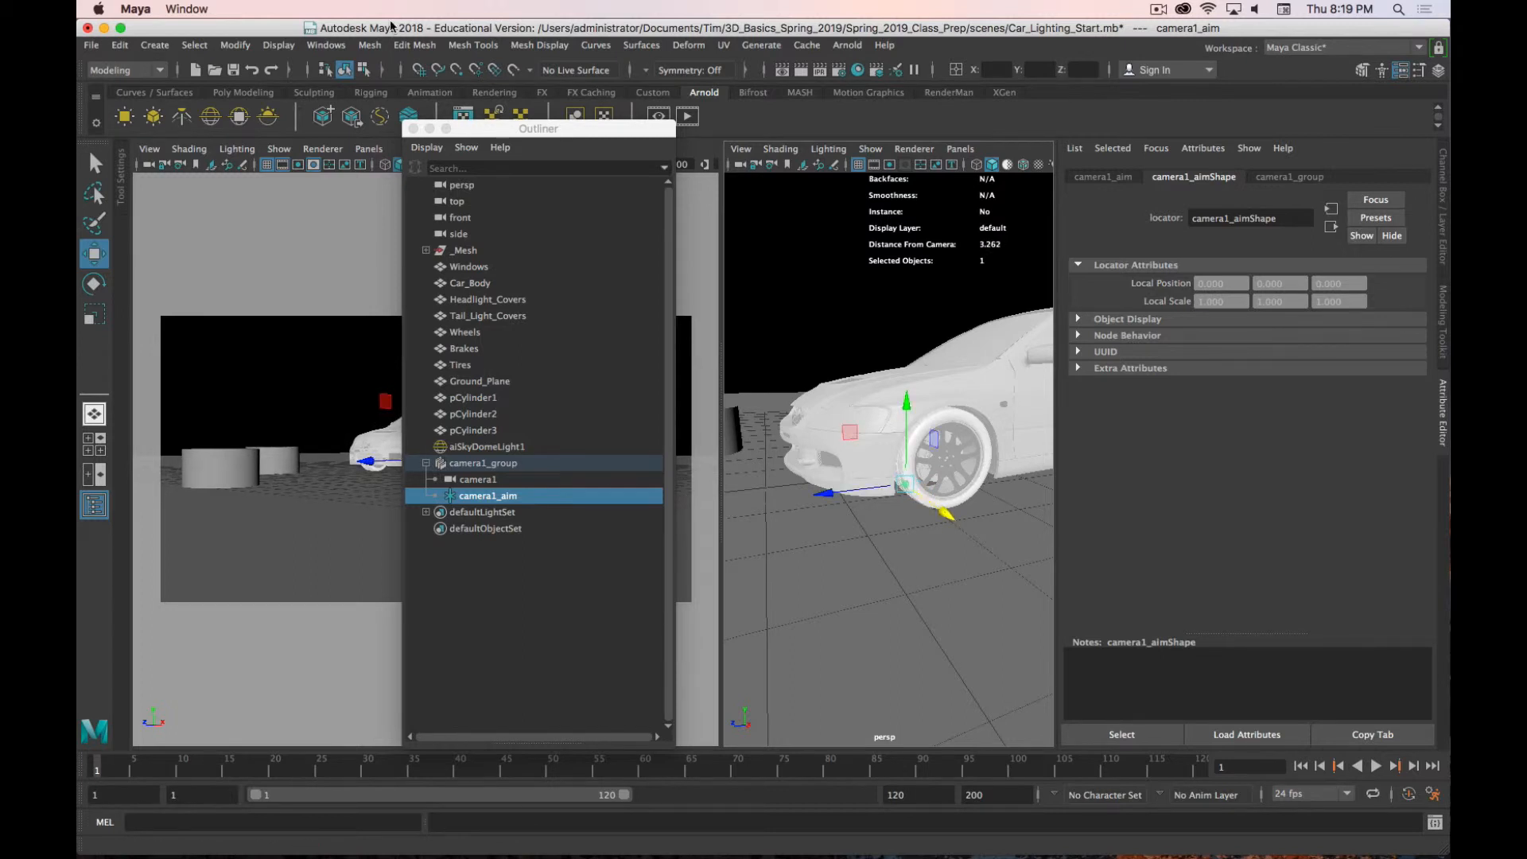
click(413, 129)
scroll(907, 503, down, 15)
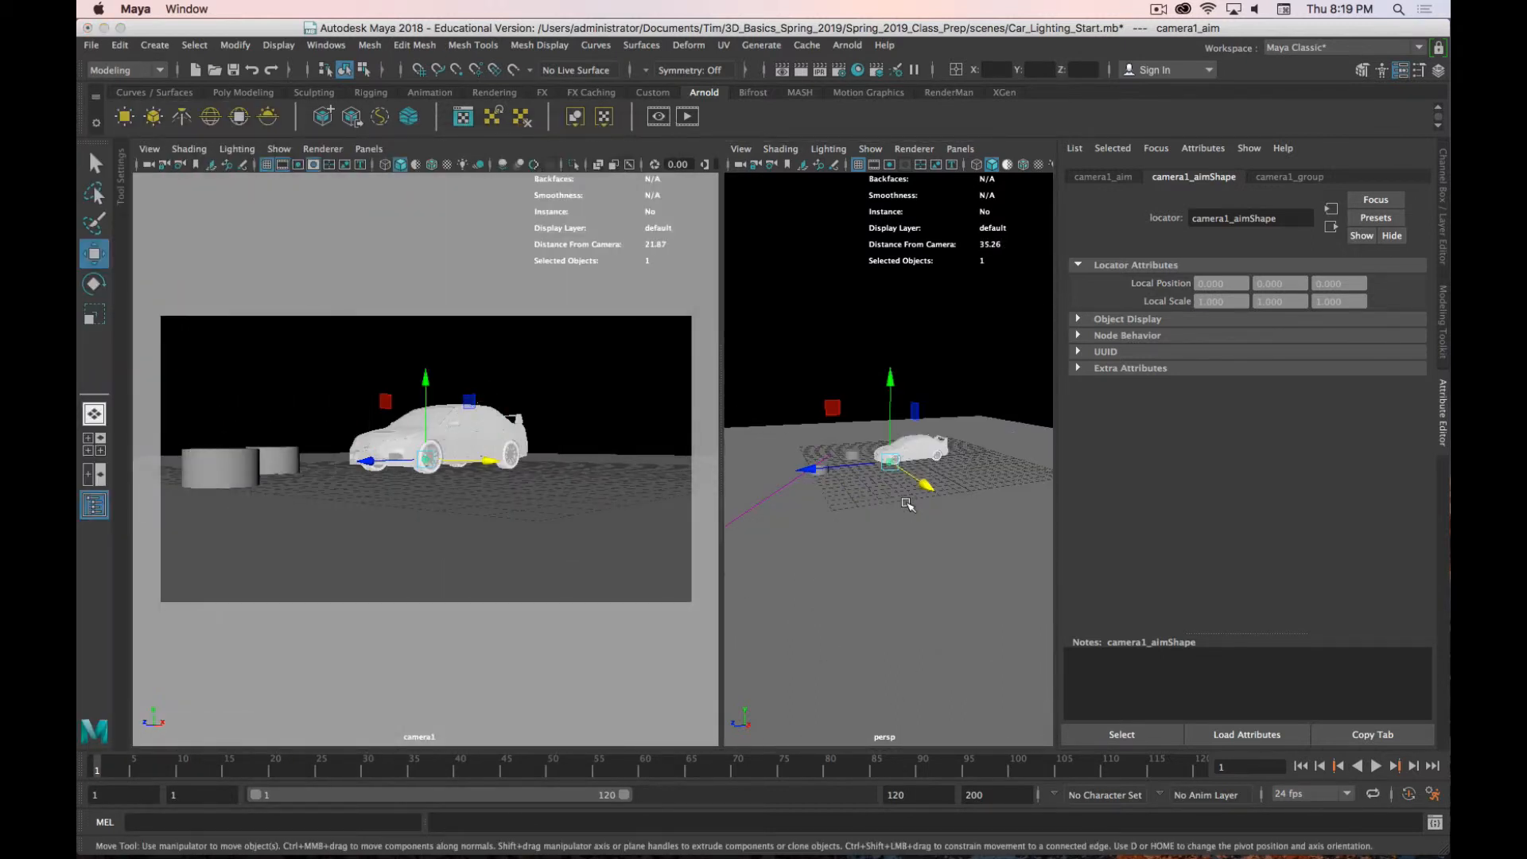
Step: Move camera1 closer to the car across the ground plane, to about X 11.711, Y 1.174, Z 13.192
click(828, 487)
scroll(839, 500, up, 10)
scroll(839, 501, down, 10)
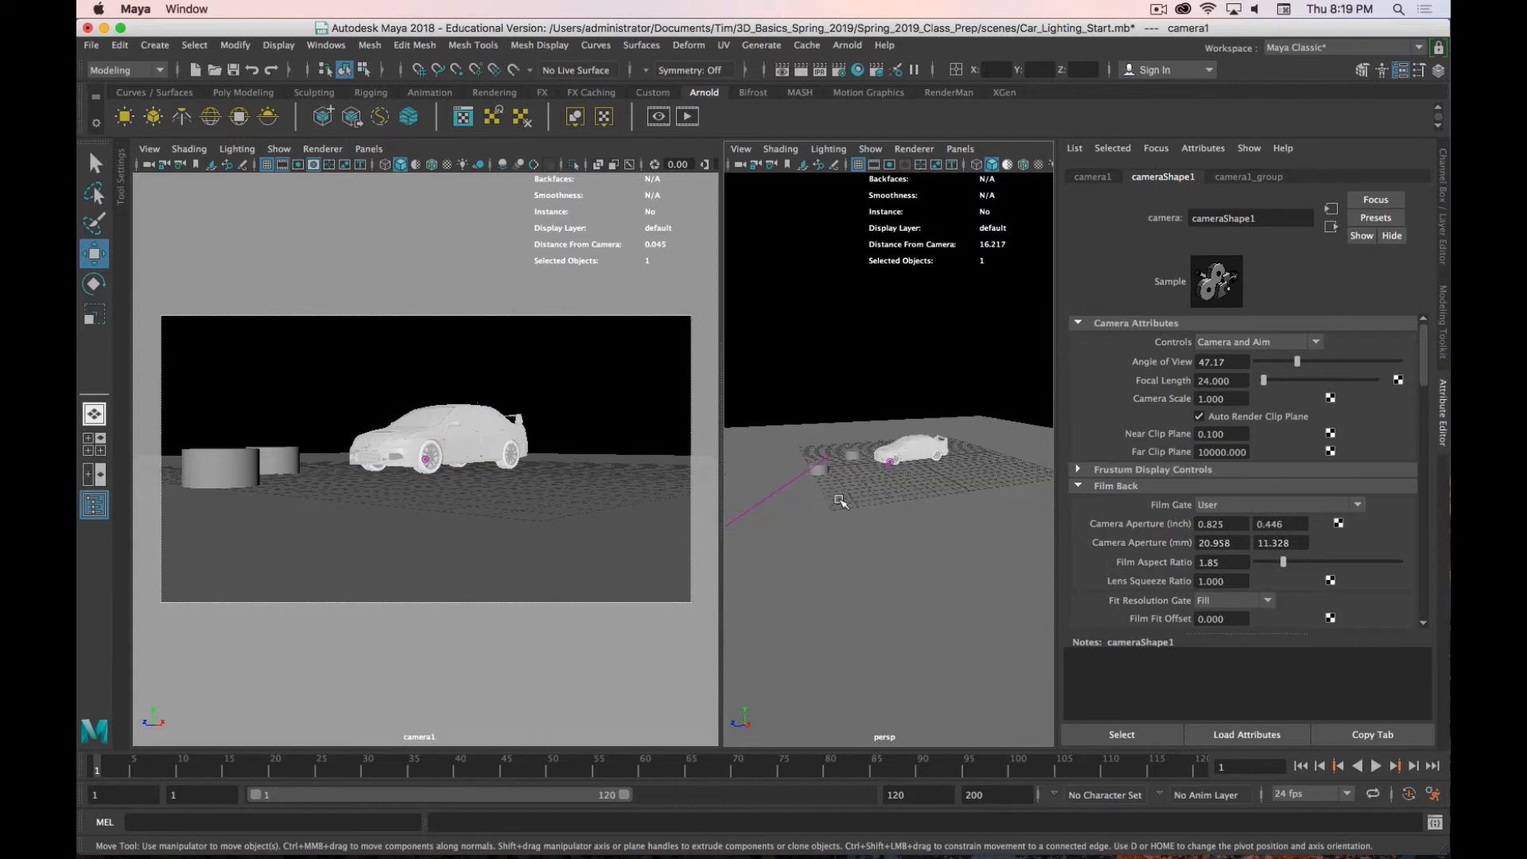
drag(849, 517, 810, 549)
Step: Try setting camera1's Controls to Camera, Aim, and Up, and undo back past the last camera1 move
click(1317, 341)
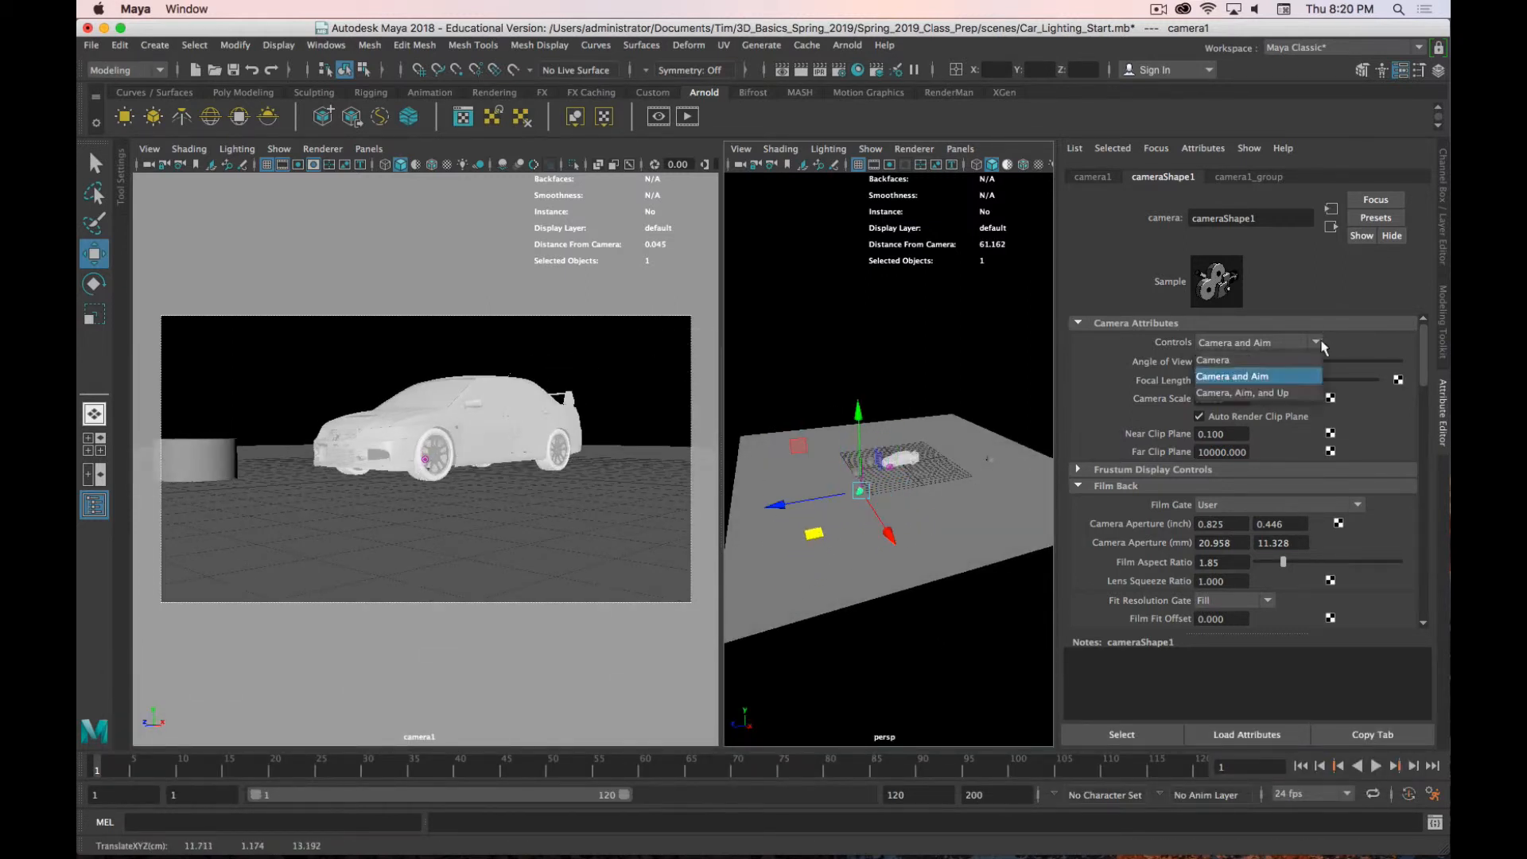
click(1247, 395)
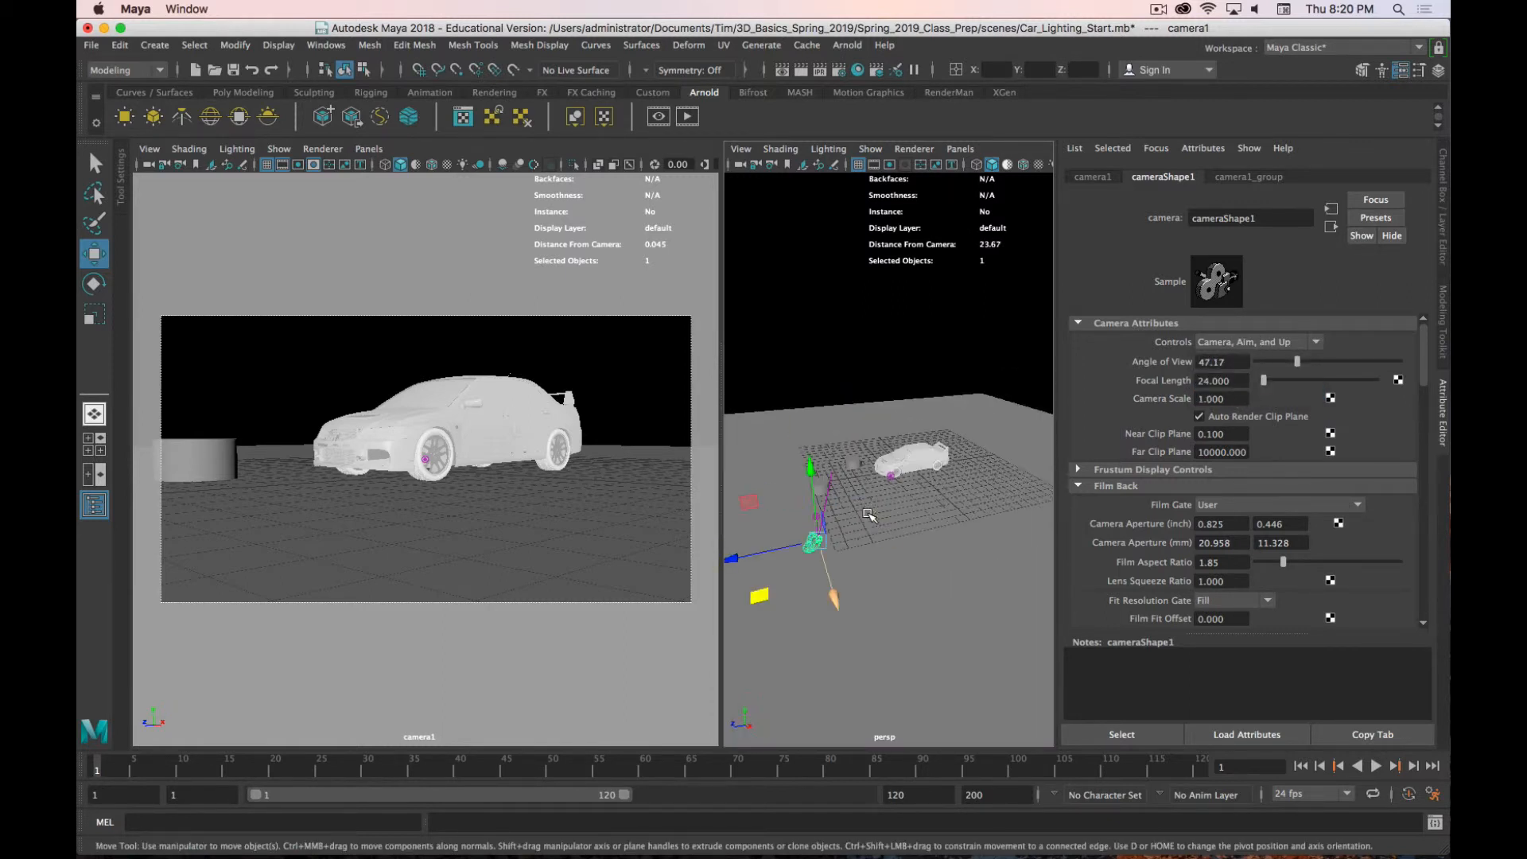
key(z)
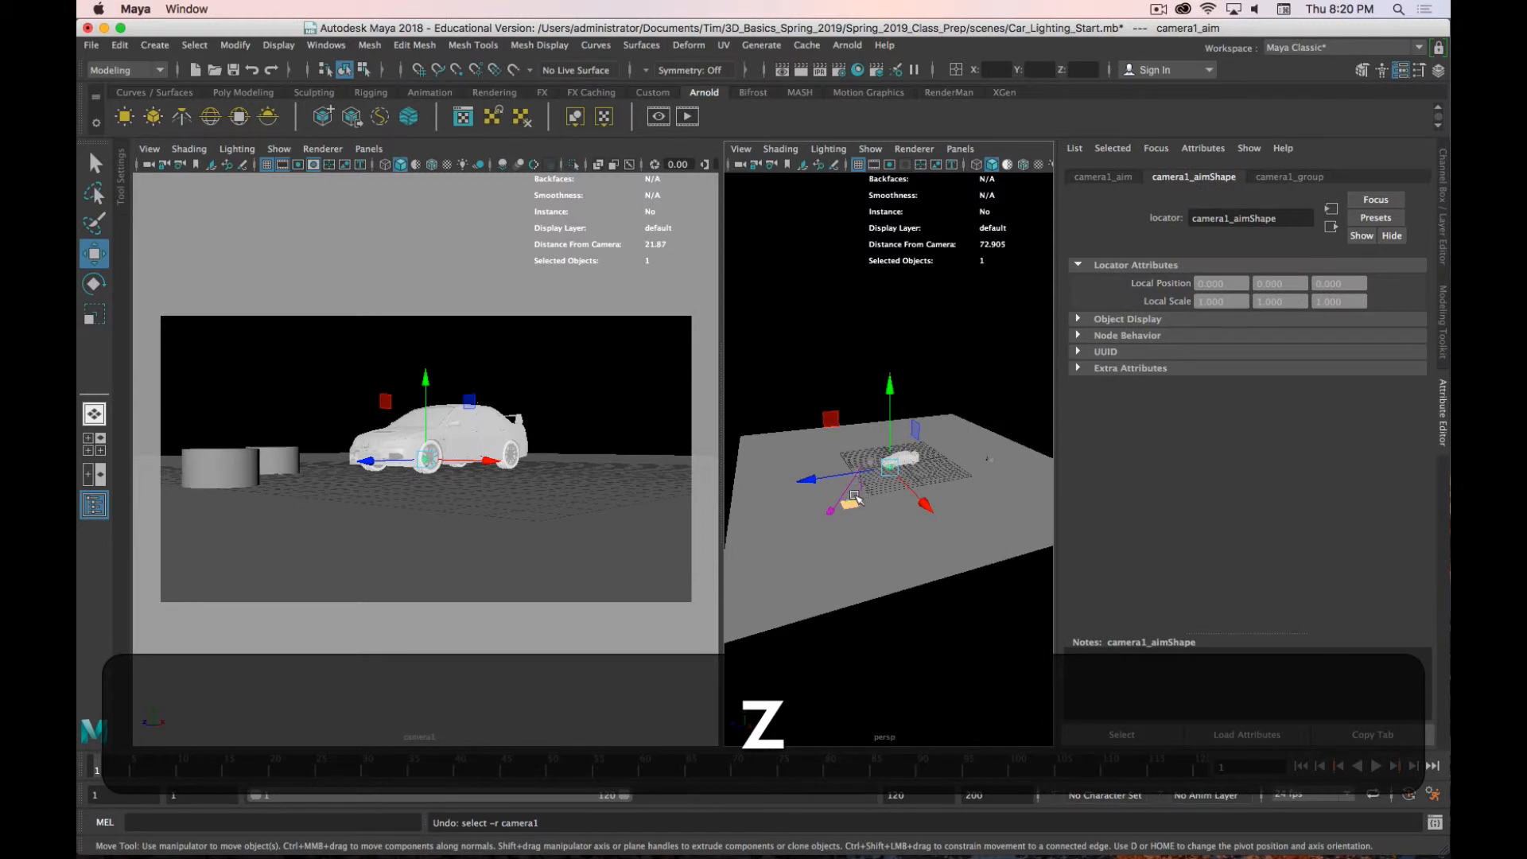
scroll(854, 496, up, 5)
alt+middle_drag(849, 504, 964, 474)
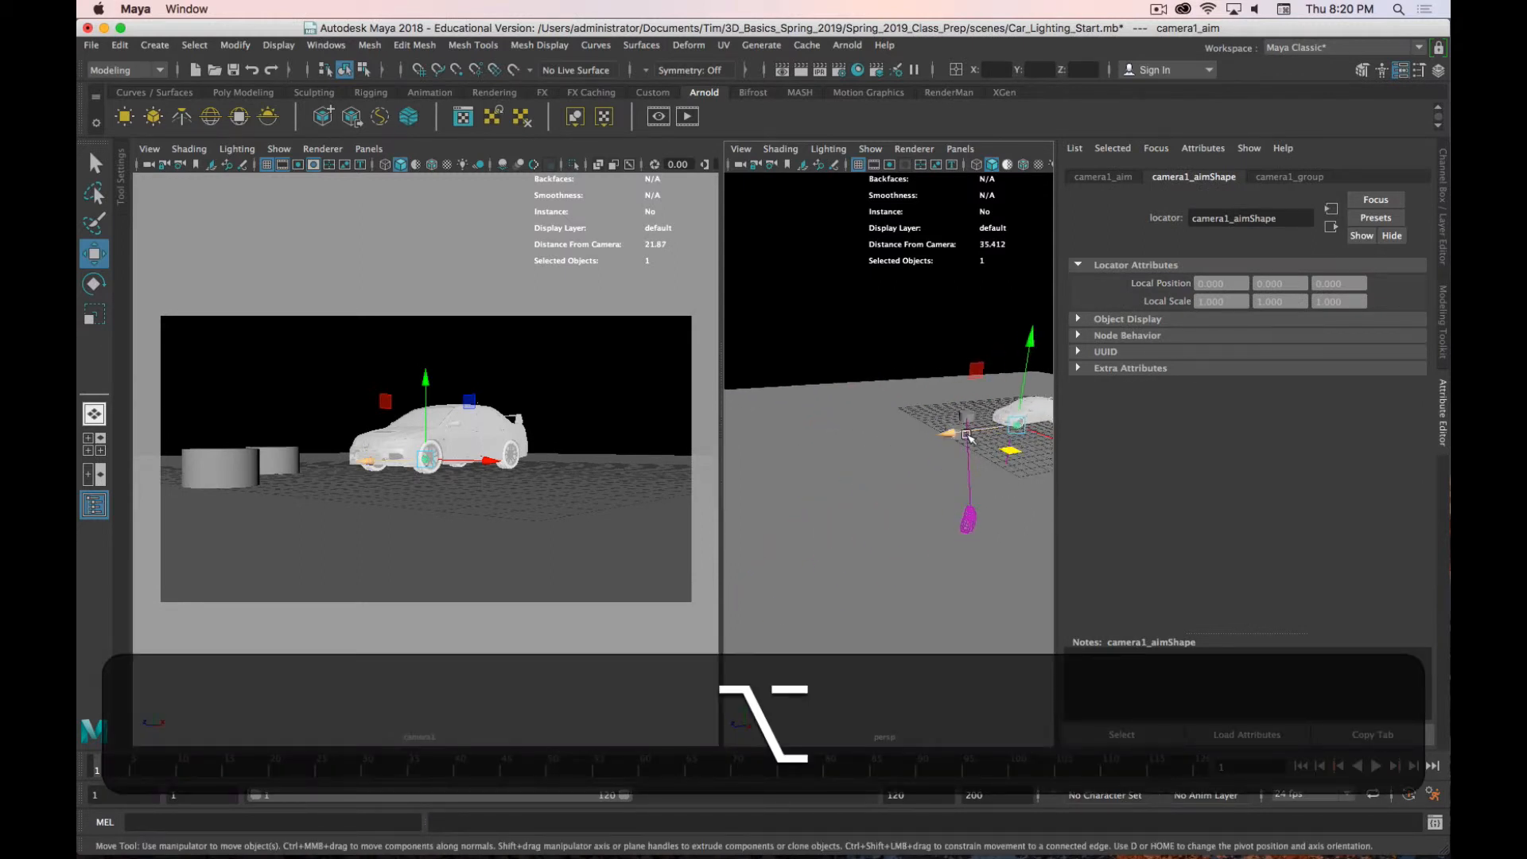
Step: Undo the earlier camera1 and camera1_aim moves, back to the view with the car's front between the two cylinders
key(z)
key(z)
key(z)
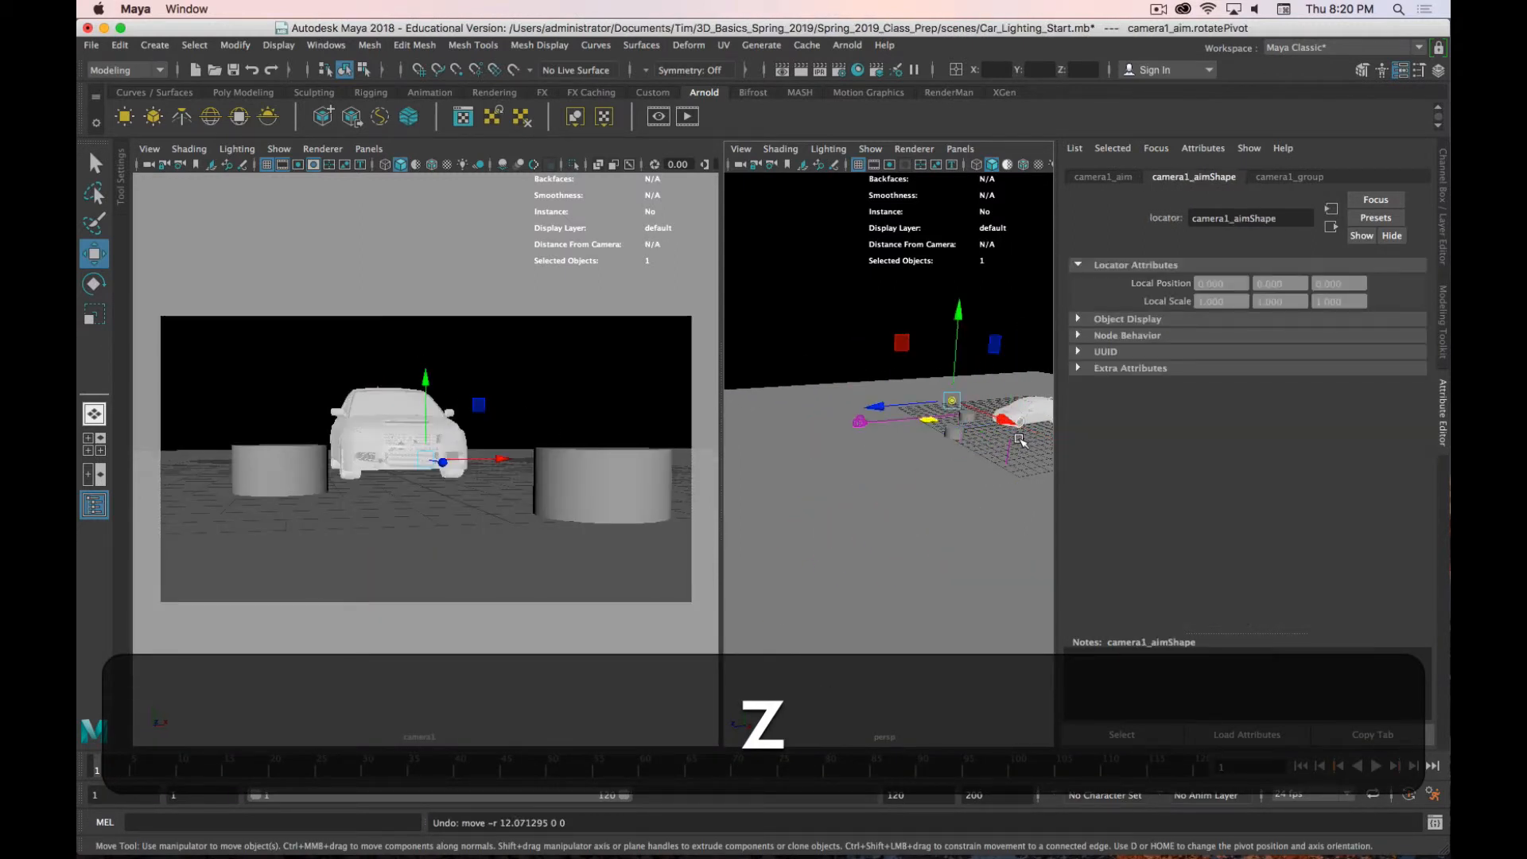
key(z)
key(z)
key(z)
key(z)
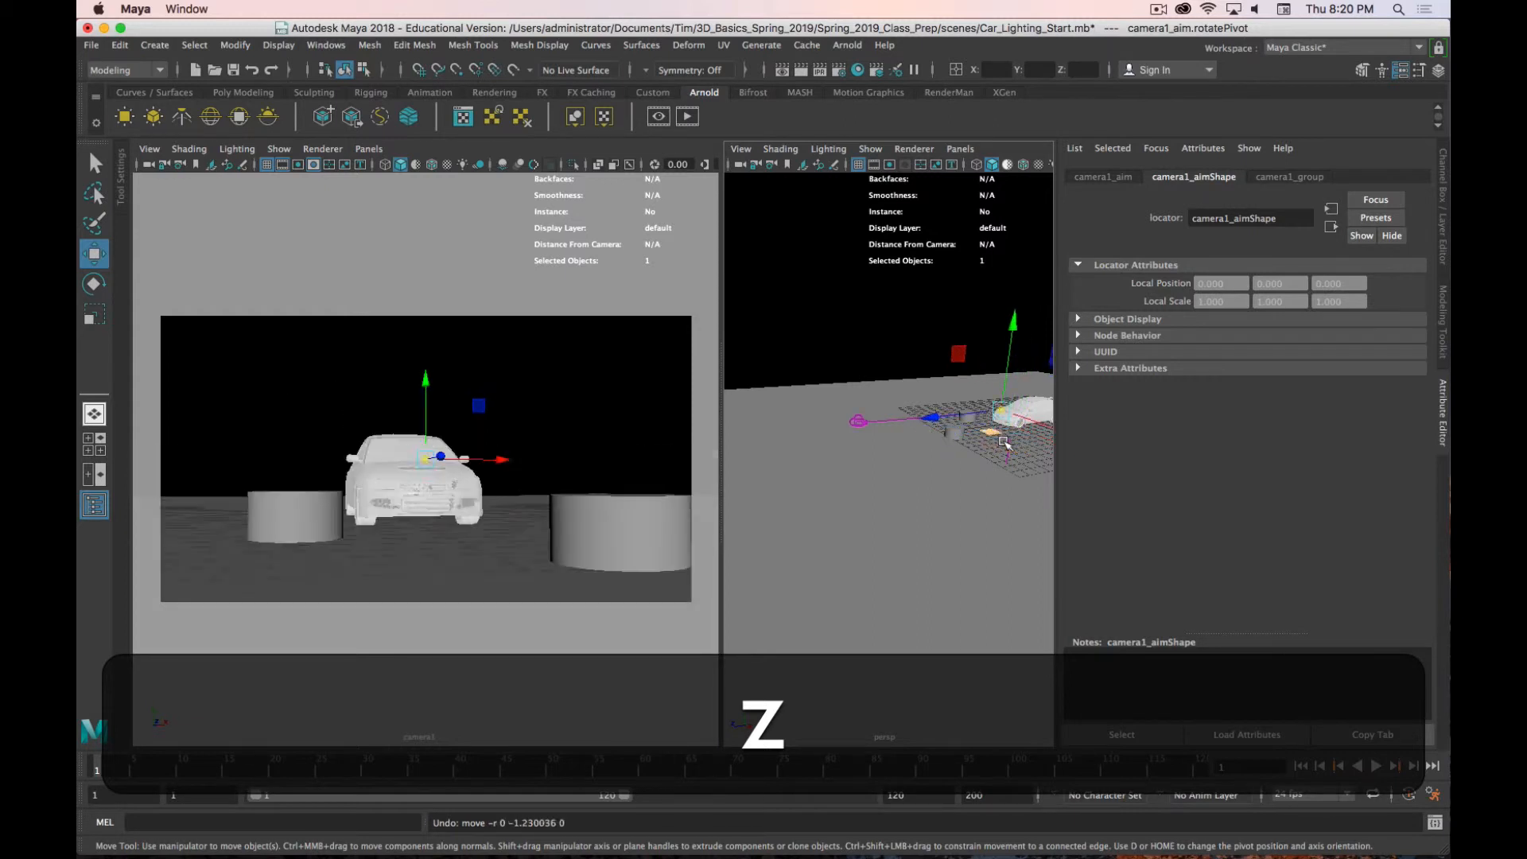
key(z)
key(alt+z)
key(alt+z)
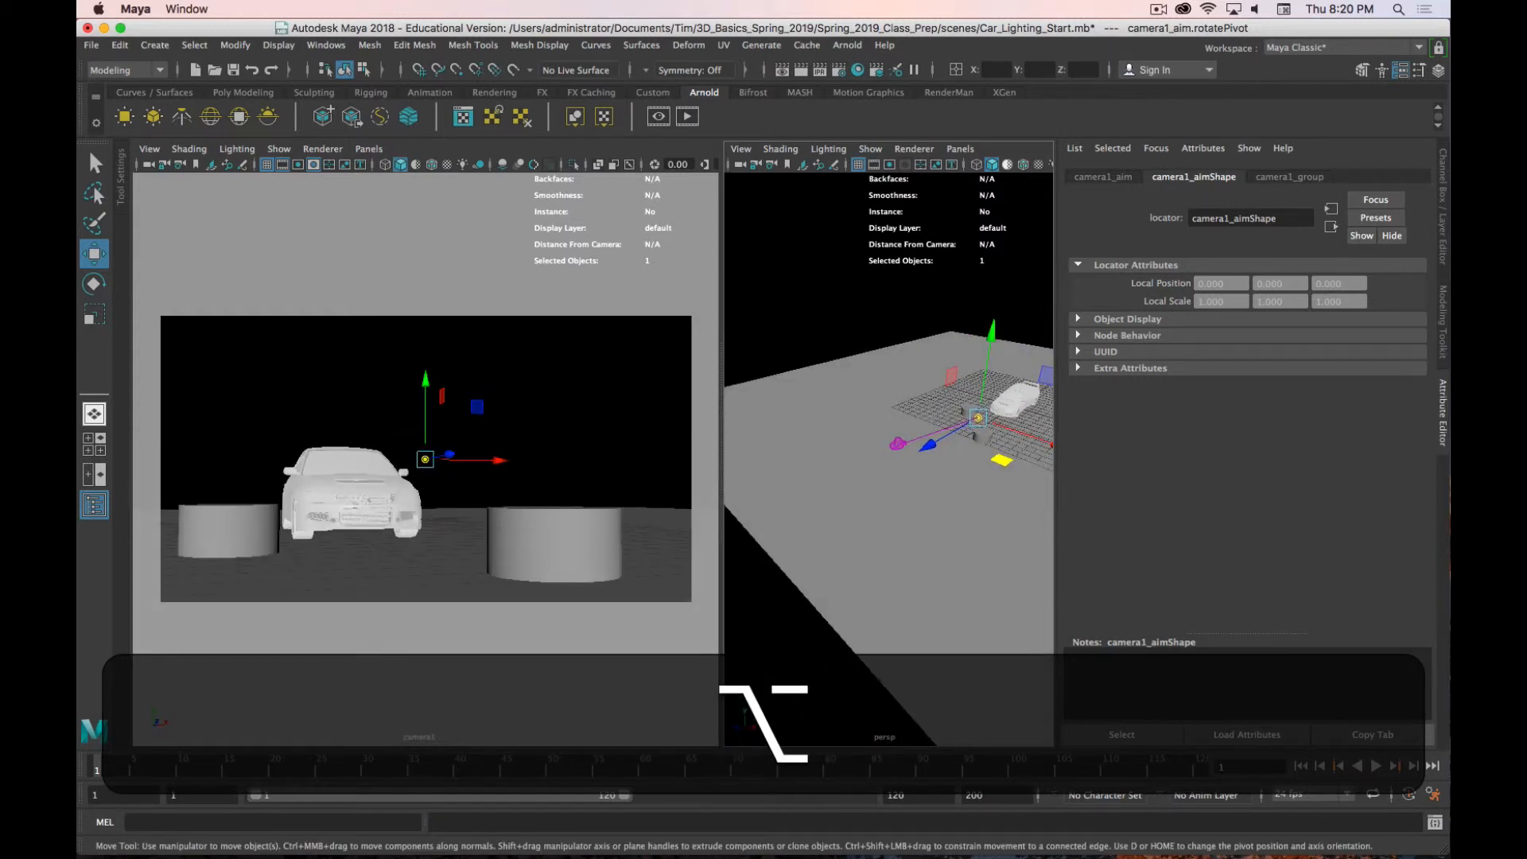
Step: Open the Outliner, select camera1_aim and move it along X to about 3.550, away from the car
click(93, 505)
drag(532, 159, 509, 129)
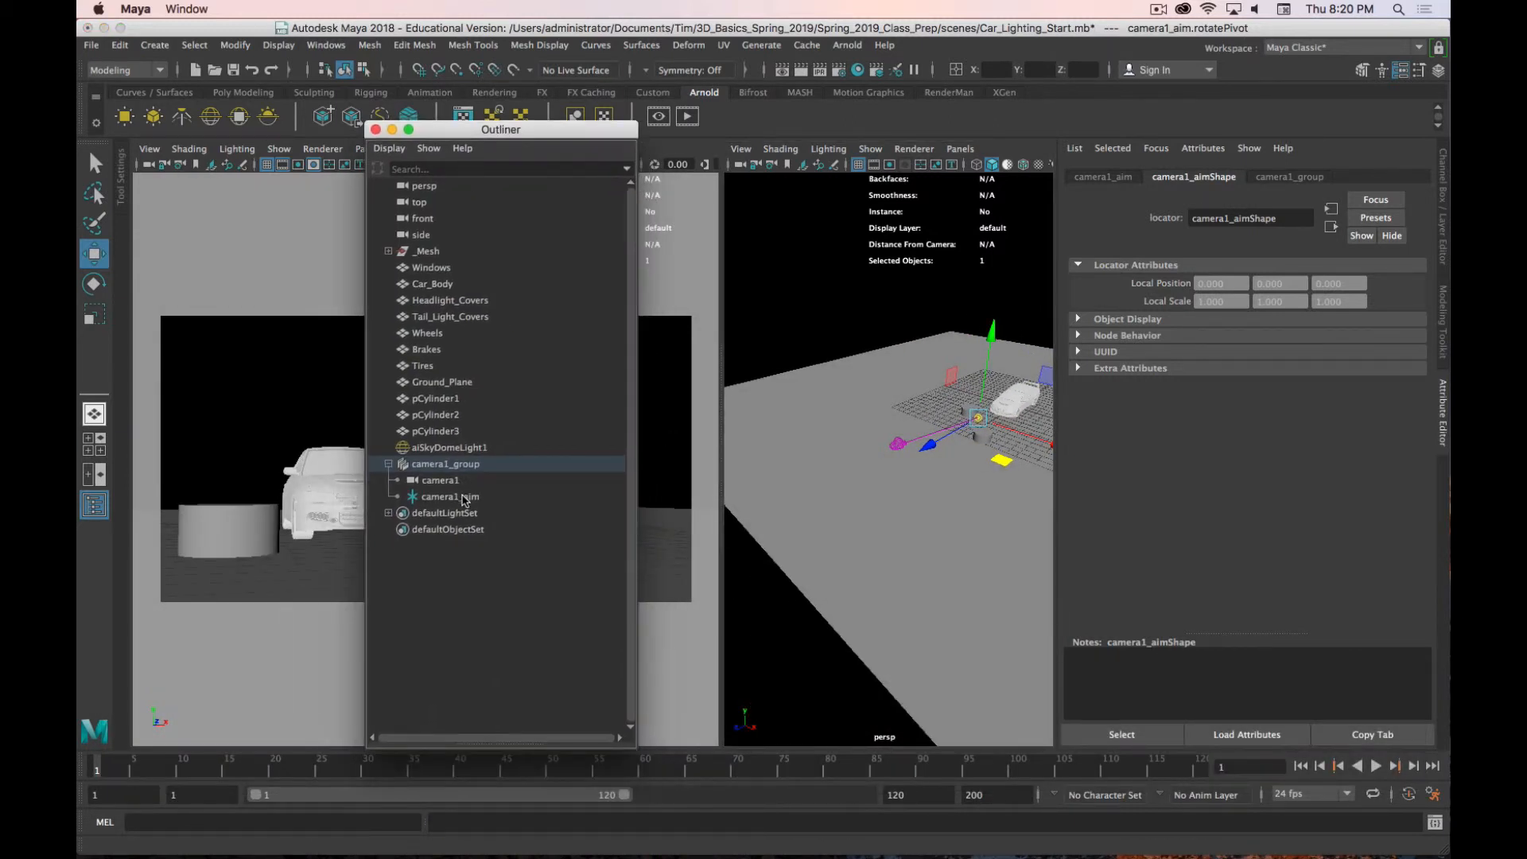
click(464, 500)
alt+drag(971, 509, 889, 521)
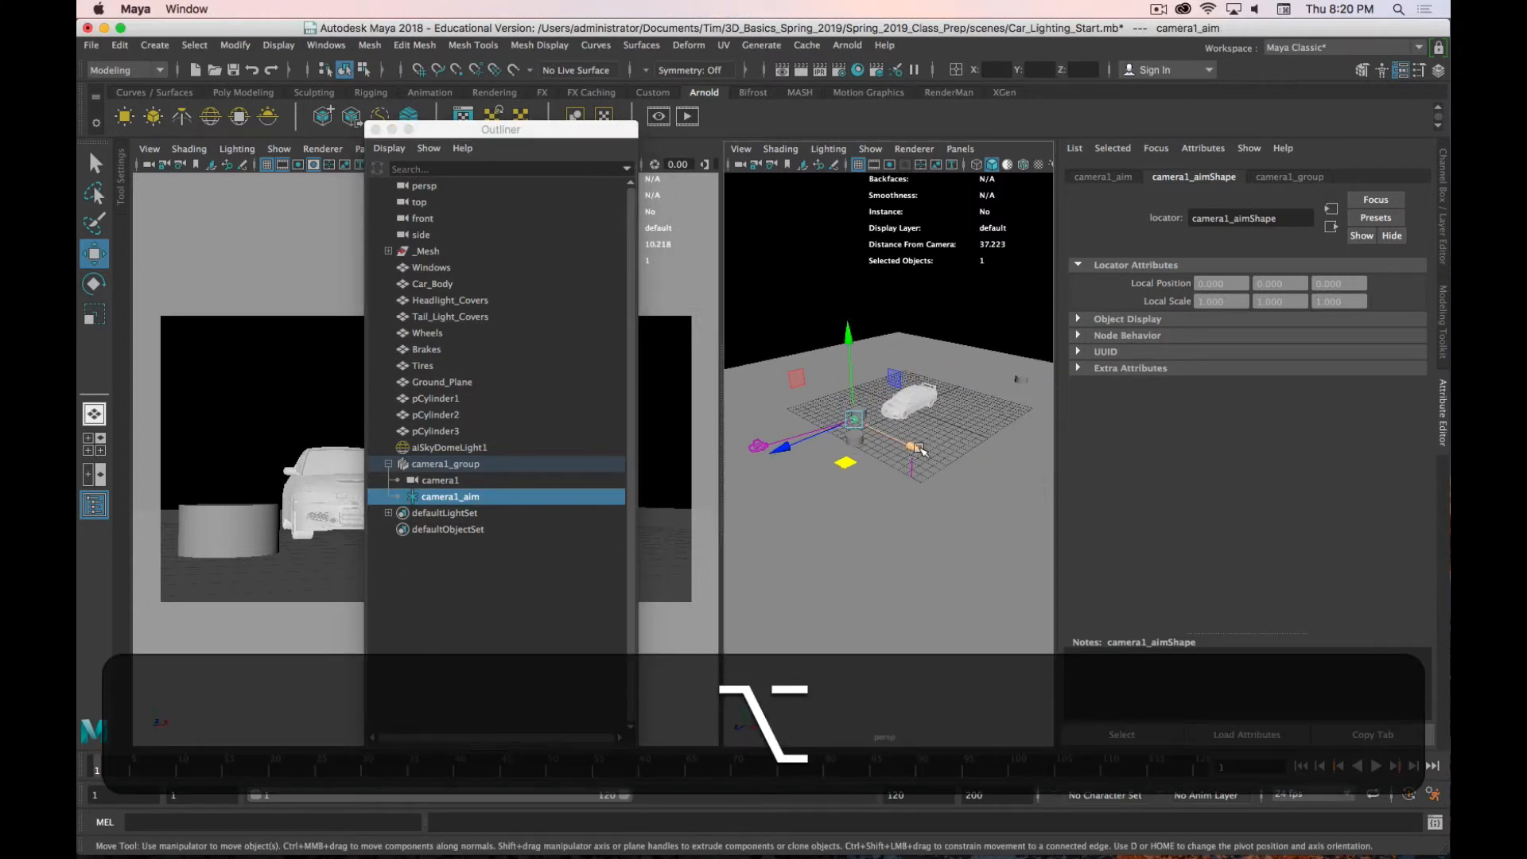
drag(917, 448, 944, 460)
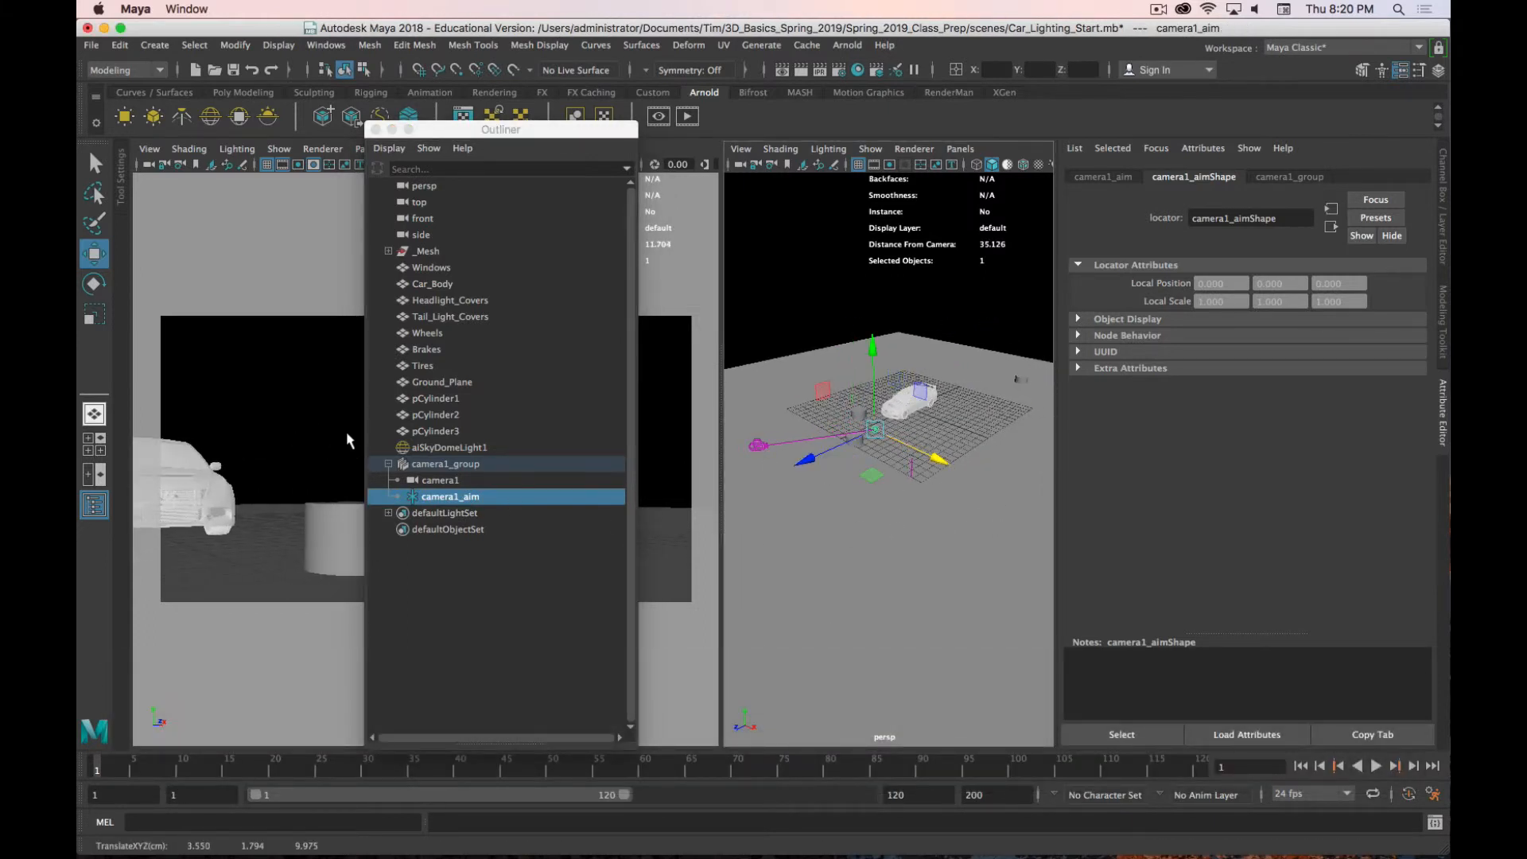
Step: Select camera1 within camera1_group and set its Controls to Camera, Aim, and Up
click(437, 464)
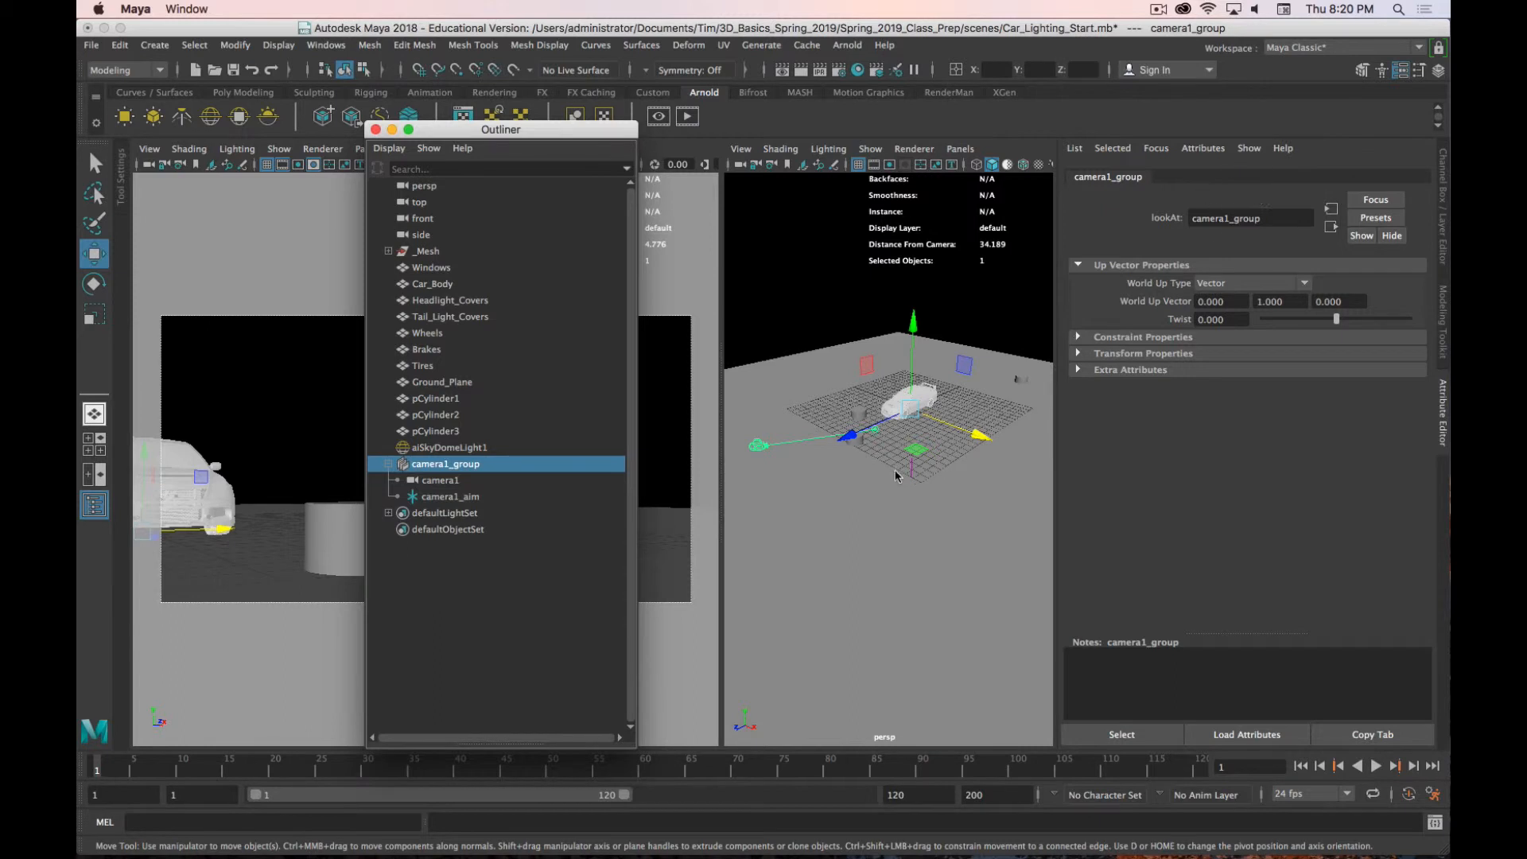
click(440, 481)
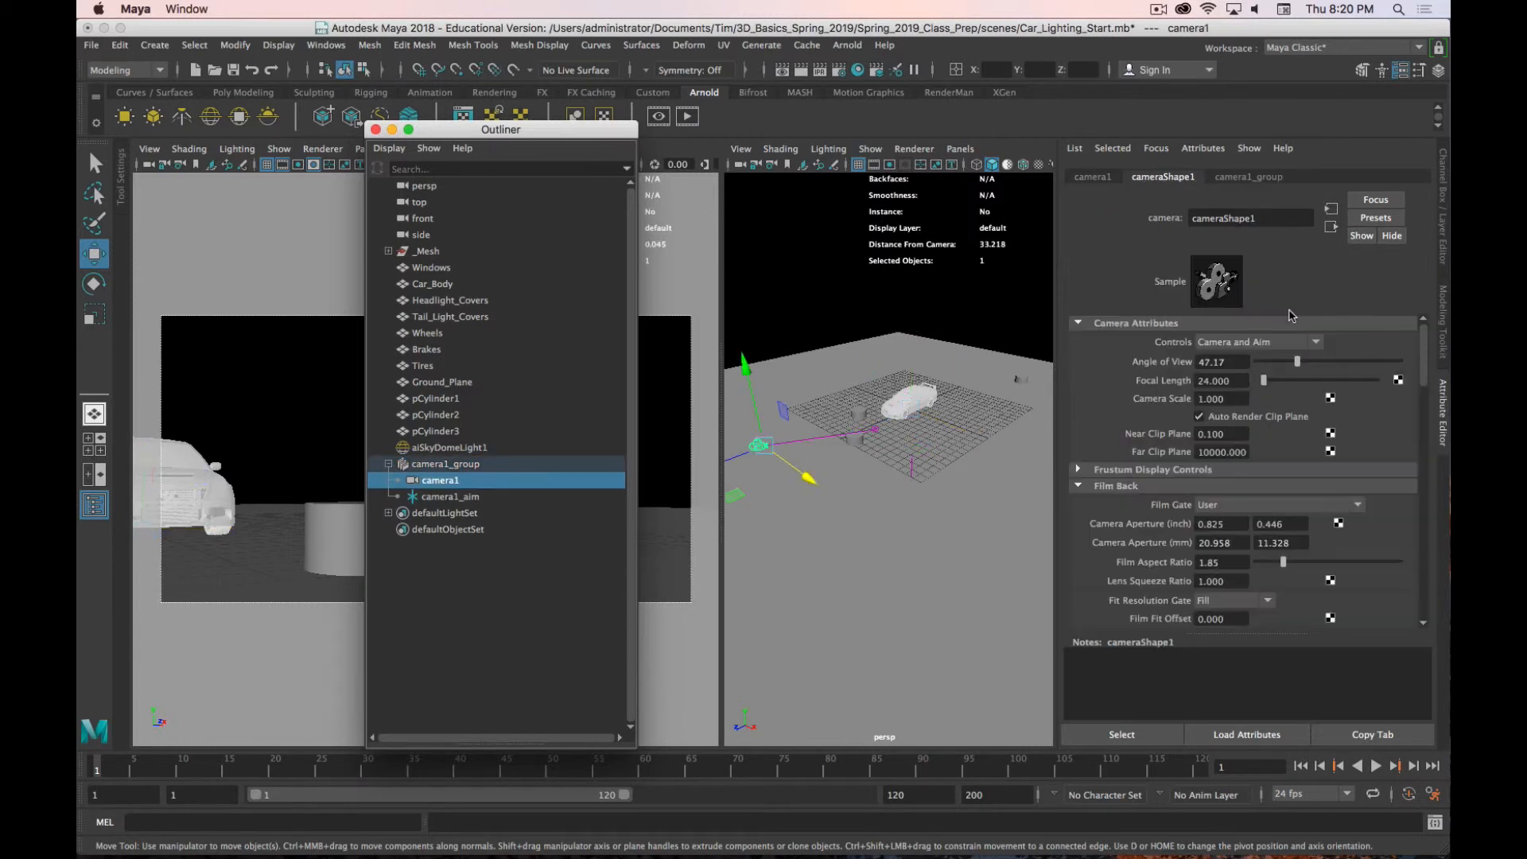
click(1284, 343)
click(1245, 393)
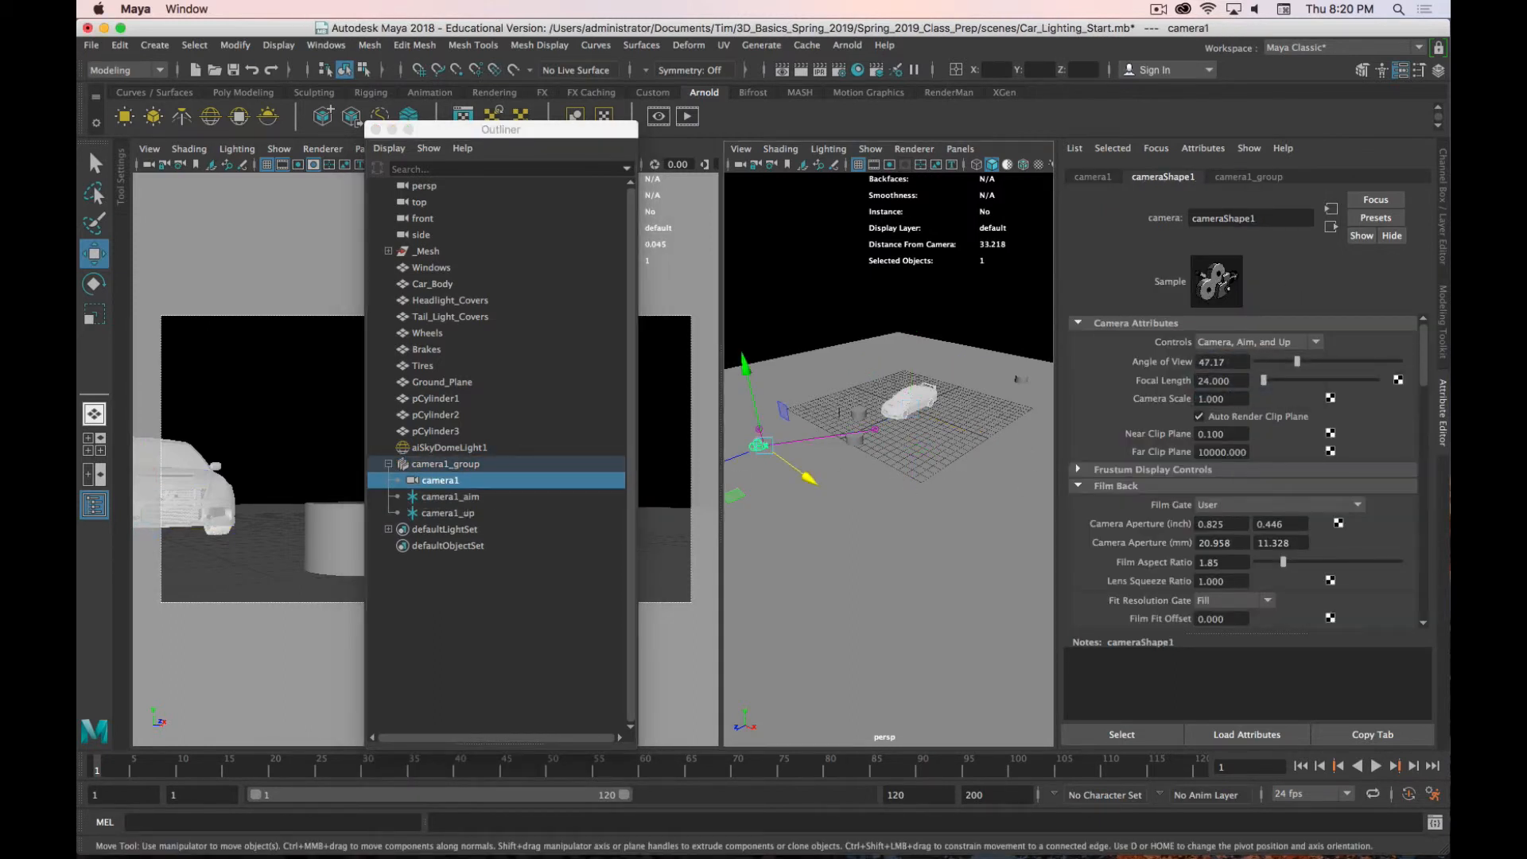
Step: Select camera1_up by name and move it along X to either side of the camera, leaving the camera1 view tilted
alt+drag(833, 414, 969, 386)
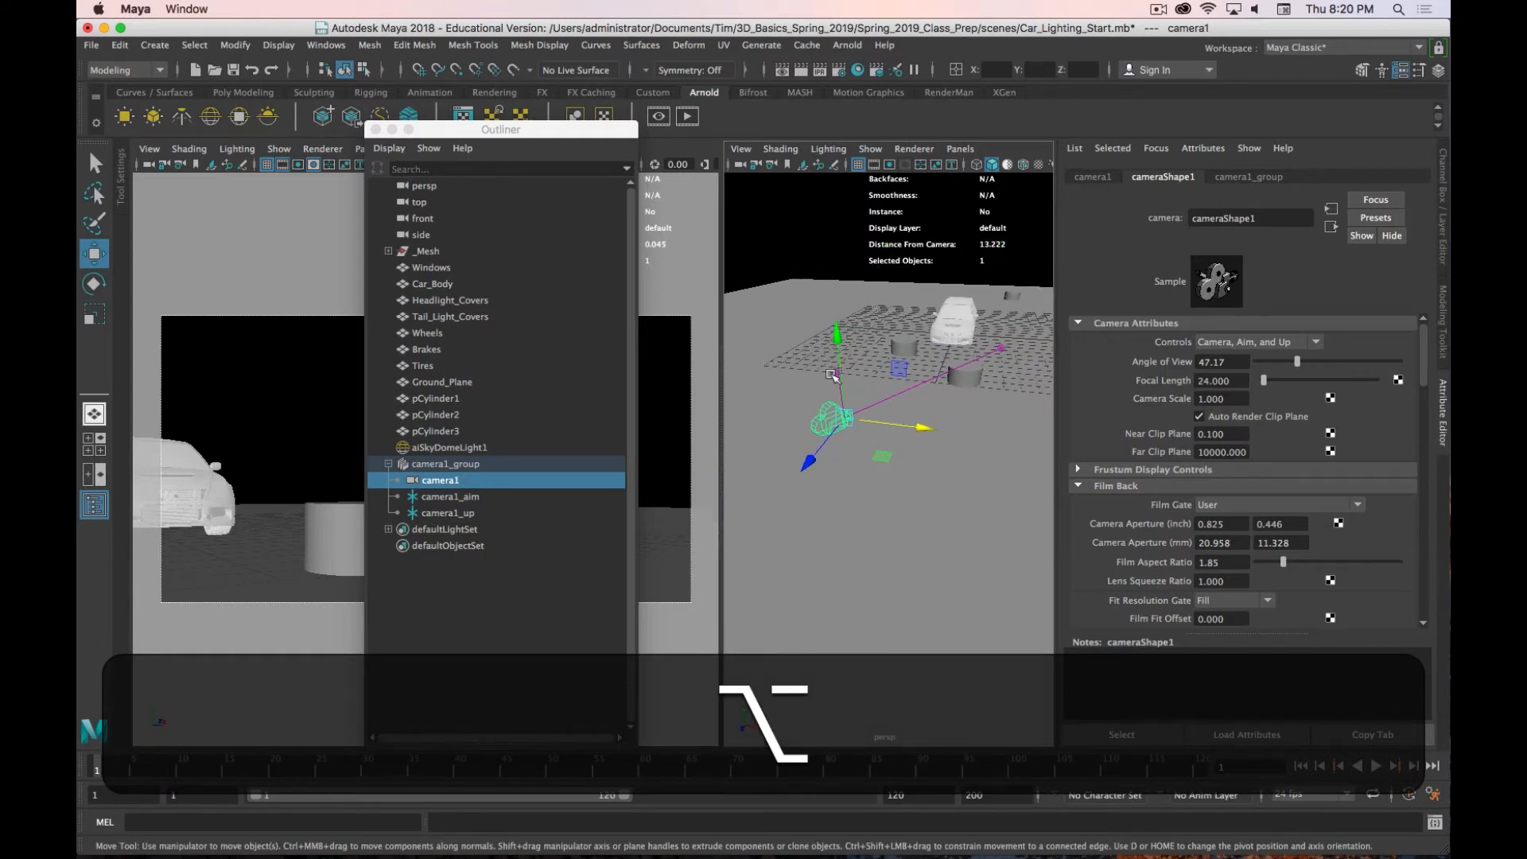
click(839, 376)
key(q)
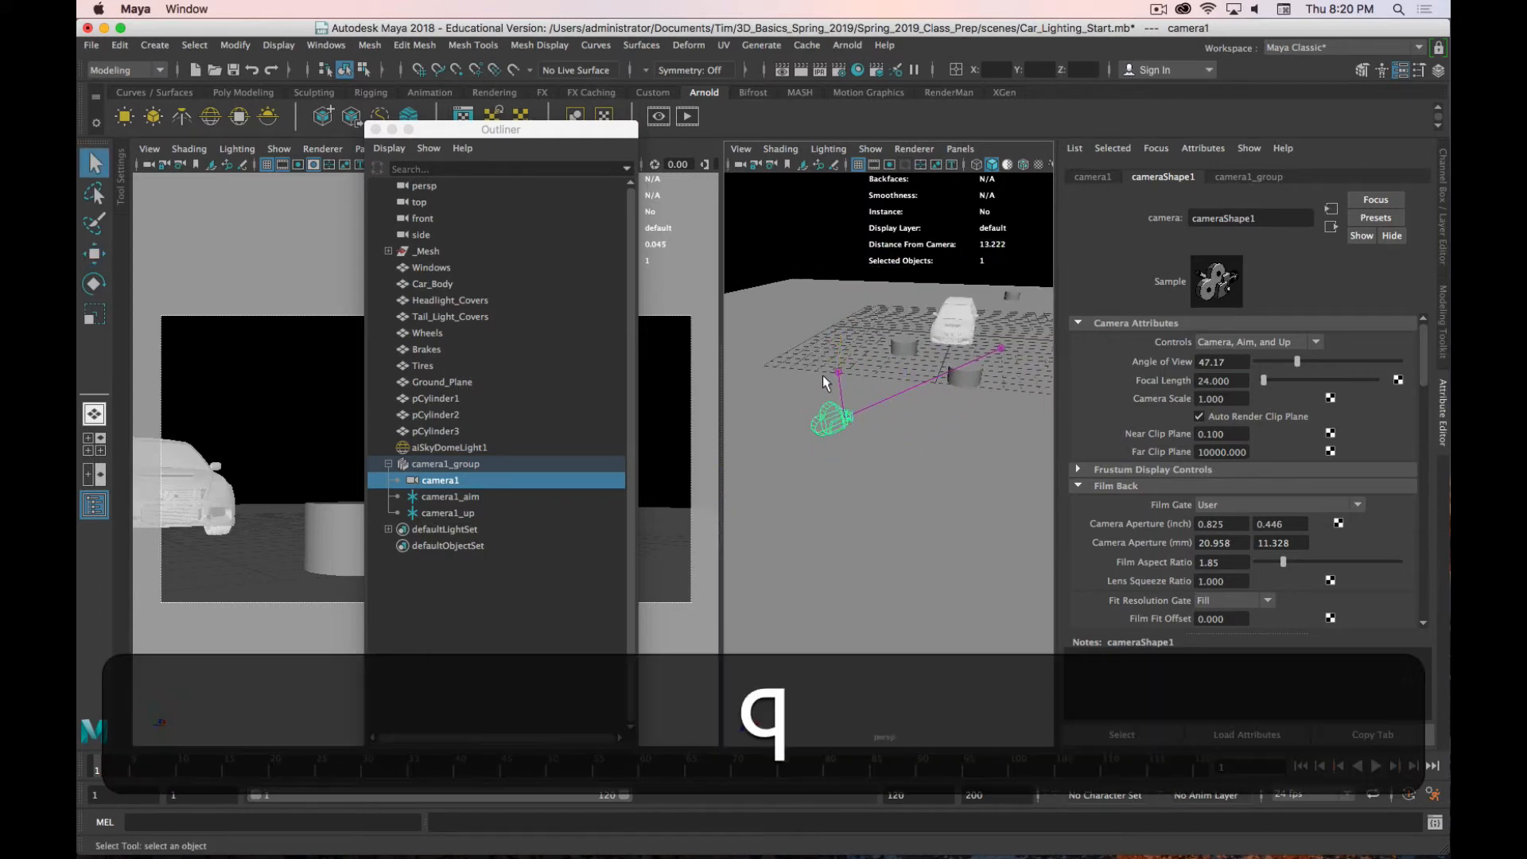
click(844, 376)
click(474, 513)
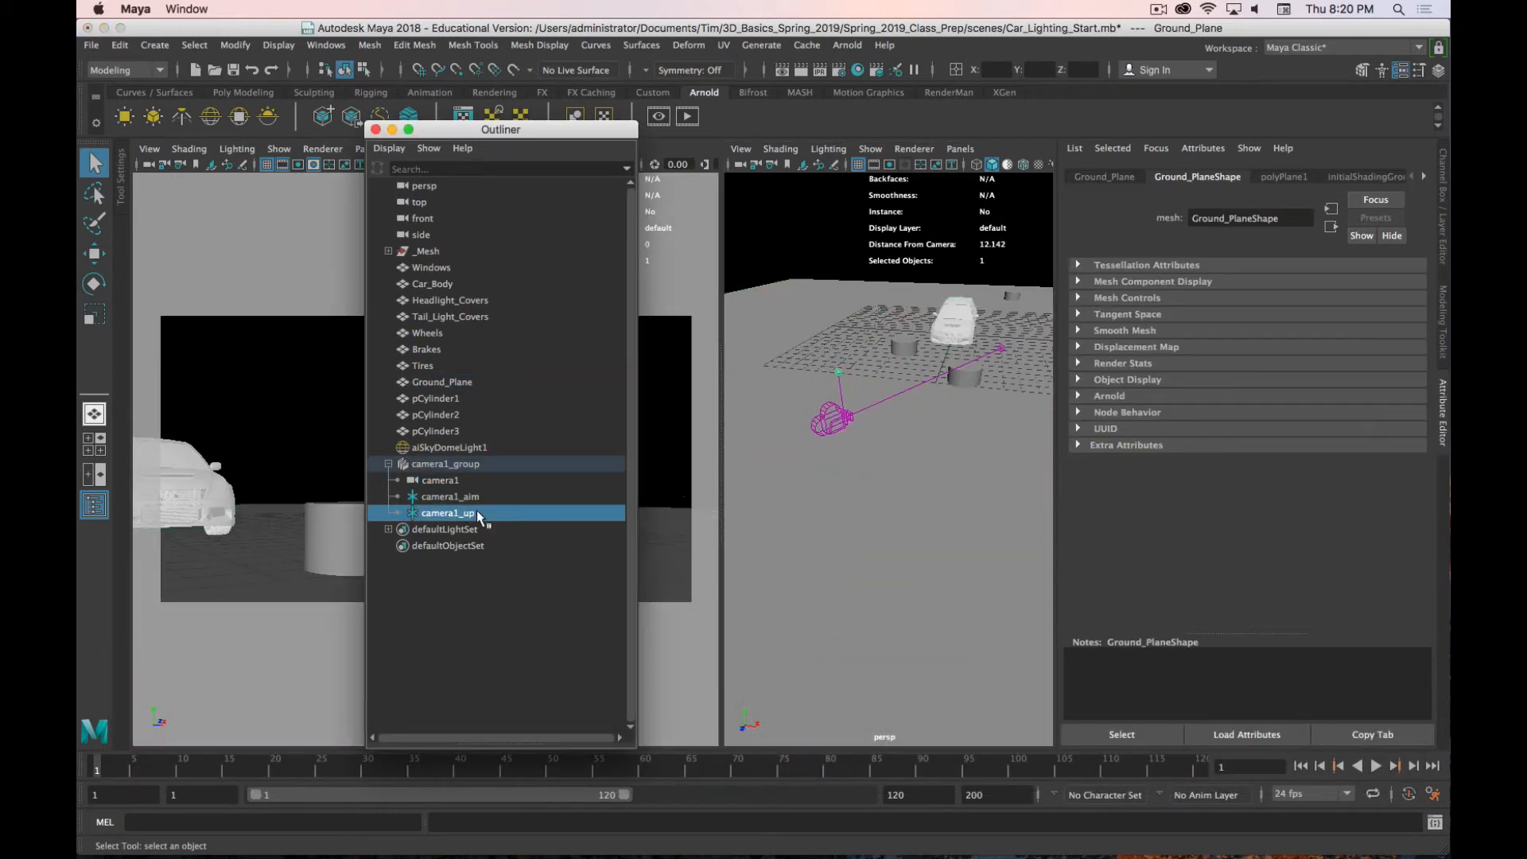
key(e)
key(w)
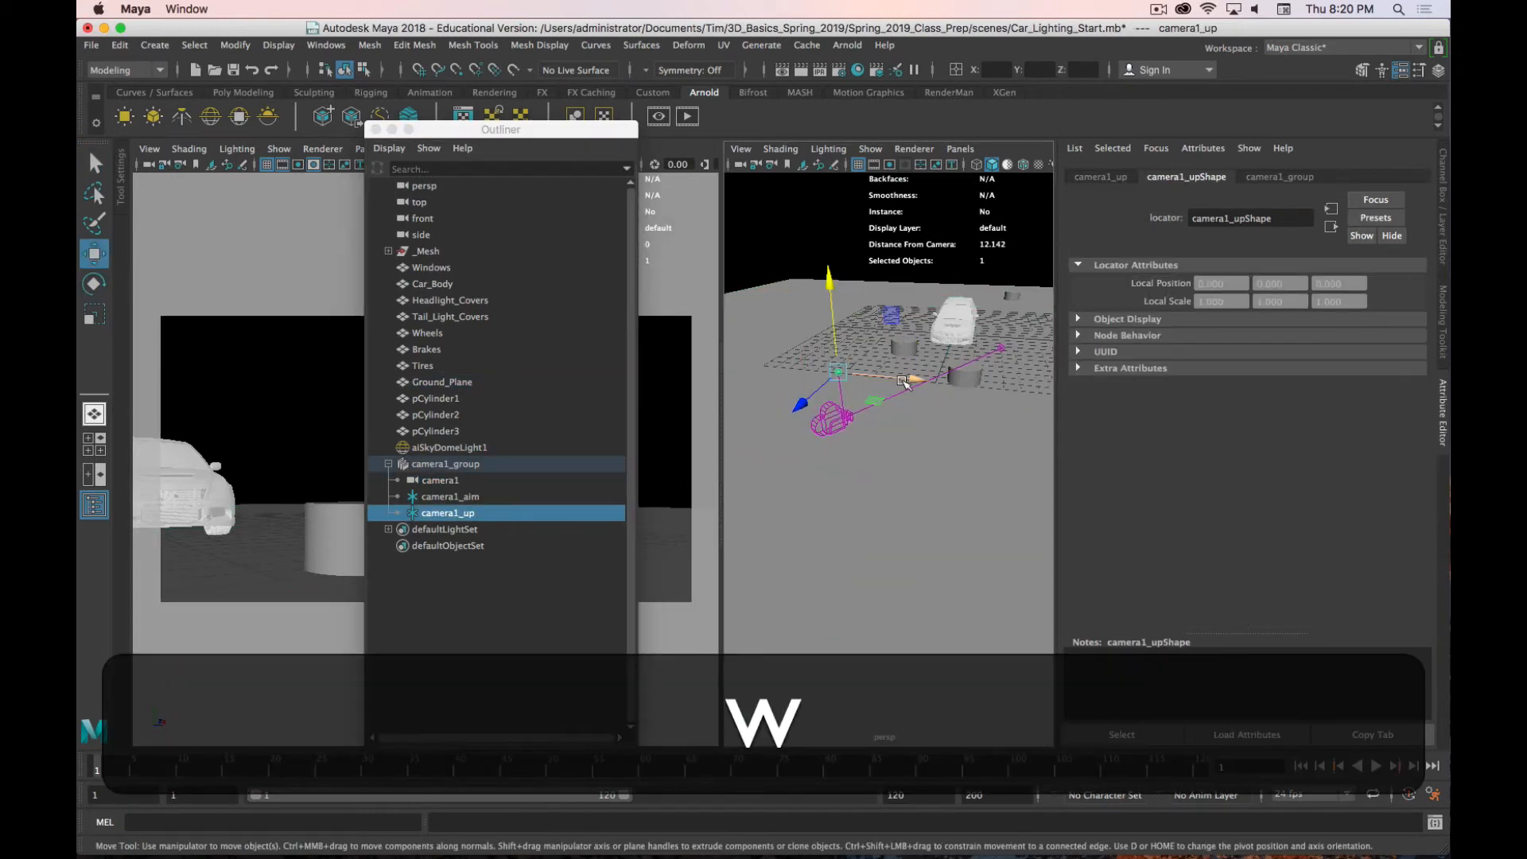
drag(896, 378, 923, 380)
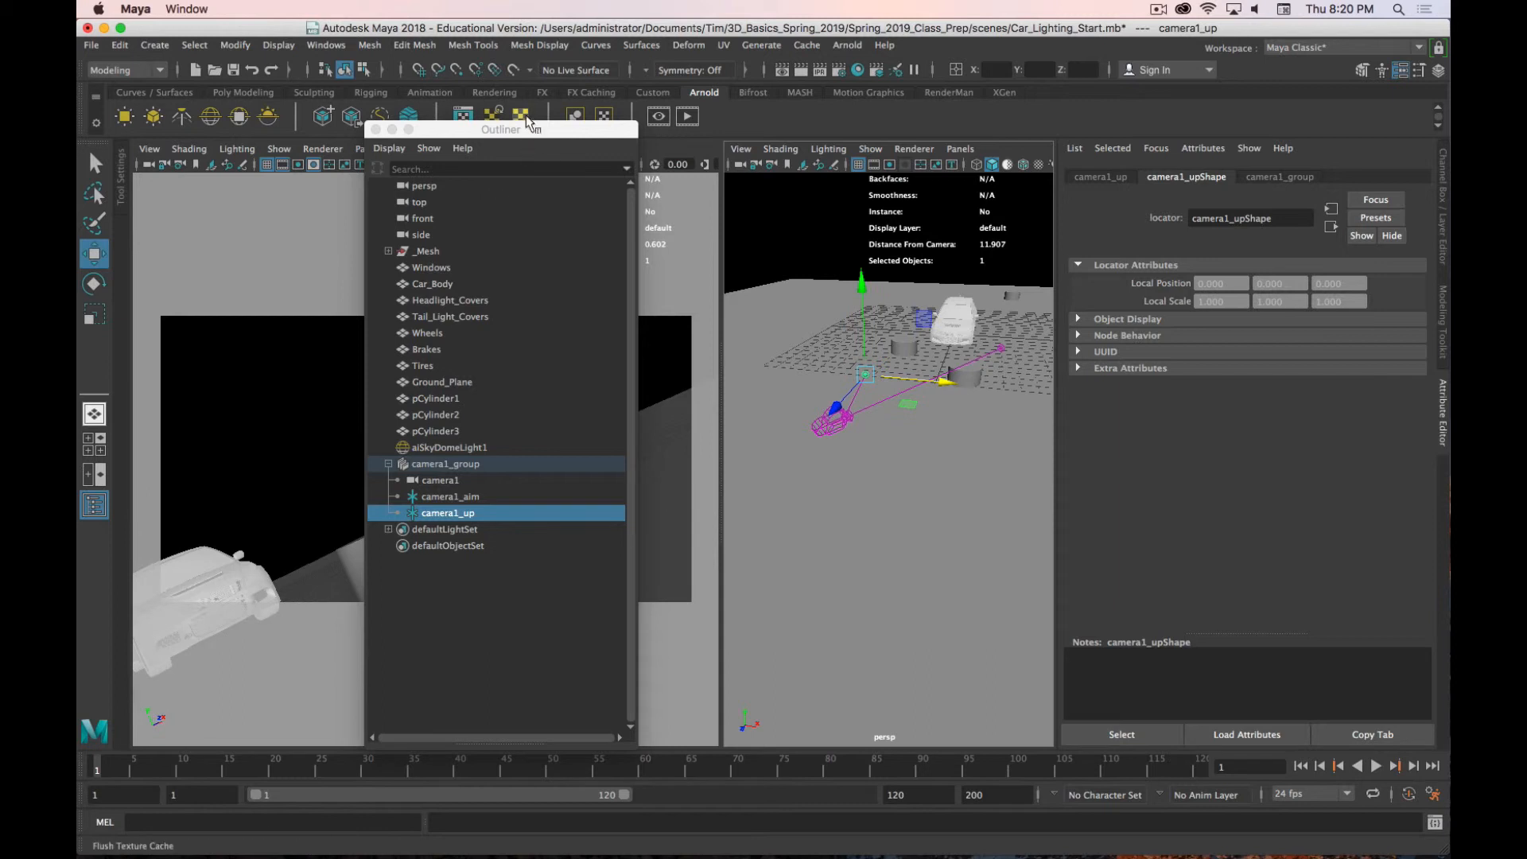
drag(532, 129, 78, 147)
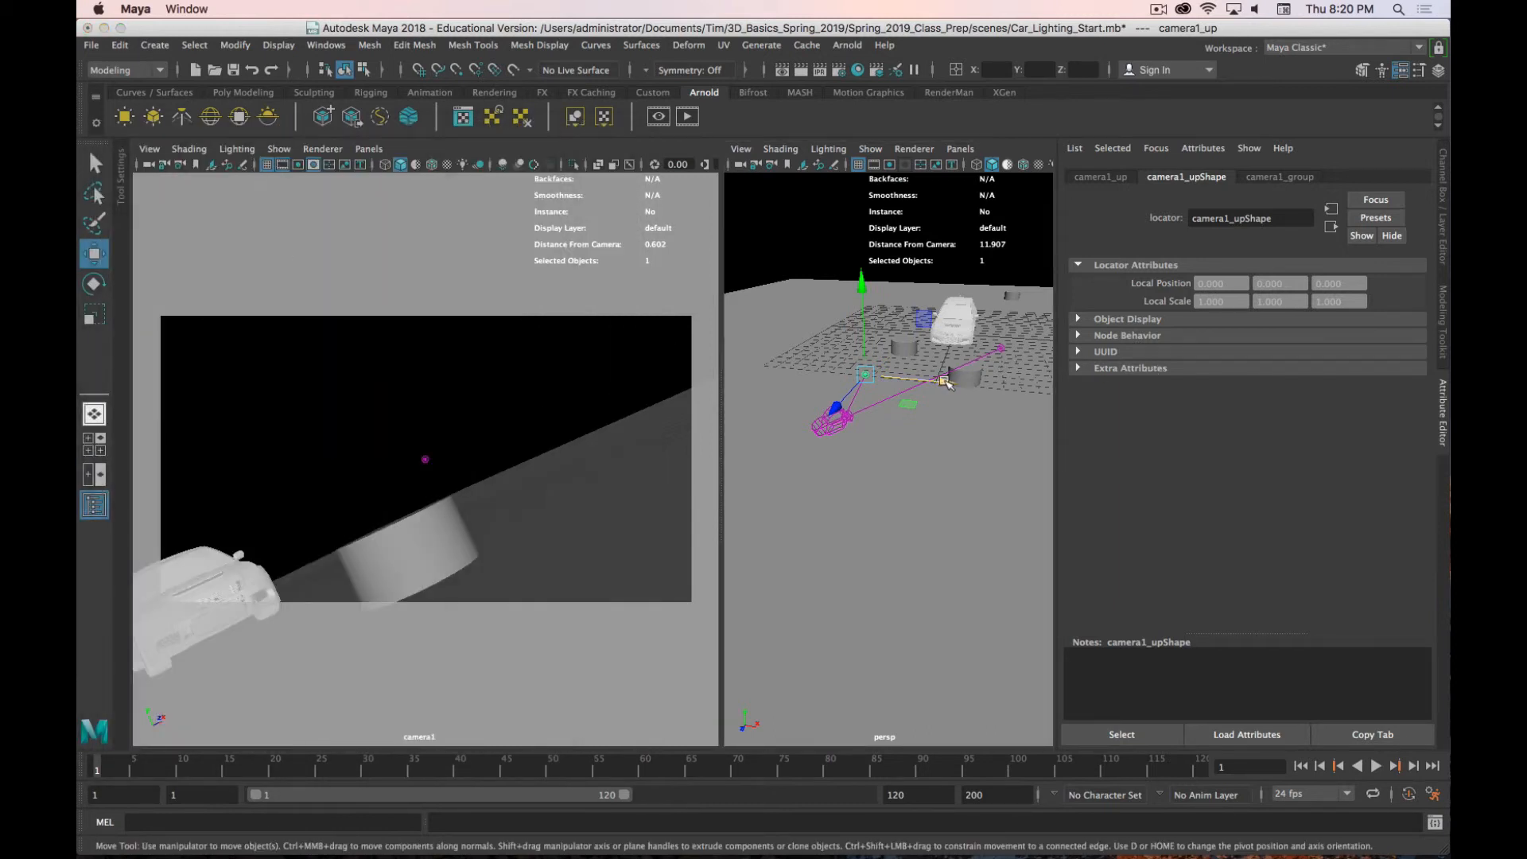
drag(946, 384, 883, 370)
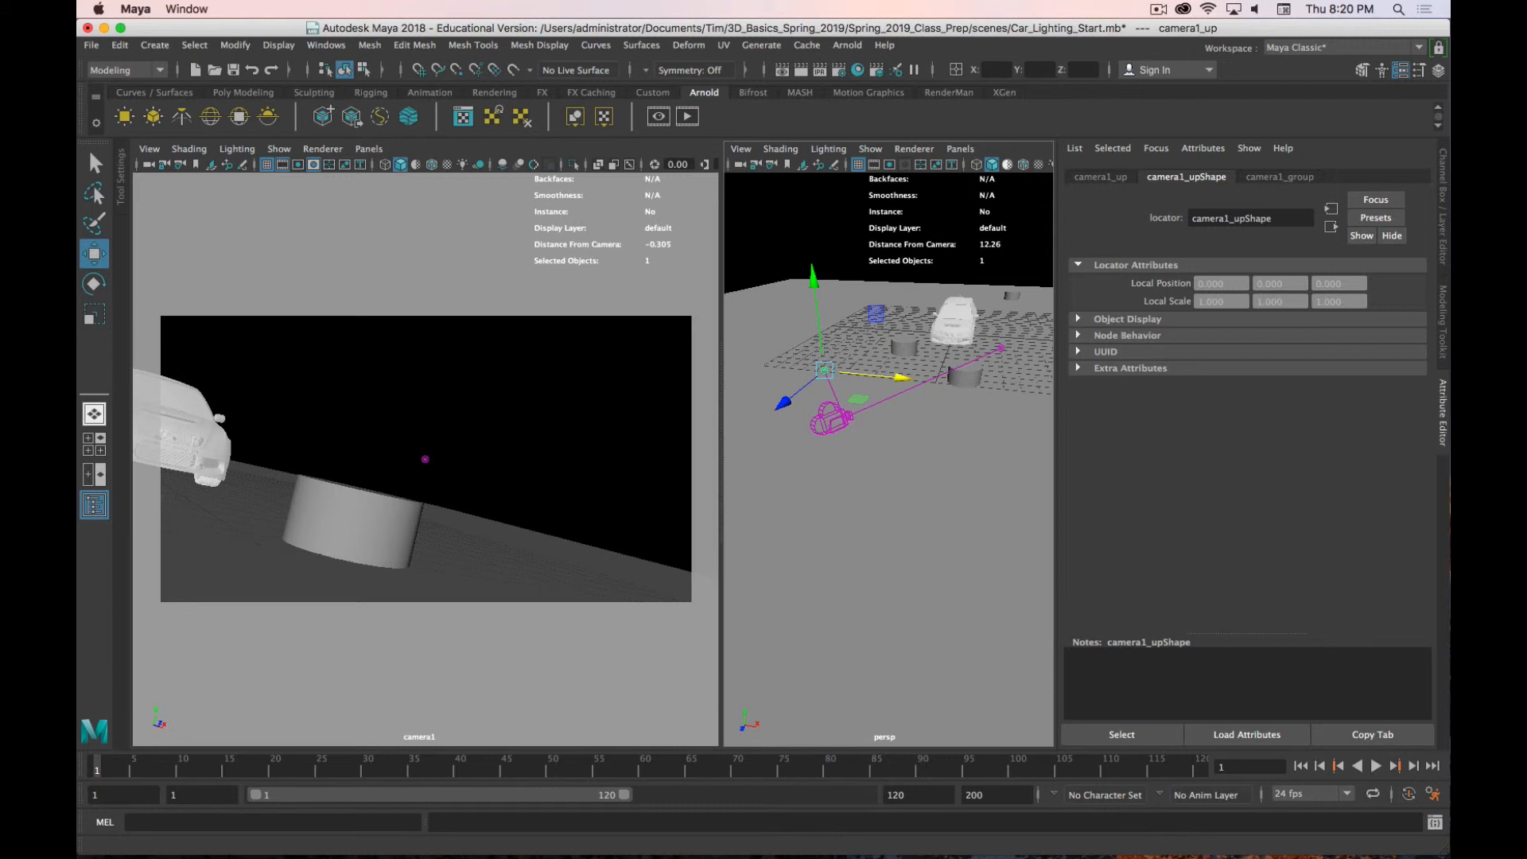
Step: Select camera1_aim and move it along X to about -0.922 so the camera points at the car
click(425, 459)
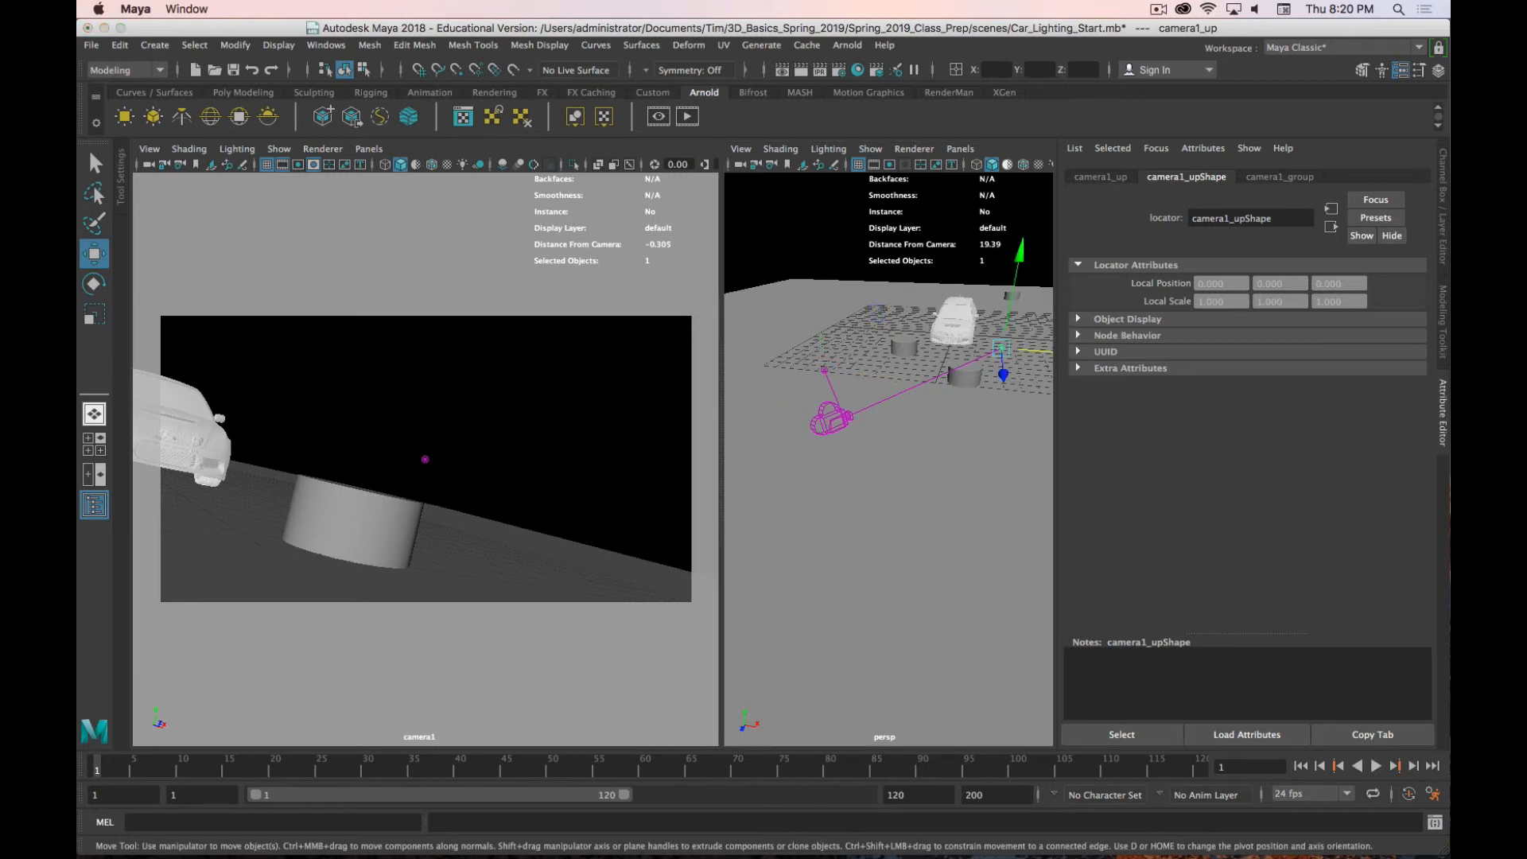
drag(1048, 355, 958, 348)
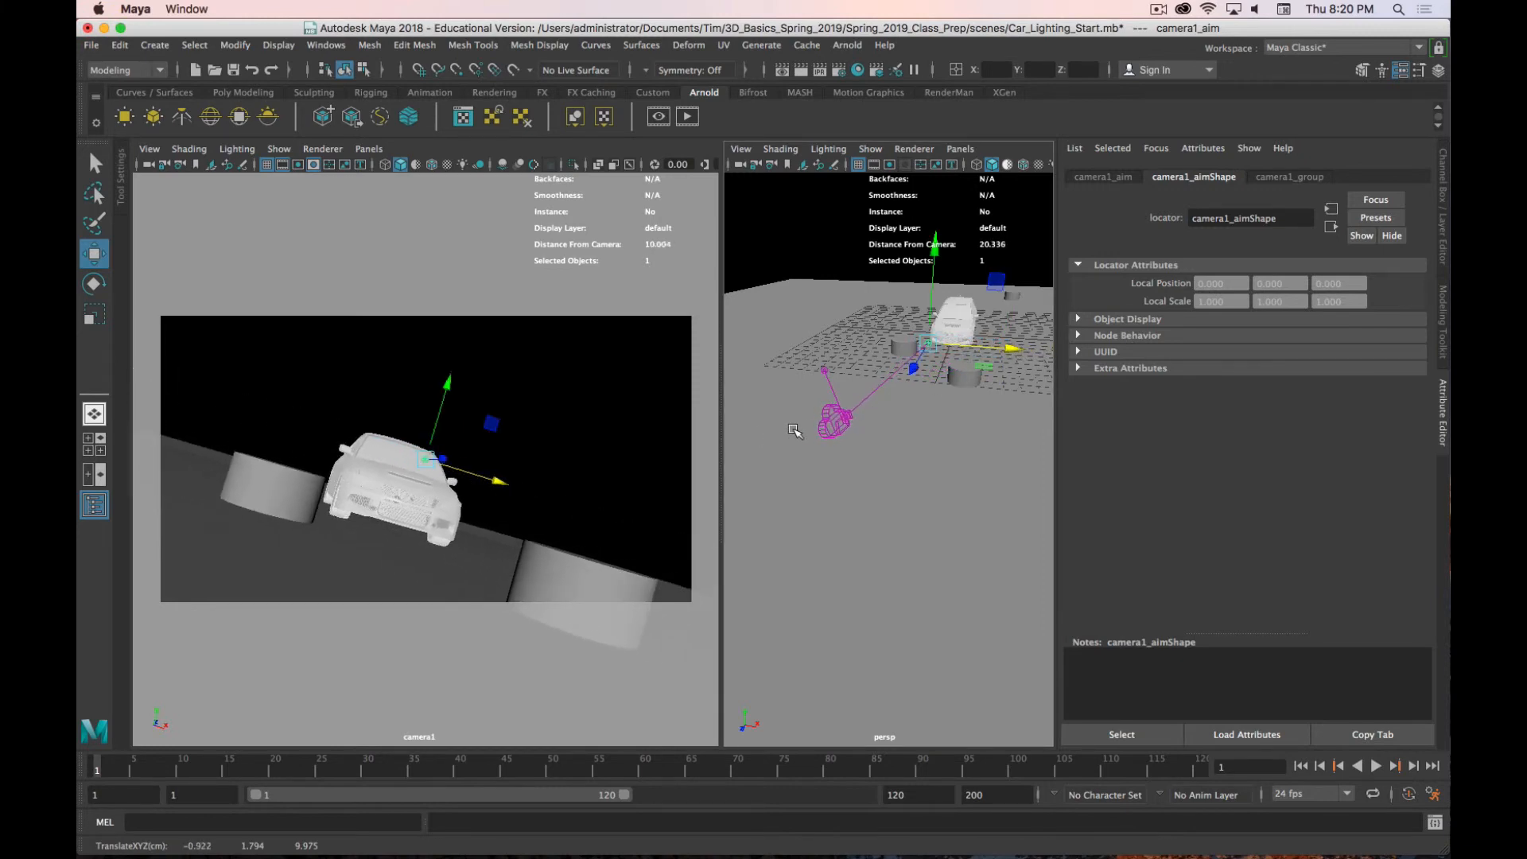
Step: Try moving camera1 along Z alone and together with camera1_up, undoing each move
click(832, 424)
drag(815, 464, 861, 447)
key(z)
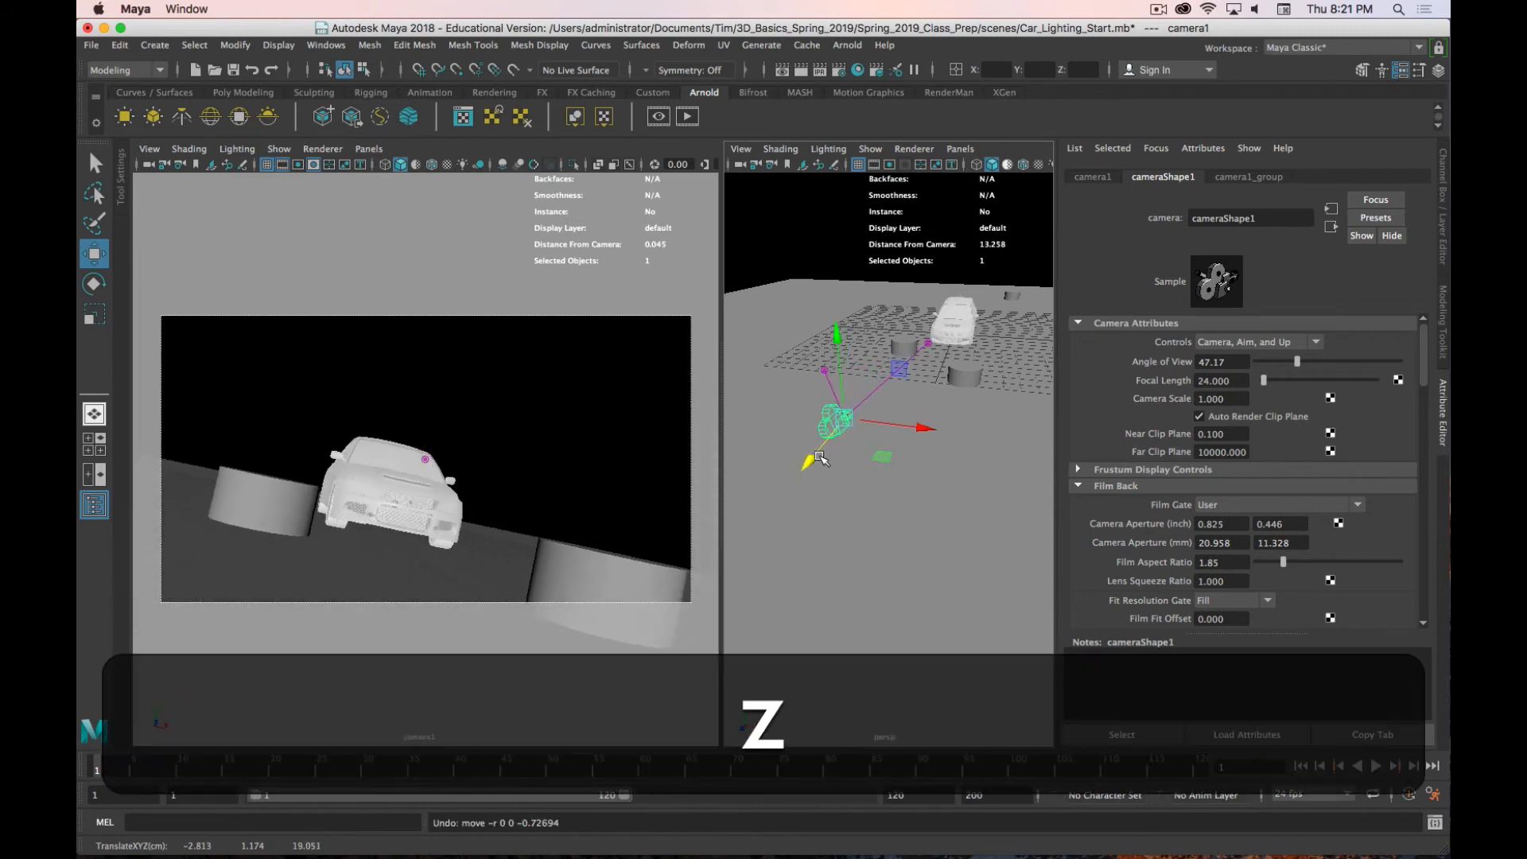
shift+click(826, 372)
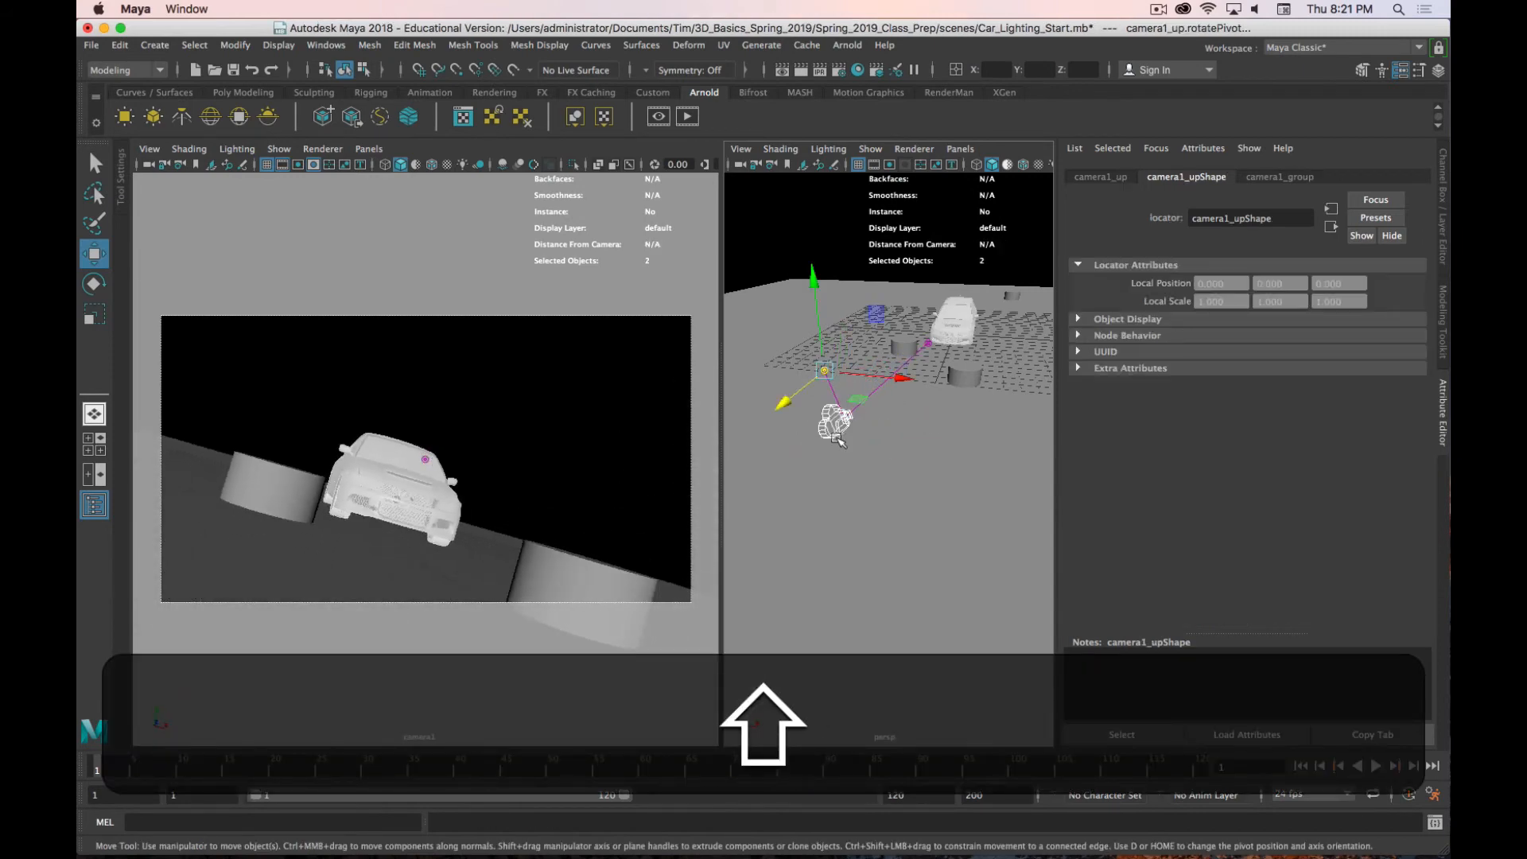
drag(790, 405, 921, 359)
key(z)
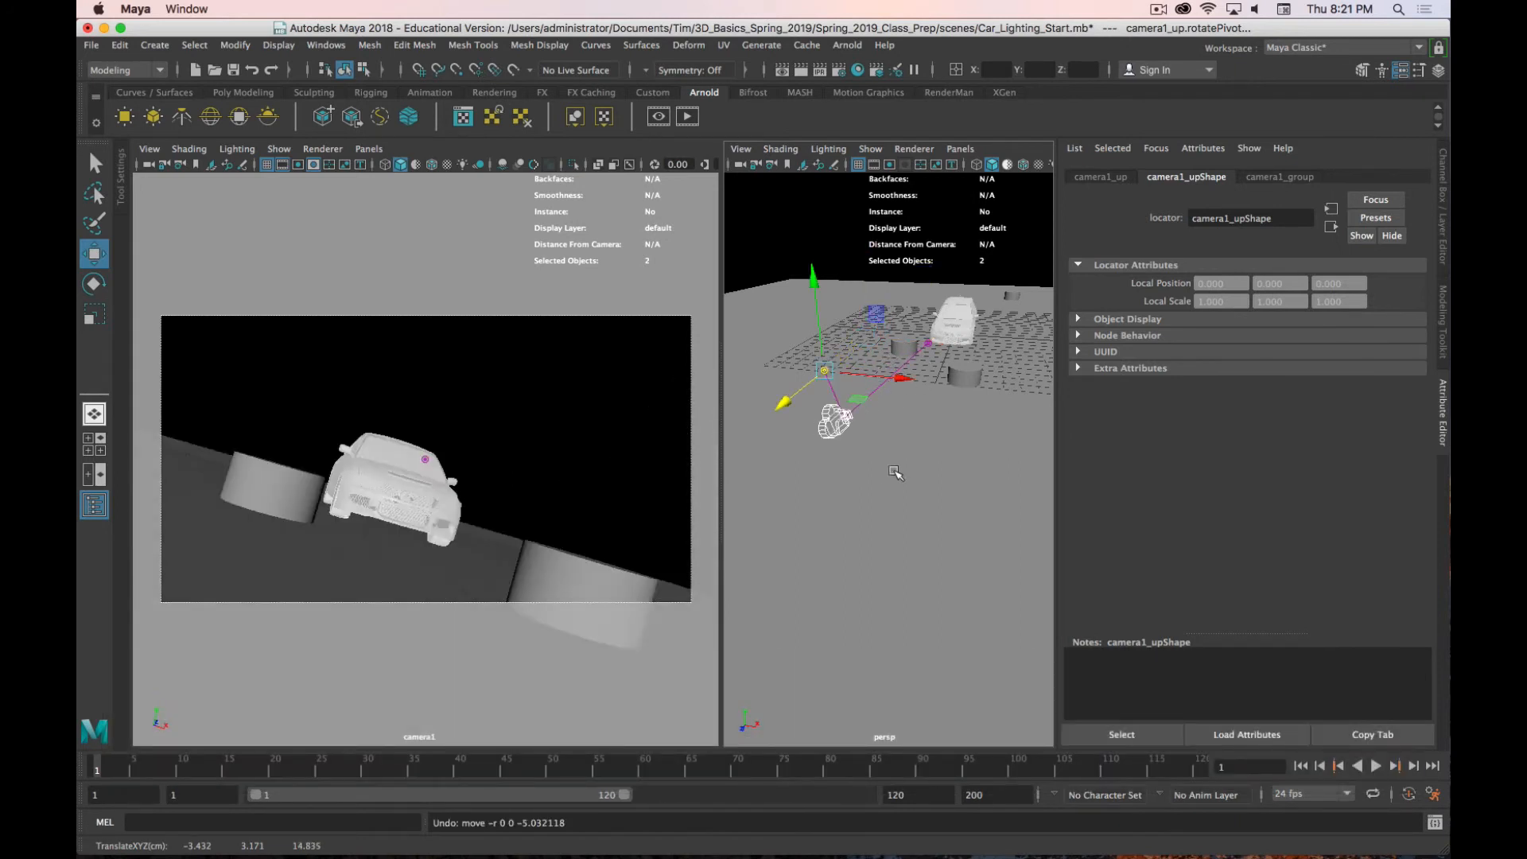
Step: Select camera1_group and move the whole camera rig closer to the car, to about X 0.987, Z -6.805
key(alt)
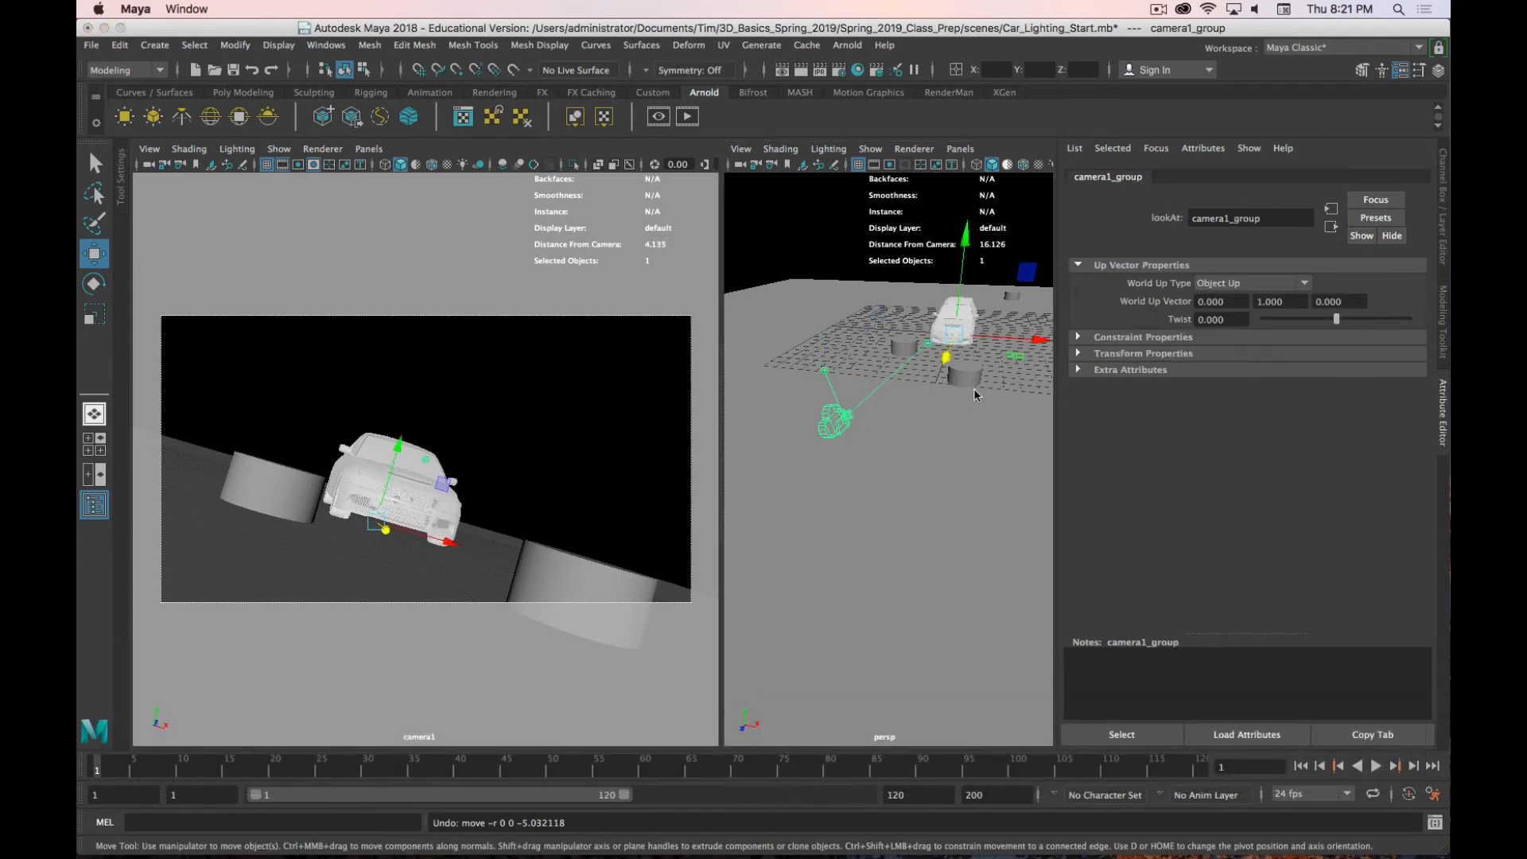
drag(946, 364, 1050, 338)
key(alt)
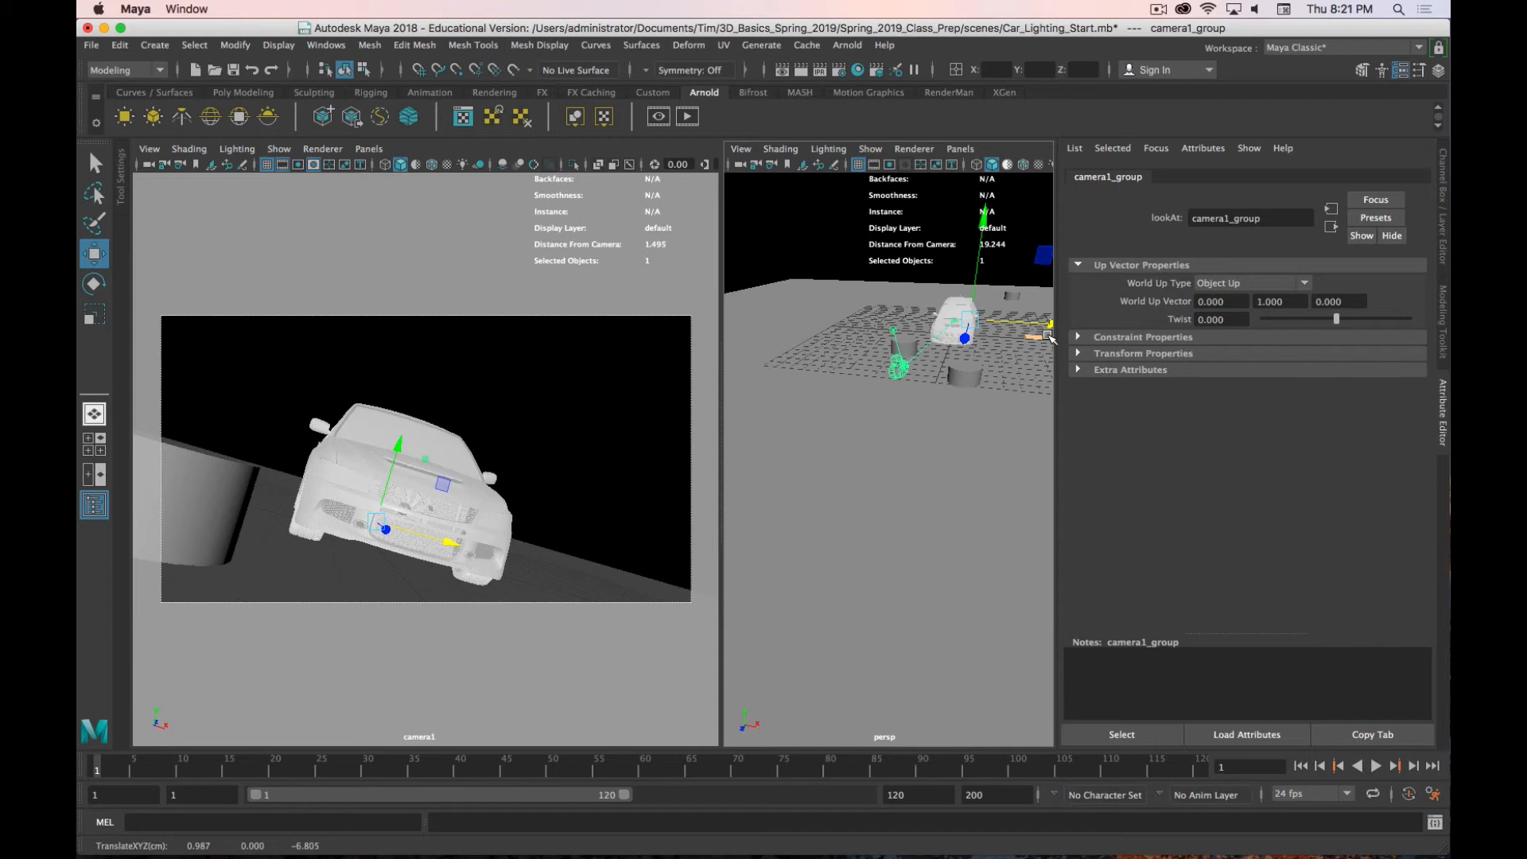
Step: Select camera1_aim and reframe the car by moving it along X to about 0.745, undoing the larger swing away from the car
super+click(905, 347)
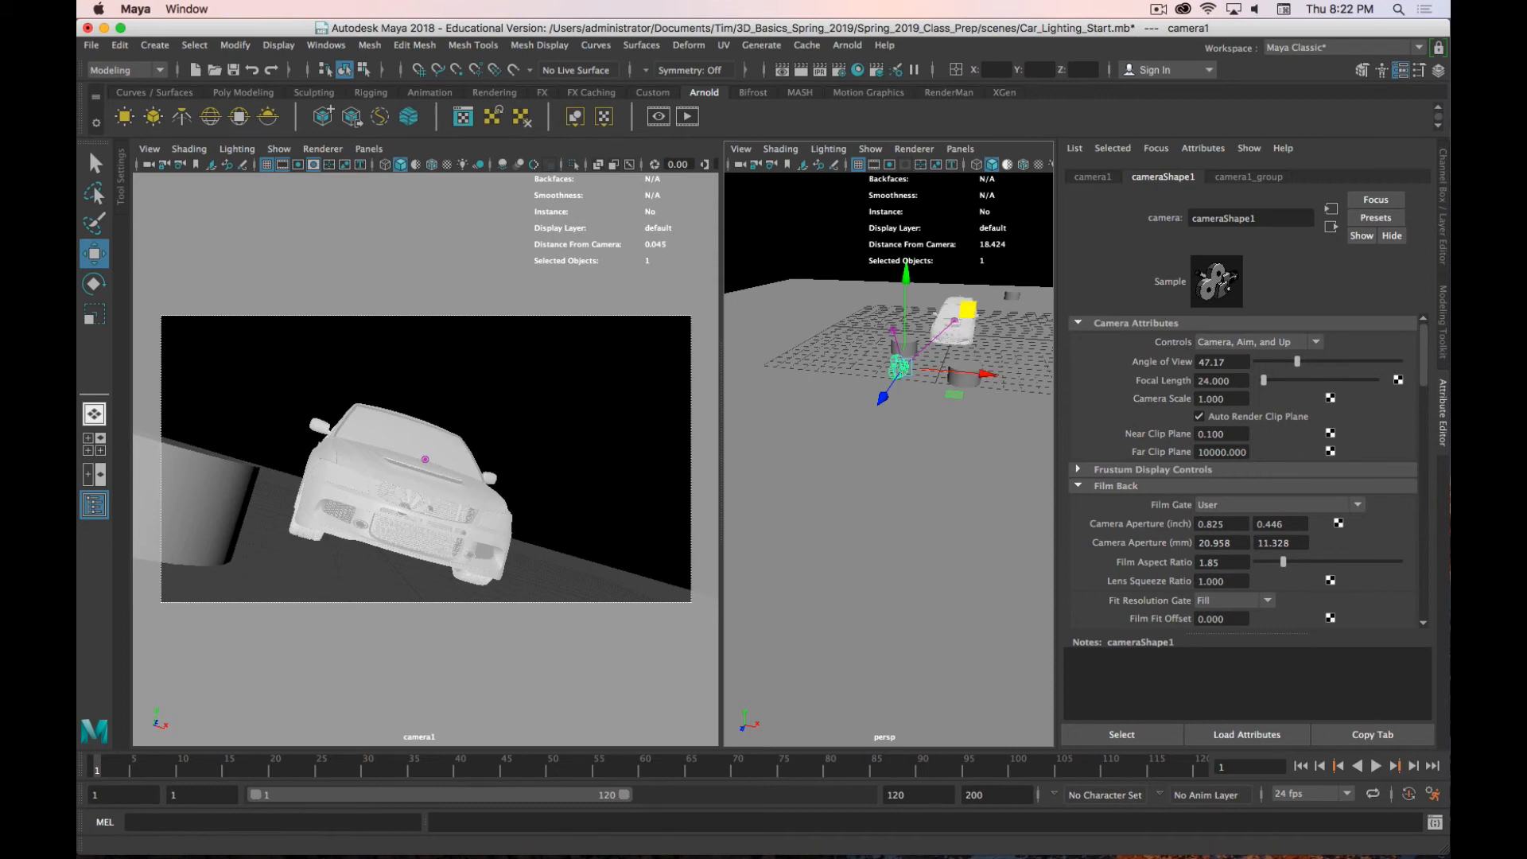
click(967, 310)
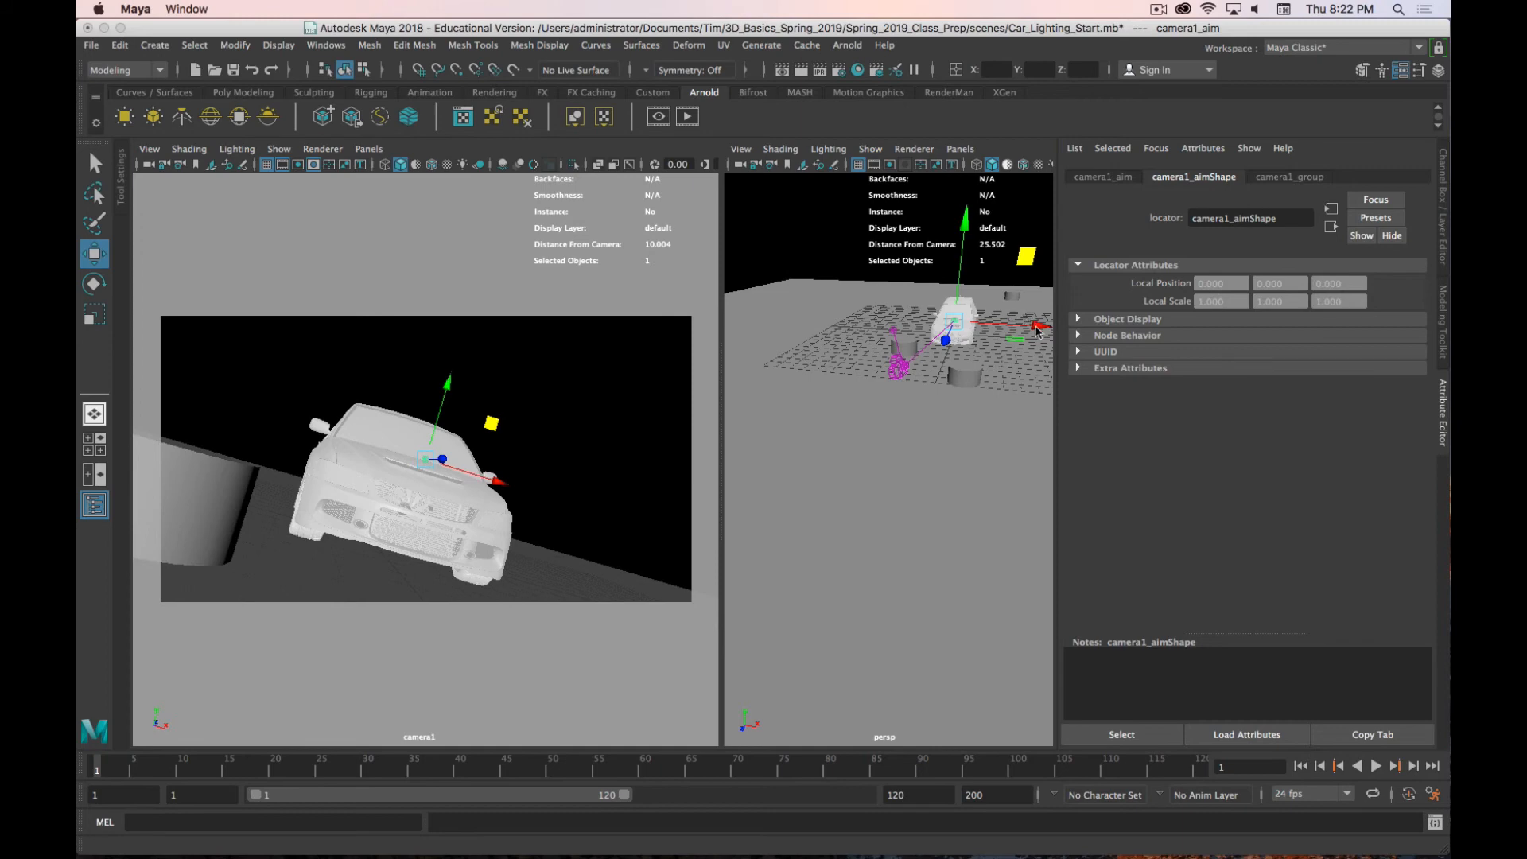
mouse_move(1037, 332)
mouse_down()
mouse_move(999, 336)
mouse_move(1050, 334)
mouse_up()
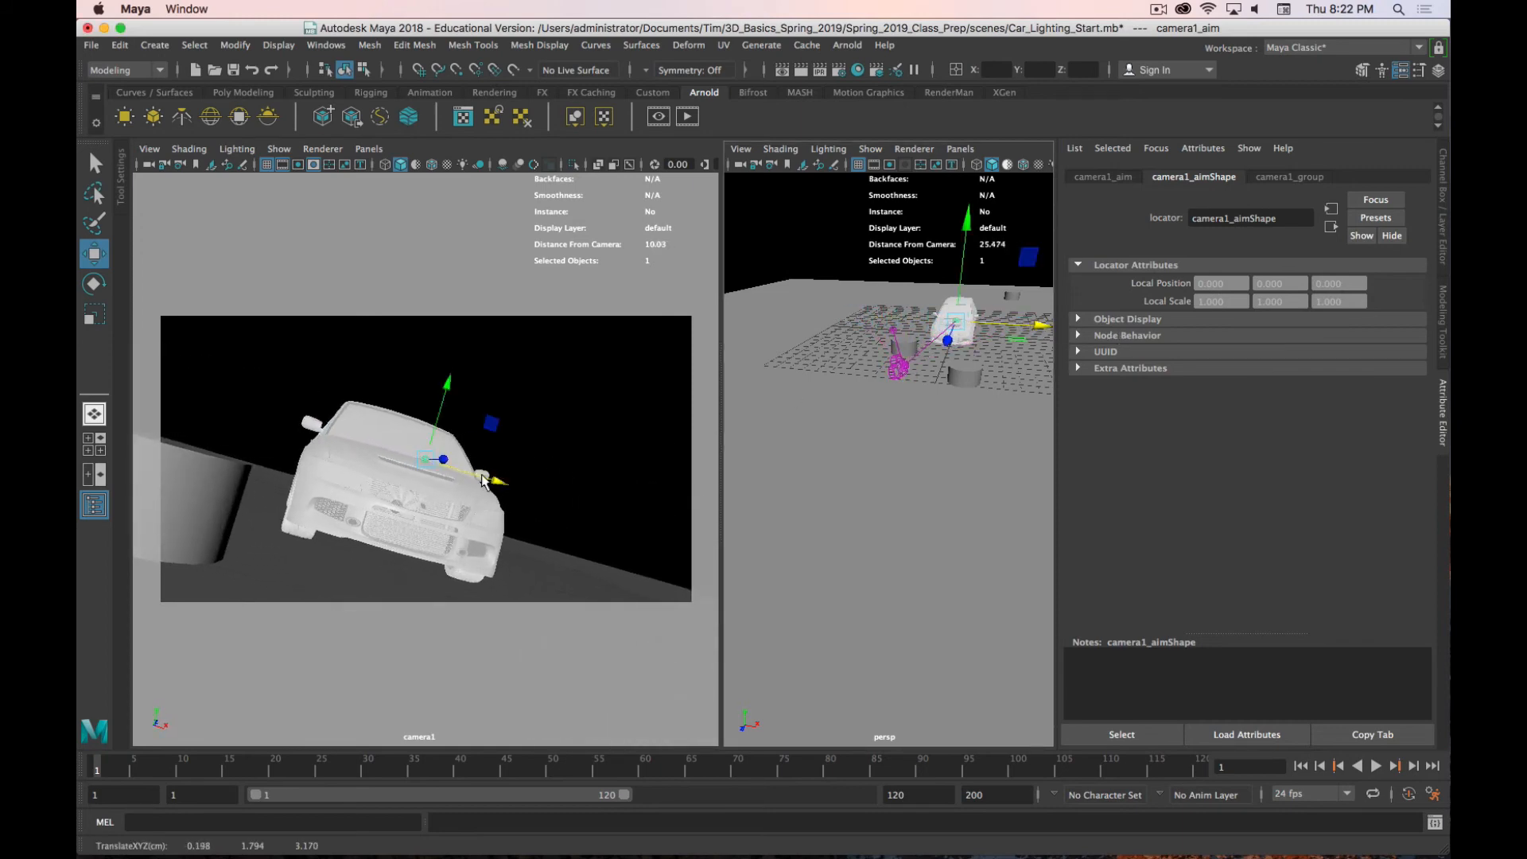
drag(494, 483, 385, 492)
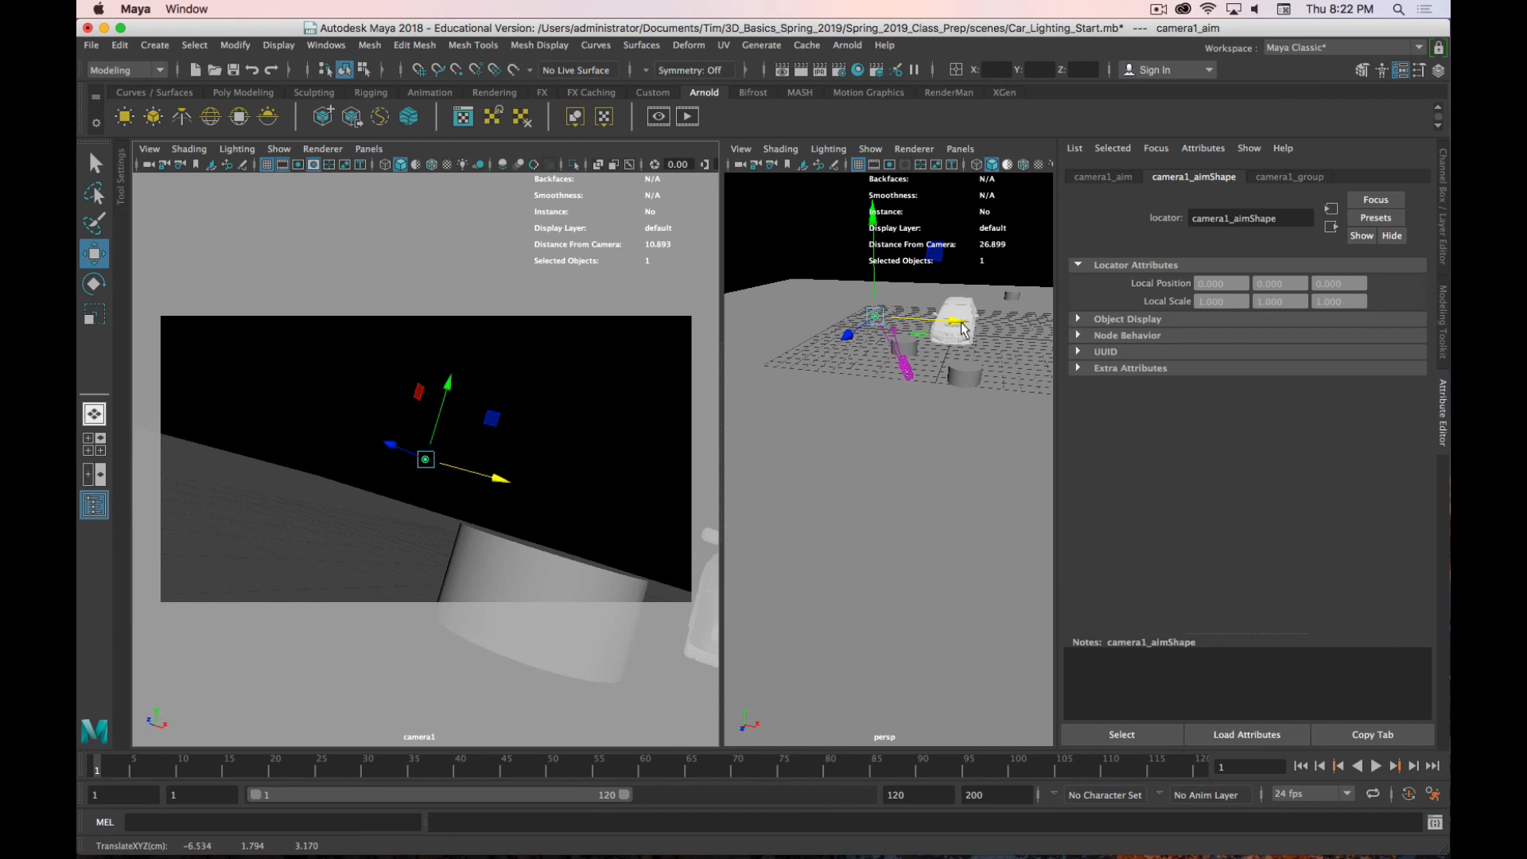
key(z)
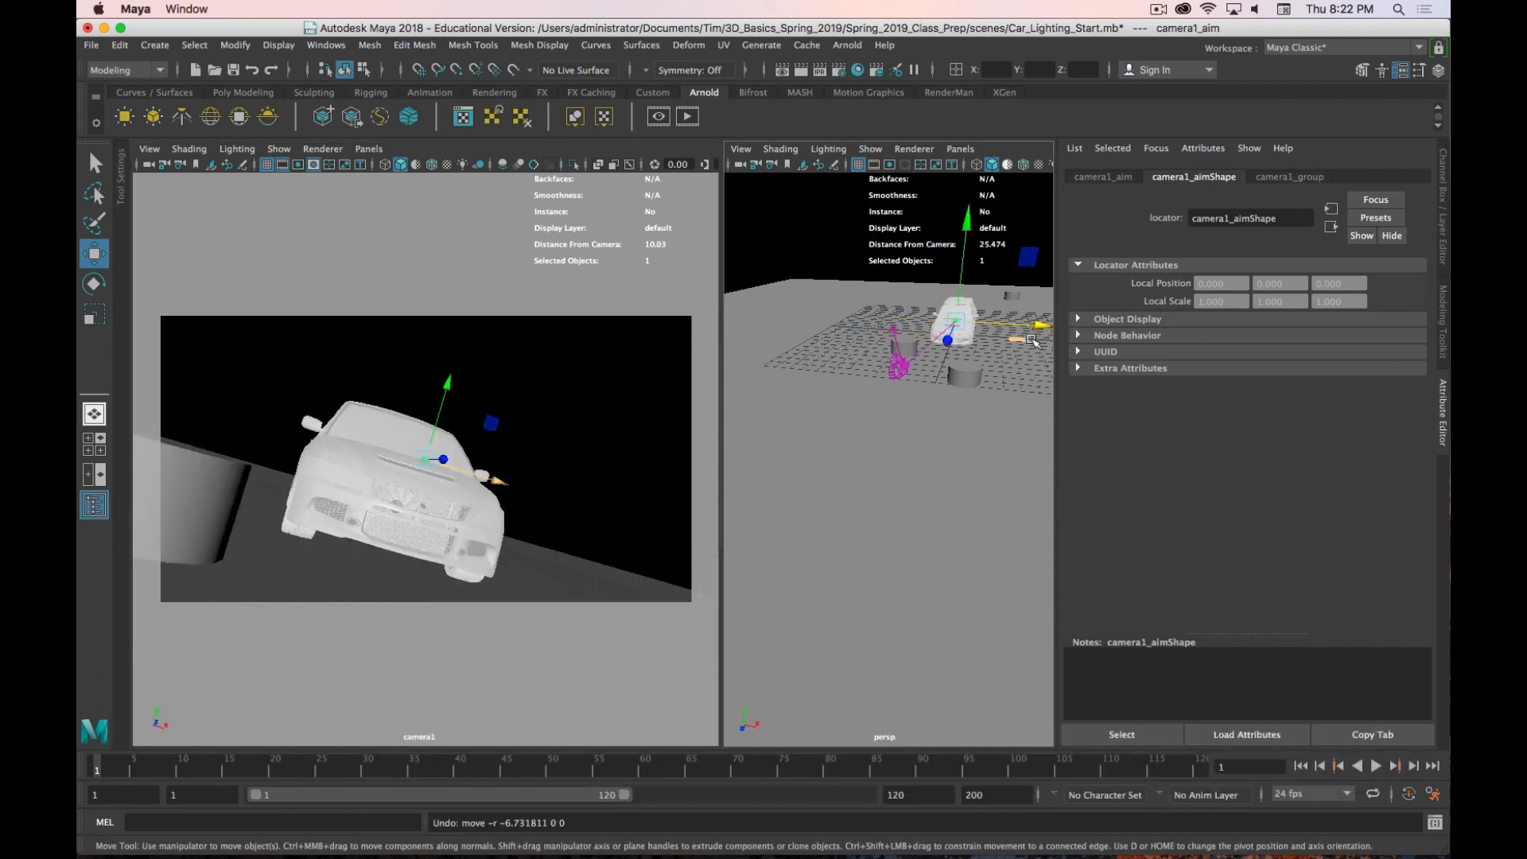
mouse_move(1042, 325)
mouse_down()
mouse_move(1009, 330)
mouse_move(1042, 338)
mouse_up()
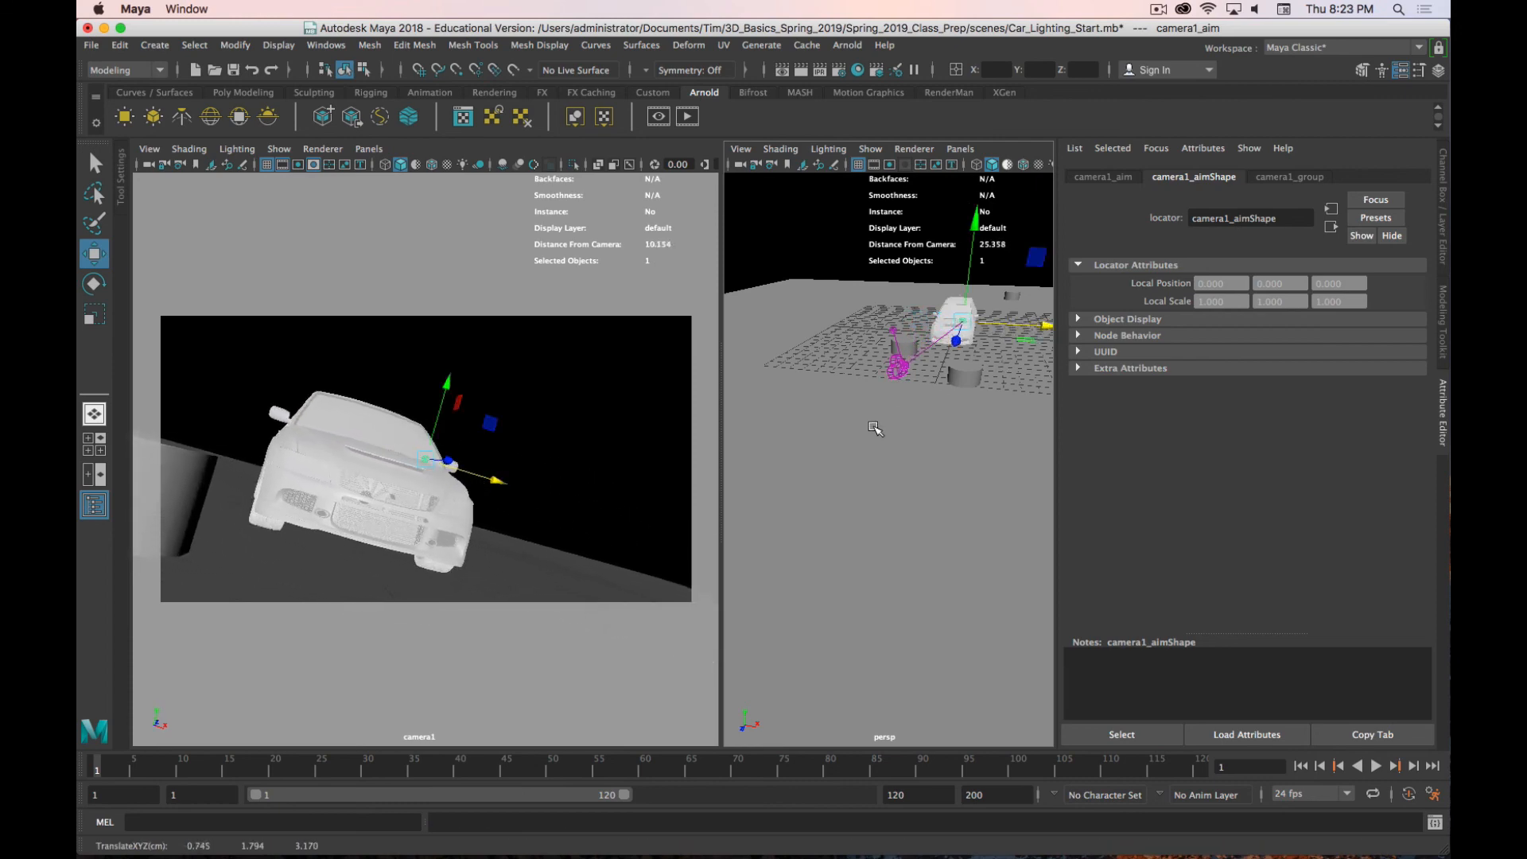